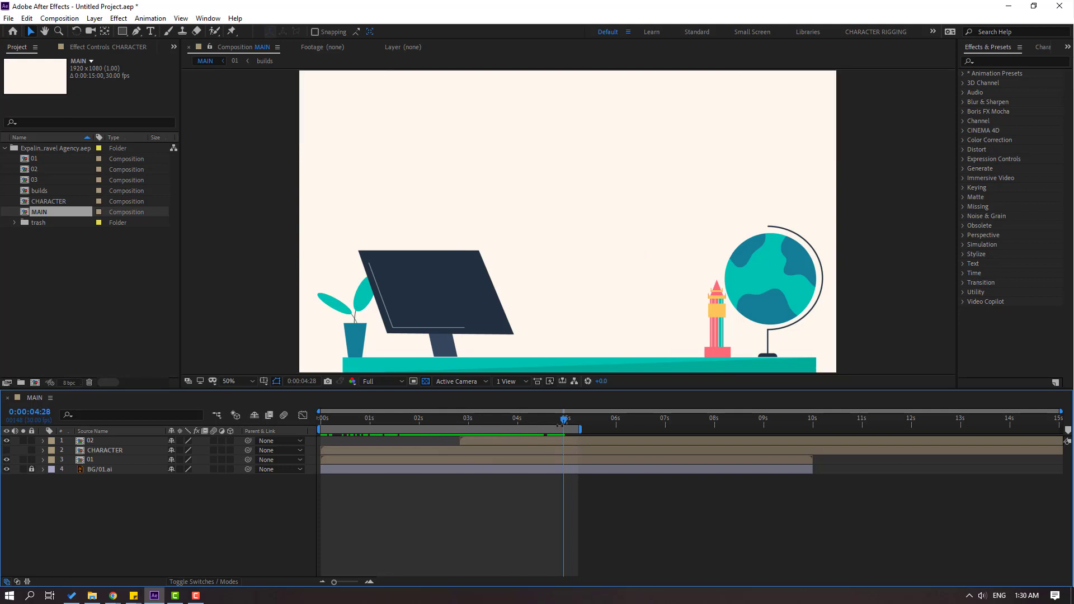
- Turn on the visibility of the CHARACTER layer in the MAIN composition and open its composition
drag(553, 421, 499, 419)
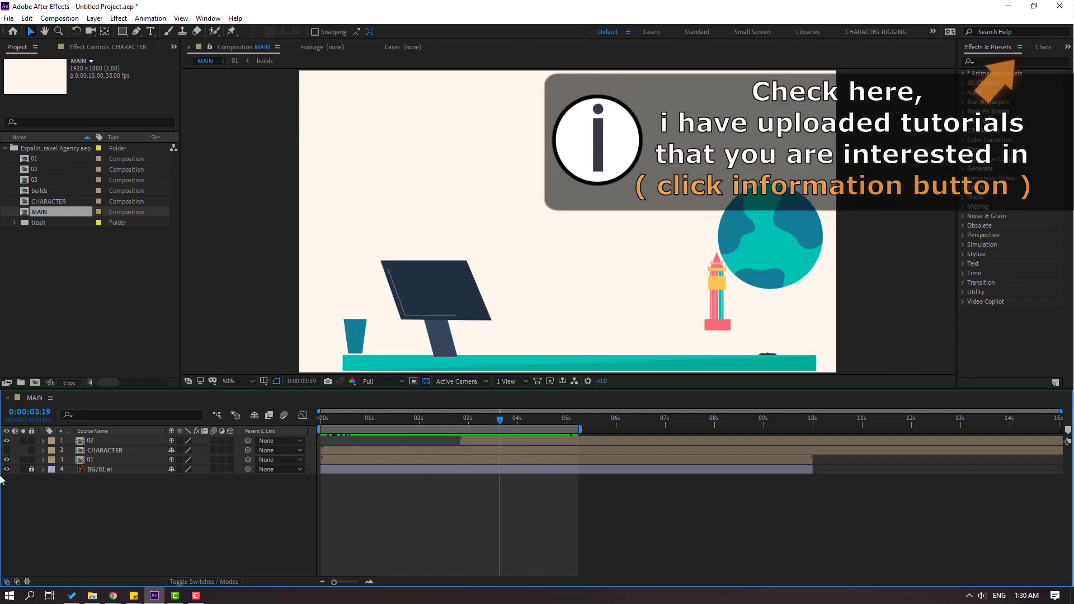
click(6, 451)
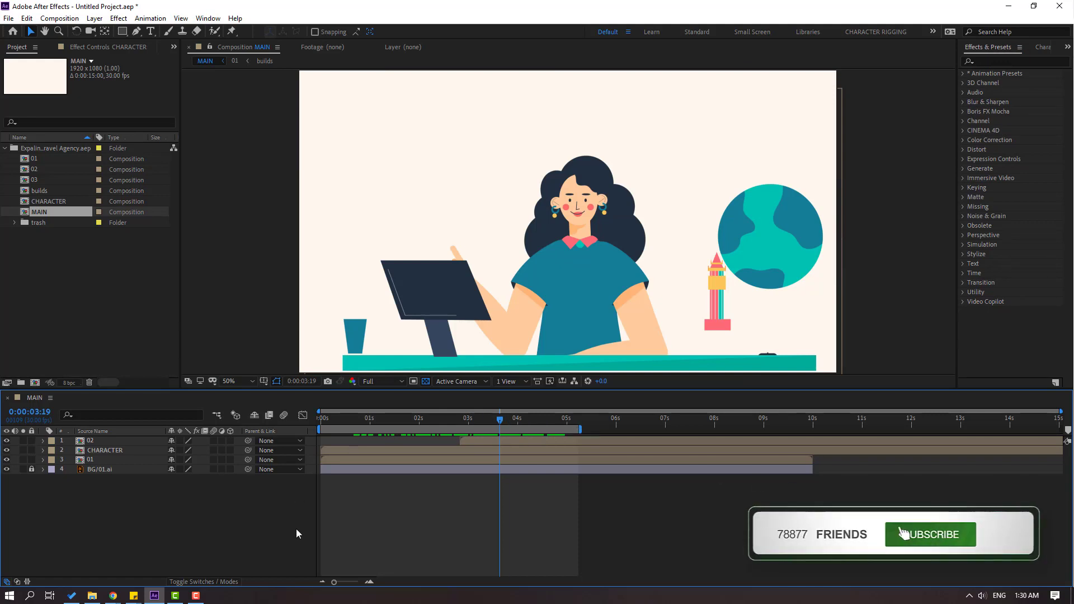
double_click(110, 452)
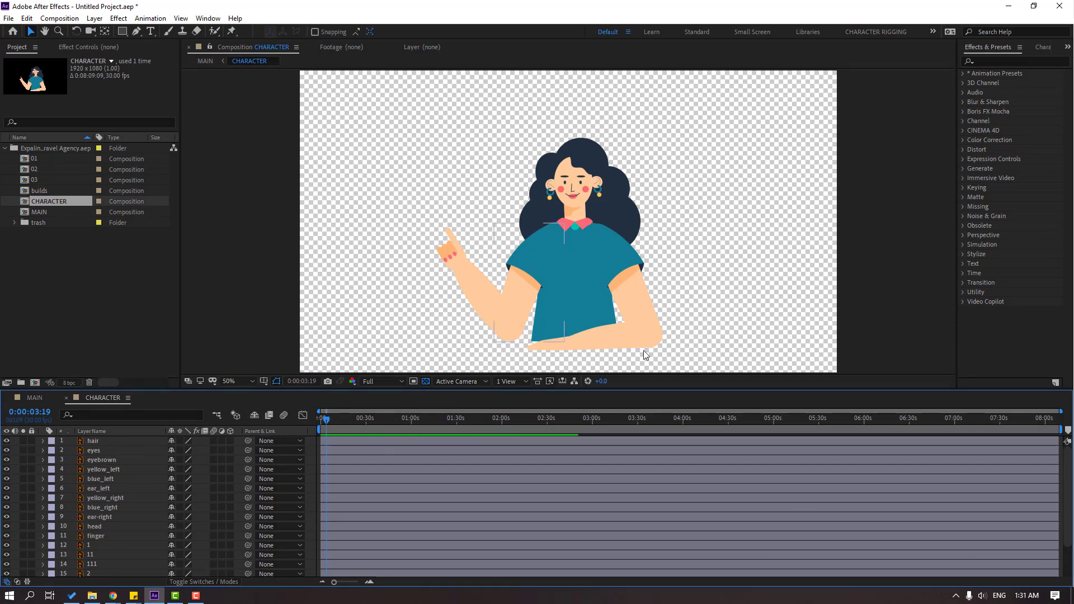
- Solo hand layer 1 in the CHARACTER composition and turn off the transparency grid
click(466, 284)
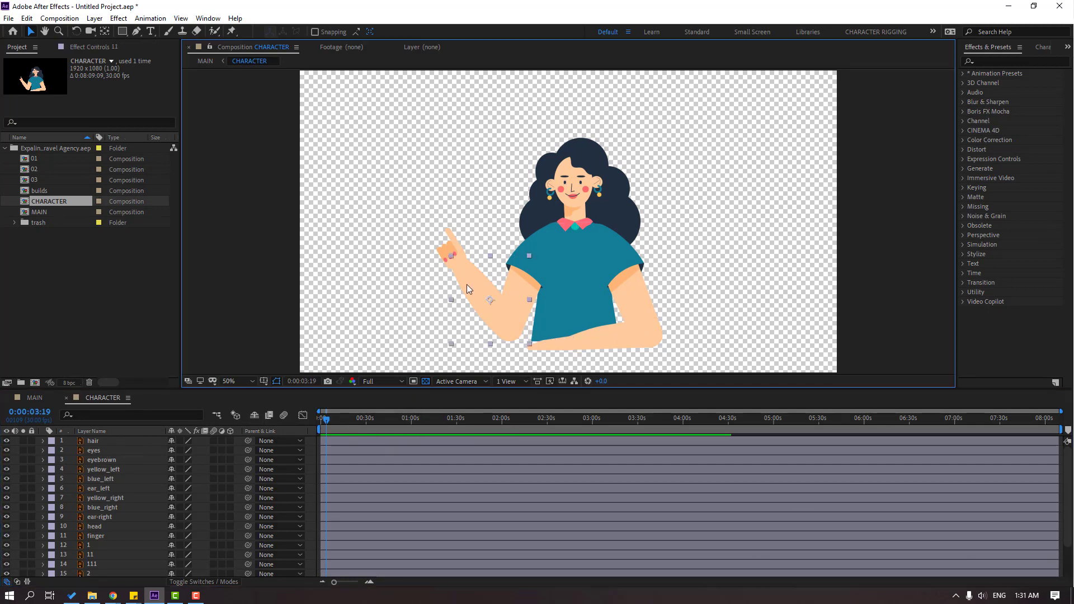
scroll(90, 526, down, 1)
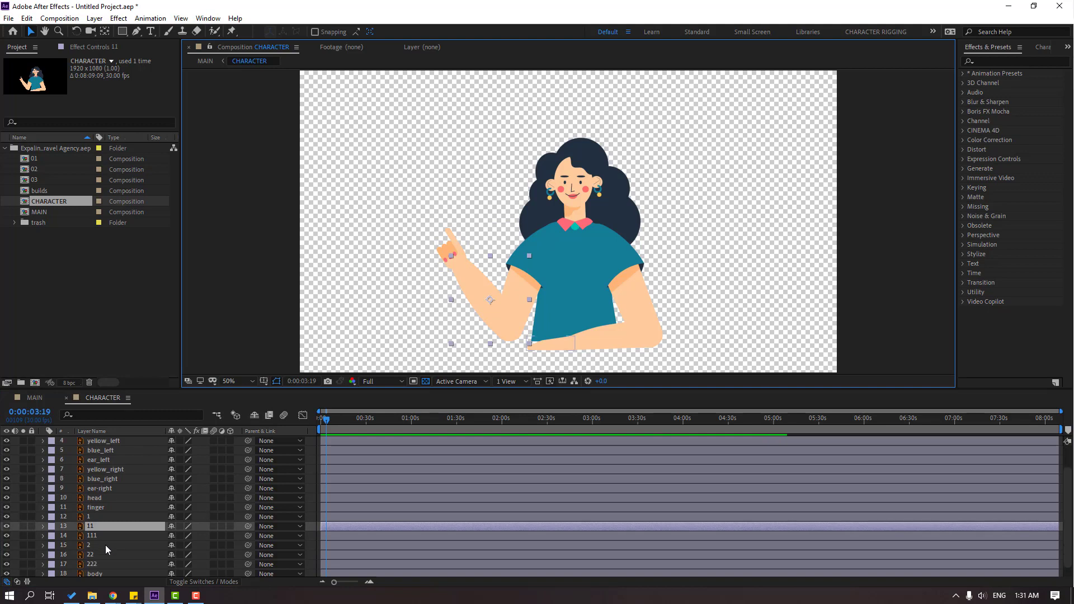
click(87, 517)
click(23, 516)
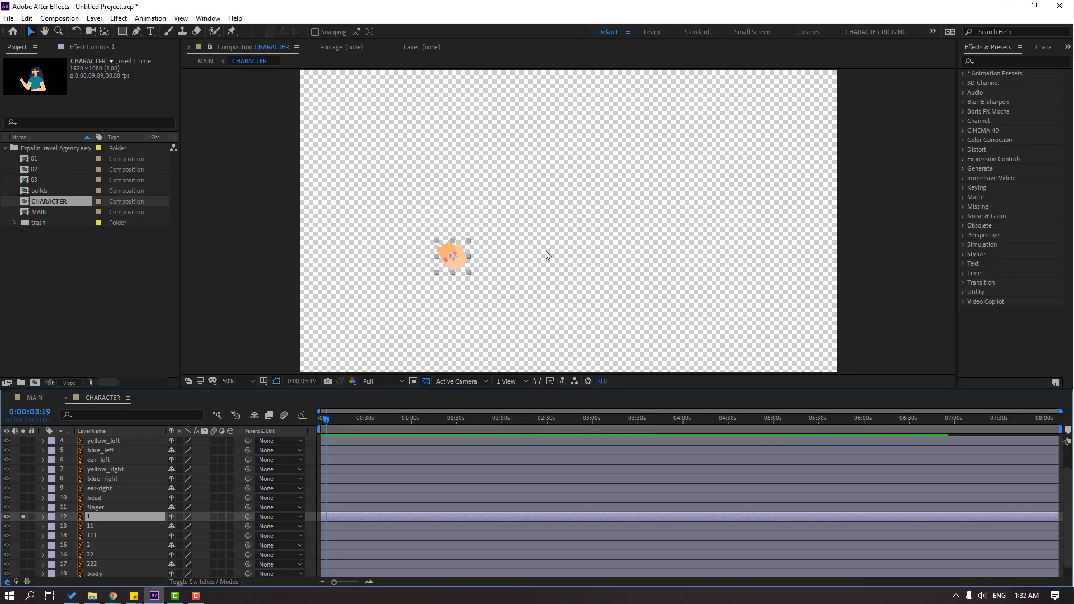
scroll(545, 250, up, 2)
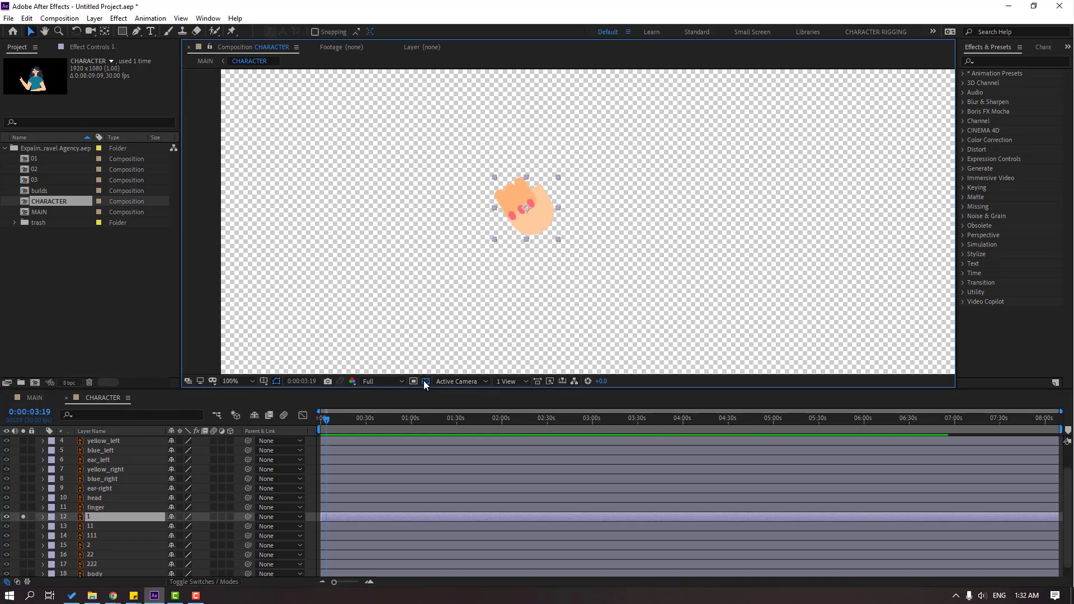
click(425, 381)
- Move the anchor point of hand layer 1 to the wrist at the hand's lower end
key(period)
key(period)
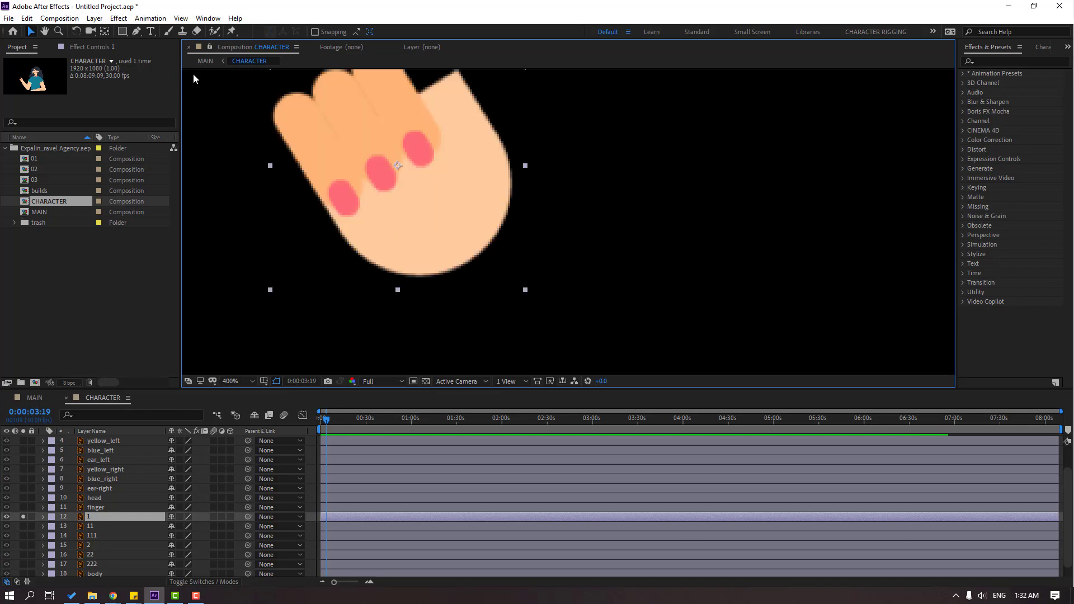
click(104, 31)
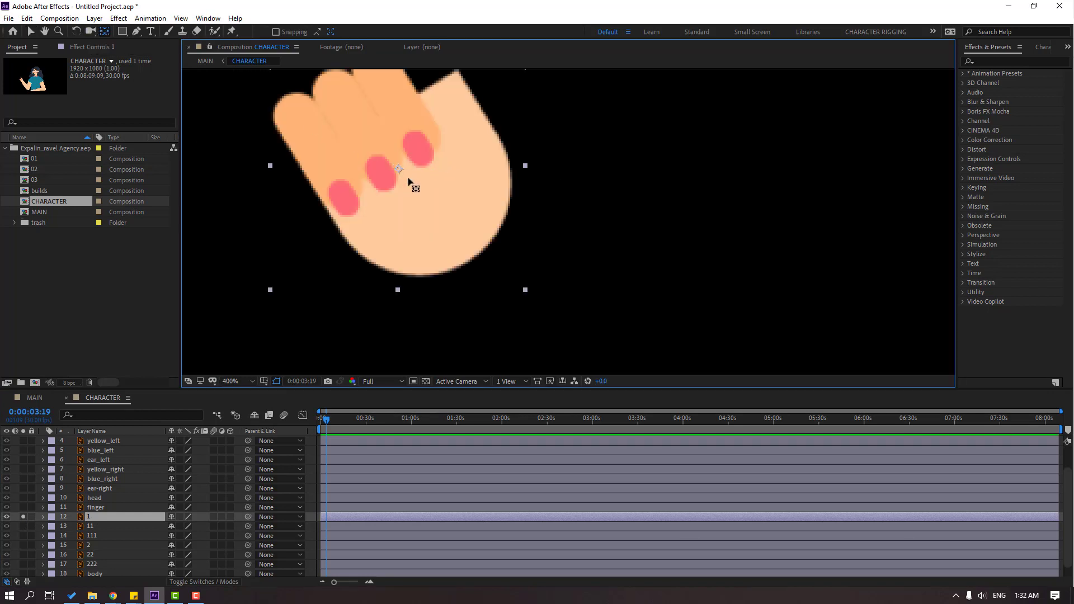
drag(412, 184, 464, 240)
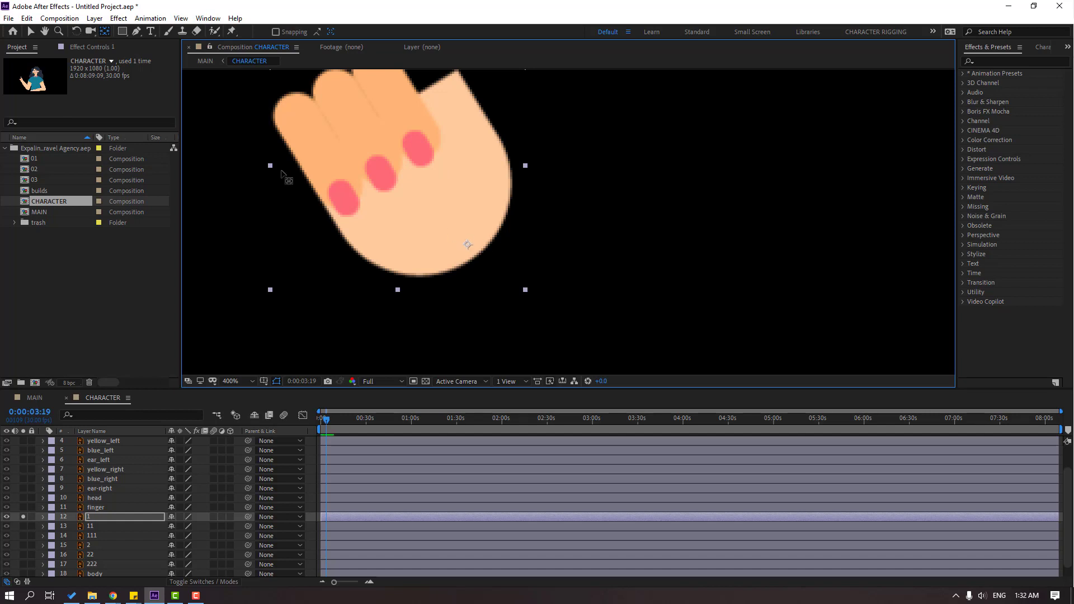
key(v)
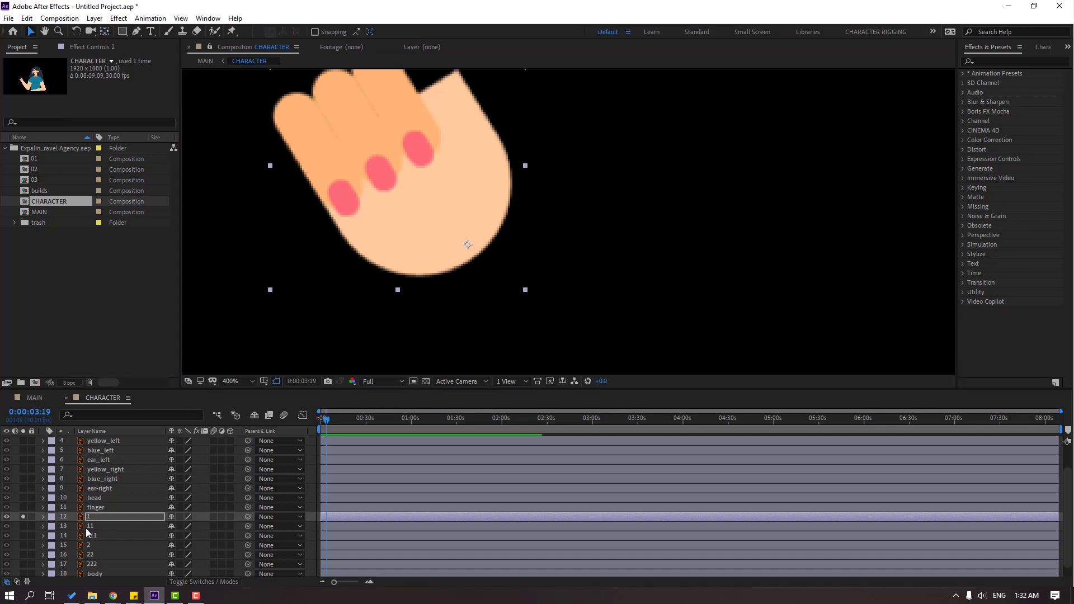
- Solo forearm layer 11 and move its anchor point to the elbow at the forearm's lower end
click(88, 526)
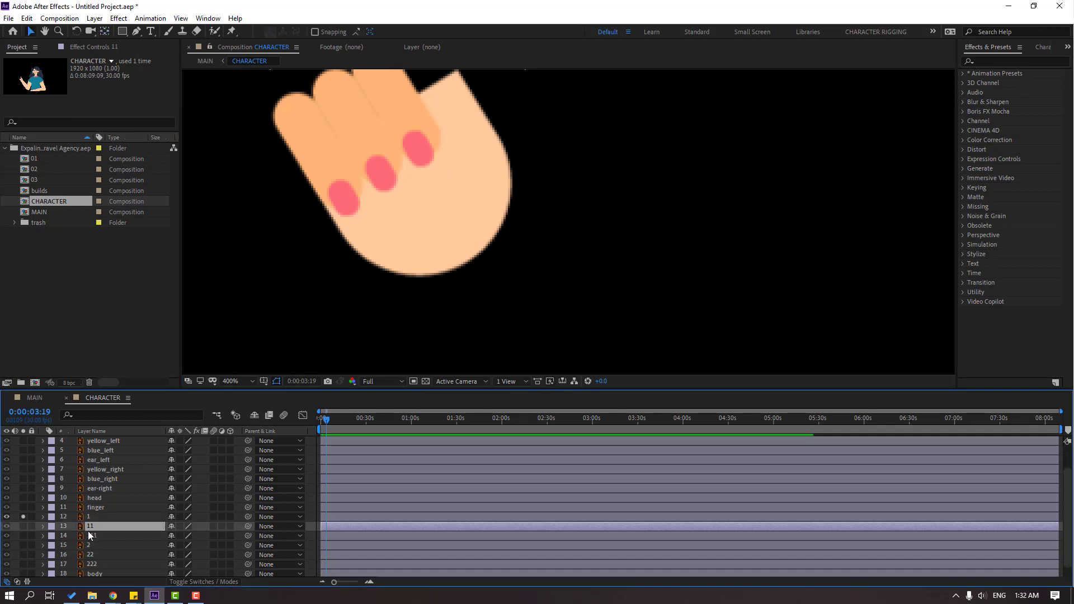
click(23, 526)
scroll(625, 290, down, 2)
drag(624, 286, 473, 217)
key(v)
click(104, 30)
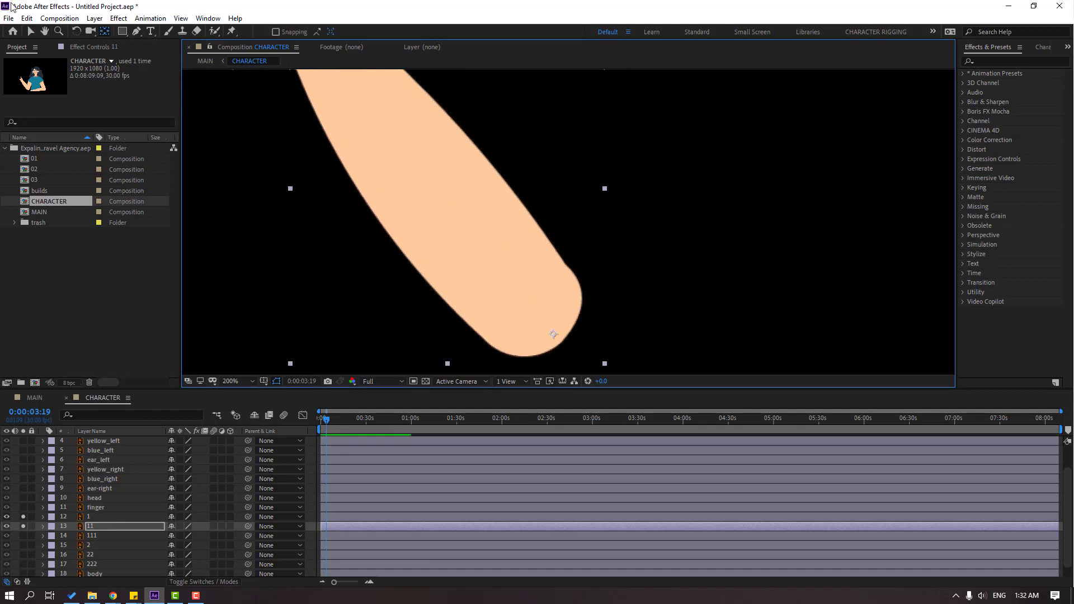
key(v)
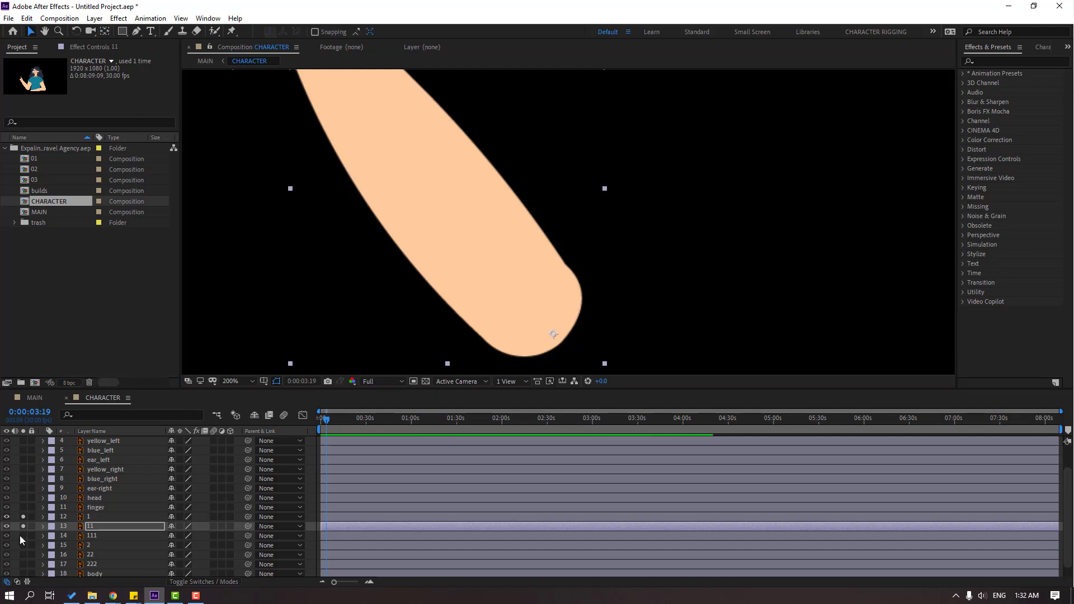
- Solo upper-arm layer 111 and move its anchor point to the shoulder at the top of the sleeve
click(92, 536)
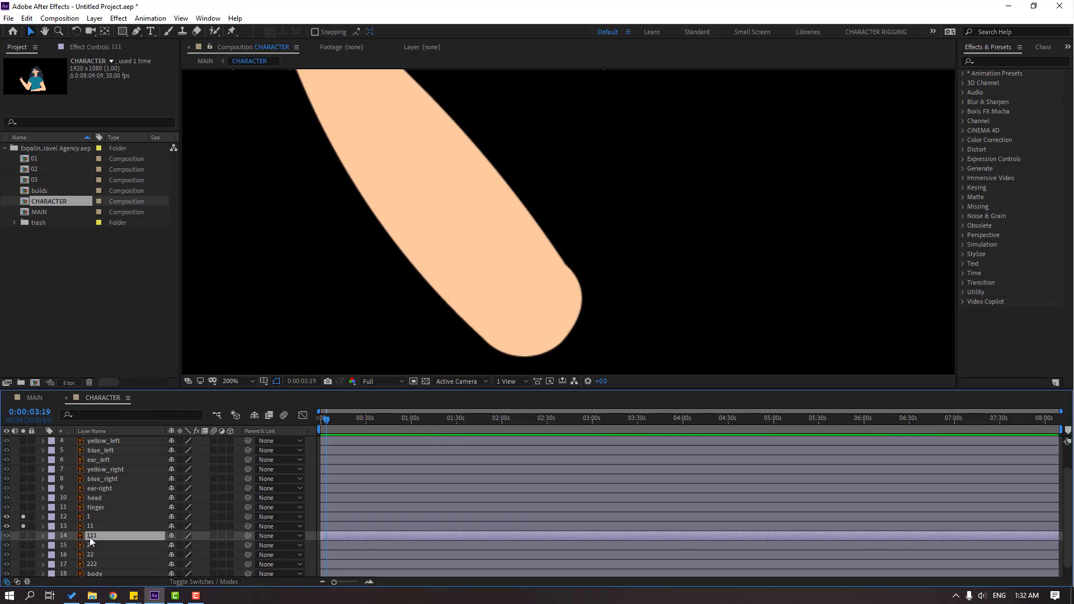
click(23, 536)
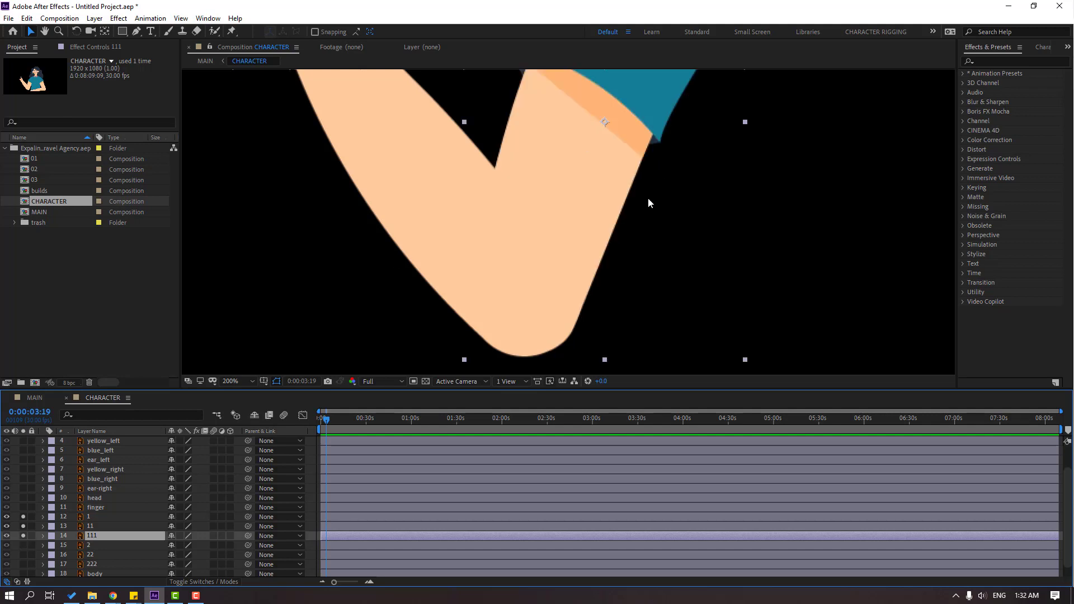
scroll(648, 196, down, 2)
scroll(575, 235, up, 1)
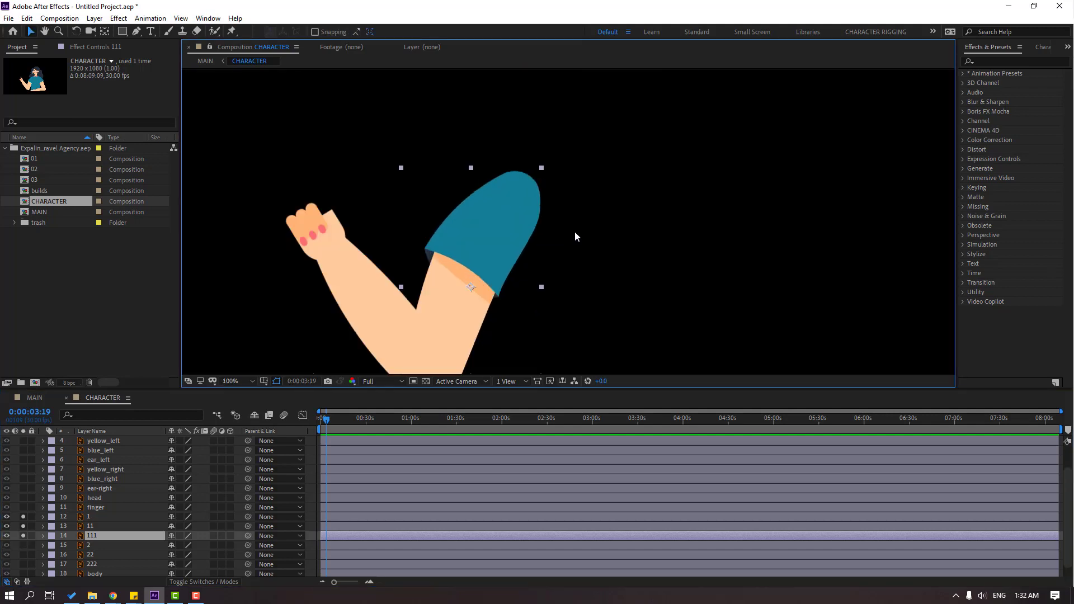
click(105, 32)
drag(473, 290, 499, 233)
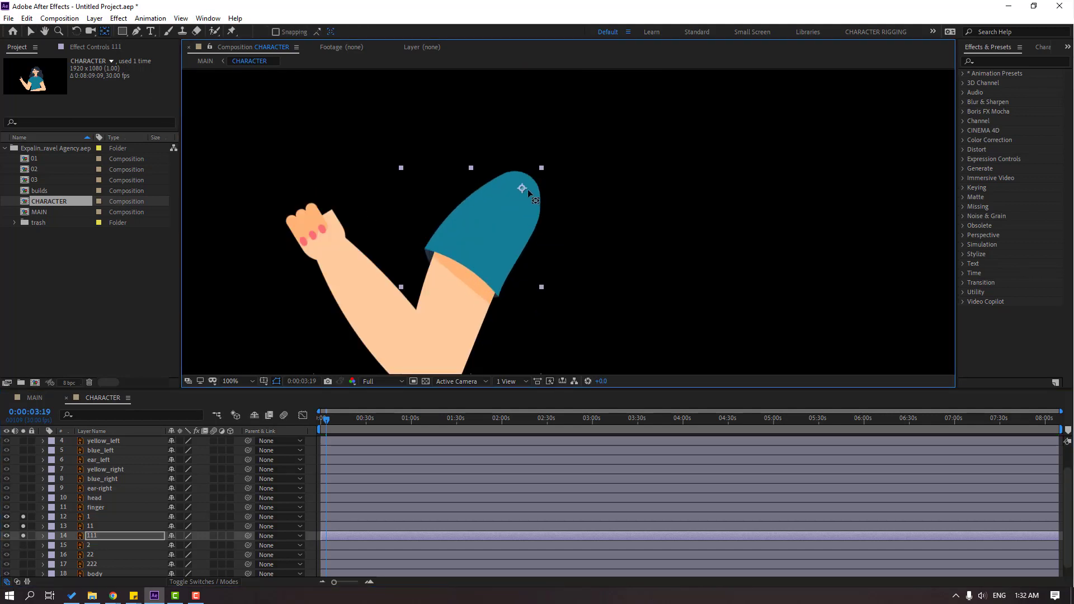
click(31, 31)
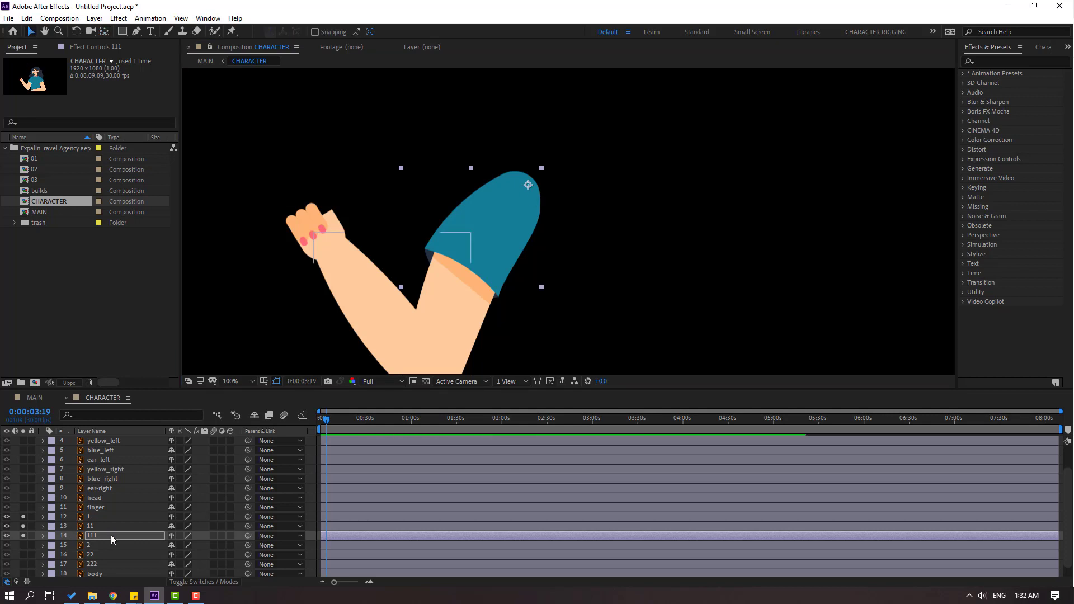
- Parent hand layer 1 to forearm layer 11, and layer 11 to upper-arm layer 111
click(91, 515)
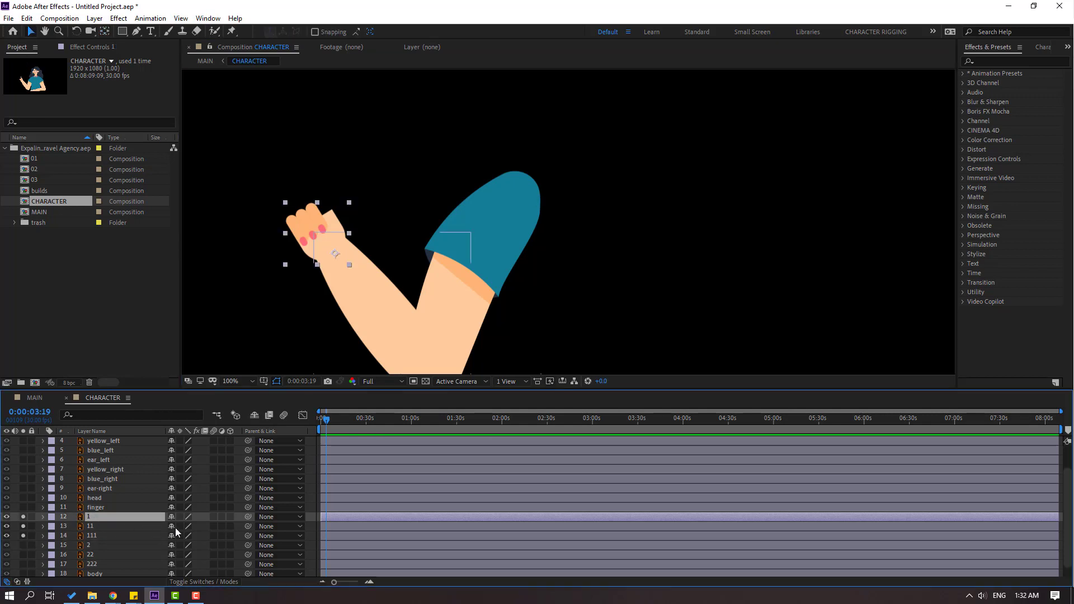
drag(247, 519, 96, 532)
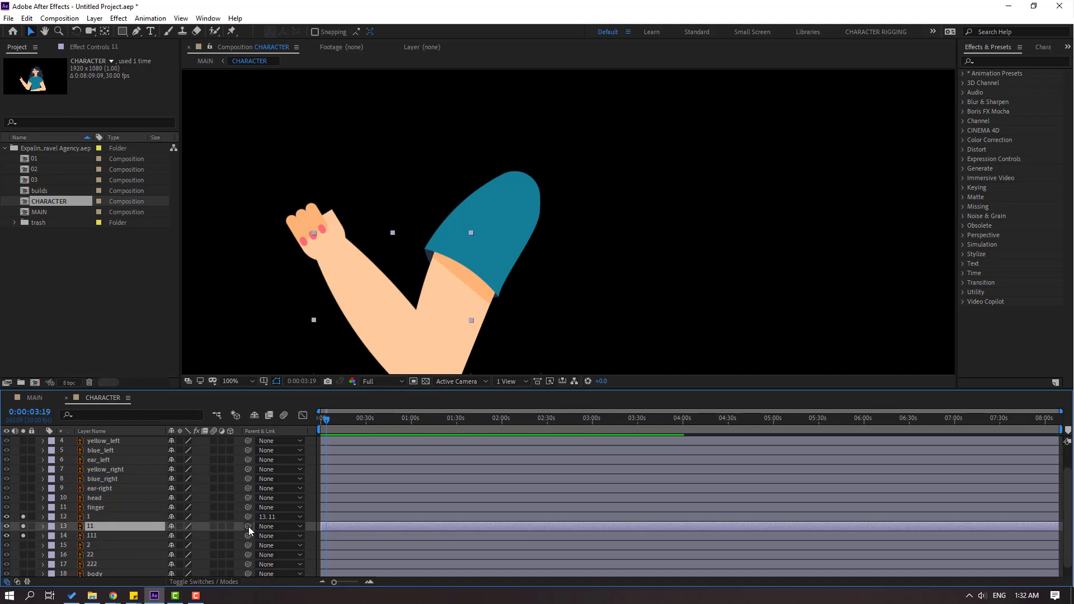
drag(247, 526, 89, 536)
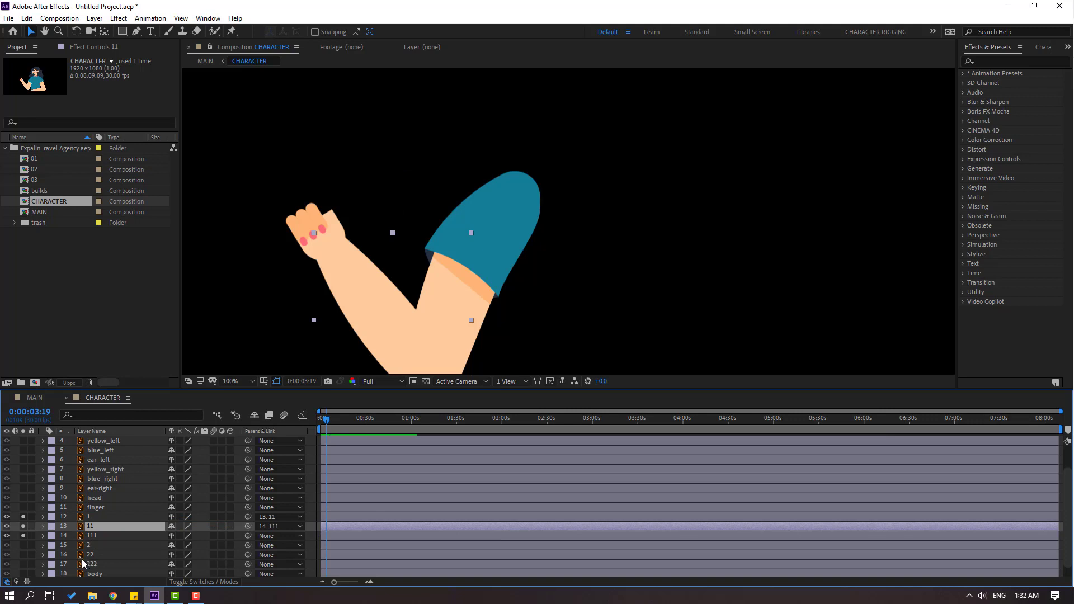
- Solo the finger layer with the arm, and turn off solo for layers finger, 1, 11 and 111
click(87, 509)
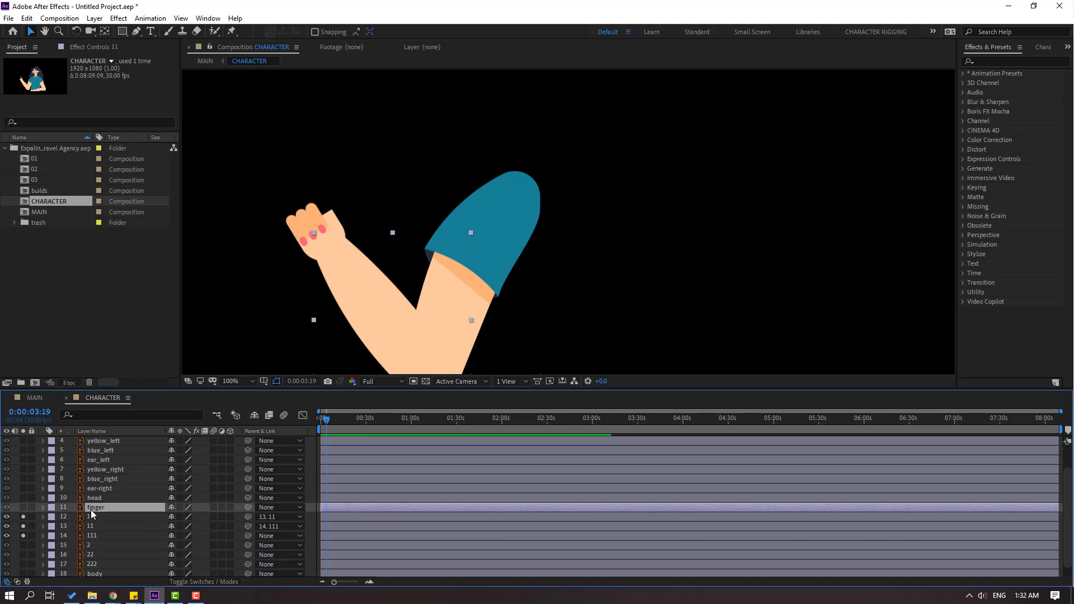
click(22, 508)
scroll(56, 520, up, 1)
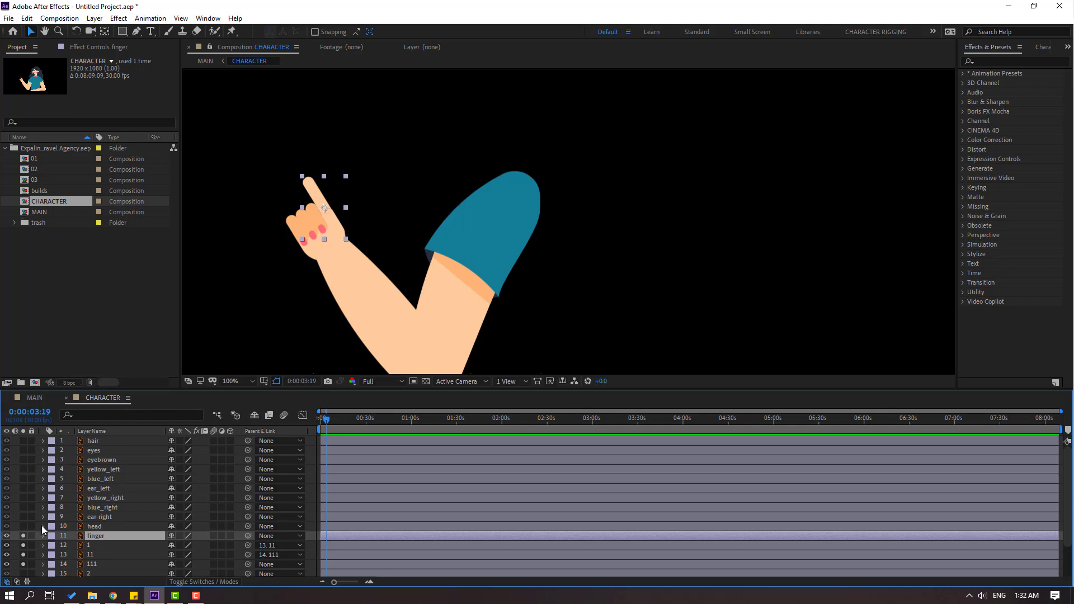
drag(25, 535, 26, 562)
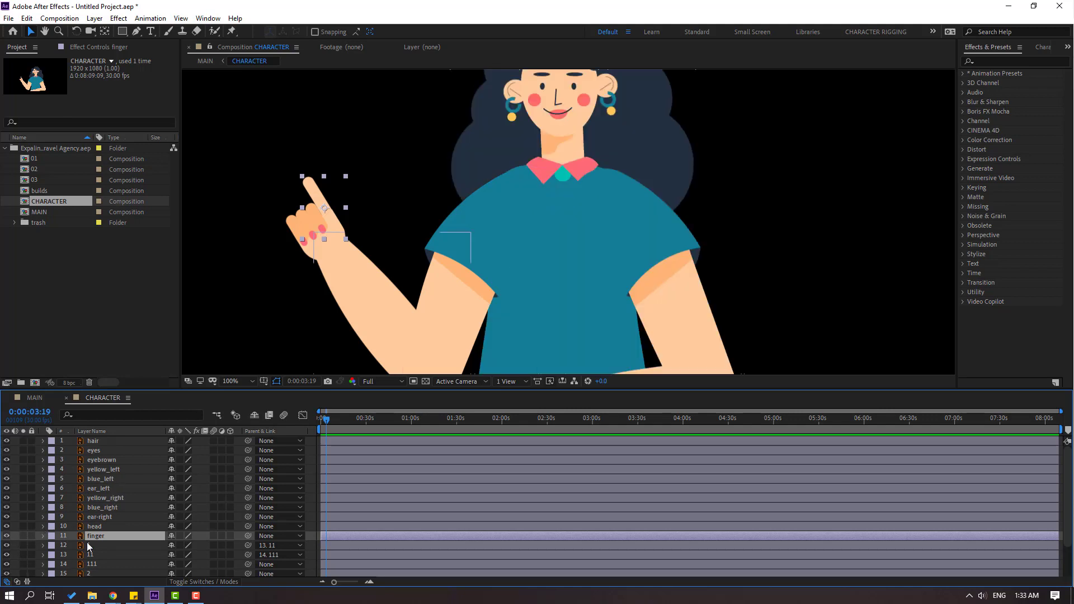
- Parent upper-arm layer 111 to the body layer
scroll(118, 520, down, 2)
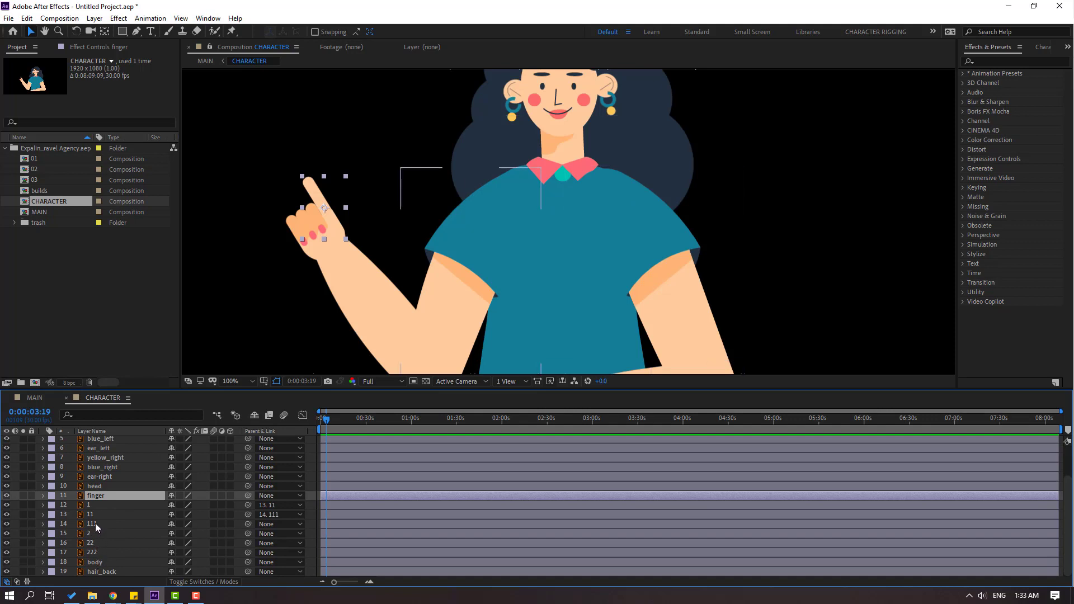
click(95, 523)
drag(248, 523, 94, 562)
- Solo layer 2, the resting hand, and move its anchor point to the wrist at its rounded end
drag(614, 316, 518, 174)
click(92, 531)
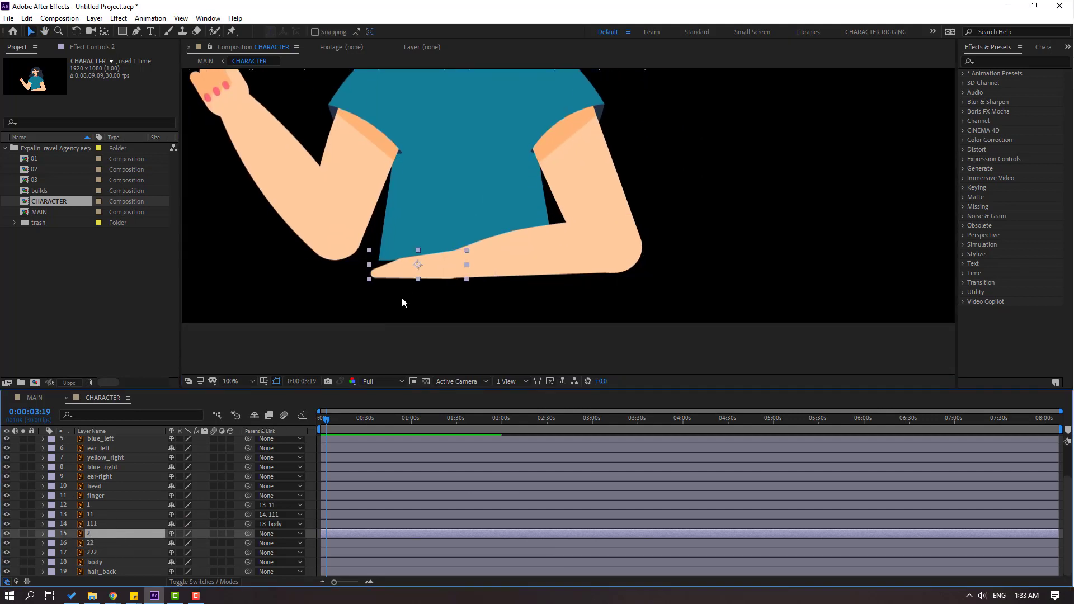
click(22, 533)
key(period)
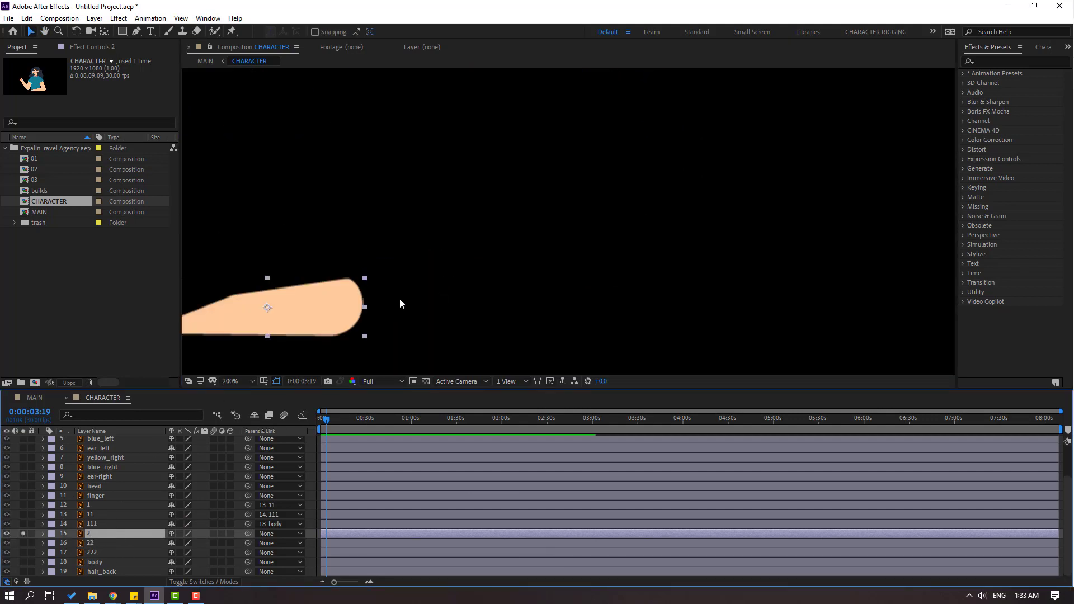
drag(400, 297, 502, 258)
click(104, 32)
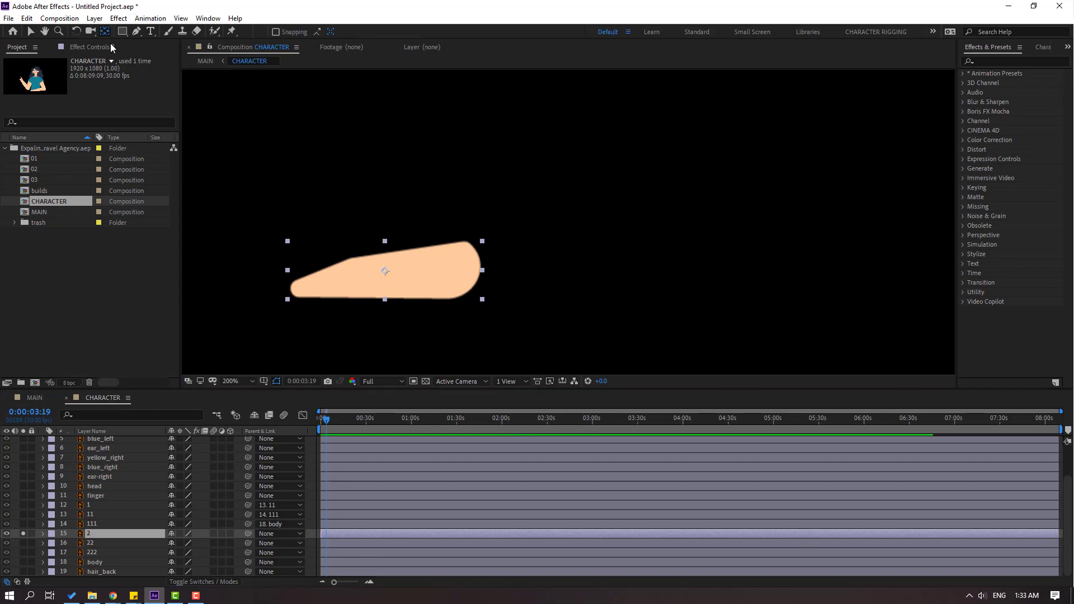
drag(381, 277, 472, 273)
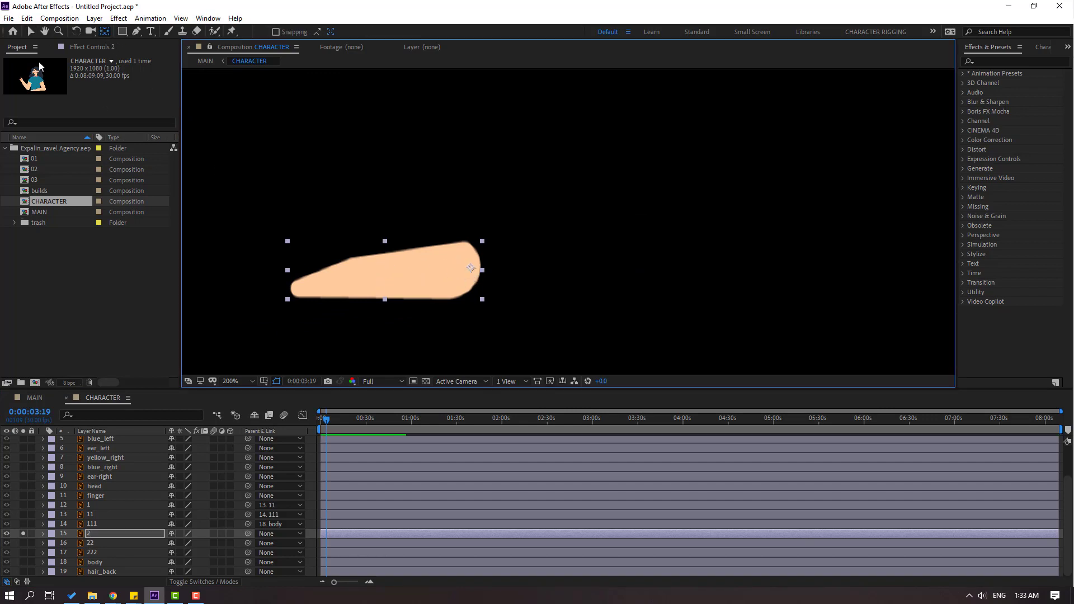
click(29, 32)
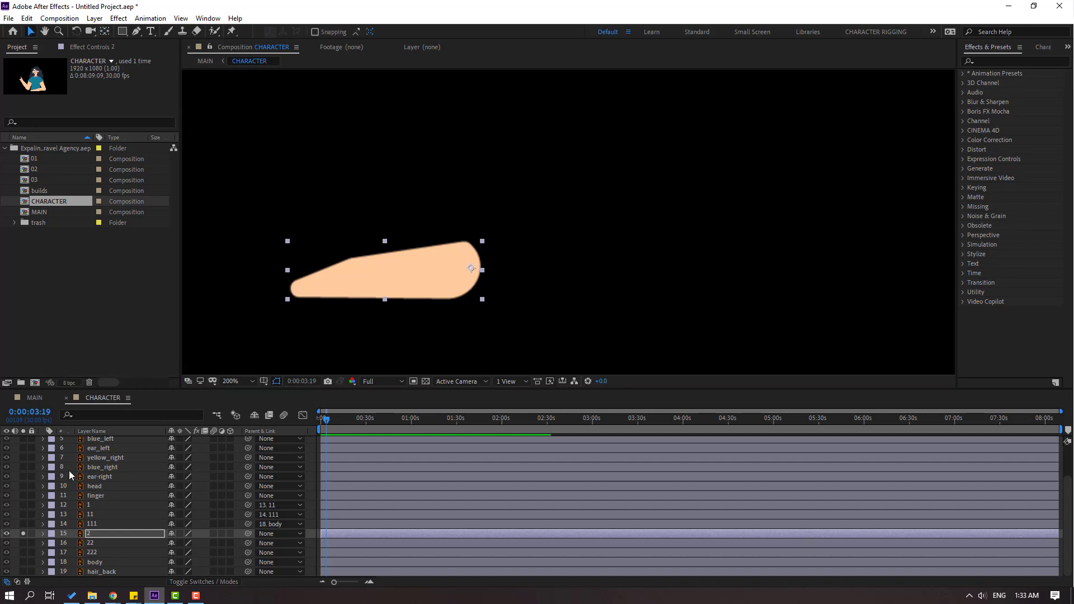
- Solo forearm layer 22 and move its anchor point to the elbow at its rounded end
click(90, 544)
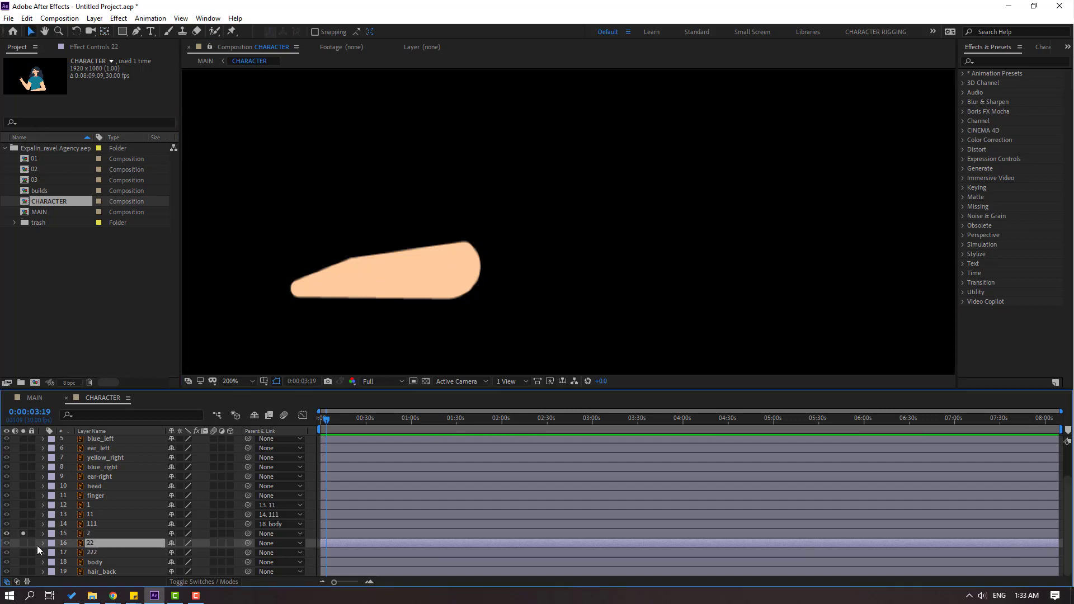
click(23, 542)
drag(405, 109, 192, 106)
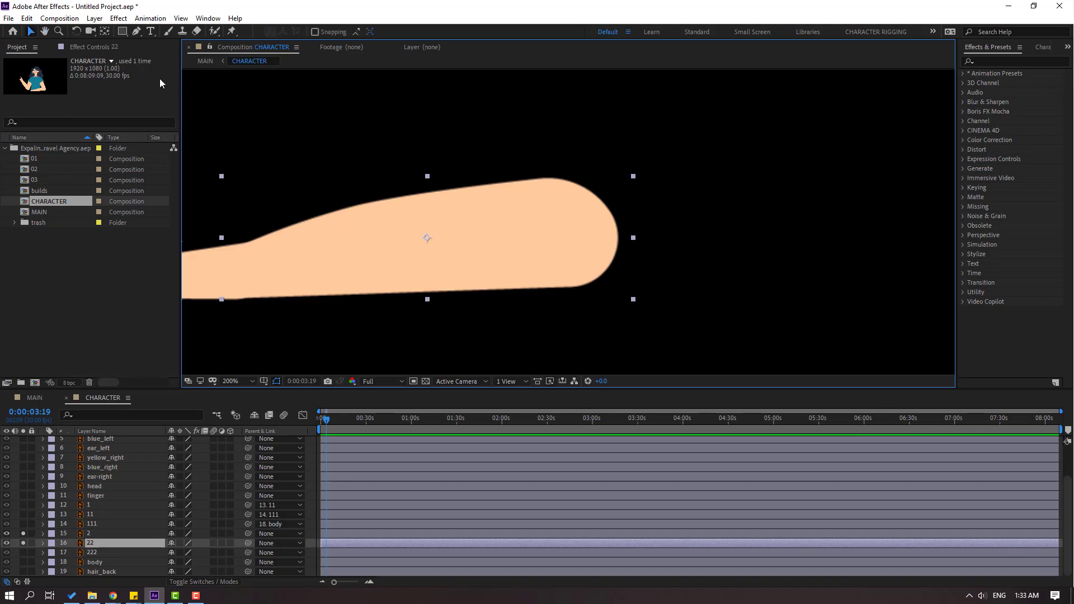
click(104, 32)
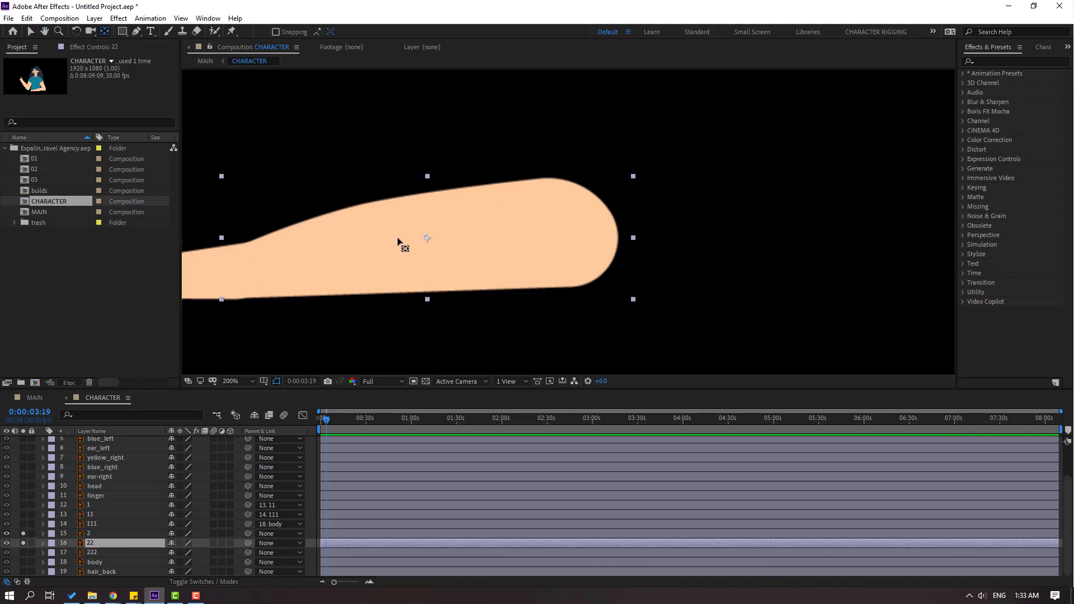
drag(427, 238, 588, 232)
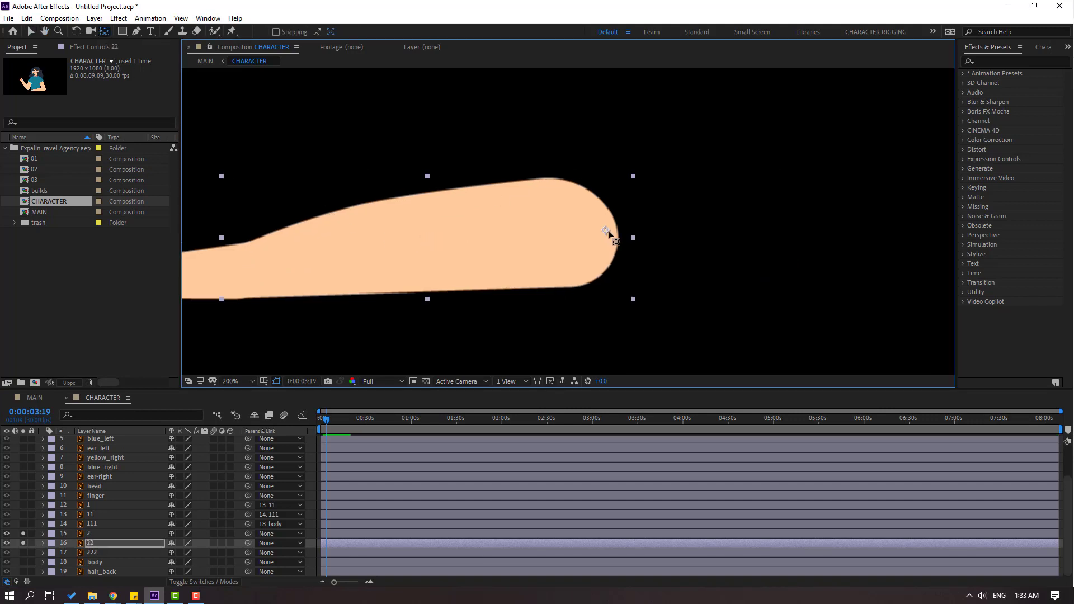
- Move upper-arm layer 222's anchor point to the shoulder end of the sleeve, and turn off solo for layers 2, 22 and 222
click(28, 31)
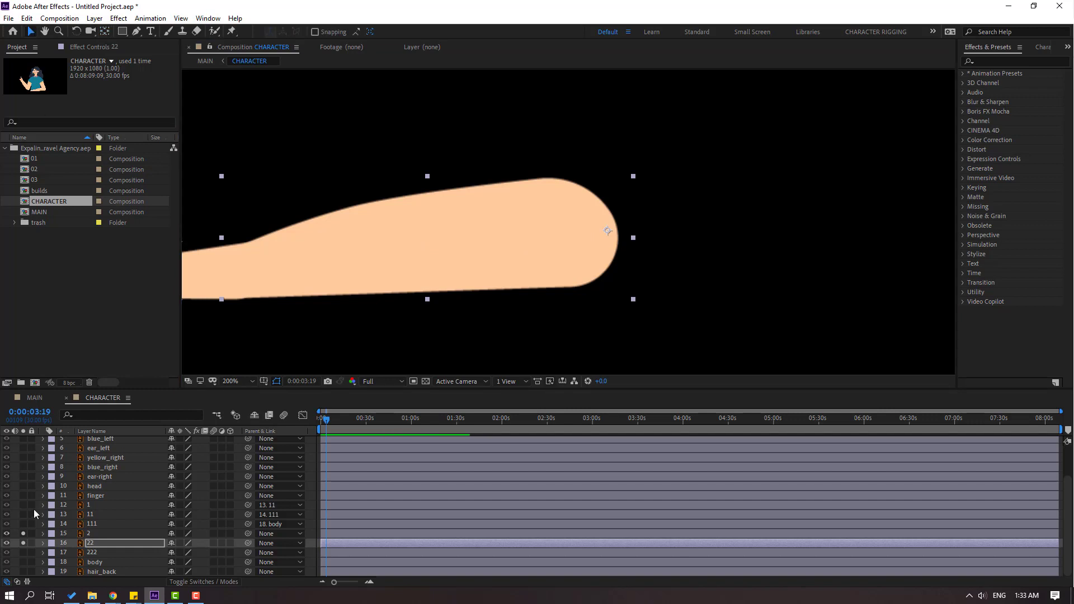
click(92, 553)
scroll(615, 288, down, 2)
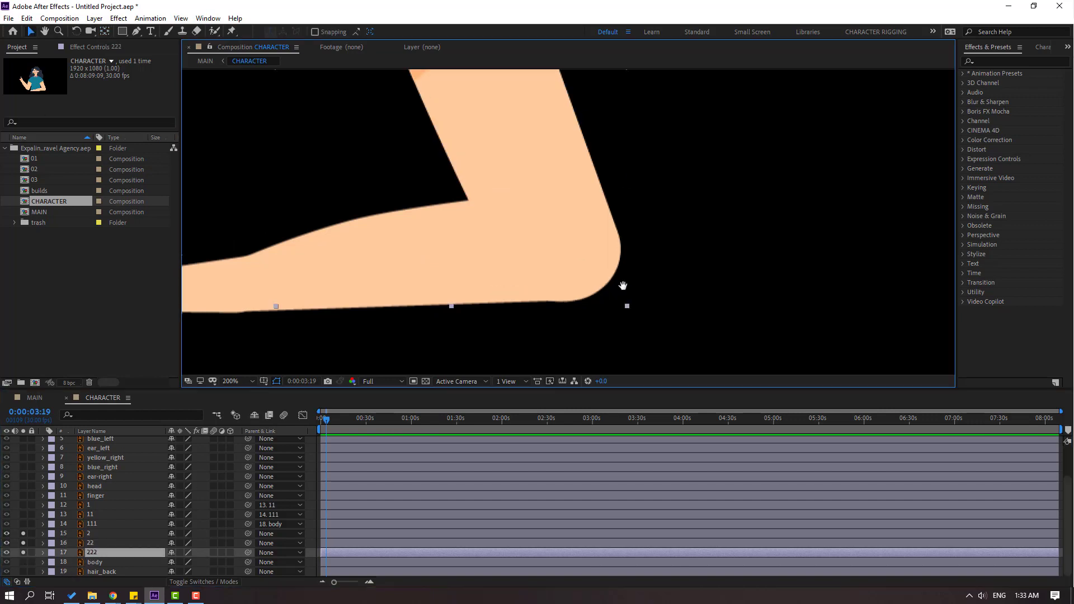
click(104, 31)
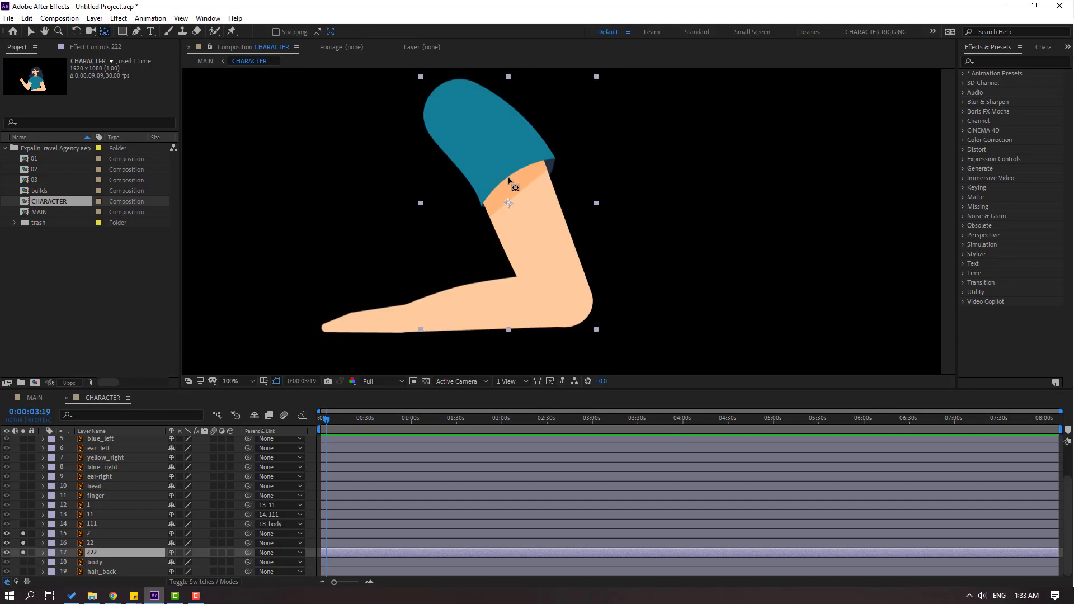
drag(508, 203, 440, 100)
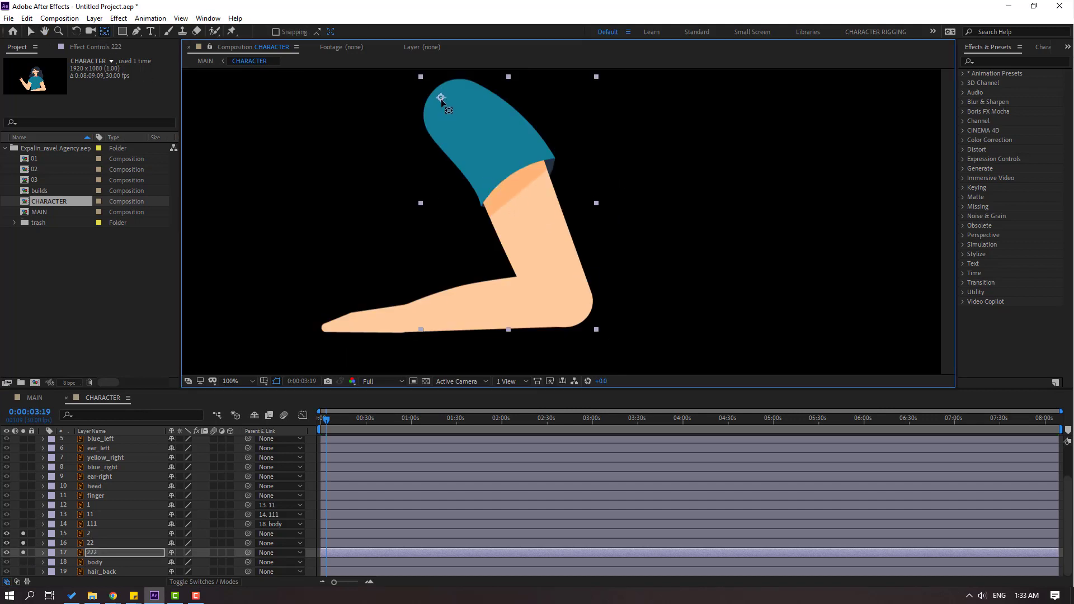
click(31, 31)
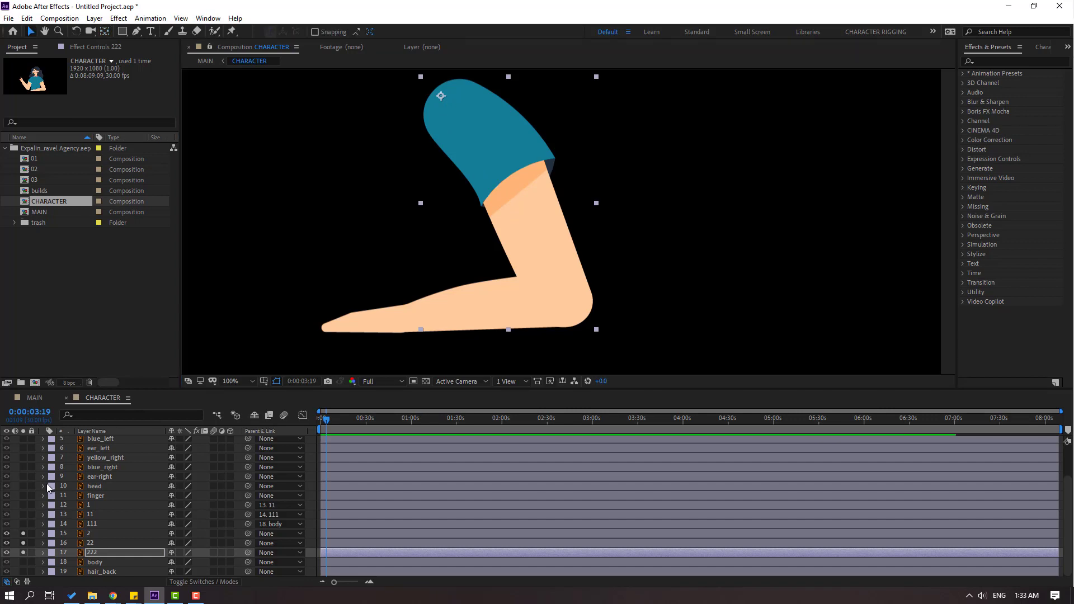
drag(23, 543, 23, 552)
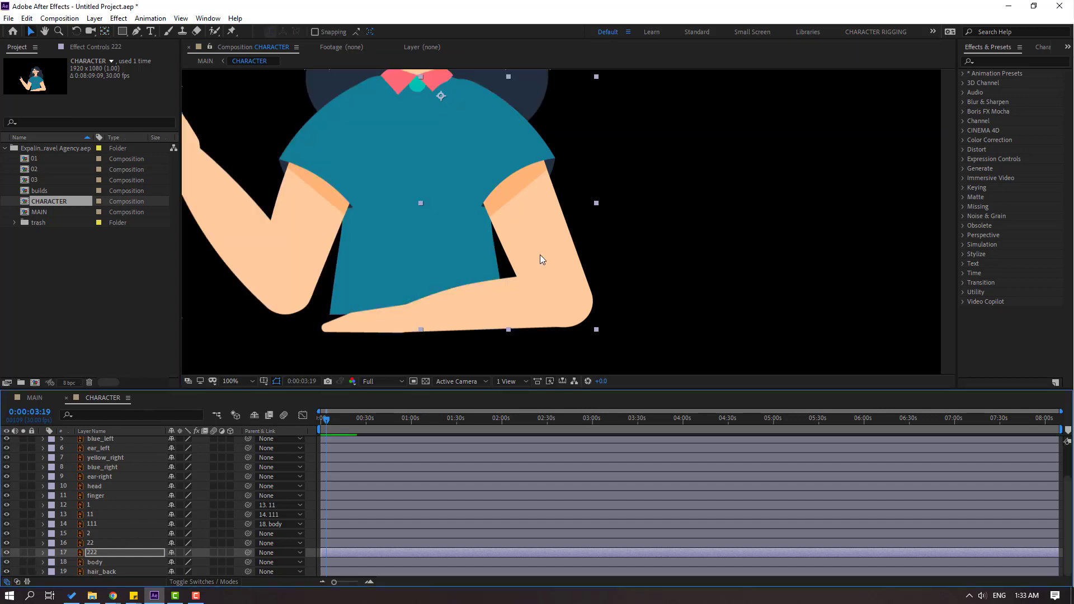
- Parent hand layer 2 to forearm 22, forearm 22 to upper arm 222, and 222 to the body layer
click(103, 533)
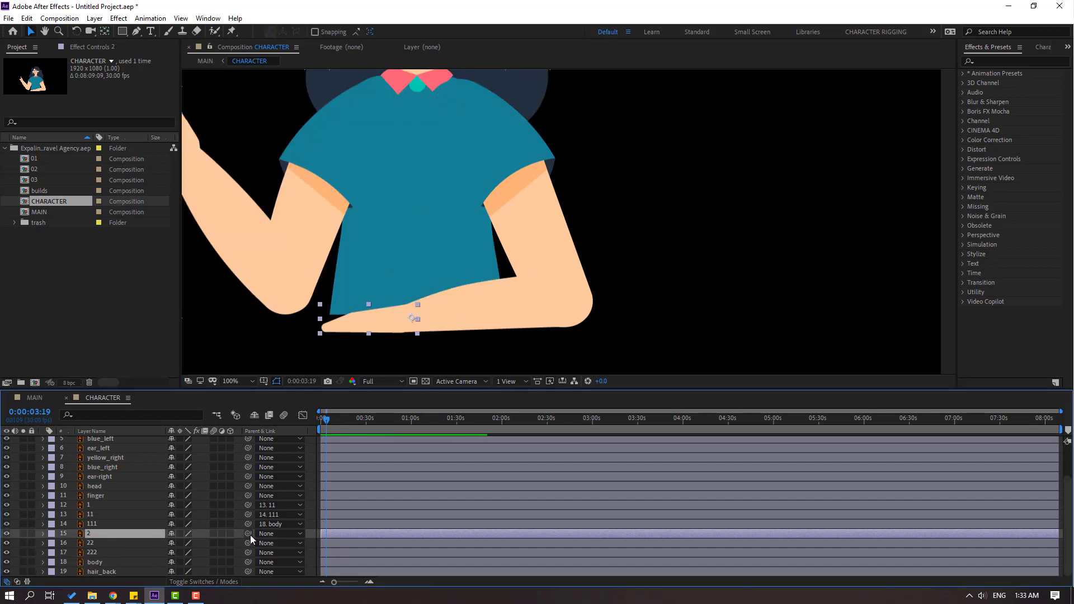
drag(247, 533, 129, 542)
click(248, 542)
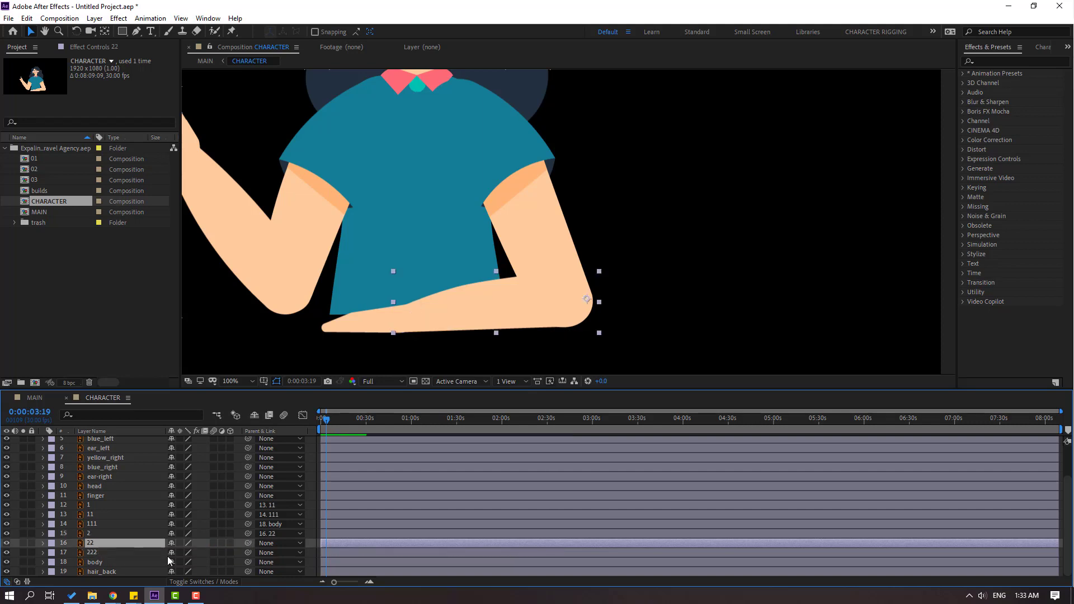
drag(250, 543, 107, 553)
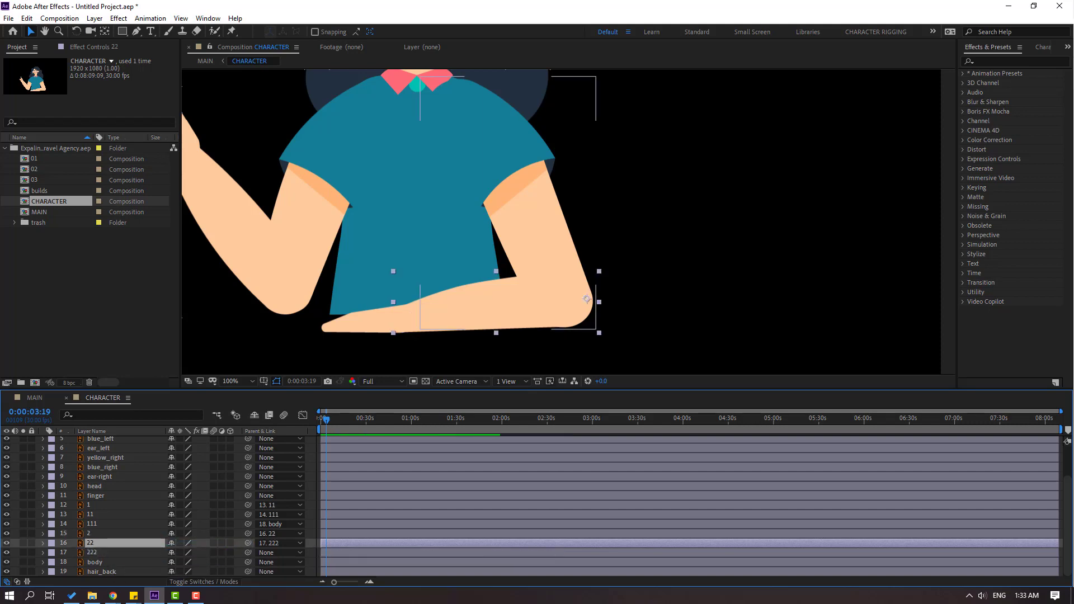
click(94, 554)
drag(166, 535, 95, 562)
key(comma)
key(comma)
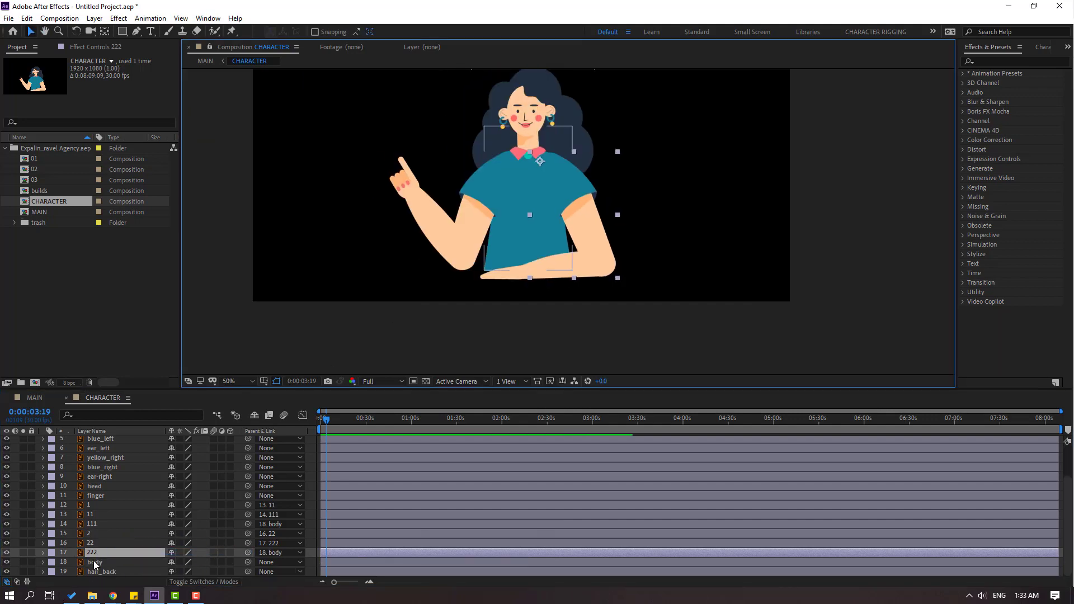
- Solo the body layer and move its anchor point to the bottom centre of the torso
click(93, 562)
click(23, 562)
key(period)
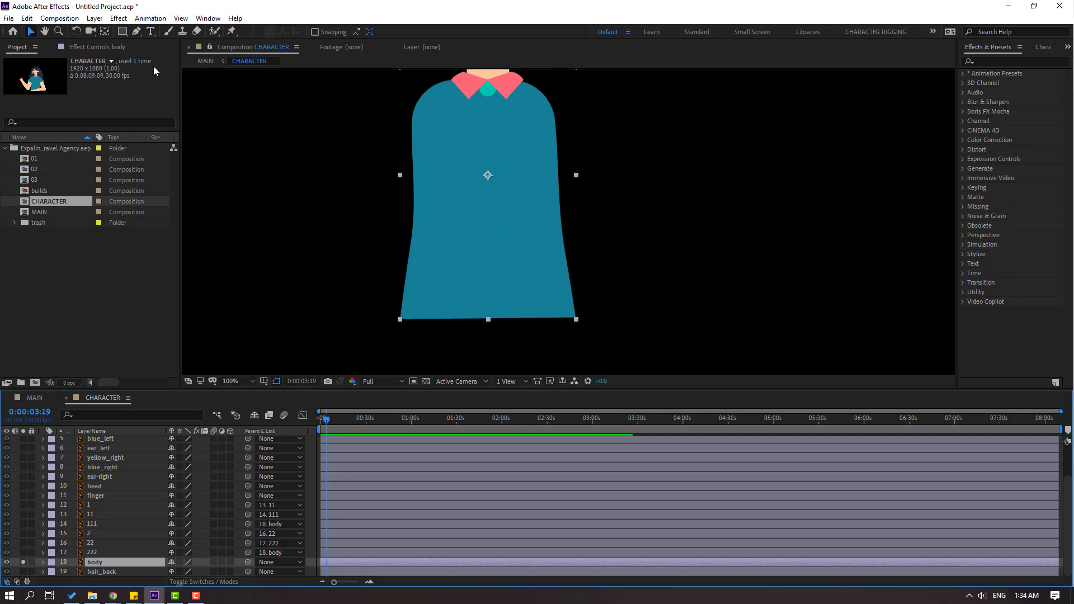
click(104, 31)
drag(489, 176, 490, 312)
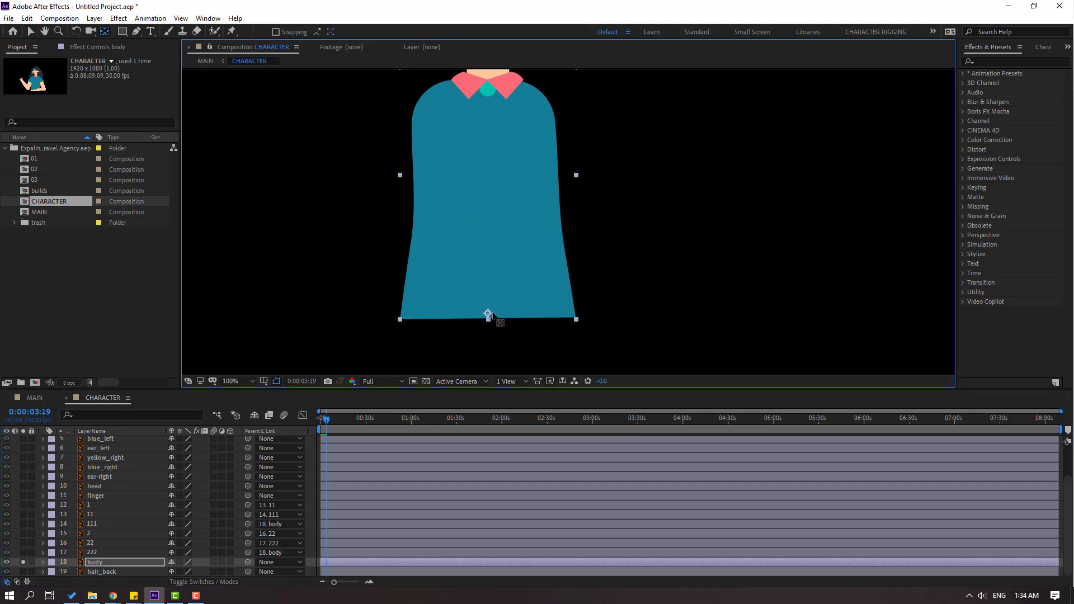
click(32, 32)
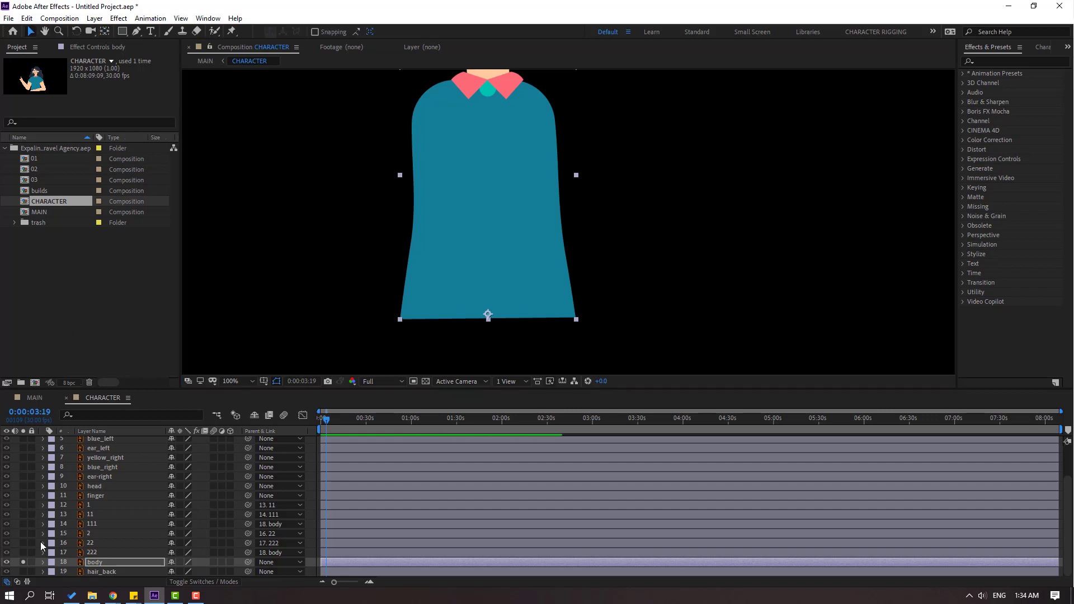
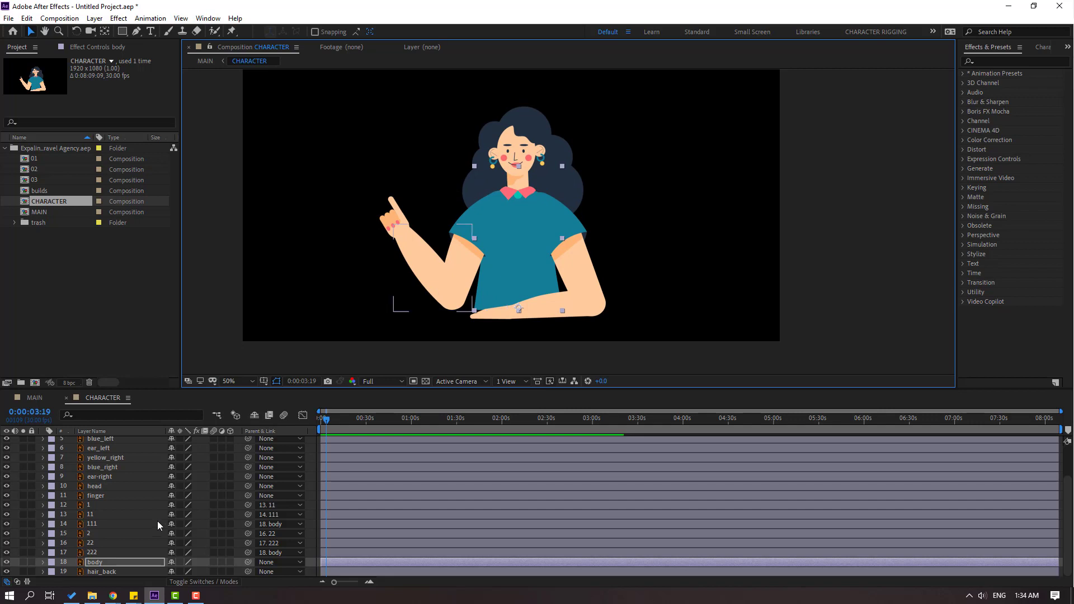
- Pre-compose the ten head layers, from hair down to head, into a new composition named HEAD
scroll(152, 515, up, 3)
click(100, 442)
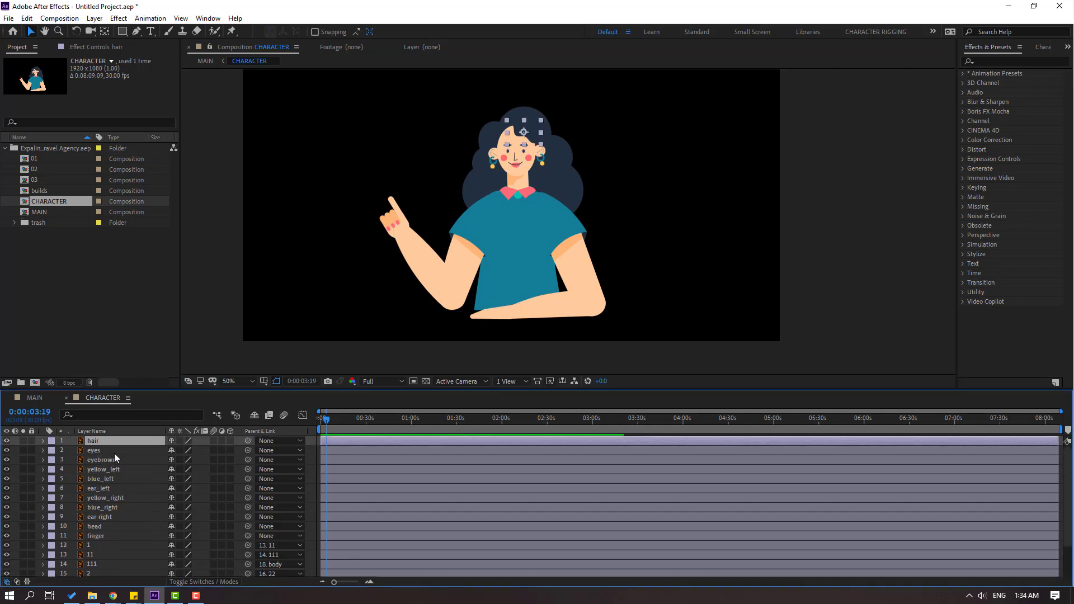
ctrl+click(100, 451)
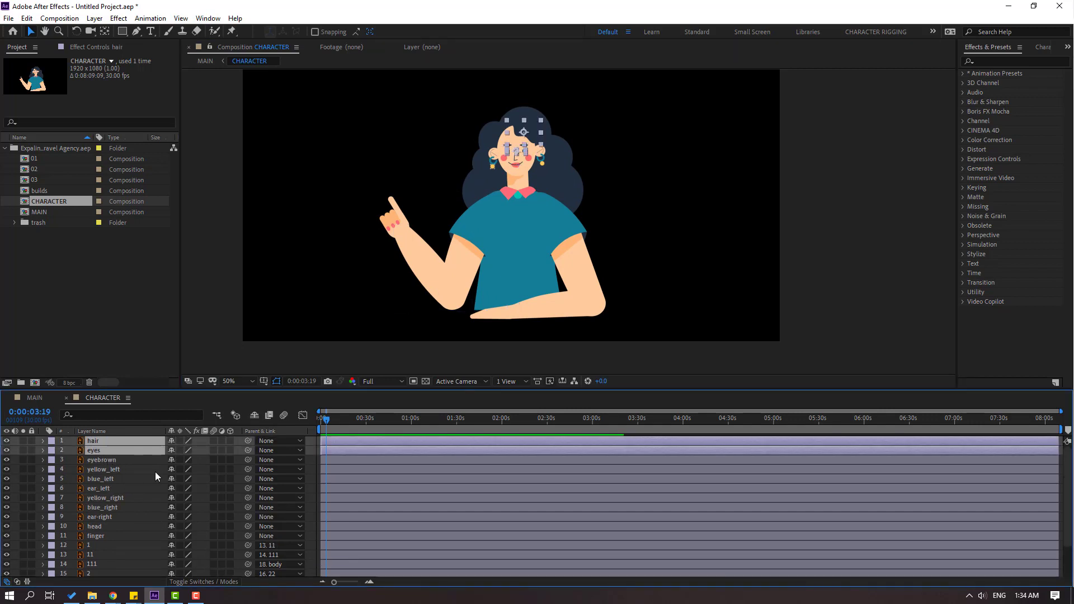
ctrl+click(103, 459)
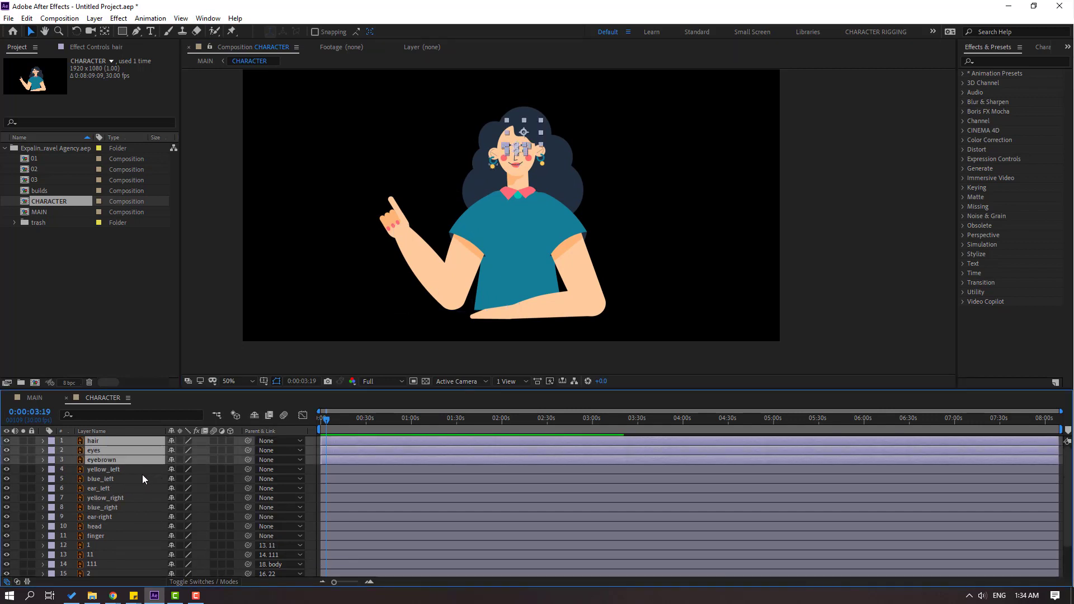
ctrl+click(93, 471)
ctrl+click(98, 480)
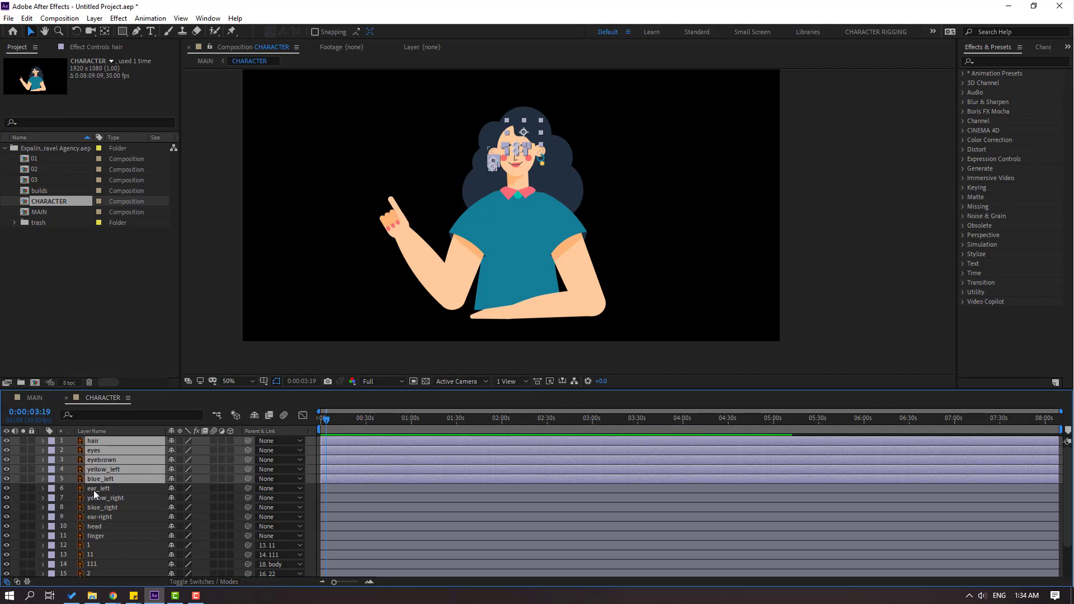
ctrl+click(93, 489)
ctrl+click(115, 499)
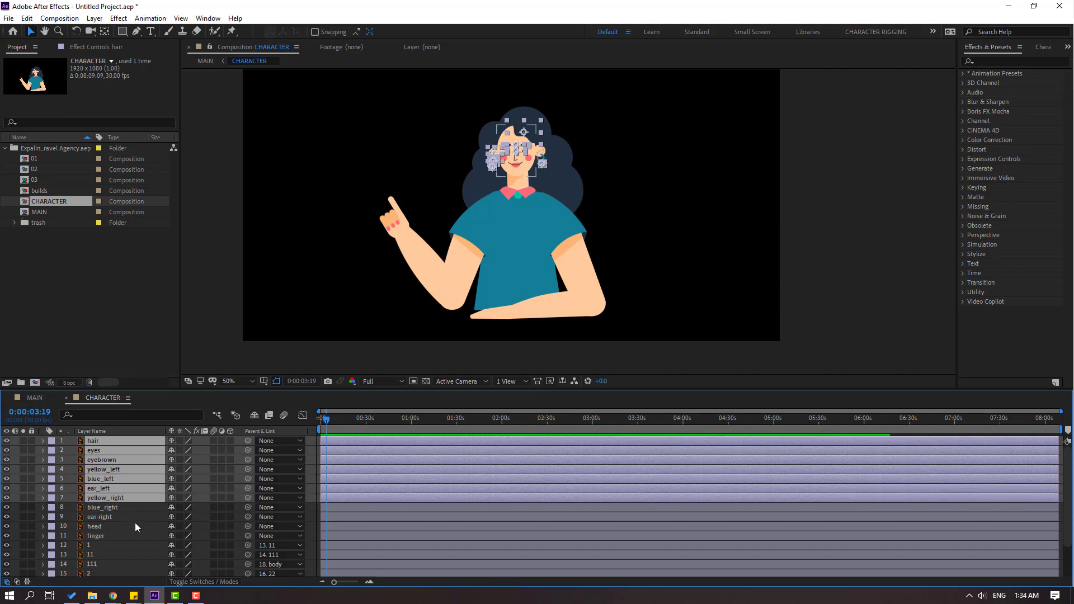
ctrl+click(106, 508)
ctrl+click(112, 518)
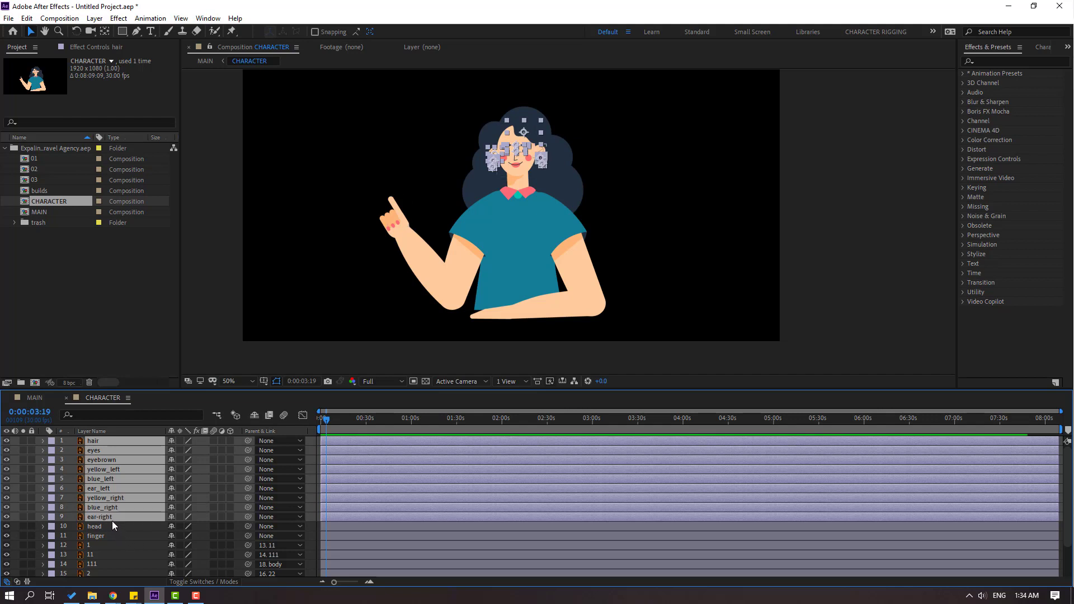
ctrl+click(102, 529)
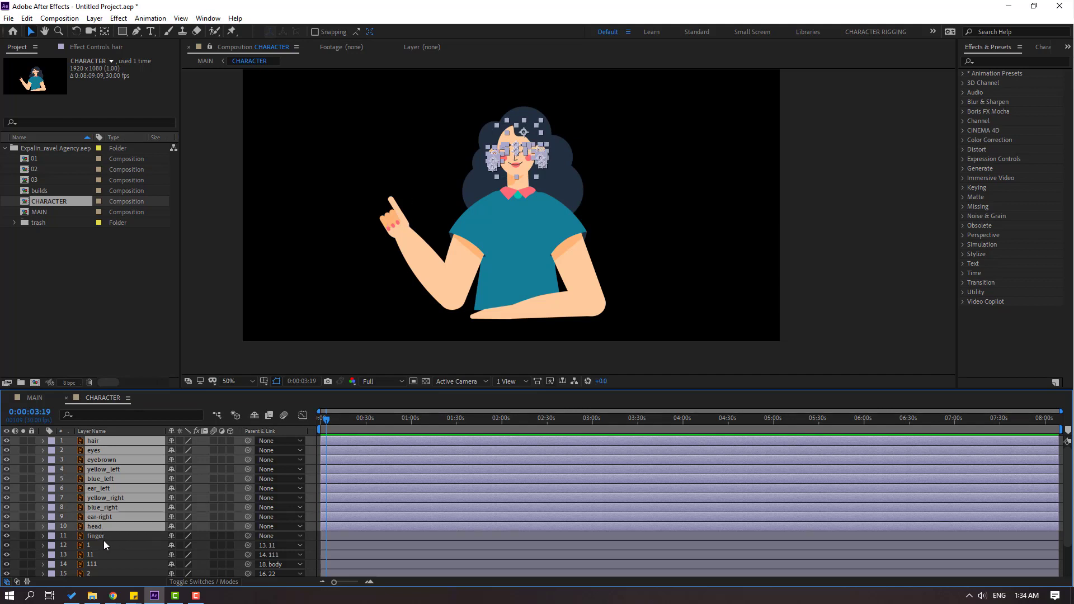
click(8, 527)
click(8, 527)
right_click(111, 494)
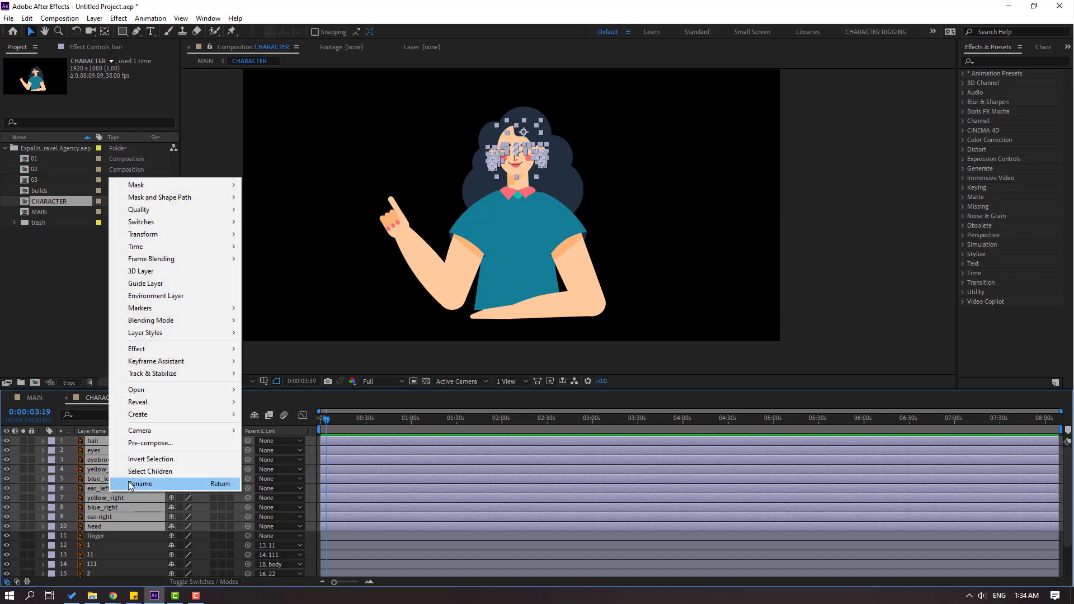
click(147, 443)
text(HEAD)
click(511, 463)
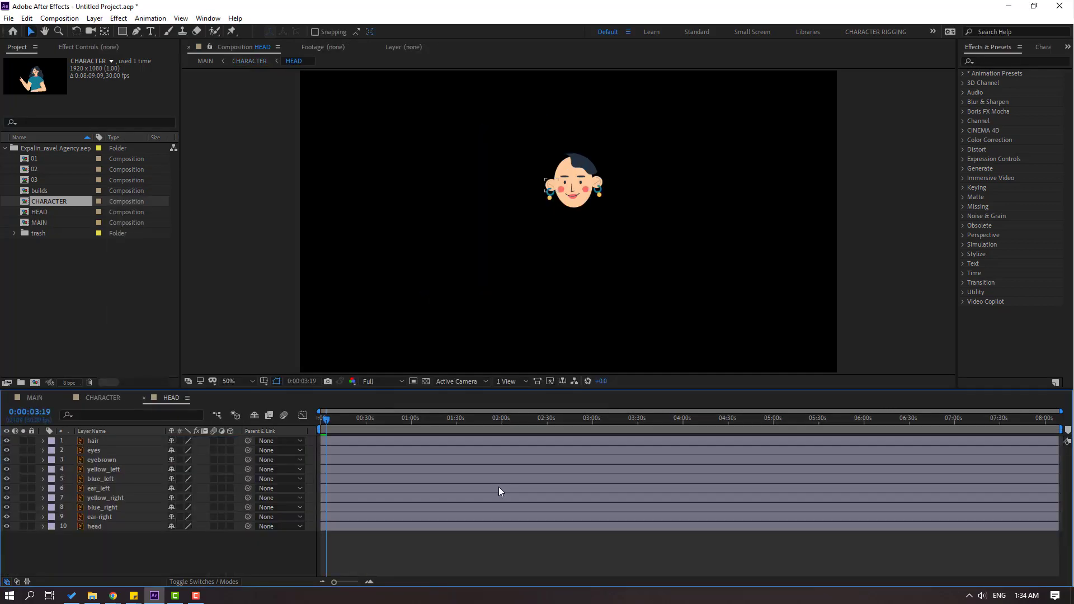
- Add a null object to the HEAD composition and parent all ten face layers to it
right_click(190, 561)
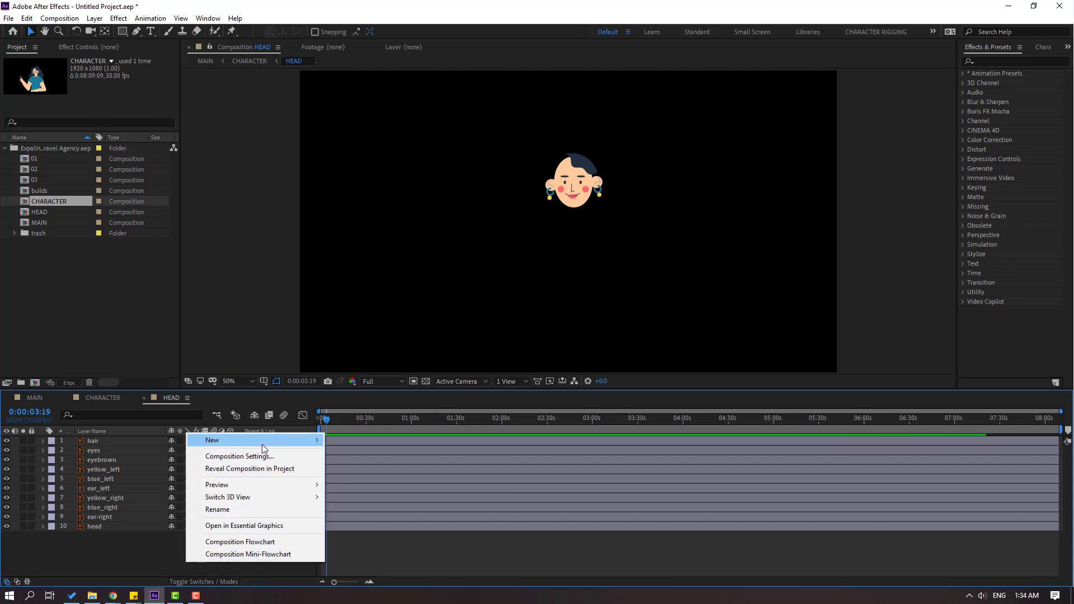
mouse_move(262, 444)
click(368, 510)
drag(92, 546, 96, 451)
drag(247, 450, 84, 441)
- Scale the null to 313% and shift it to centre the enlarged head in the frame, and delete the null
key(s)
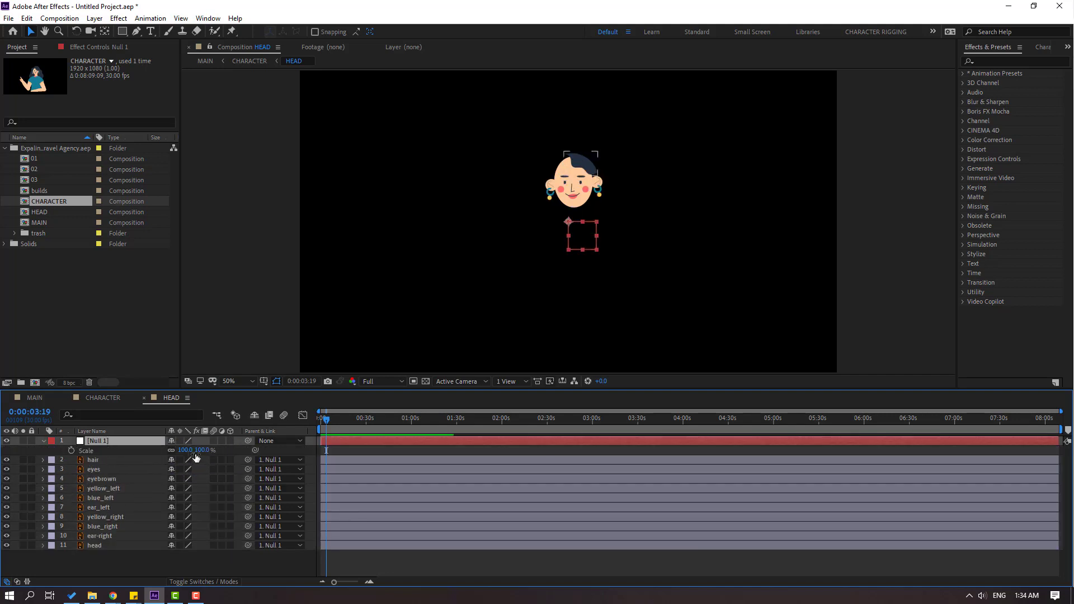
drag(185, 450, 675, 270)
drag(609, 335, 601, 409)
click(96, 443)
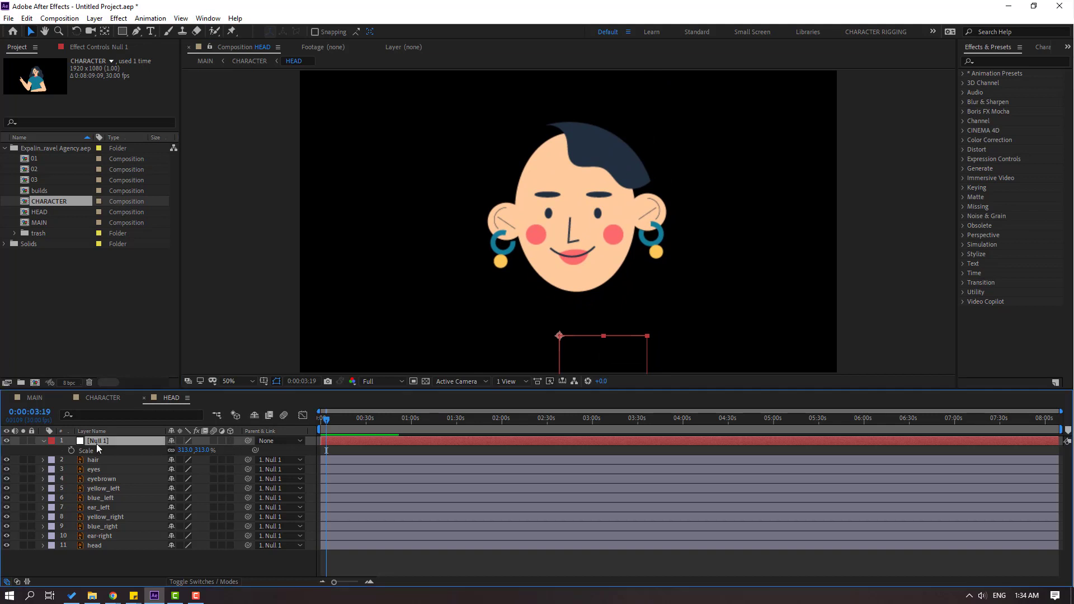
key(Delete)
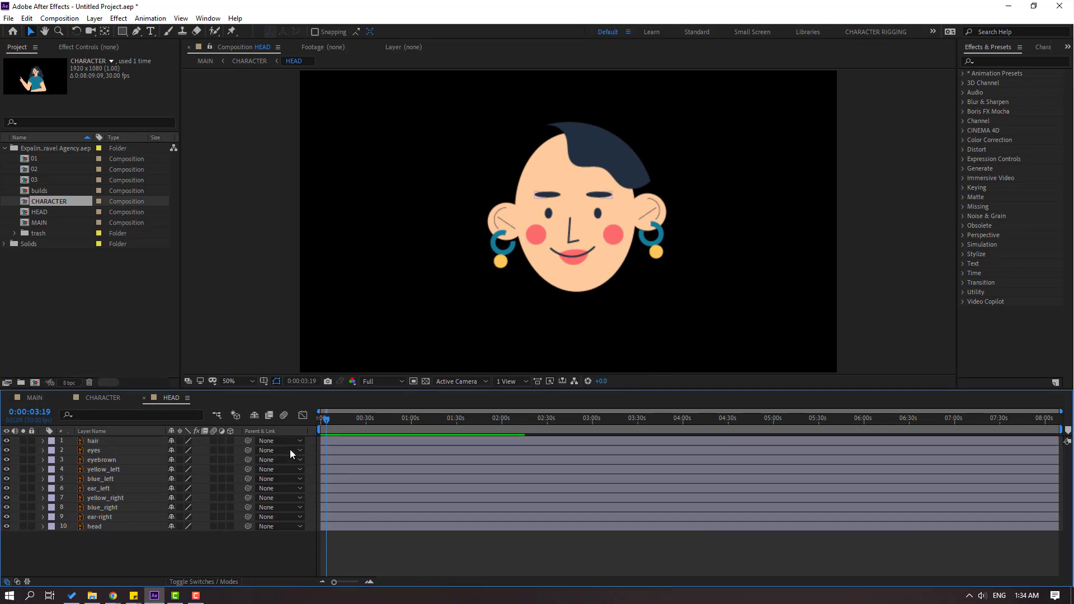
- Crop the HEAD composition to a region of interest drawn closely around the face, ears and earrings
click(412, 382)
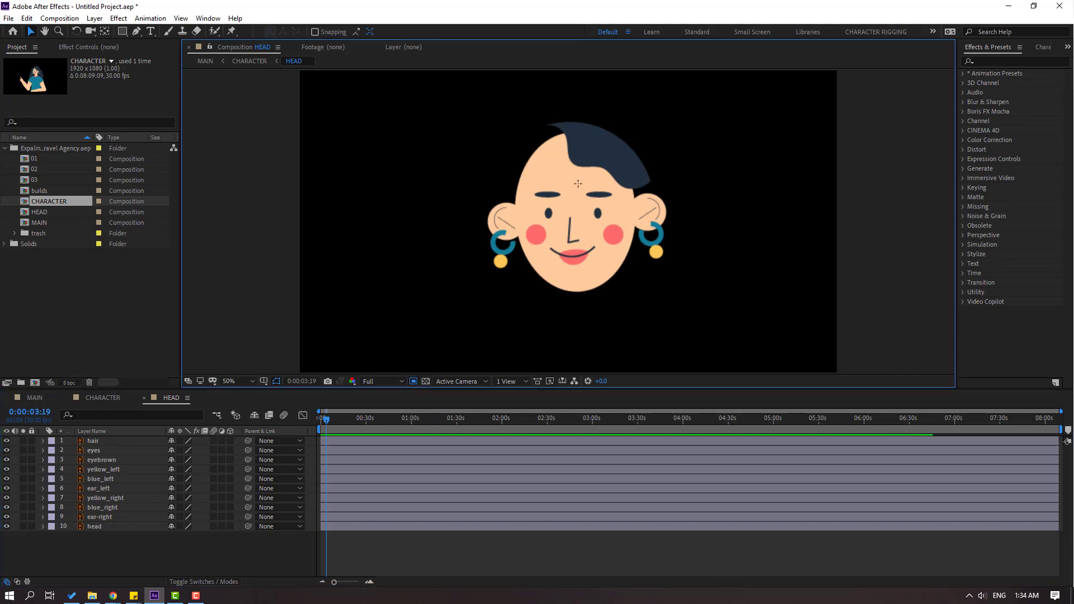
drag(475, 98, 679, 312)
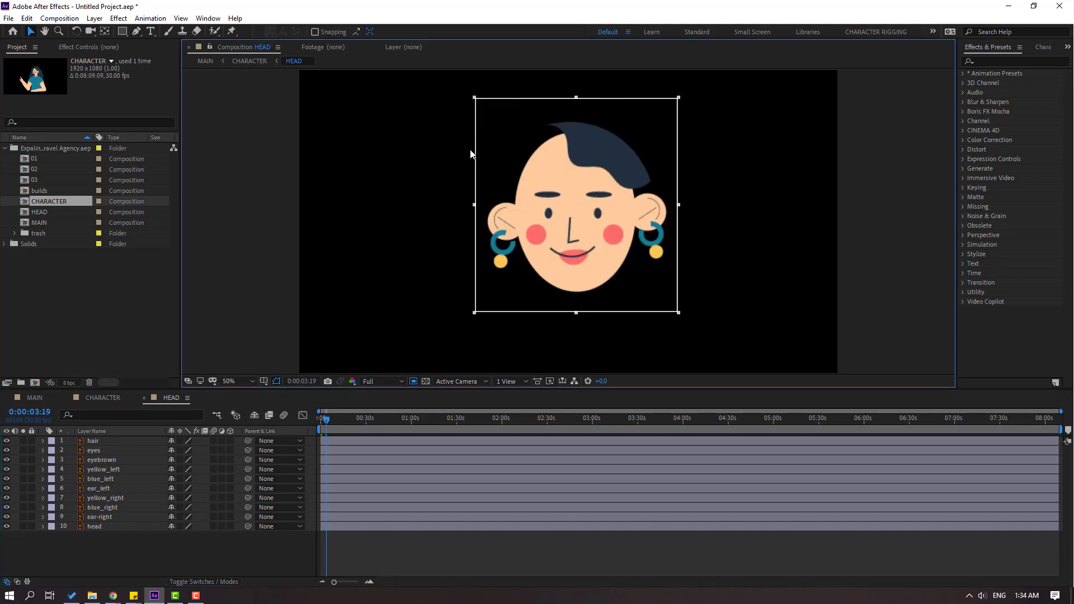
click(58, 18)
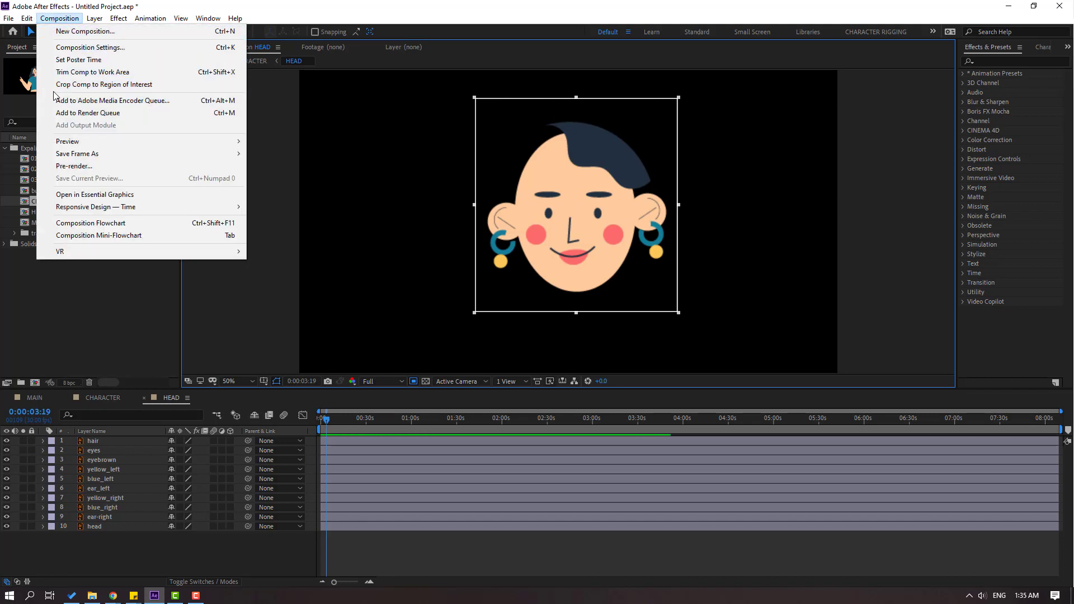
click(149, 83)
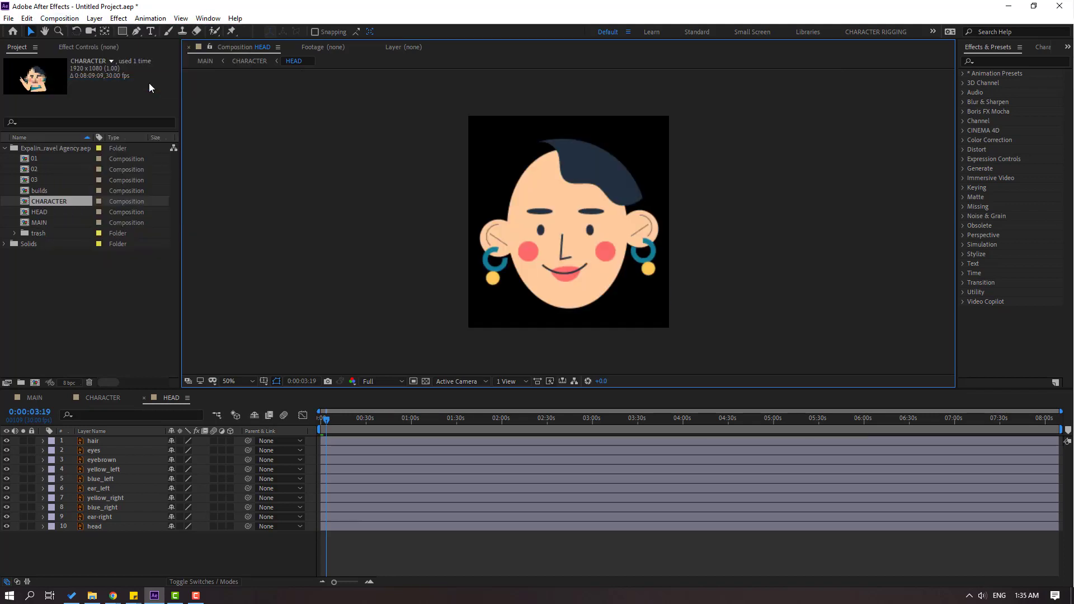
- Turn on continuous rasterization for all ten layers of the HEAD composition
scroll(673, 256, up, 4)
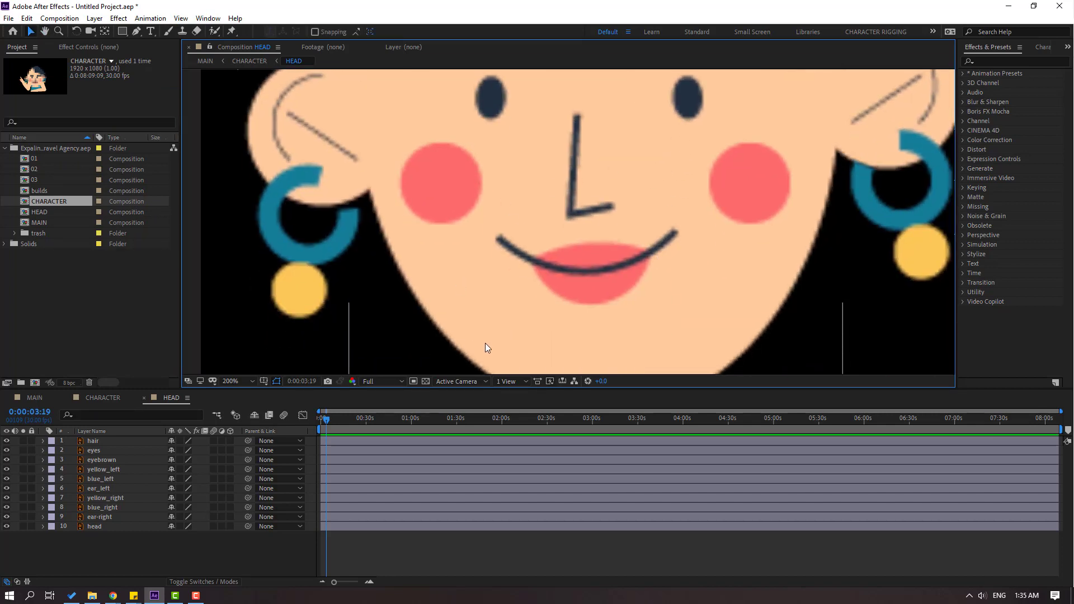
scroll(563, 251, right, 2)
drag(83, 547, 106, 412)
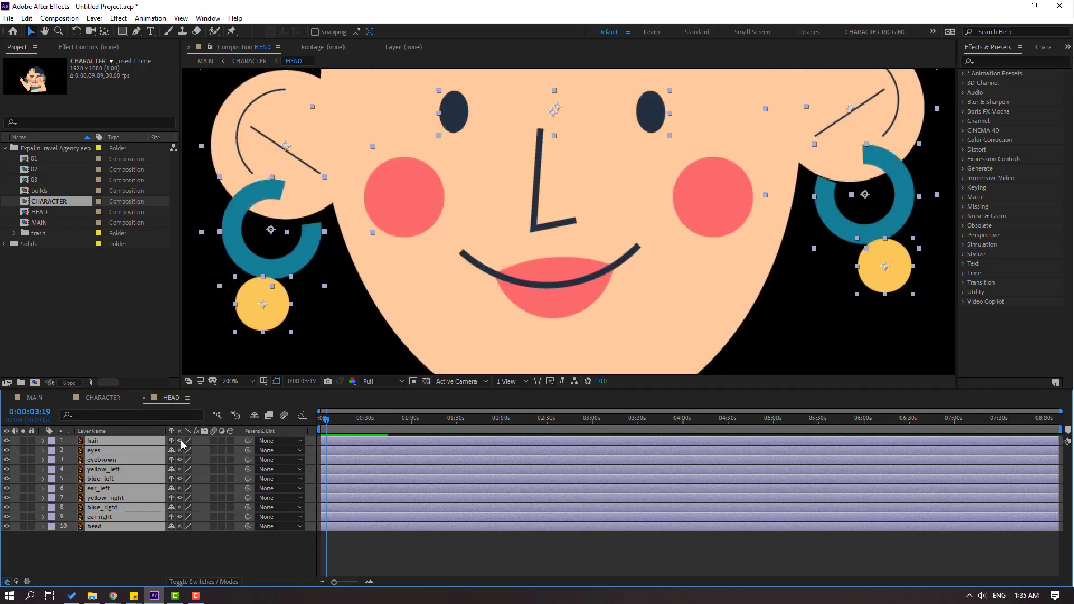
click(230, 557)
scroll(501, 219, down, 4)
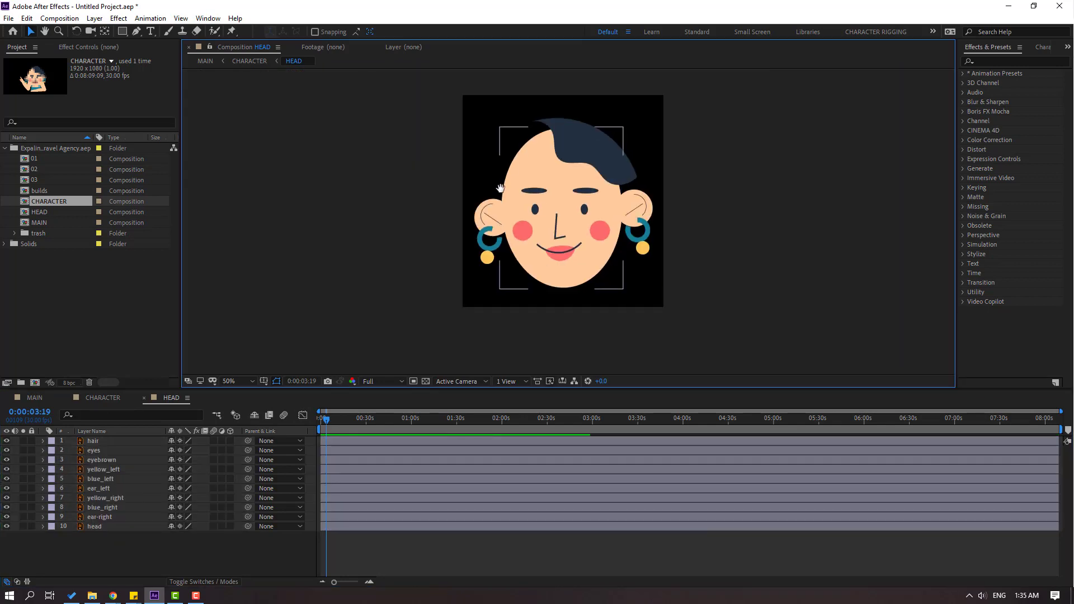
- In the CHARACTER composition, move the HEAD layer's anchor point to the bottom of the chin
click(103, 397)
drag(511, 202, 529, 284)
click(104, 31)
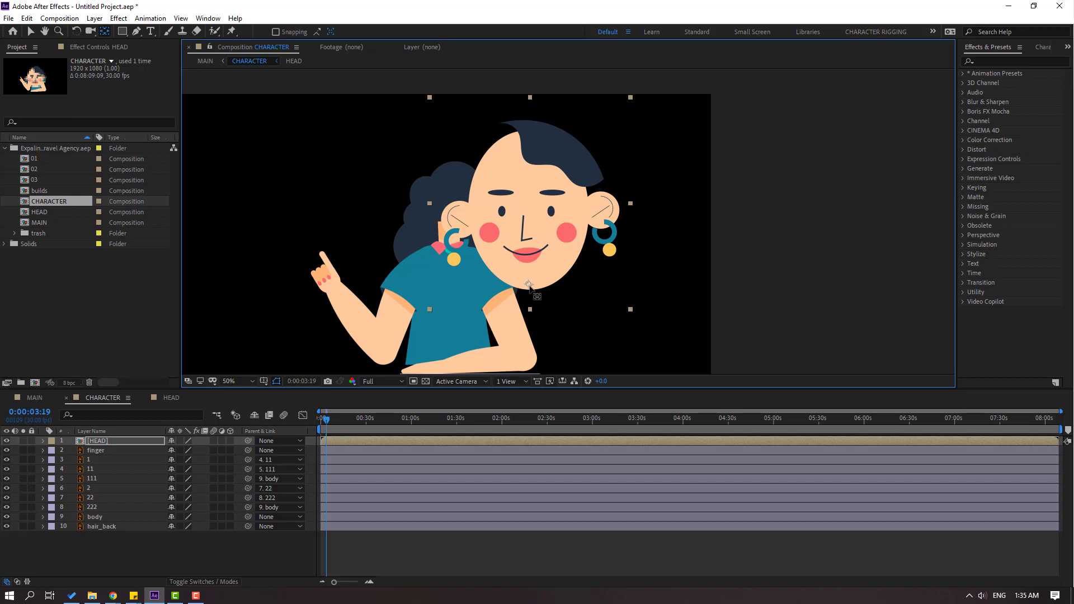
- Scale the HEAD layer down to 38% and move it onto the character's neck
click(33, 34)
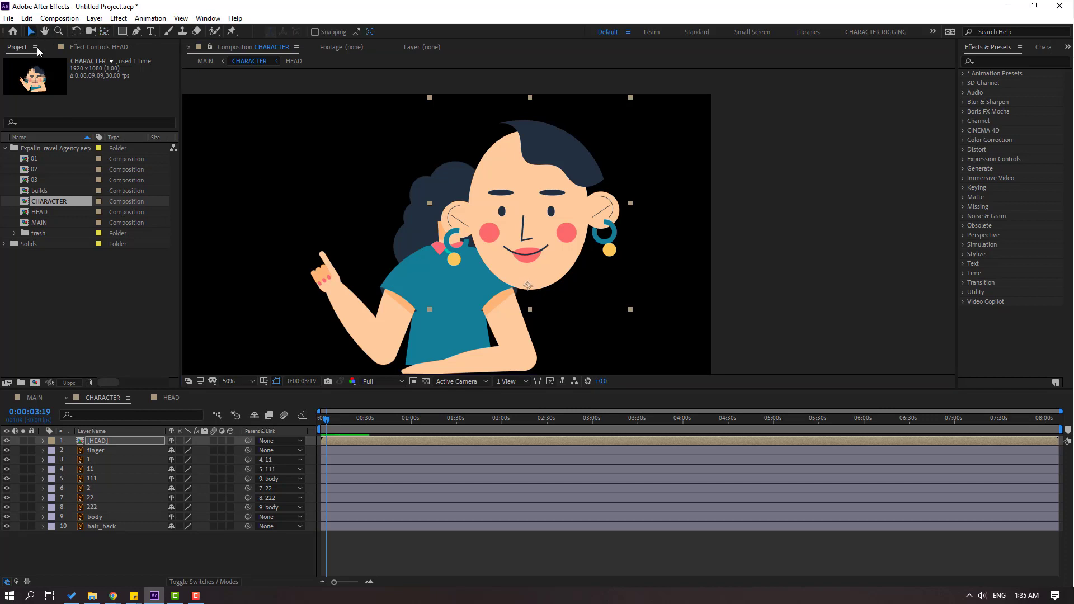
key(s)
drag(178, 449, 153, 452)
drag(512, 274, 427, 213)
scroll(652, 286, up, 6)
scroll(652, 287, right, 5)
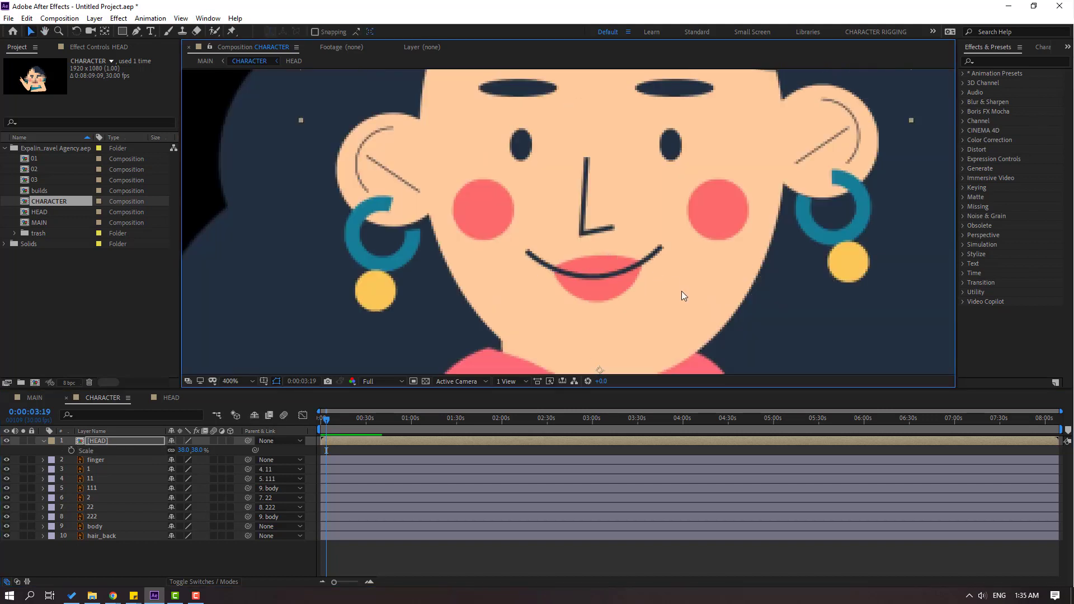
scroll(683, 294, down, 4)
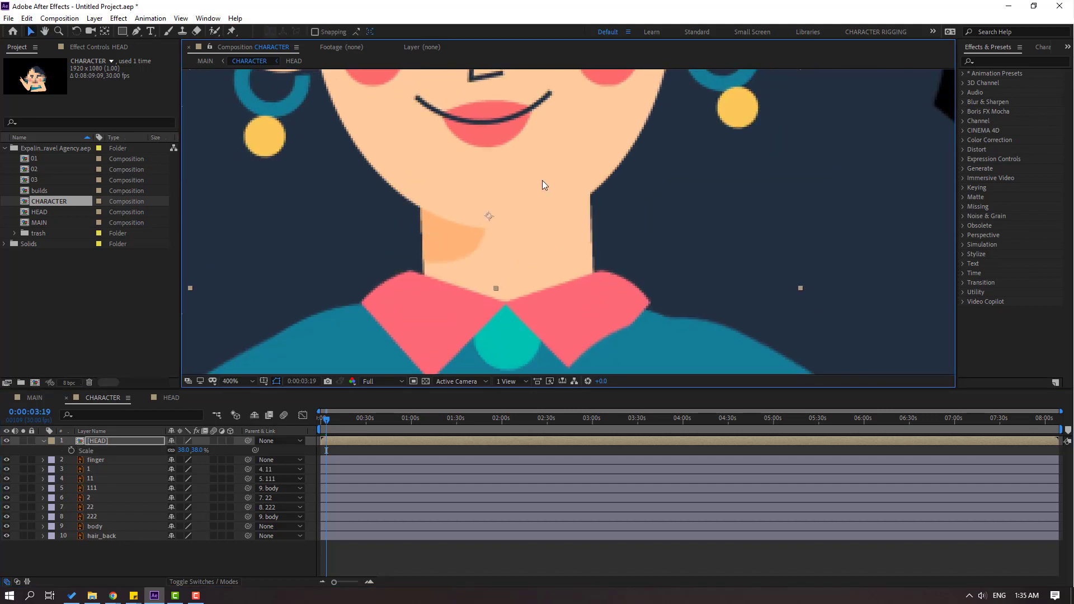
scroll(570, 218, down, 4)
scroll(608, 224, down, 2)
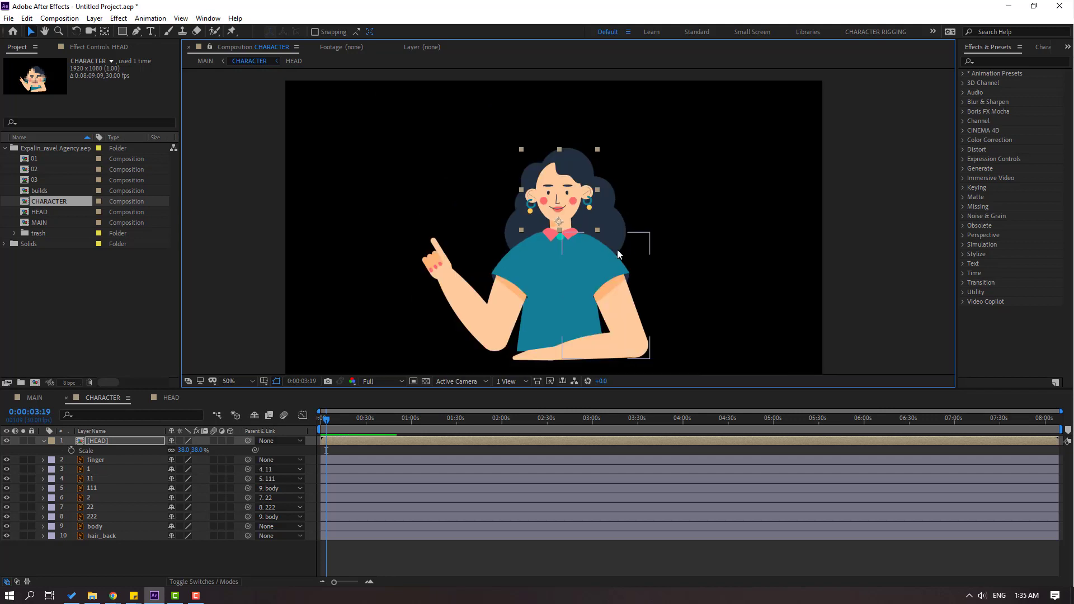
scroll(475, 313, up, 2)
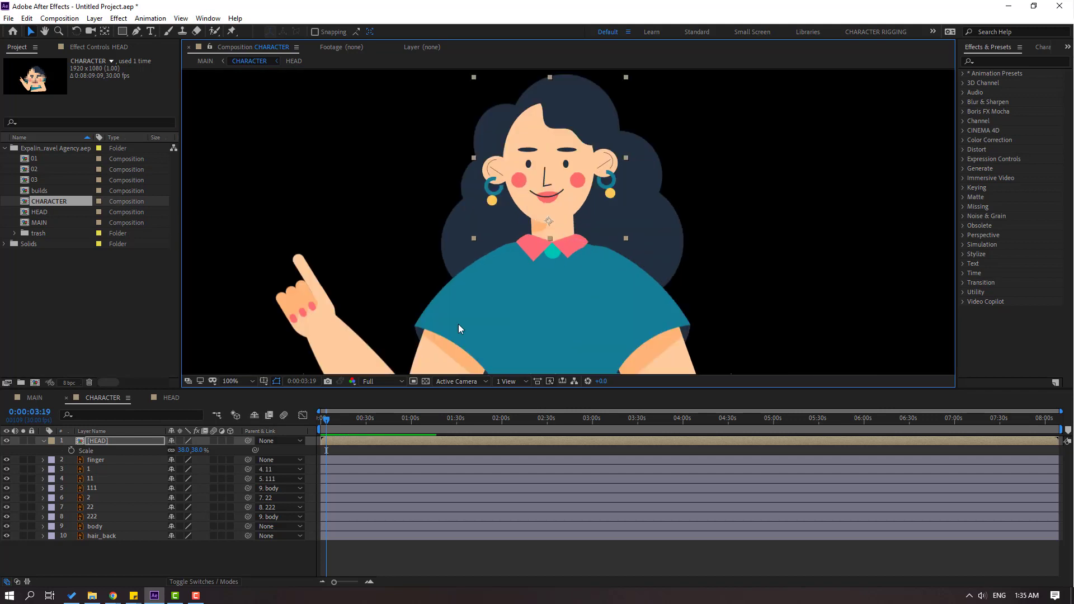
- Set the HEAD layer's scale to 35% and nudge the head into place on the neck
click(183, 450)
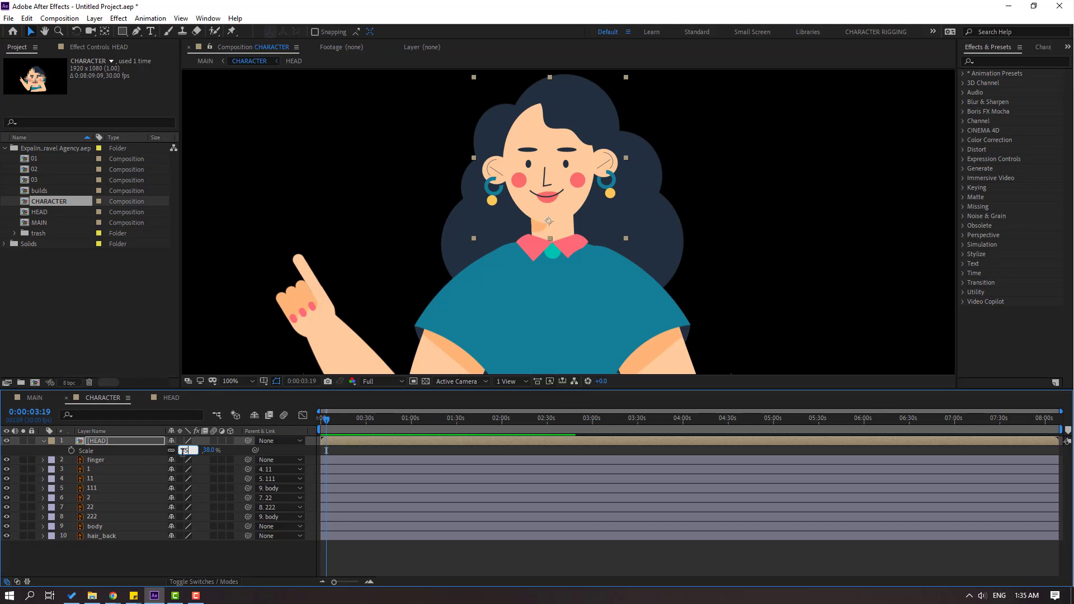
key(Return)
click(560, 199)
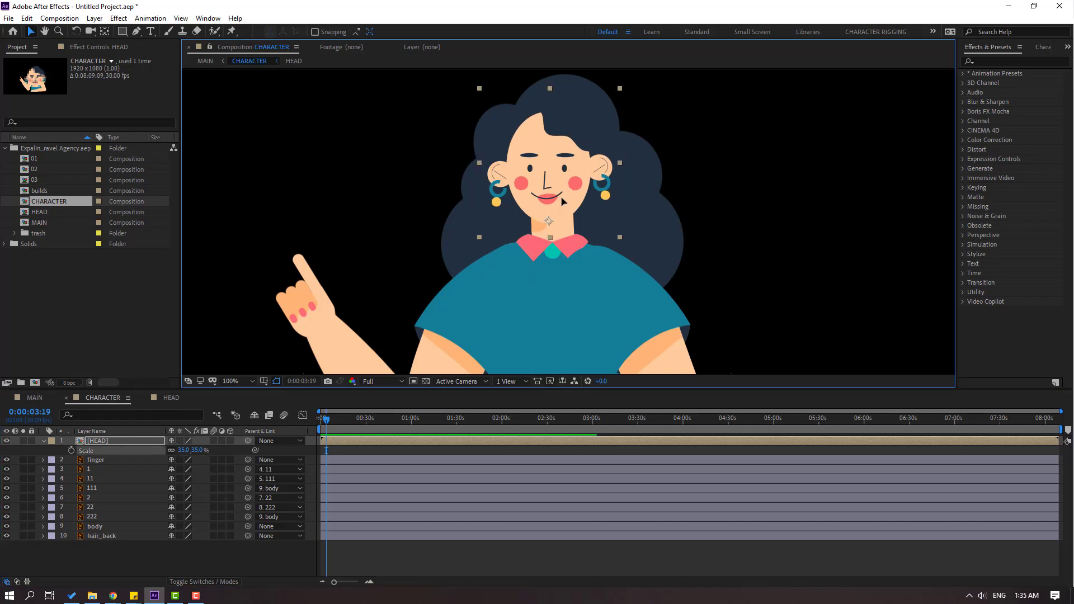
- Parent the hair_back layer to HEAD, and parent the HEAD layer to body
click(99, 536)
click(102, 537)
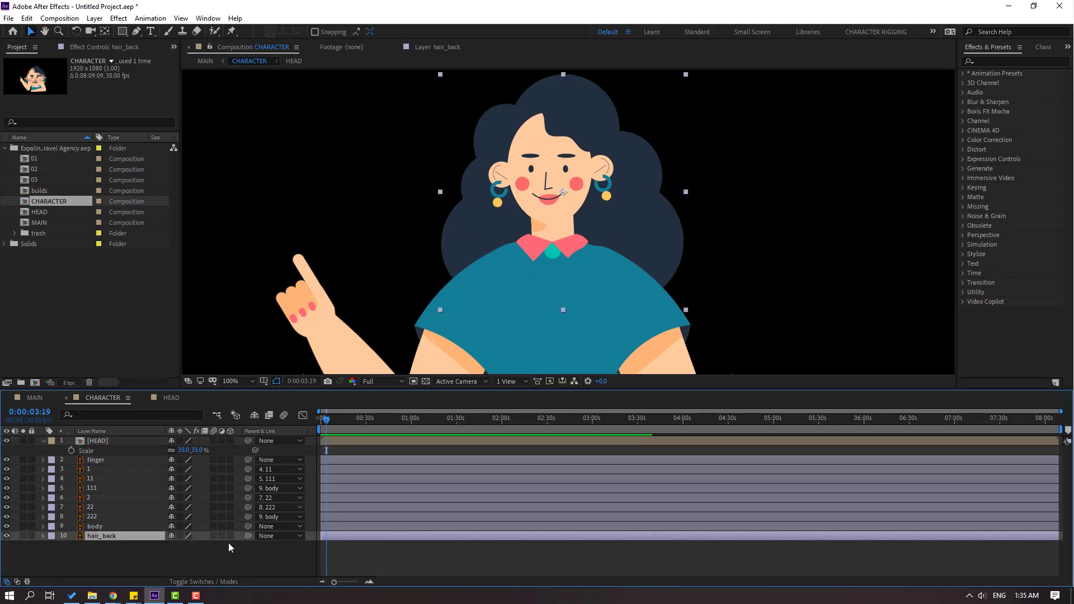
drag(247, 536, 90, 440)
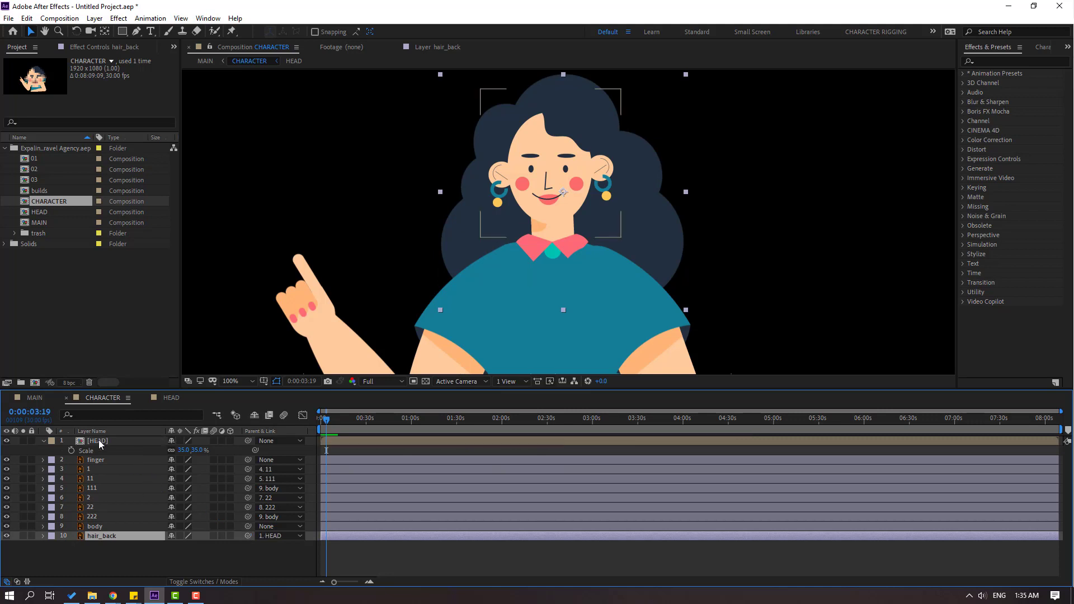
click(224, 439)
drag(249, 438, 95, 526)
- Try rotating the body layer to test the parenting, restore its rotation and collapse the layer
scroll(559, 249, down, 2)
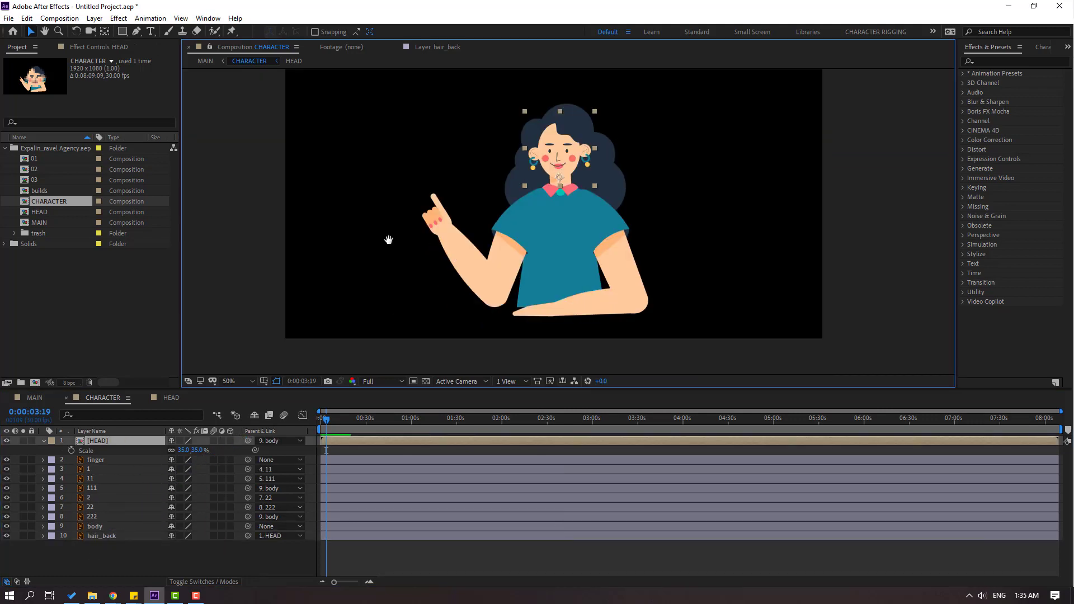
click(95, 526)
key(r)
mouse_move(189, 536)
mouse_down()
mouse_move(199, 536)
mouse_move(179, 536)
mouse_move(190, 536)
mouse_up()
click(43, 527)
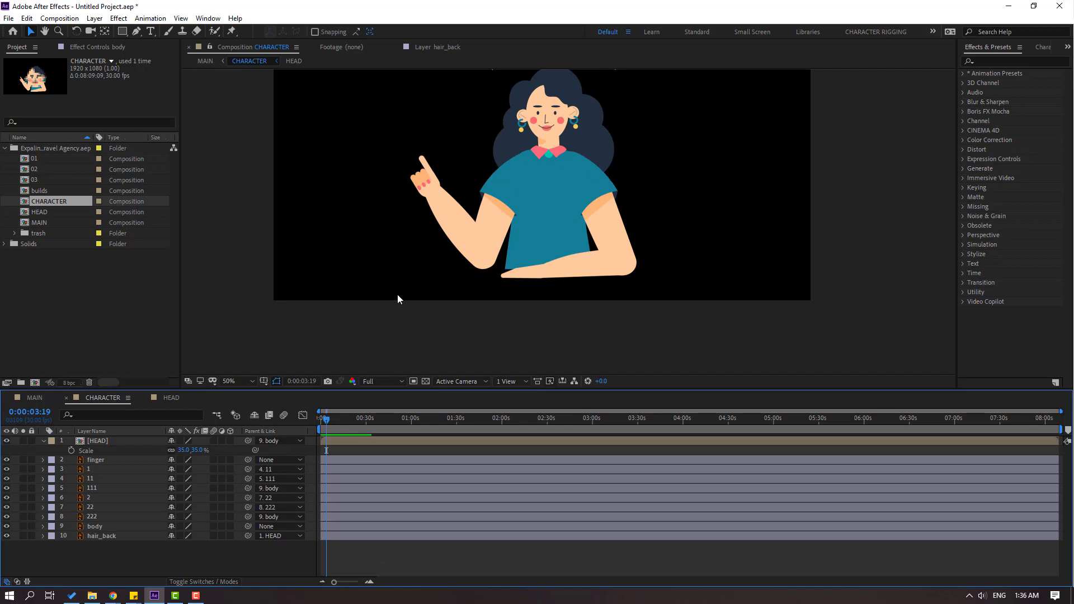
- Open the Duik Bassel.2 script and show its rigging tools for links and constraints
scroll(386, 291, up, 3)
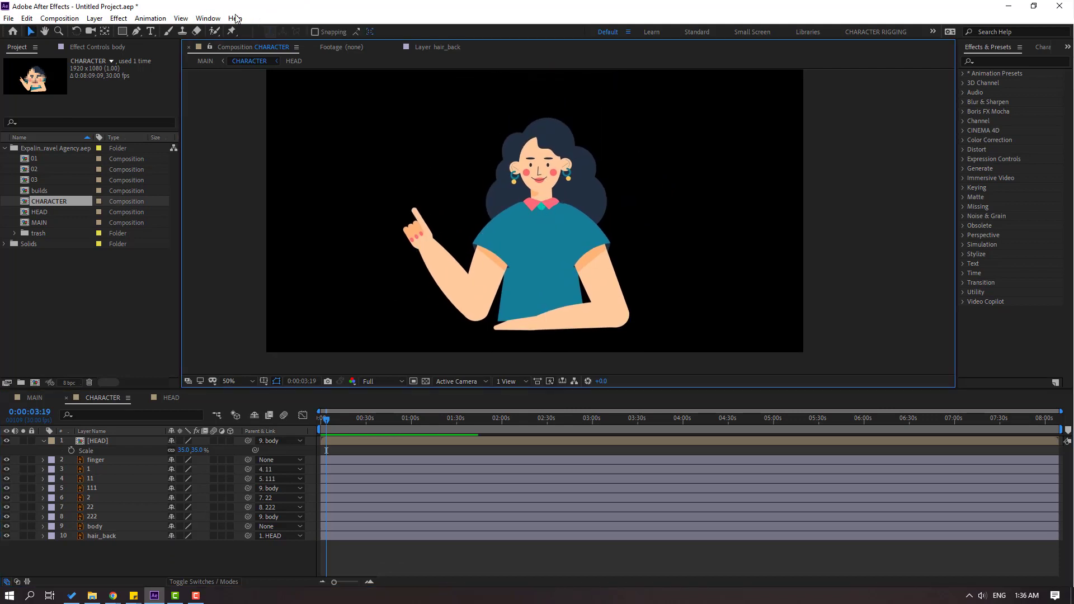
click(208, 18)
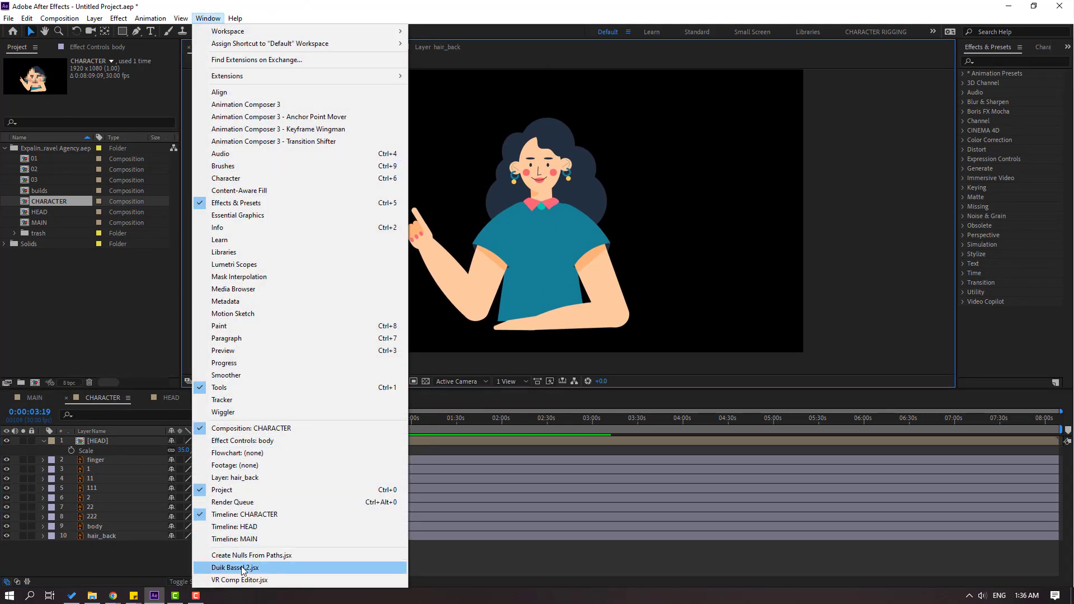
click(235, 567)
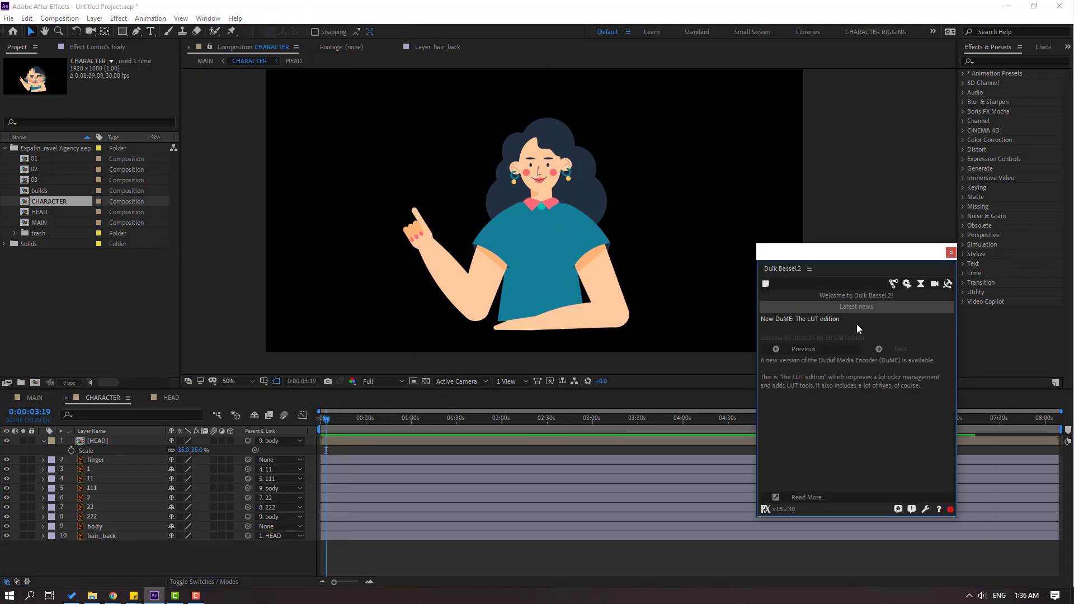
click(893, 284)
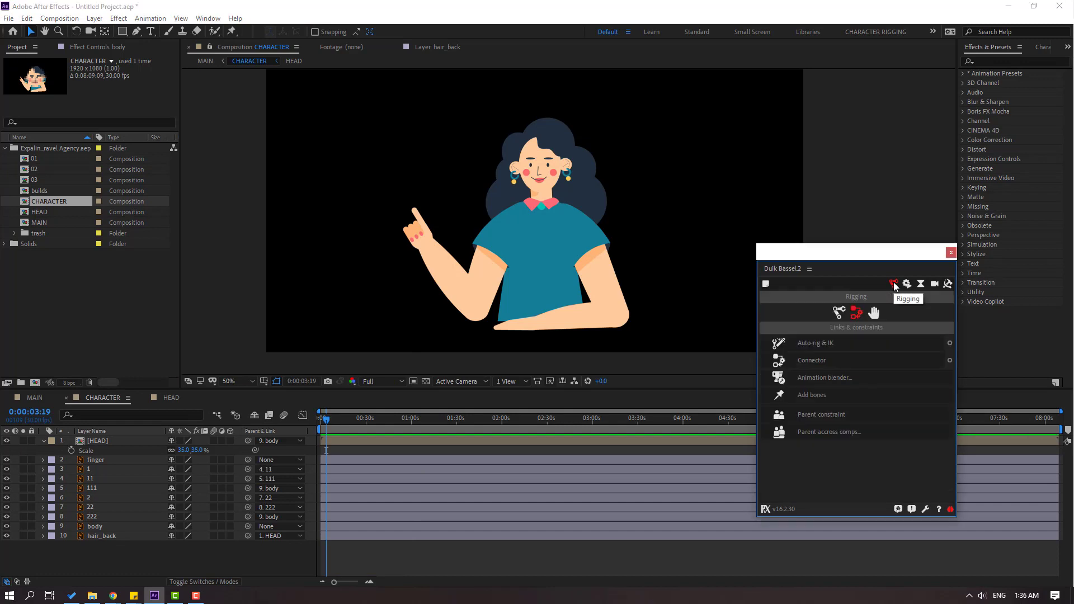
- Create an IK controller for the raised arm's layers 1, 11 and 111 with Auto-rig & IK, and collapse the controller's properties
click(94, 469)
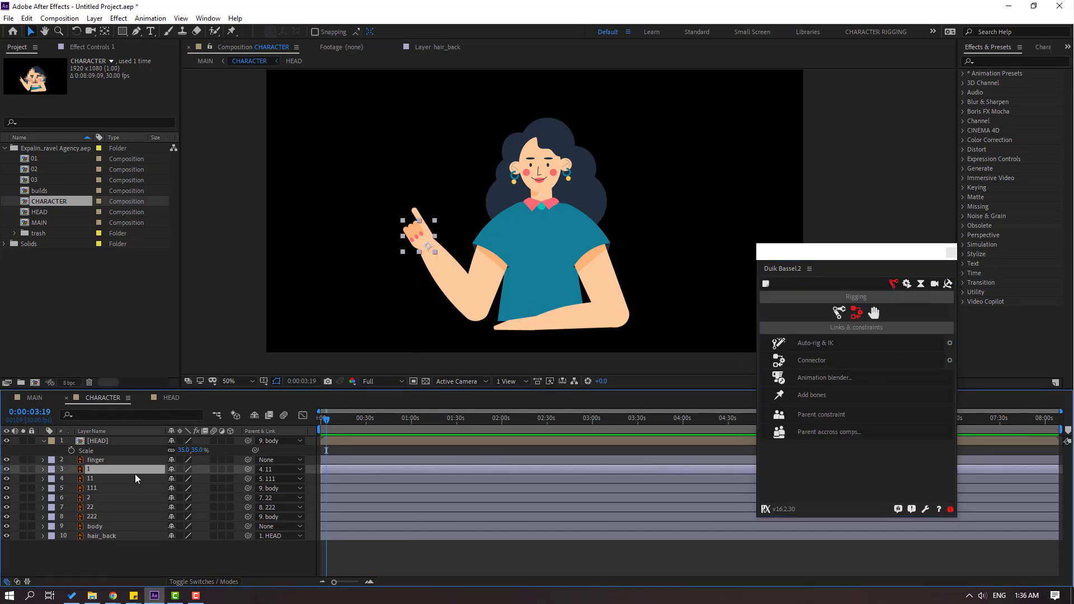
ctrl+click(96, 479)
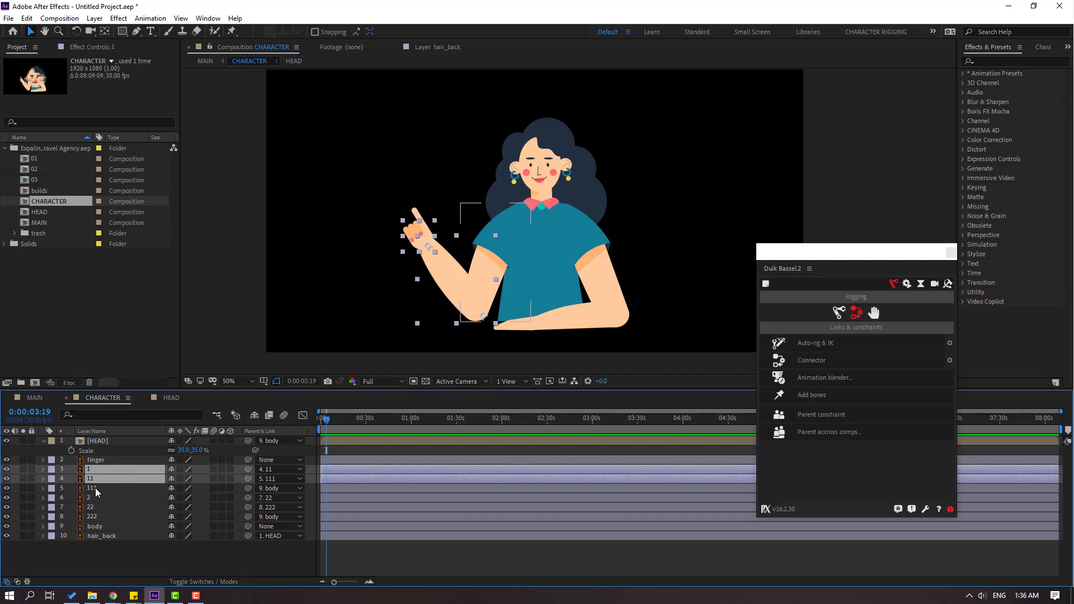
ctrl+click(95, 488)
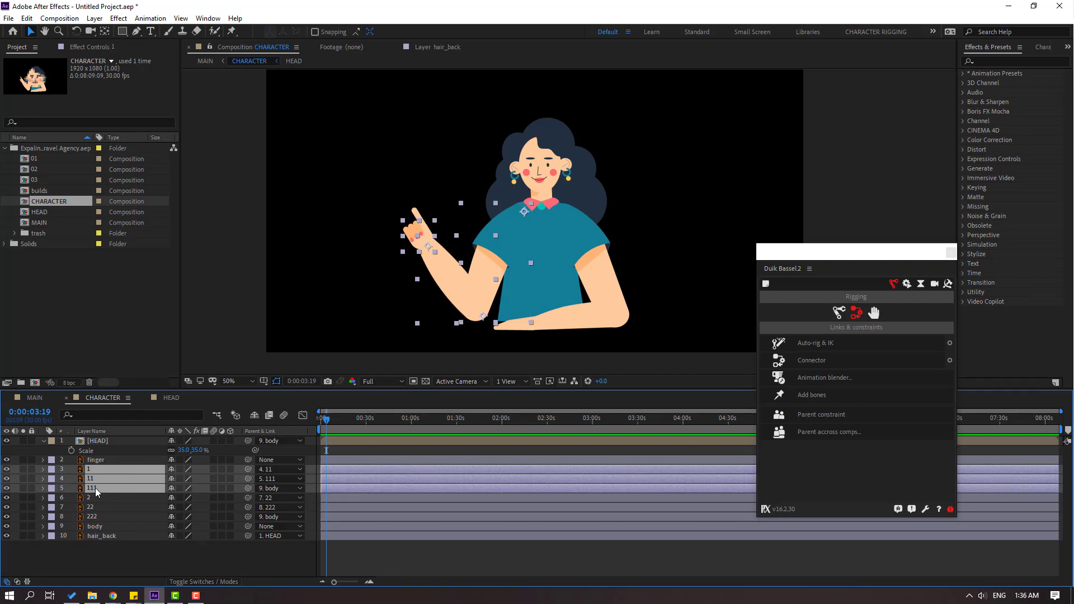
click(821, 348)
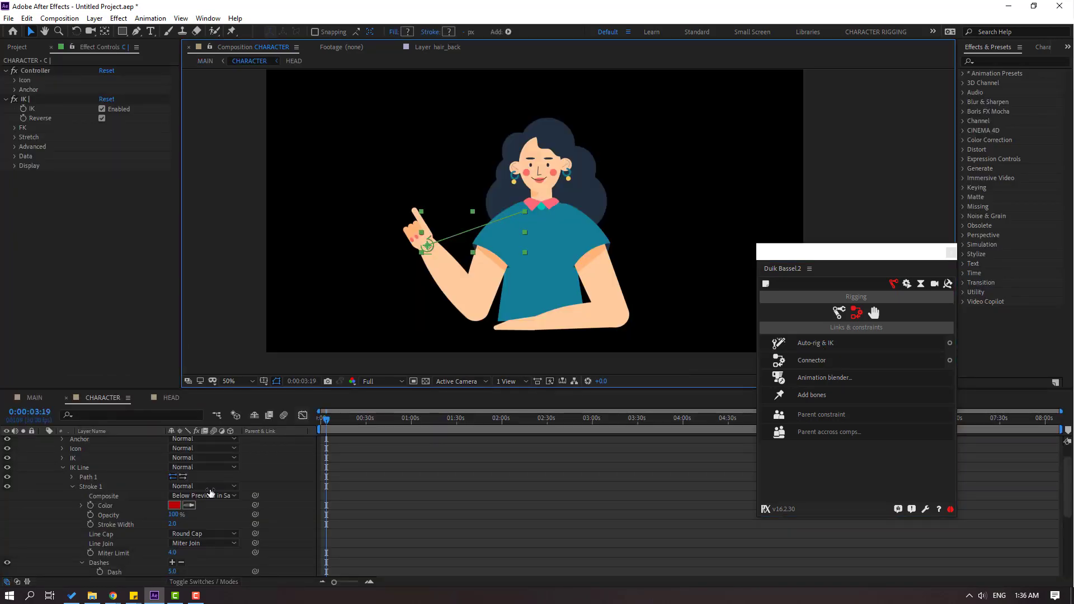
scroll(104, 467, up, 1)
click(44, 440)
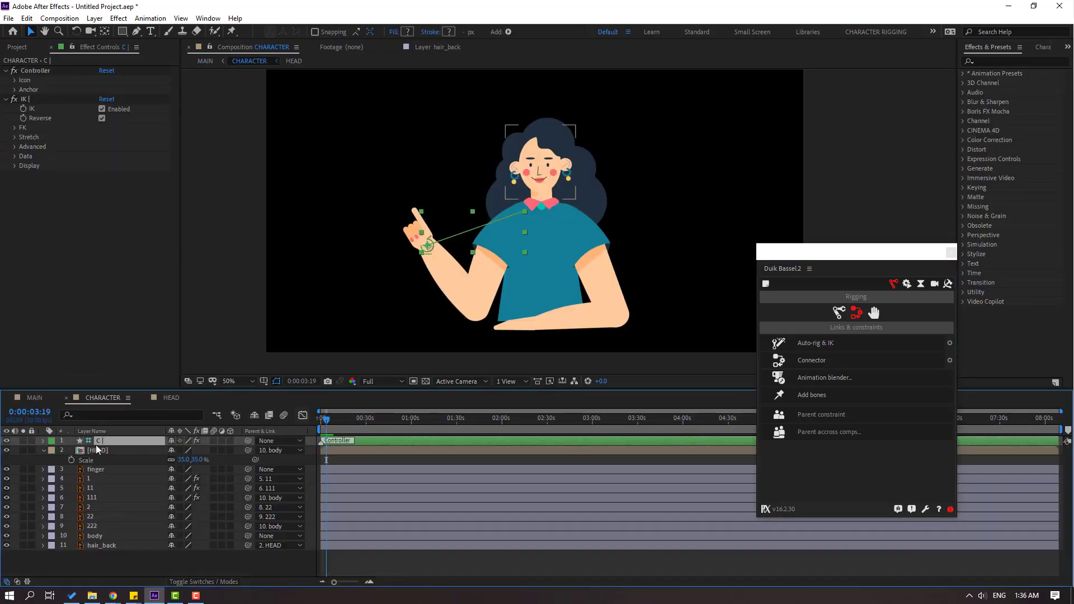
- Enlarge the new hand controller's icon to 260% and collapse its Controller effect
click(15, 80)
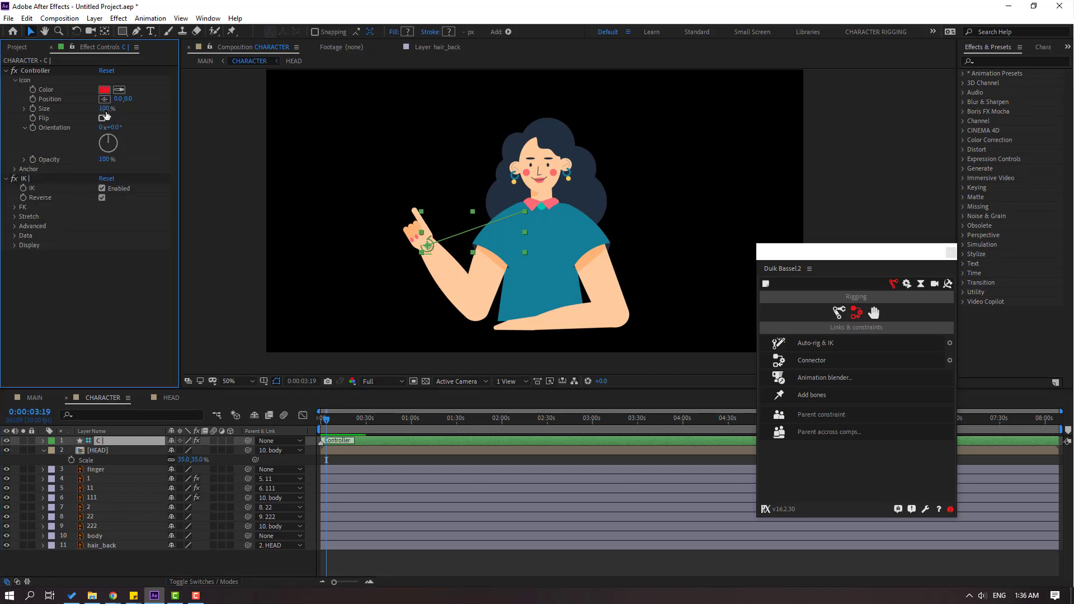
drag(105, 110, 110, 132)
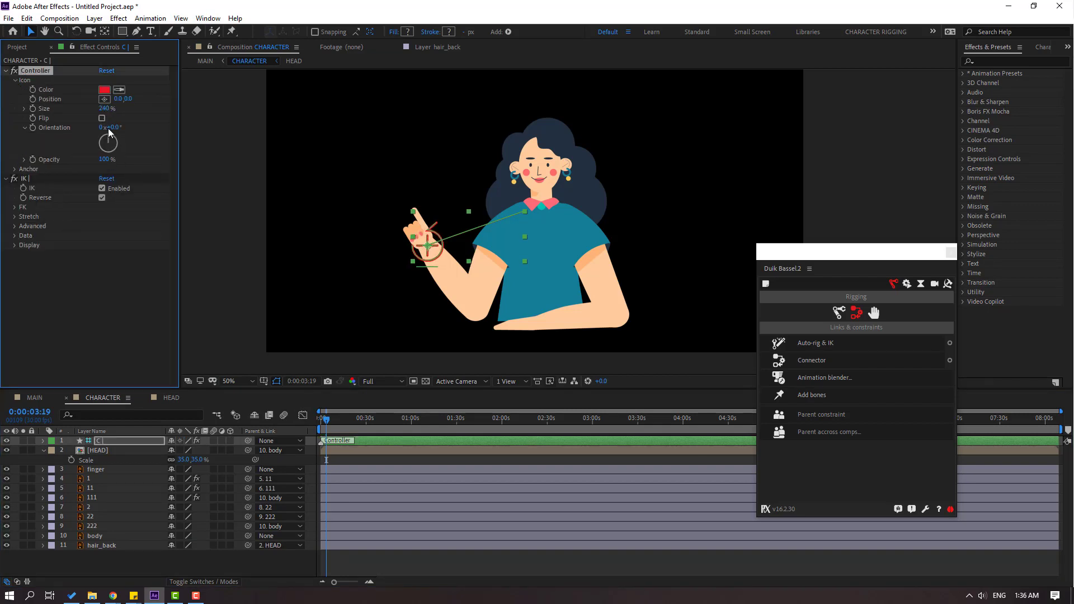
click(6, 70)
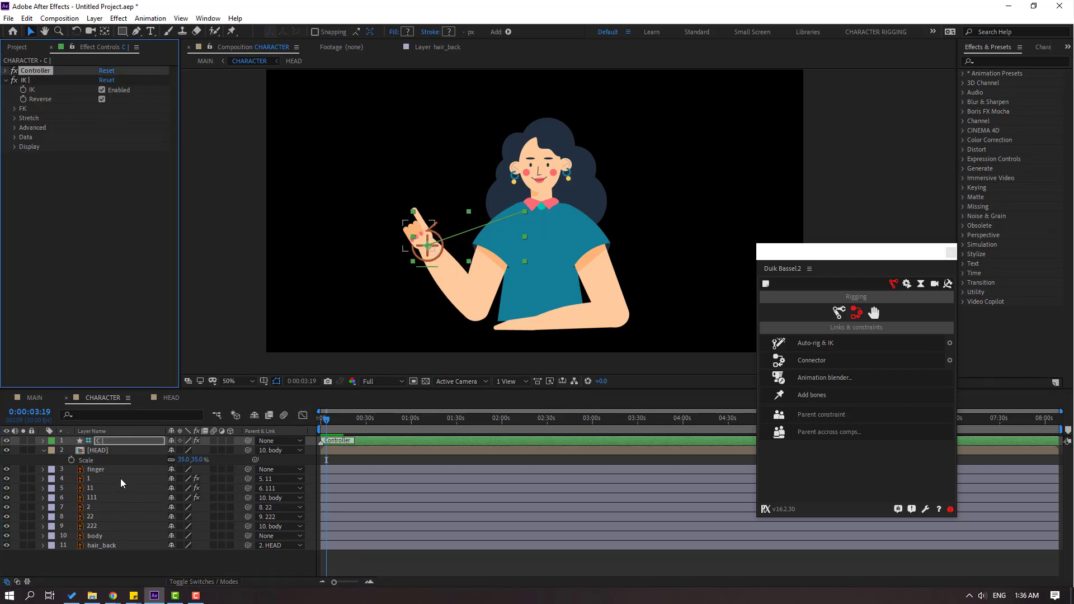
- Rename the controller layer LEFT_HAND and test it by moving the controller in the composition
click(107, 446)
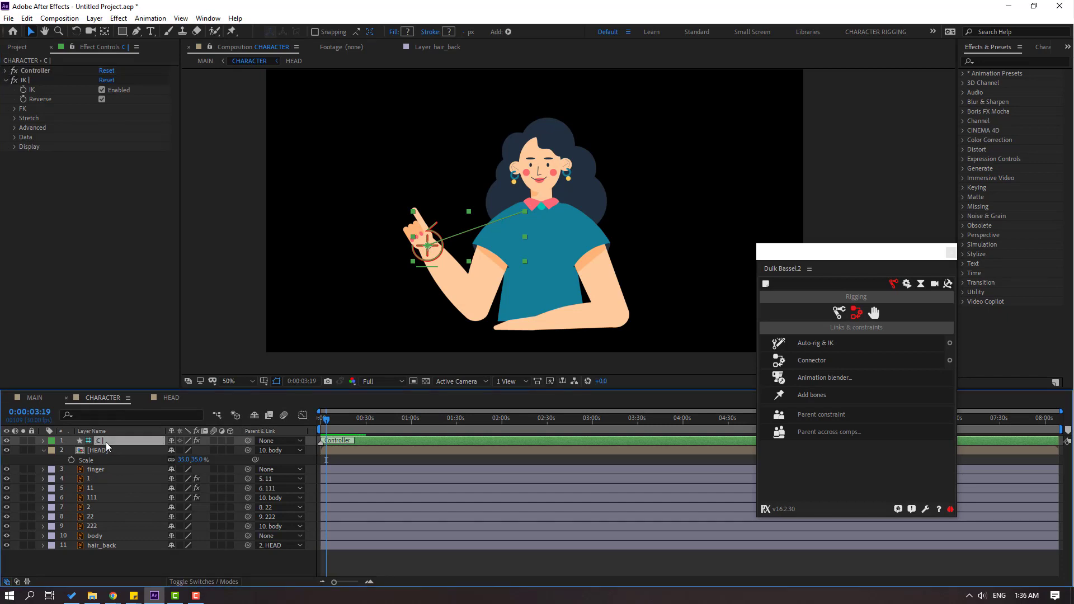
key(Return)
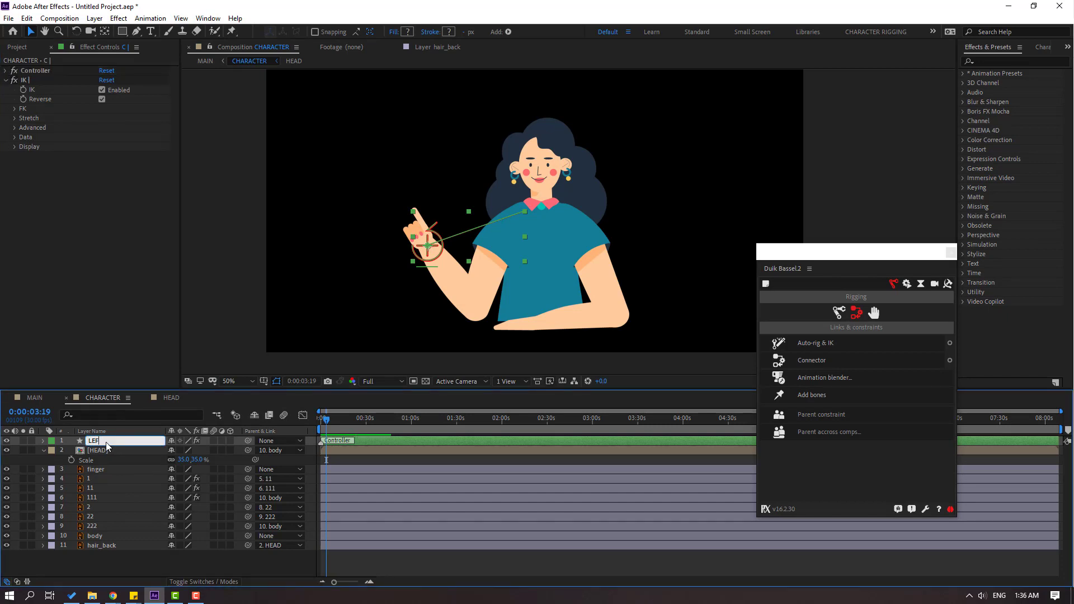
key(Return)
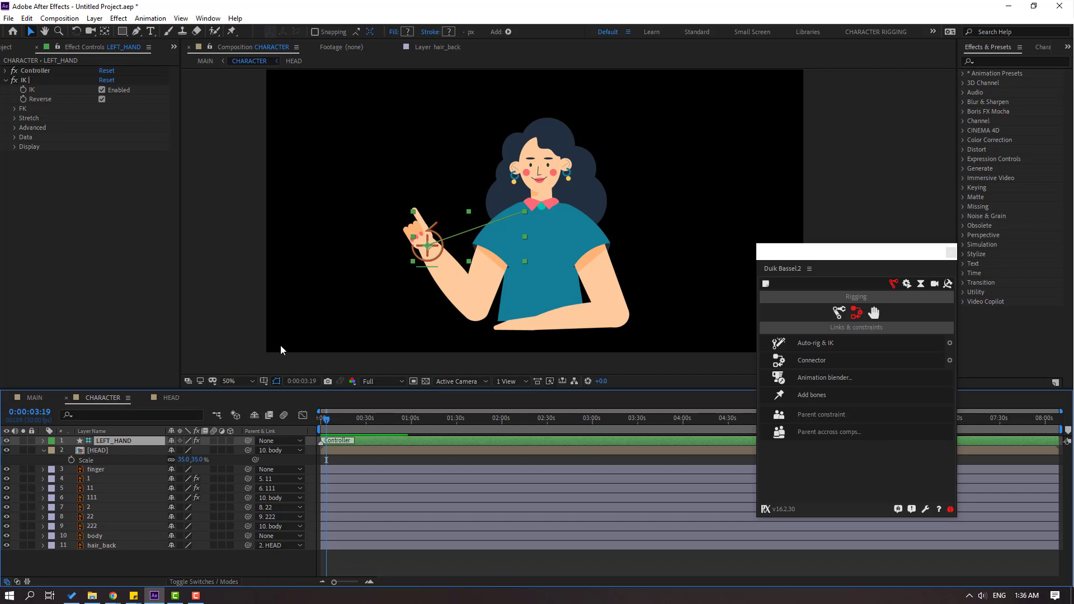
mouse_move(434, 257)
mouse_down()
mouse_move(422, 234)
mouse_move(443, 263)
mouse_move(414, 237)
mouse_move(427, 245)
mouse_up()
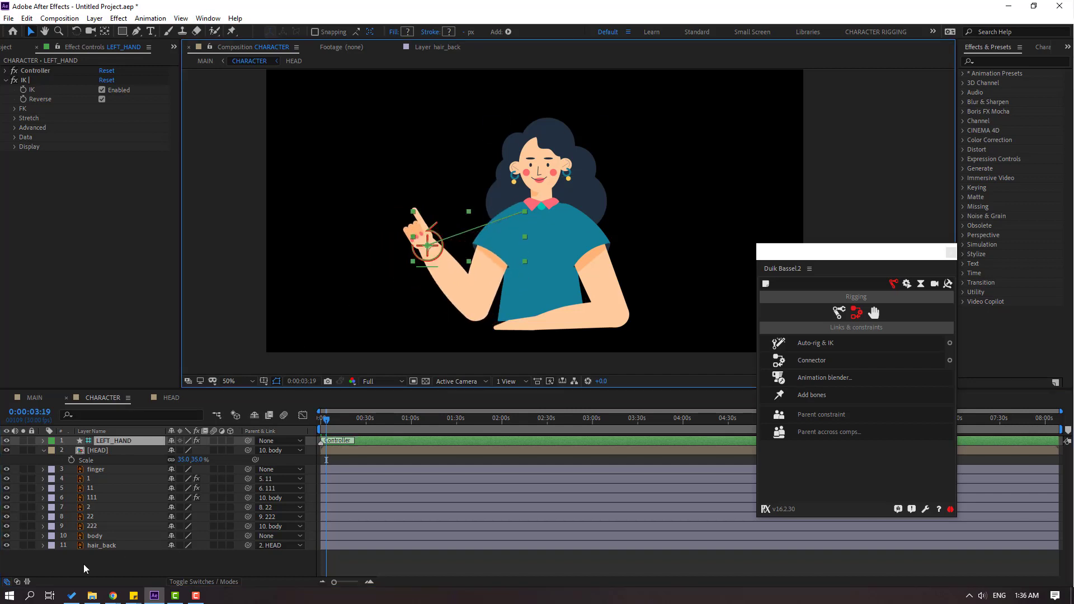
- Parent the finger layer to the LEFT_HAND controller
click(101, 470)
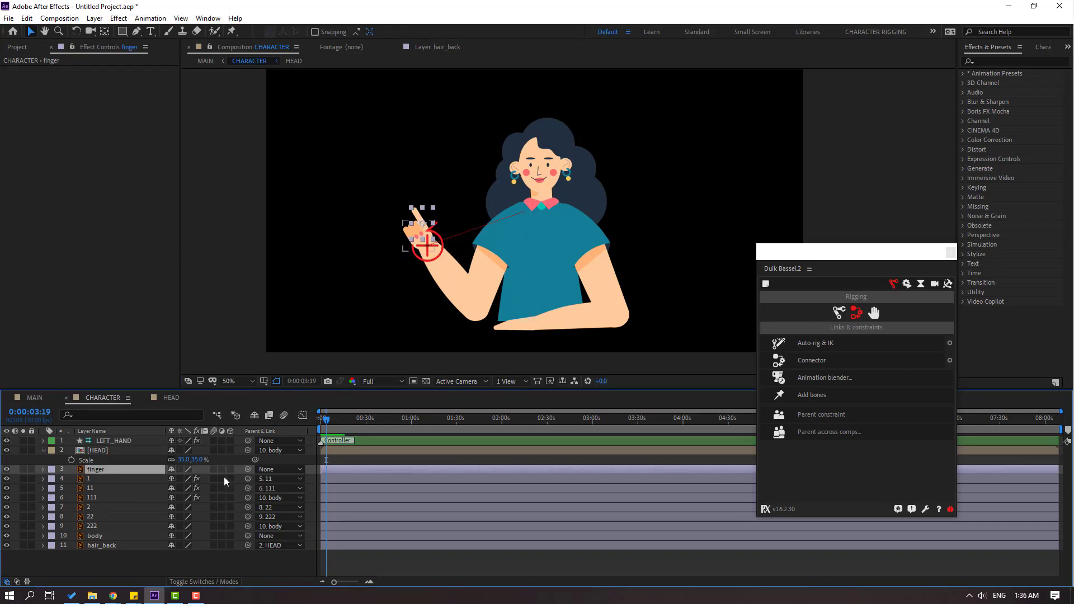
drag(248, 470, 119, 445)
scroll(472, 247, up, 4)
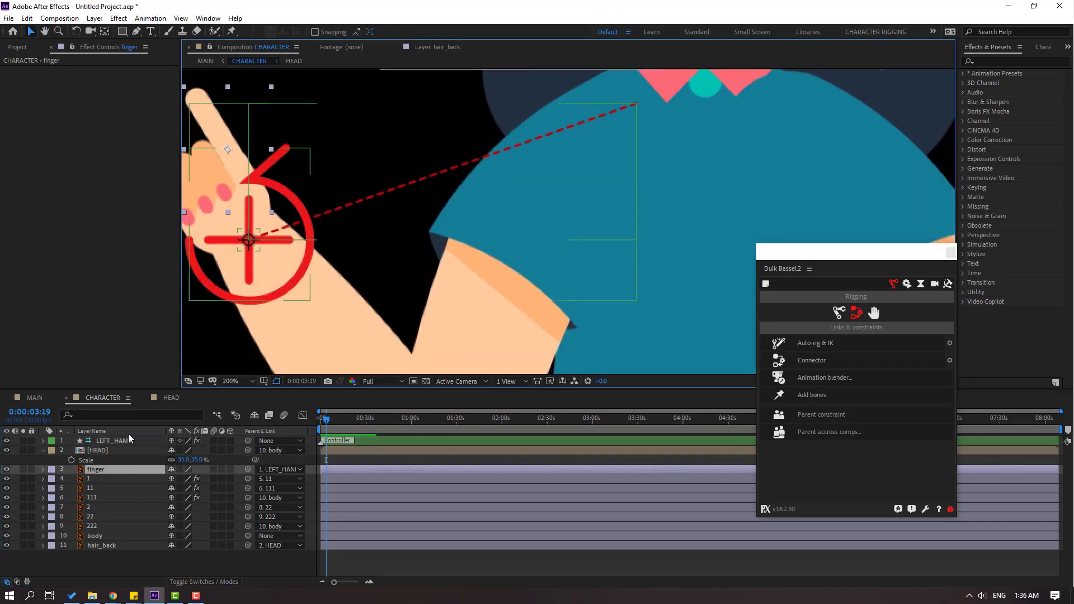
- Solo the finger layer, move its anchor point to the base of the finger, and turn the solo off
scroll(454, 232, down, 2)
mouse_move(451, 240)
mouse_down()
mouse_move(436, 246)
mouse_move(464, 274)
mouse_move(415, 241)
mouse_move(414, 212)
mouse_move(431, 217)
mouse_move(457, 259)
mouse_up()
click(90, 470)
click(23, 470)
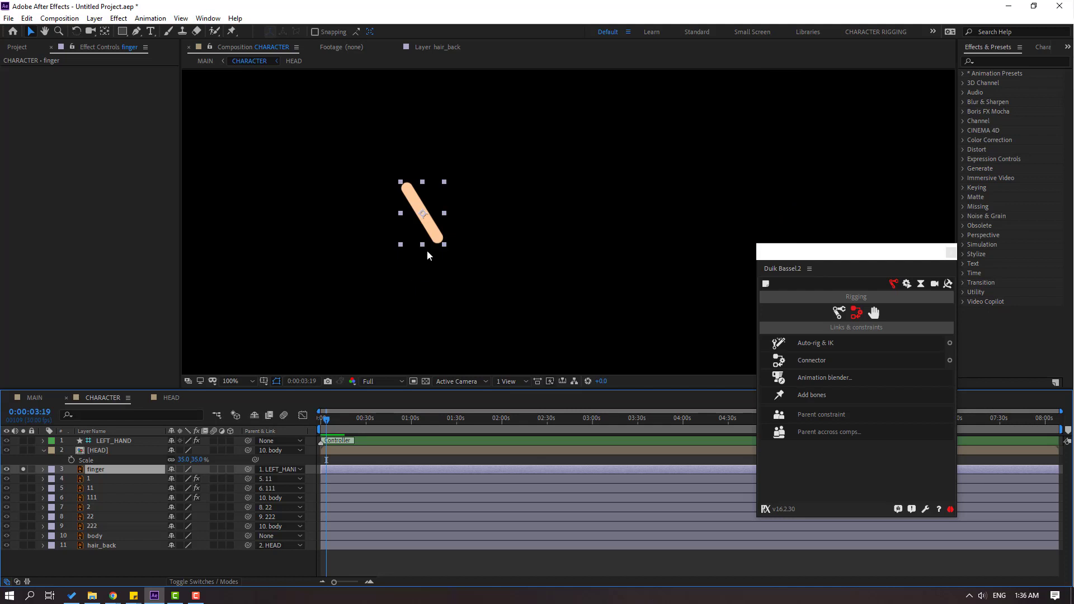
scroll(425, 246, up, 2)
drag(289, 227, 410, 272)
key(y)
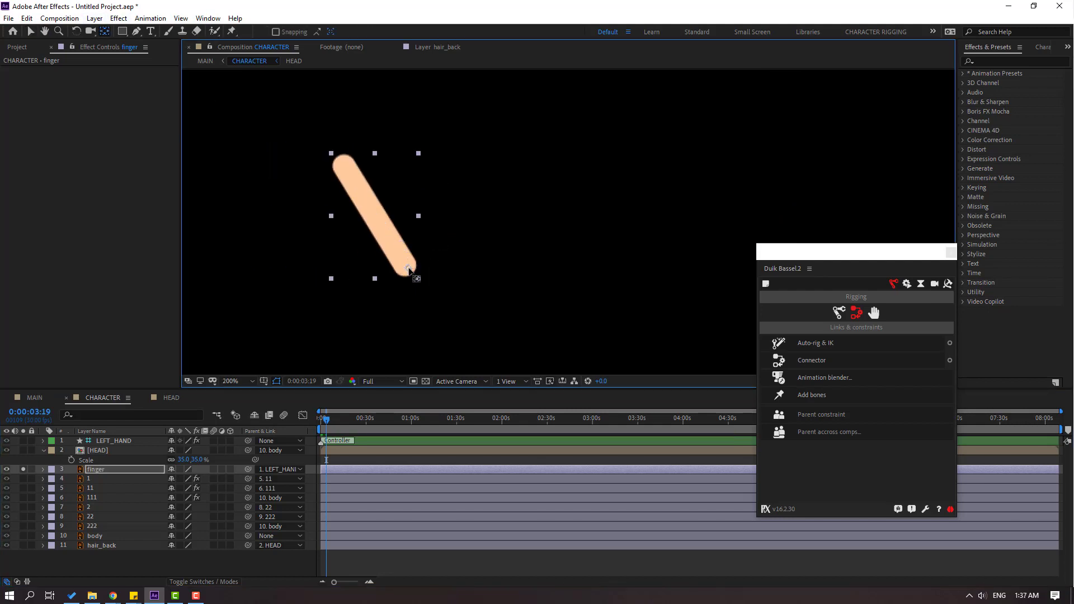
key(v)
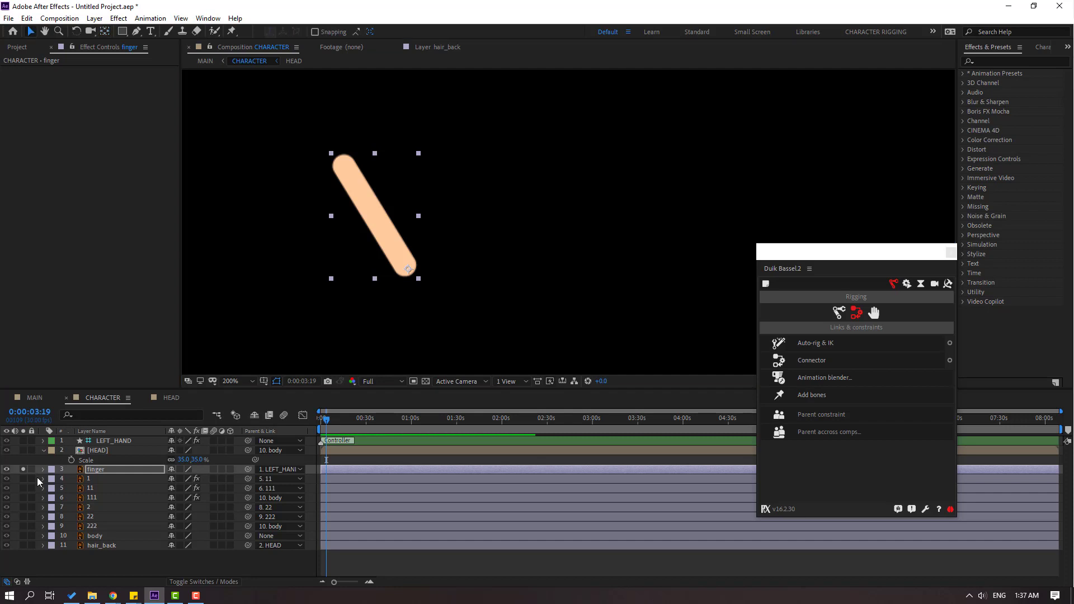
click(22, 470)
- Create an IK controller for the other arm by running Auto-rig & IK on layers 2, 22 and 222
scroll(557, 299, down, 2)
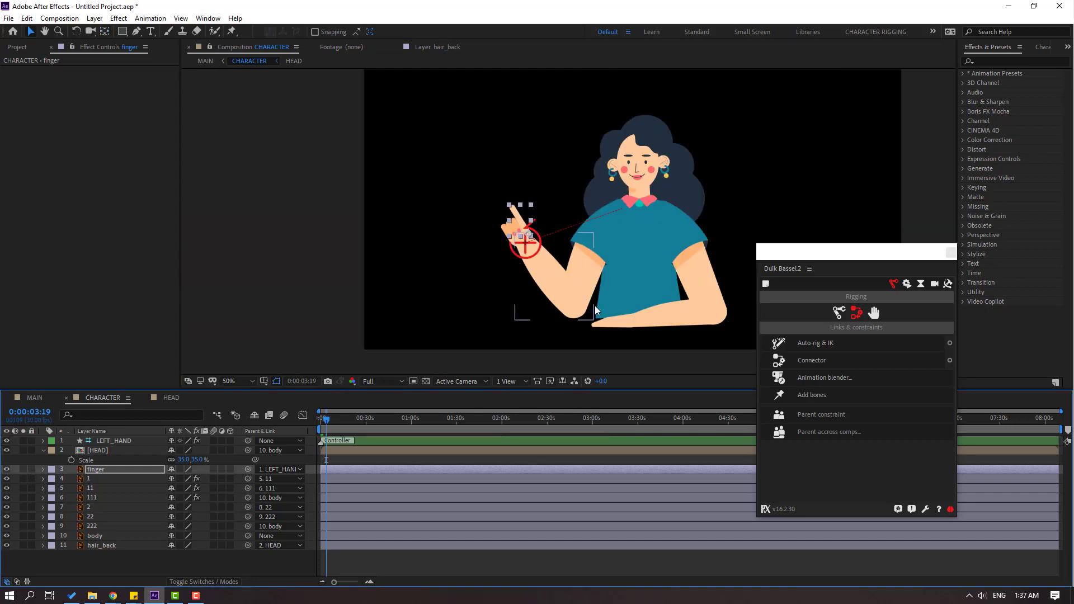
key(h)
key(v)
click(96, 506)
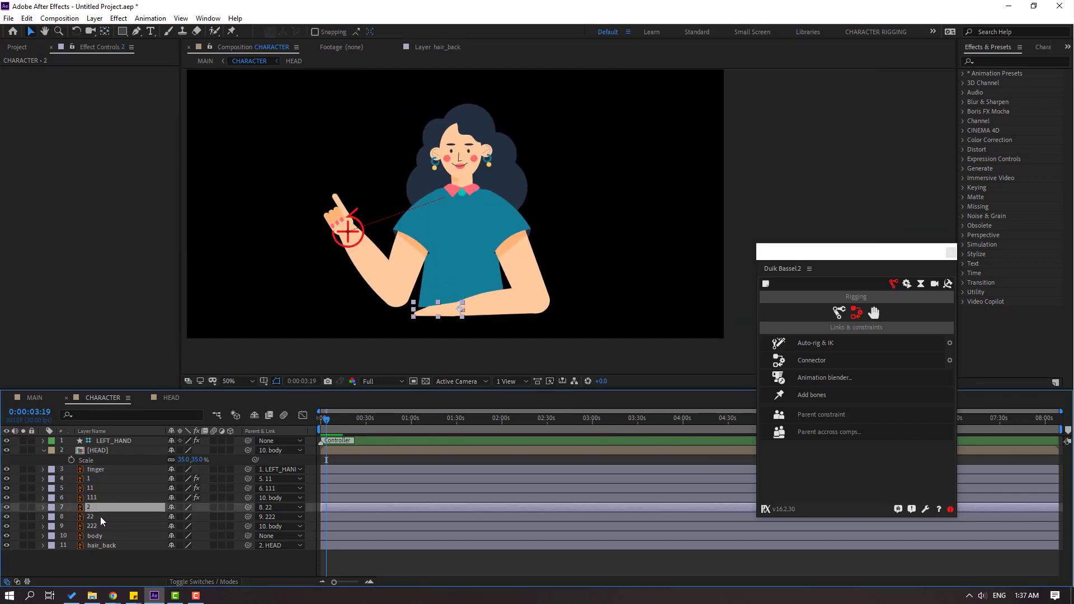
shift+click(102, 515)
shift+click(97, 526)
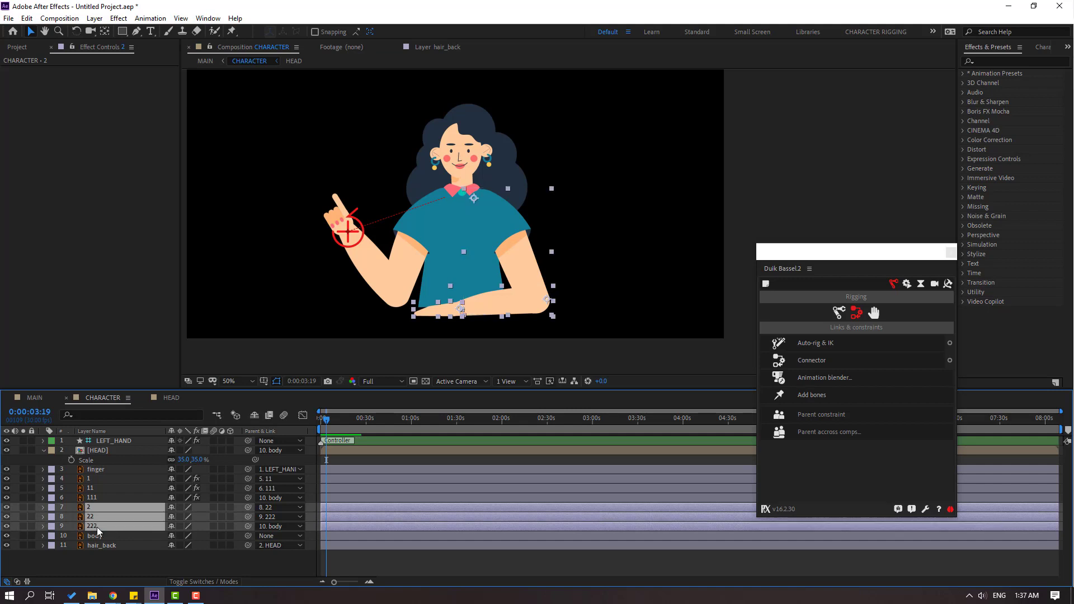
click(828, 346)
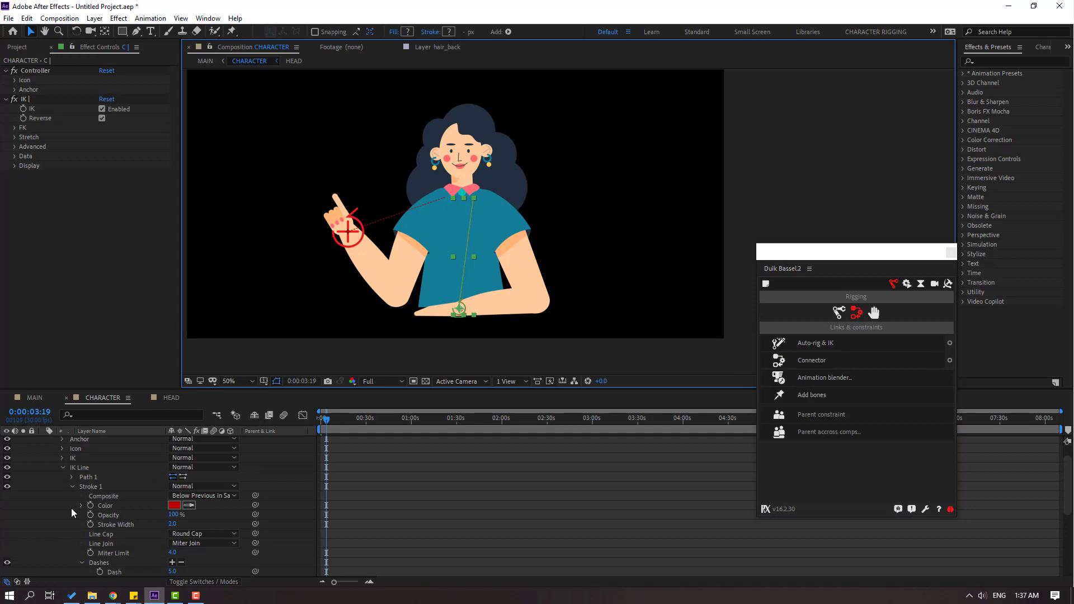
- Collapse the new controller layer's properties and enlarge its icon size to 190%
scroll(76, 514, up, 2)
click(47, 442)
click(45, 441)
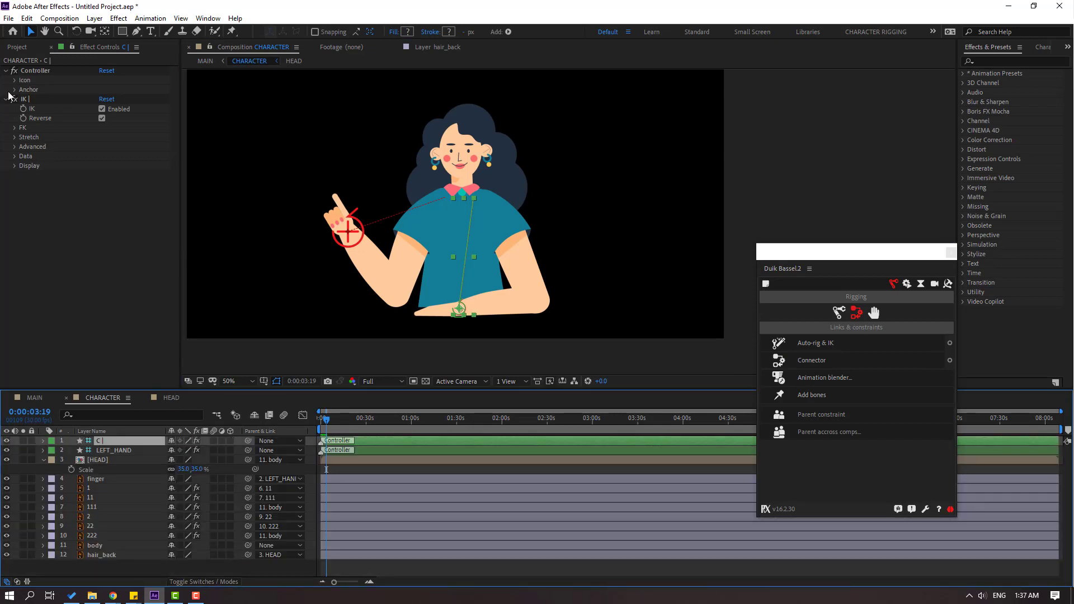
click(14, 80)
drag(106, 110, 157, 110)
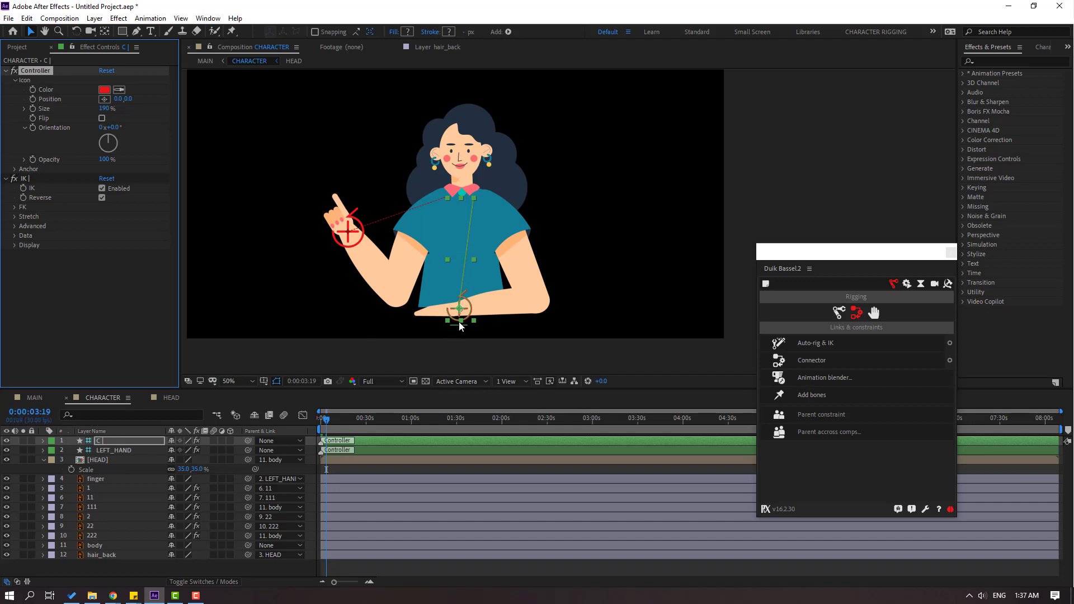
- Test the new arm controller by moving it in the composition, and undo the move
scroll(459, 327, up, 3)
drag(450, 292, 412, 303)
key(ctrl+z)
key(ctrl+z)
- Collapse the HEAD layer and rename the new controller layer RIGHT_HAND
click(44, 460)
click(99, 445)
key(Return)
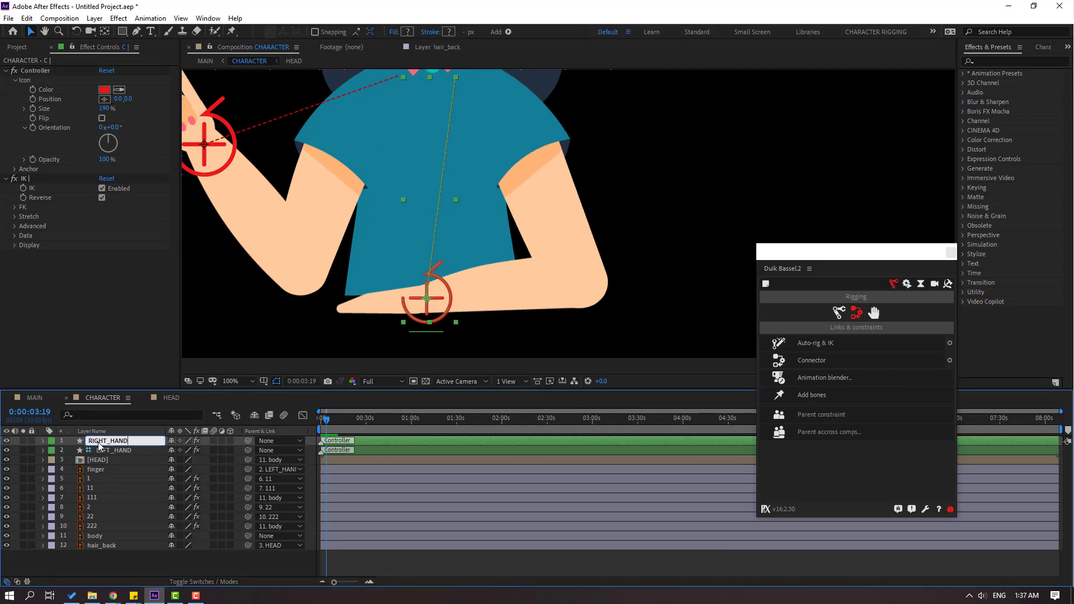
key(Return)
- Test the rig by rotating the body layer back and forth, restore its rotation and collapse the layer
scroll(565, 315, down, 2)
click(539, 258)
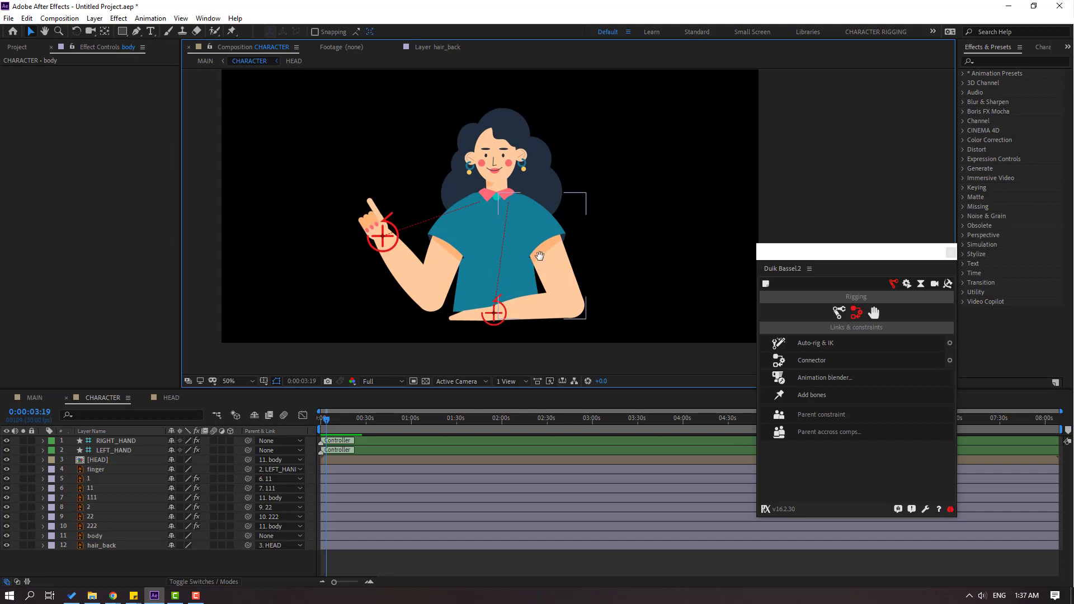
click(96, 535)
key(r)
drag(185, 551, 192, 548)
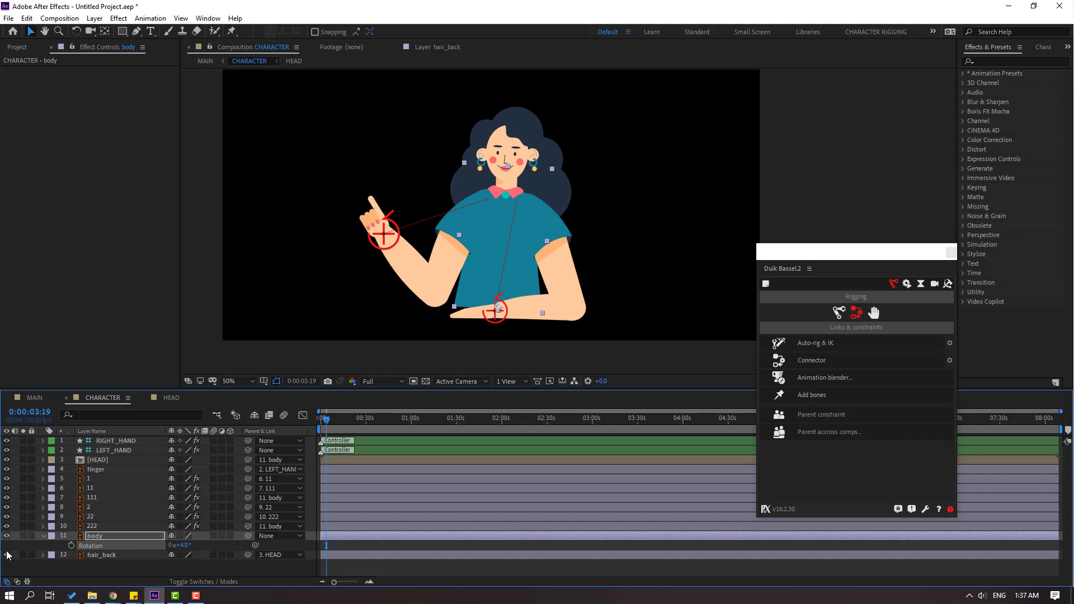
click(43, 536)
click(112, 563)
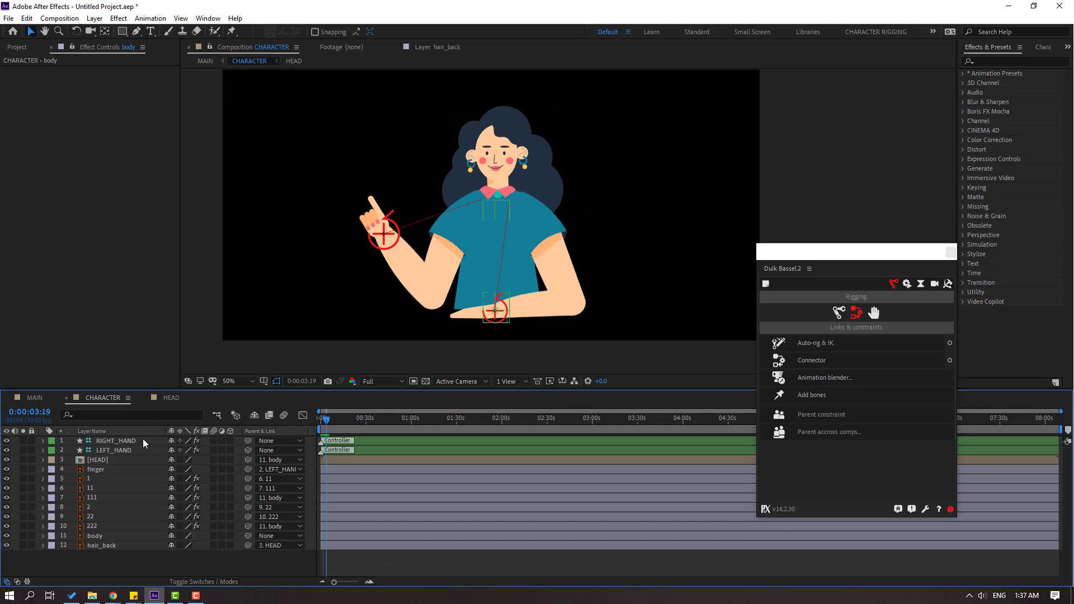
- Open the HEAD composition, go to its first frame and reveal the eyes layer's Scale property
double_click(101, 459)
scroll(576, 274, up, 2)
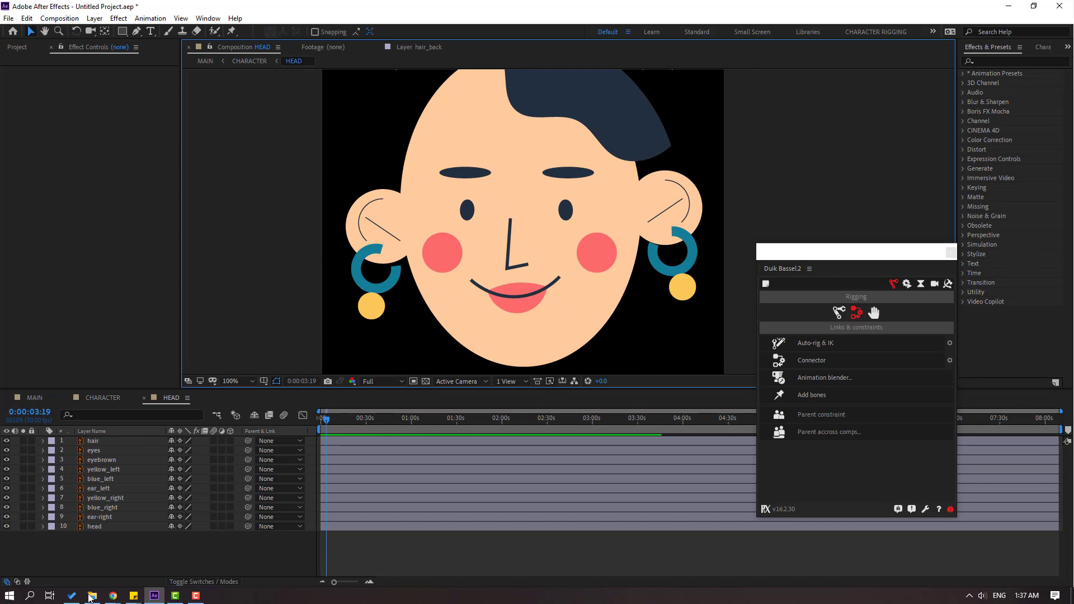
click(94, 451)
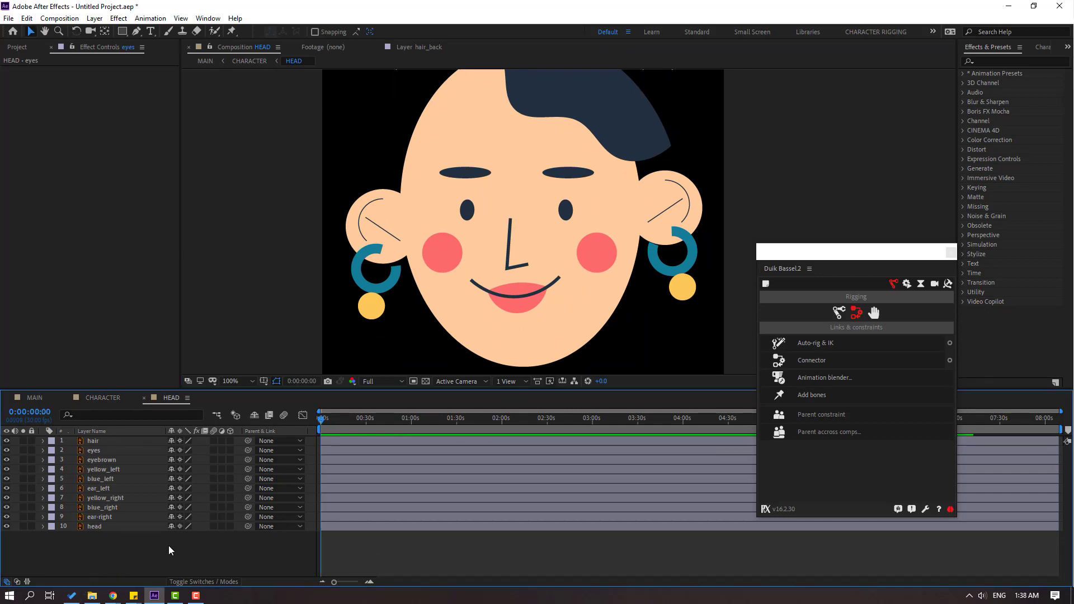
key(Home)
click(97, 451)
key(s)
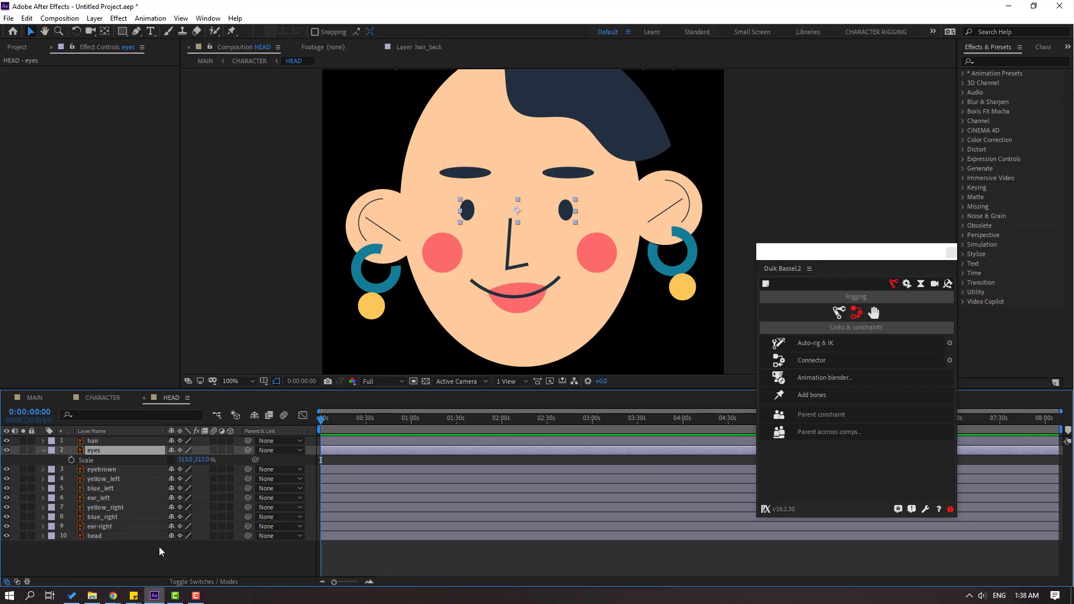
- Set the HEAD composition's duration to 0:00:10:00
right_click(171, 565)
click(205, 459)
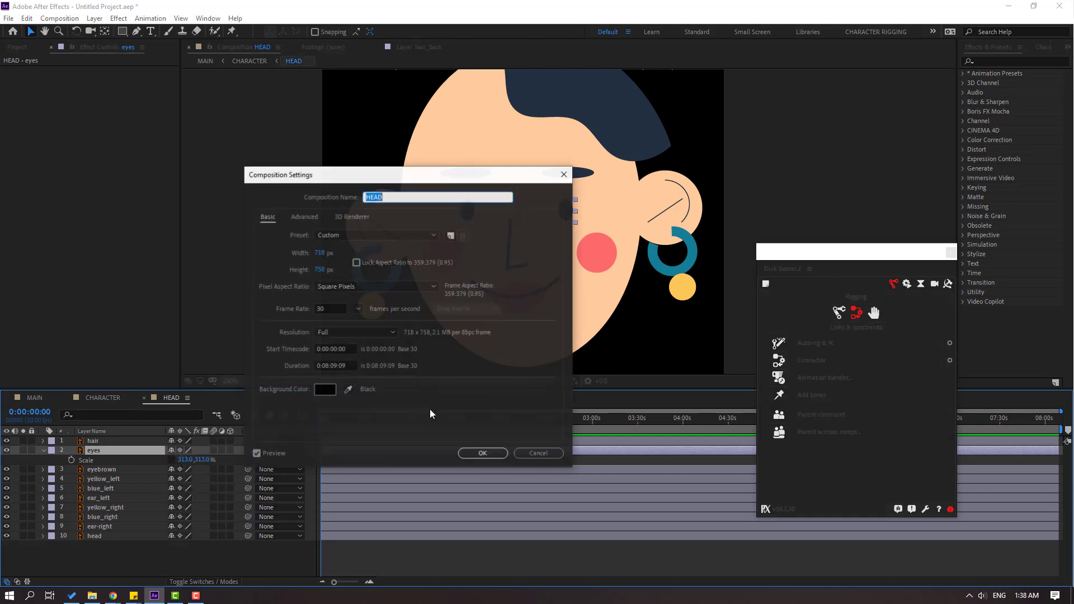
click(324, 367)
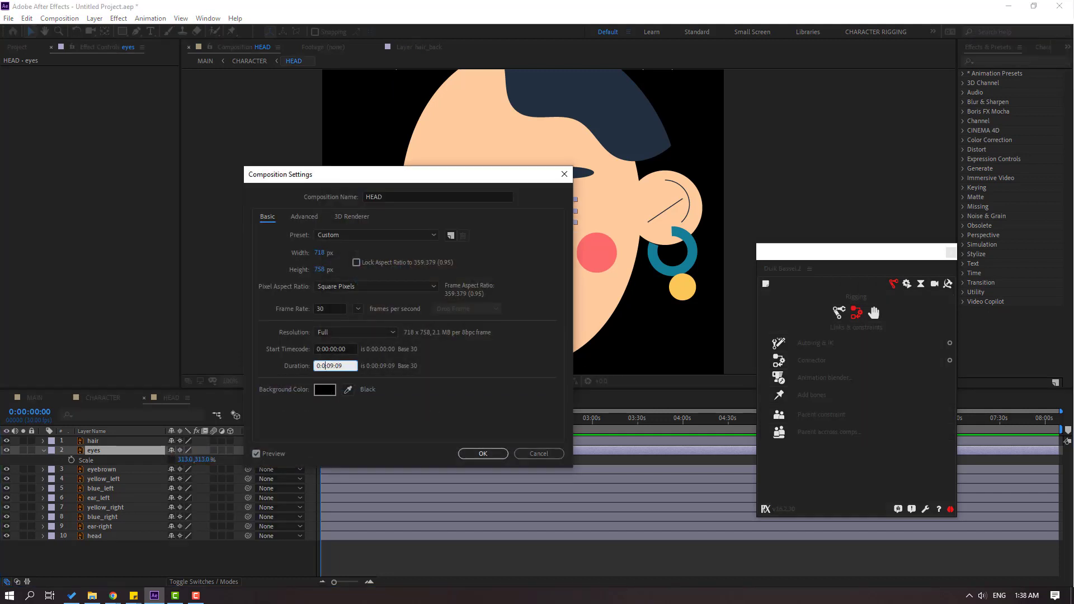
text(10)
click(470, 454)
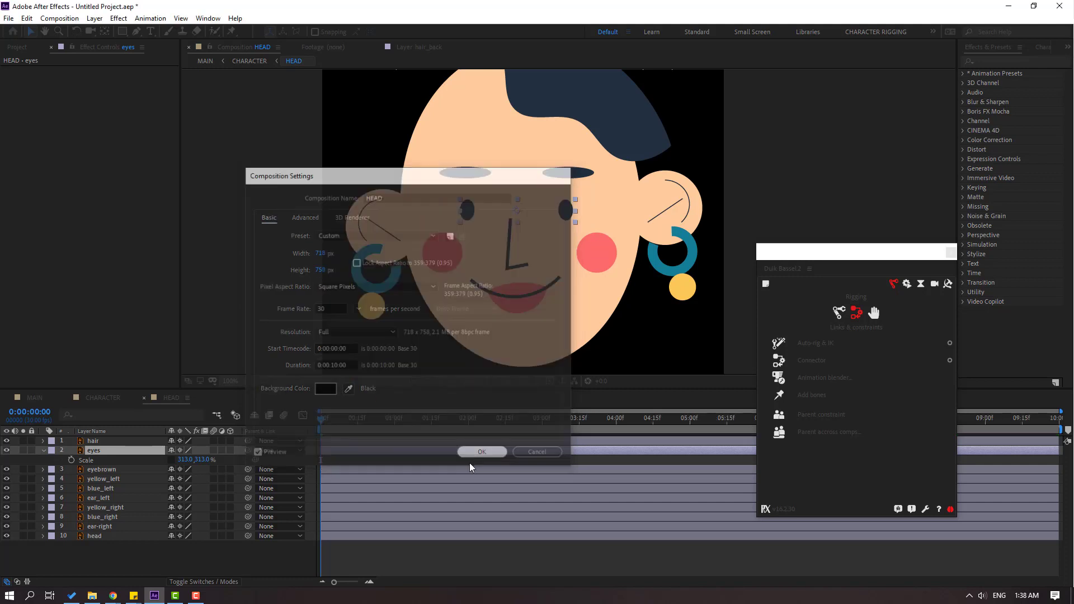
- Keyframe the eyes' Scale at the first frame and set the vertical scale to 10% at 0:00:00:03
click(71, 459)
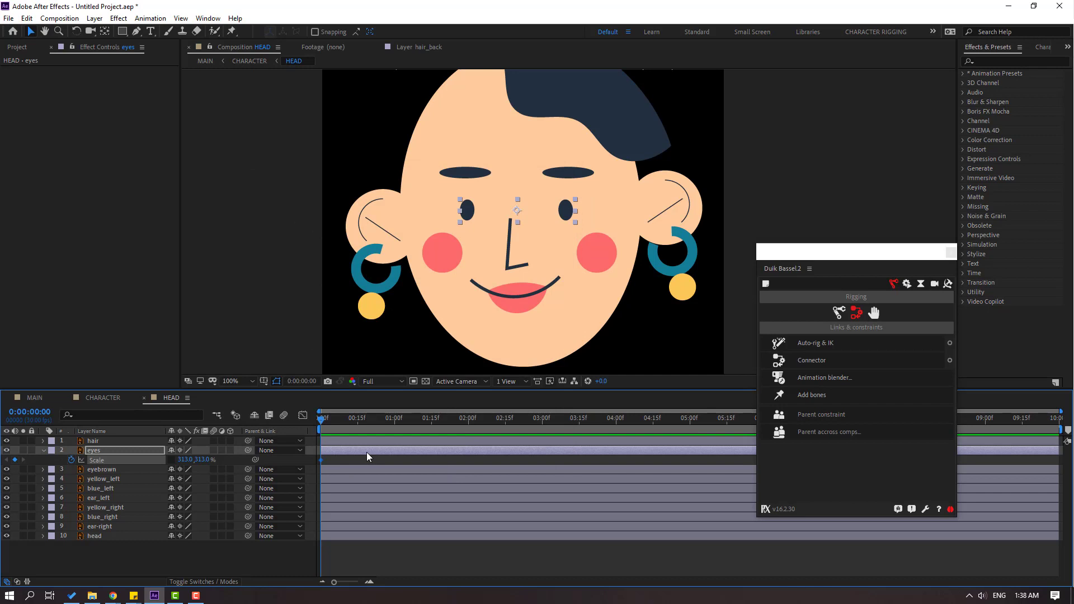
key(Page_Down)
key(Page_Down)
key(Page_Down)
click(202, 460)
text(5)
key(Return)
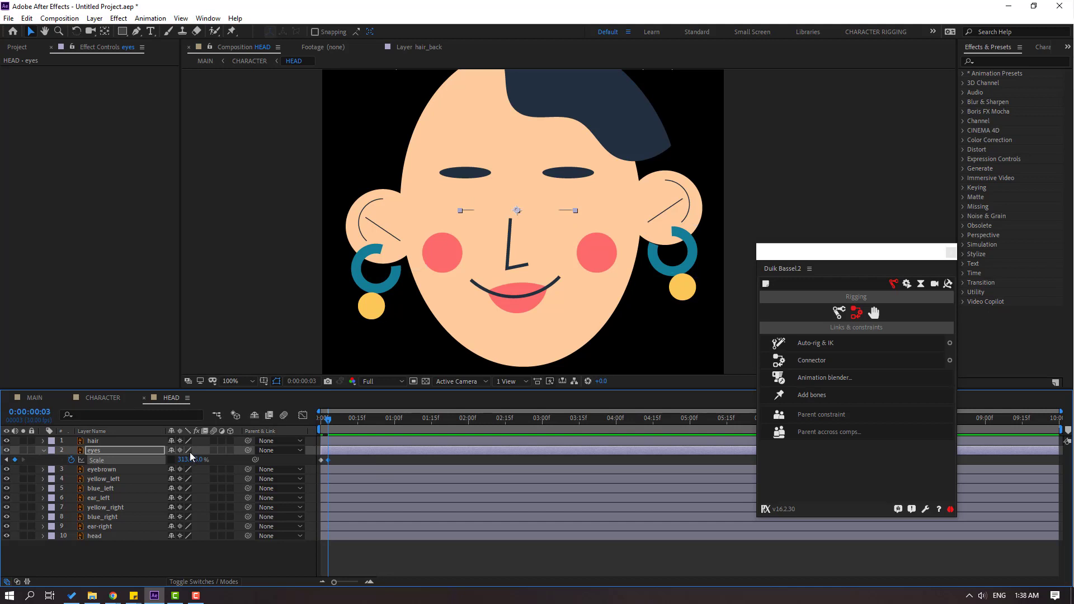
drag(197, 460, 200, 469)
- Paste the open-eye Scale keyframe at 0:00:00:06 and apply Easy Ease to the three blink keyframes
key(Page_Down)
key(Page_Down)
key(Page_Down)
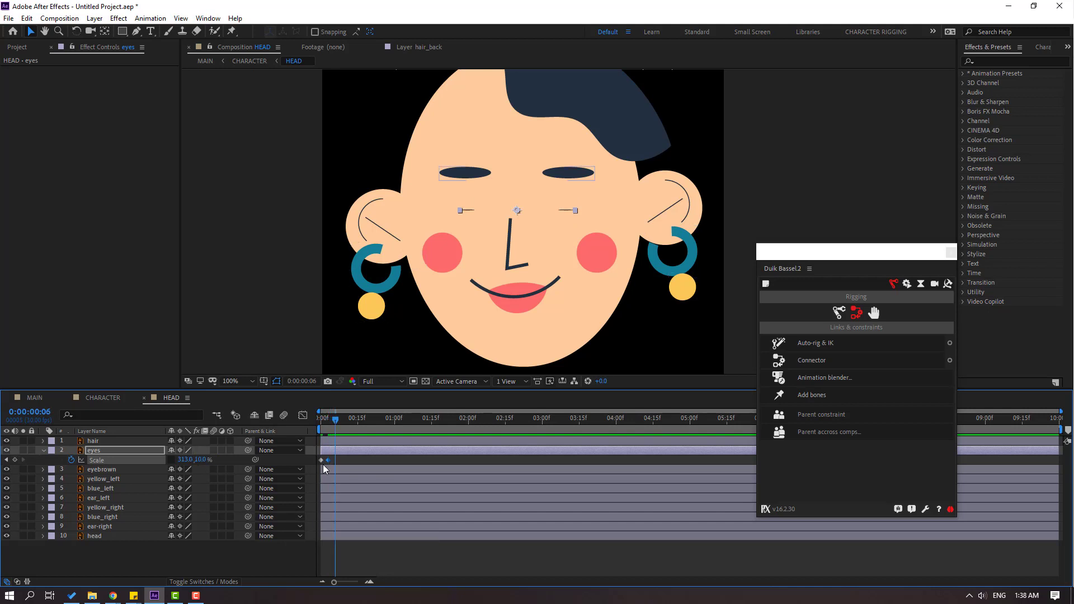
key(ctrl+v)
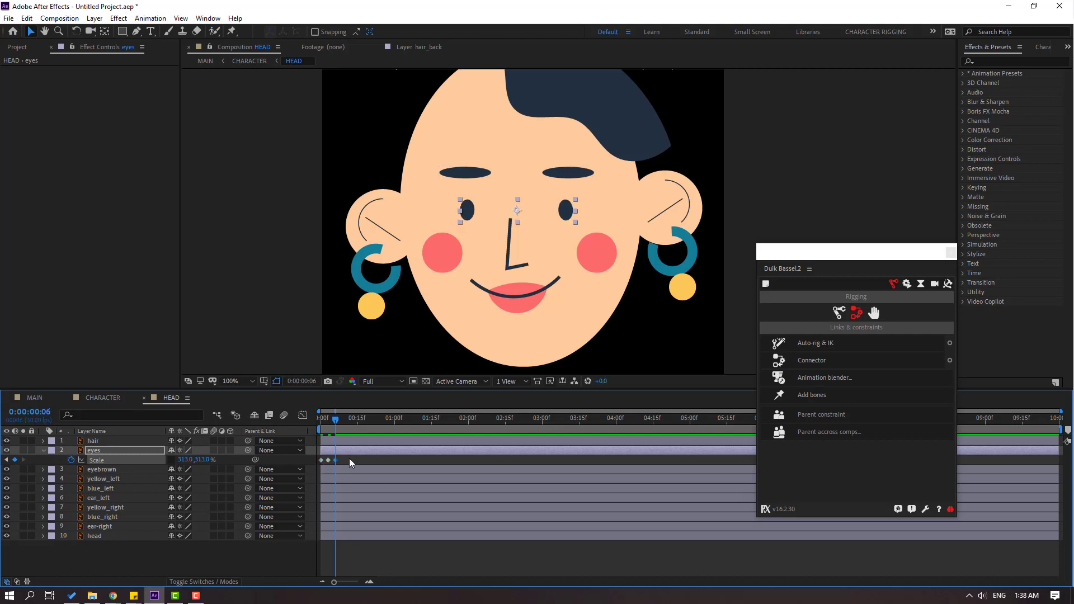
right_click(335, 460)
mouse_move(350, 451)
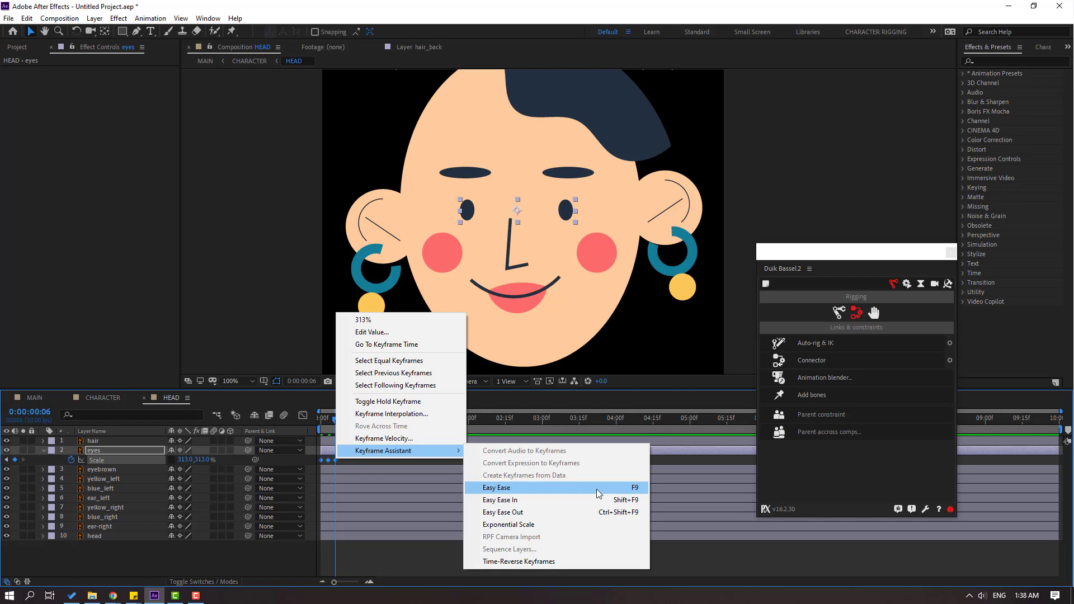
click(635, 491)
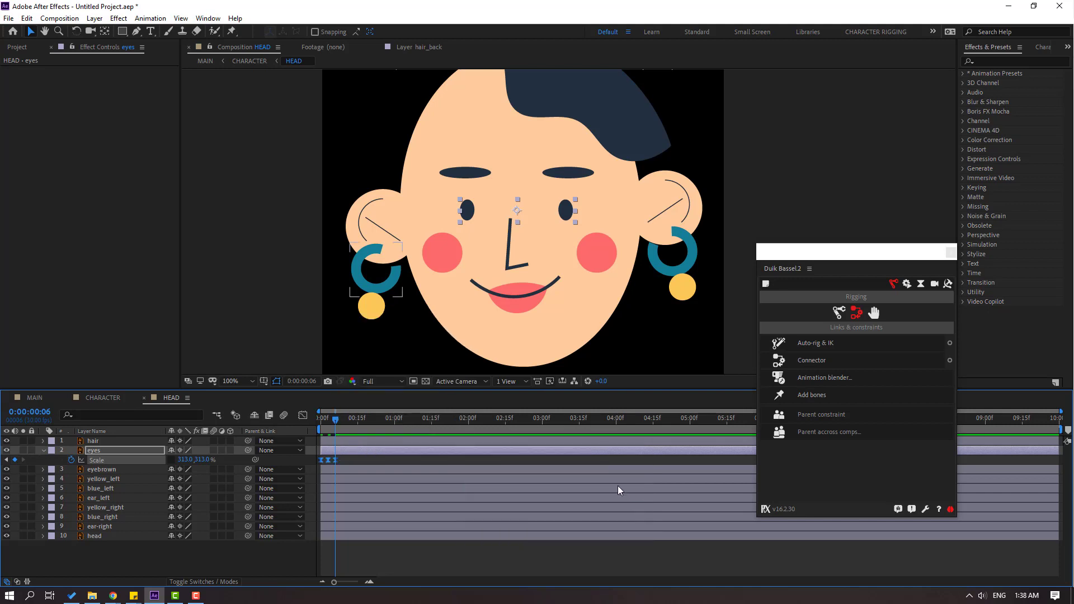
- Close the Duik window and shift the three blink keyframes three frames forward in time
click(949, 253)
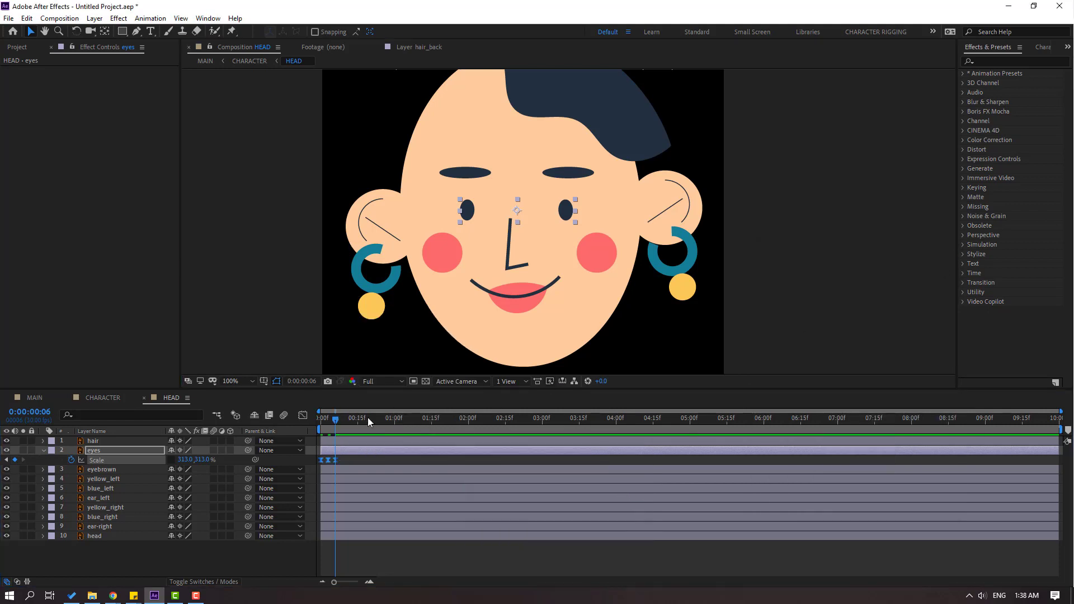
click(341, 461)
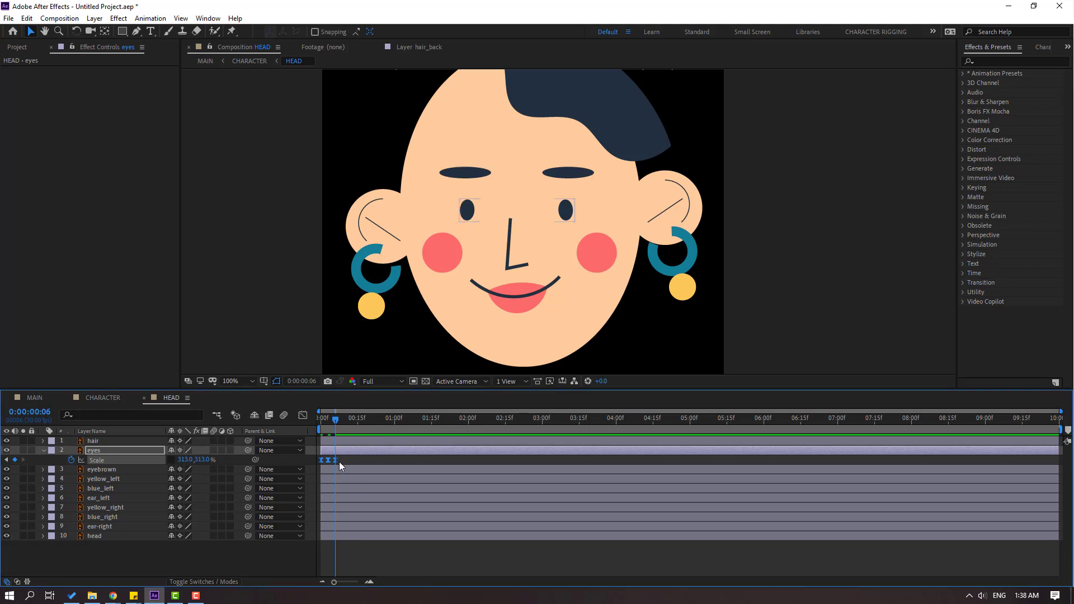
drag(334, 459, 341, 459)
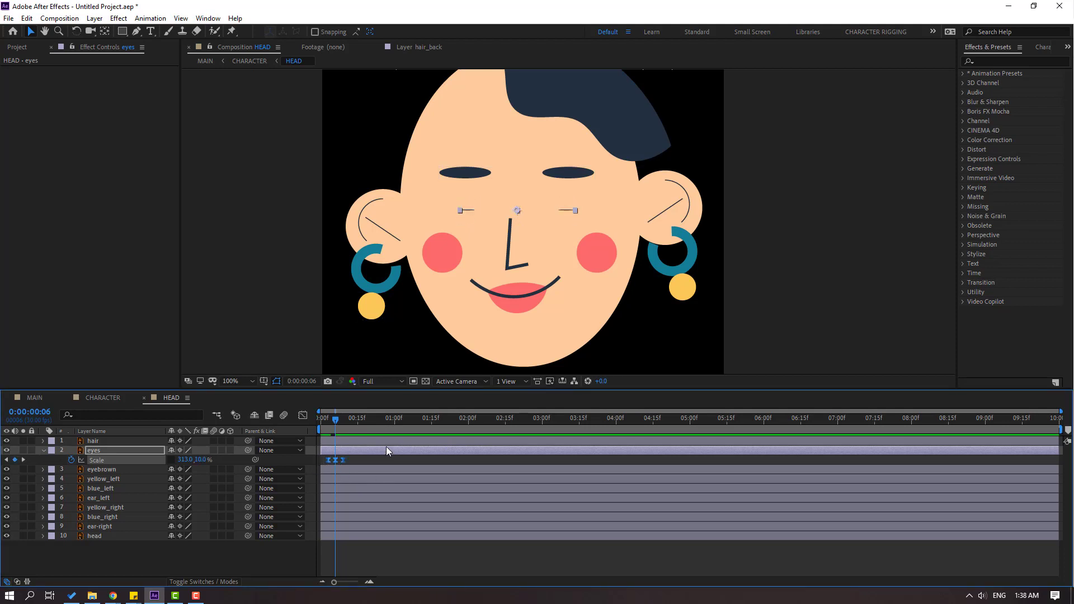
- Paste the blink keyframes at seven spaced points across the timeline, ending at 0:00:09:14, and preview the animation
drag(371, 425, 406, 425)
key(ctrl+v)
drag(495, 425, 517, 425)
key(ctrl+v)
click(623, 421)
key(ctrl+v)
click(703, 420)
key(ctrl+v)
click(797, 420)
key(ctrl+v)
click(923, 419)
key(ctrl+v)
click(1015, 421)
click(1020, 420)
key(ctrl+v)
key(space)
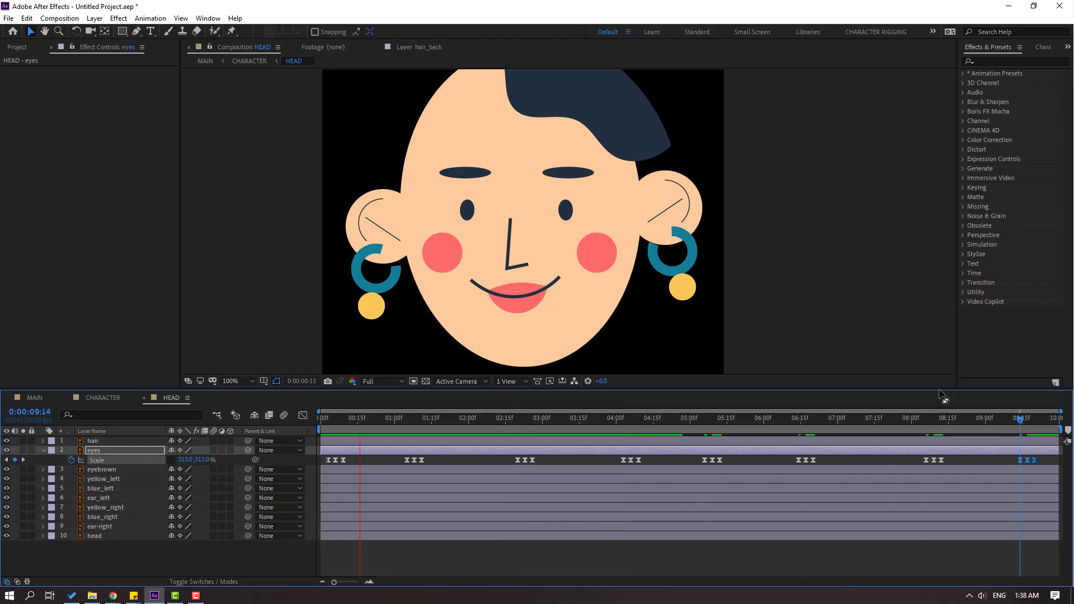
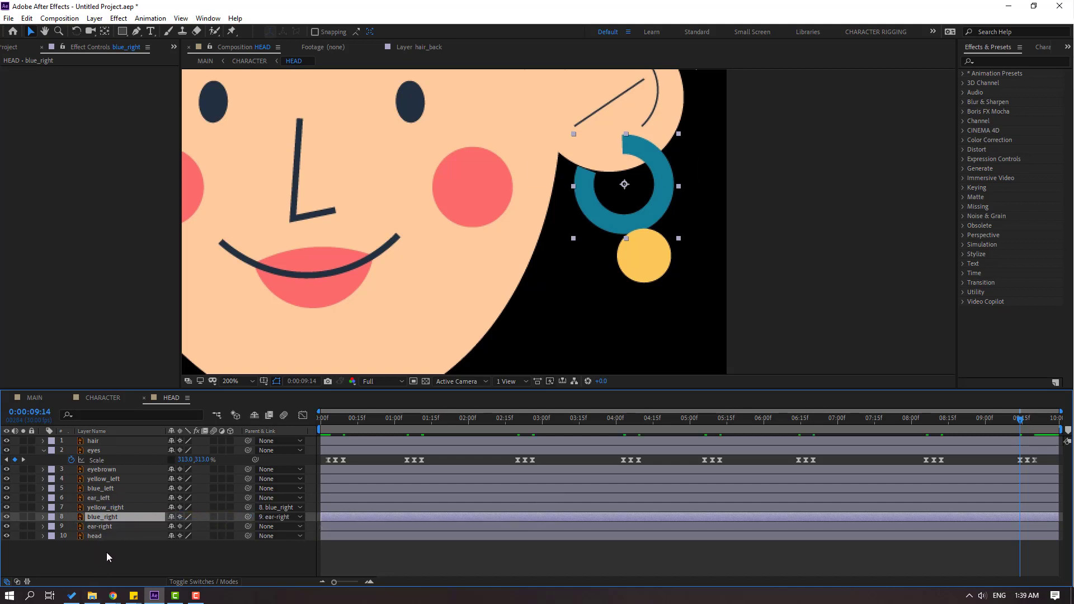
- Solo the ear-right layer, move its anchor point to the side where it meets the head, and turn the solo off
click(100, 527)
click(23, 526)
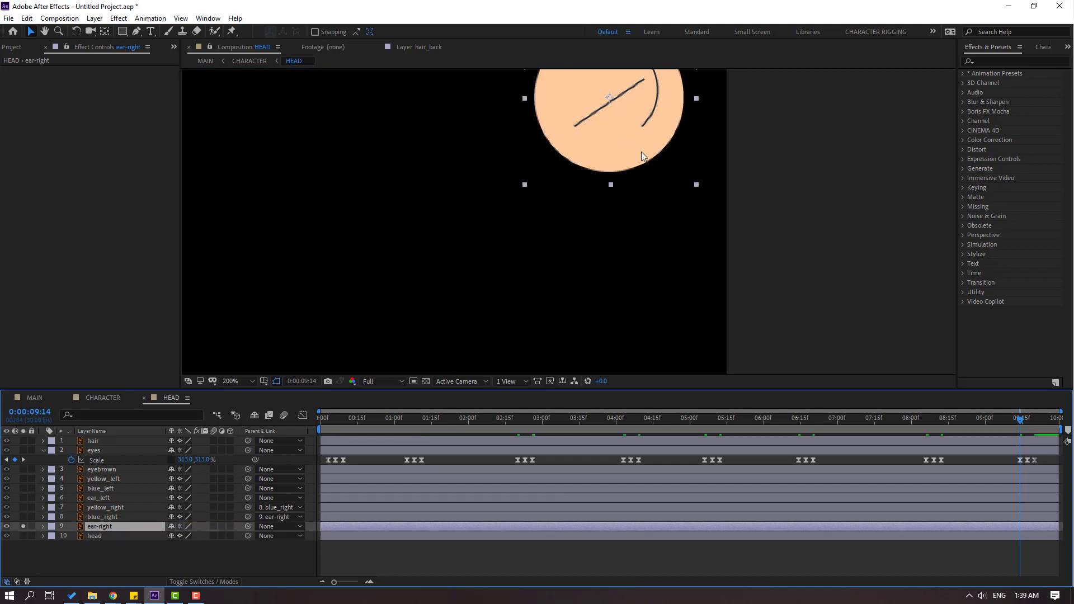
scroll(641, 155, up, 3)
click(104, 34)
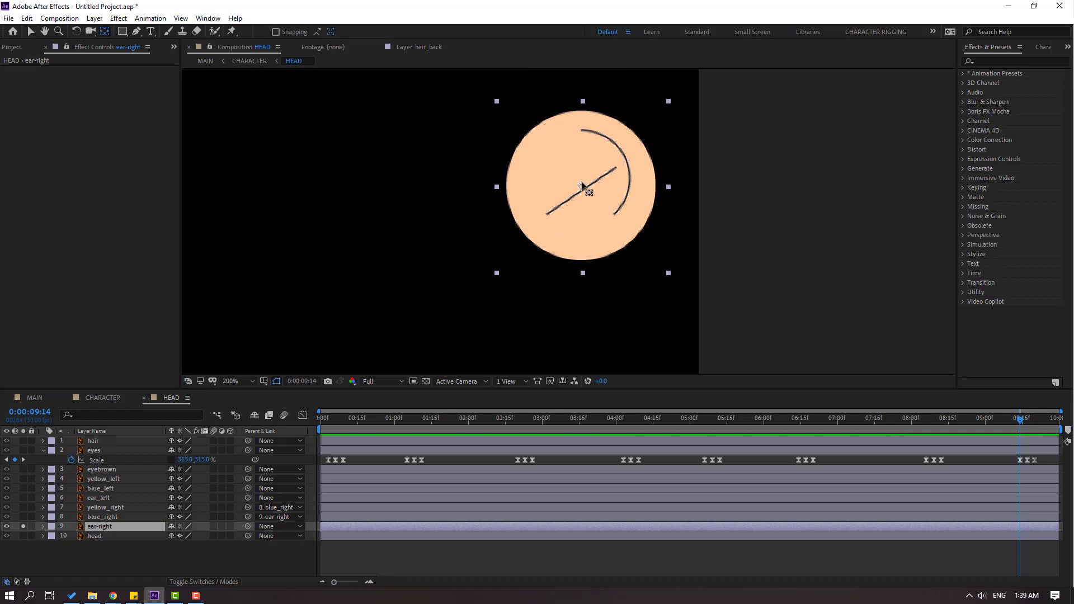
drag(582, 186, 535, 164)
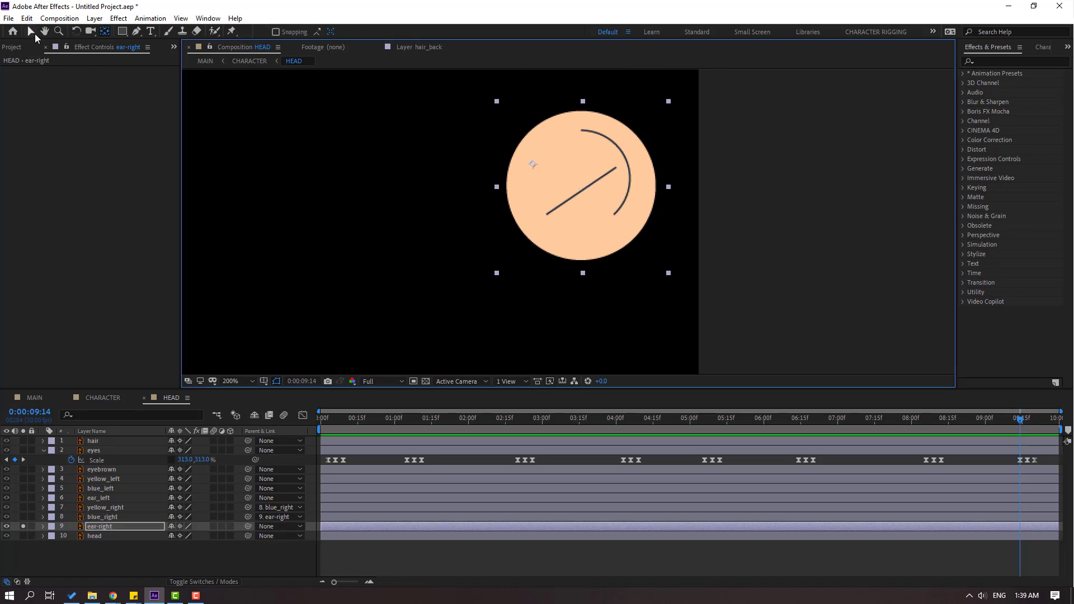
click(31, 32)
click(23, 526)
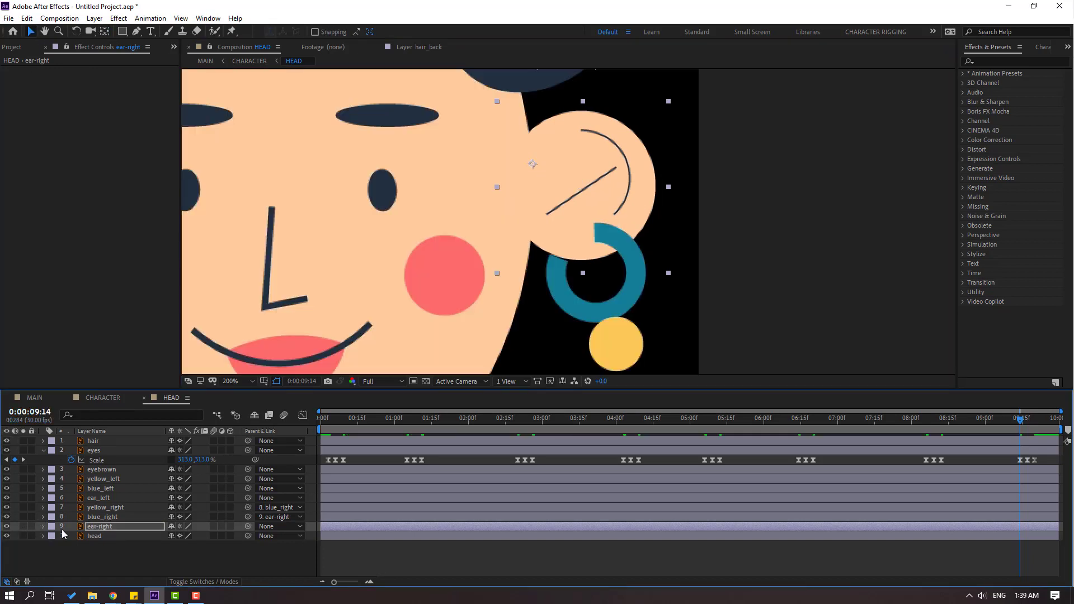
- Move the blue_right earring's anchor point up onto the earlobe
click(104, 520)
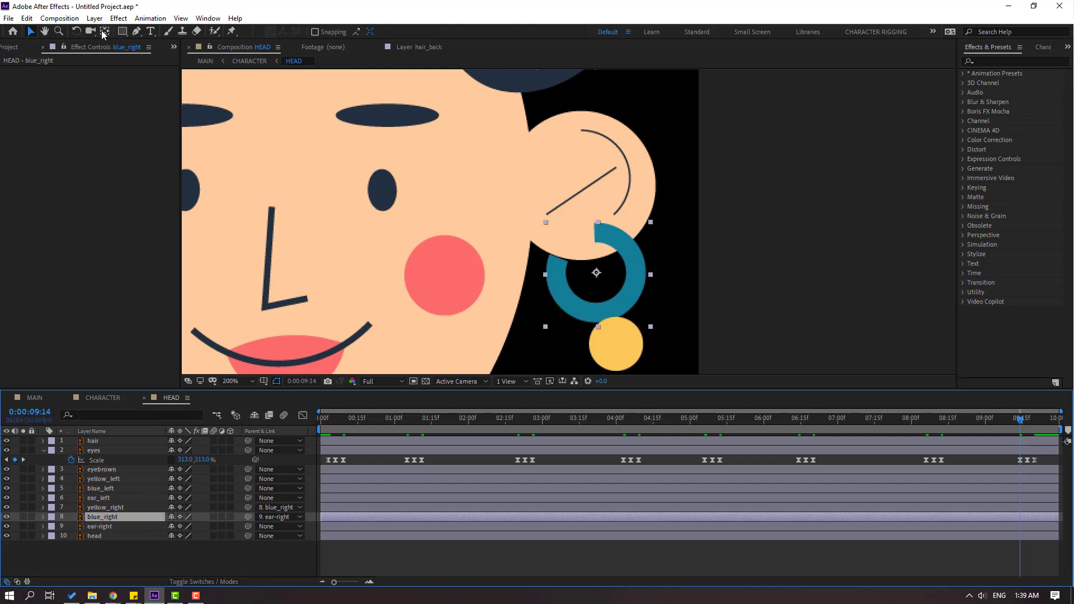
click(104, 33)
click(596, 273)
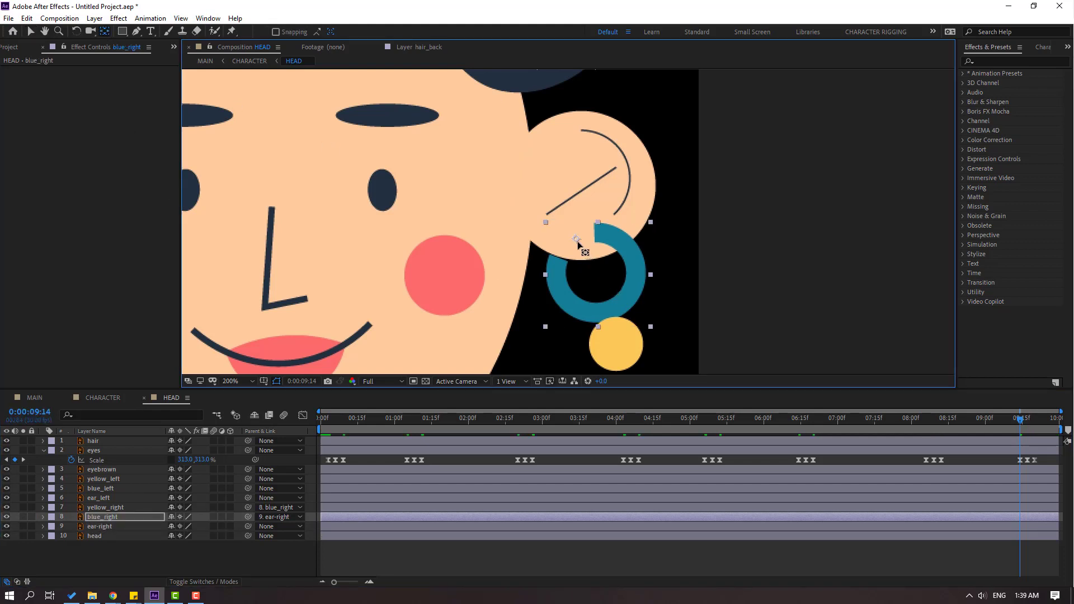
click(30, 31)
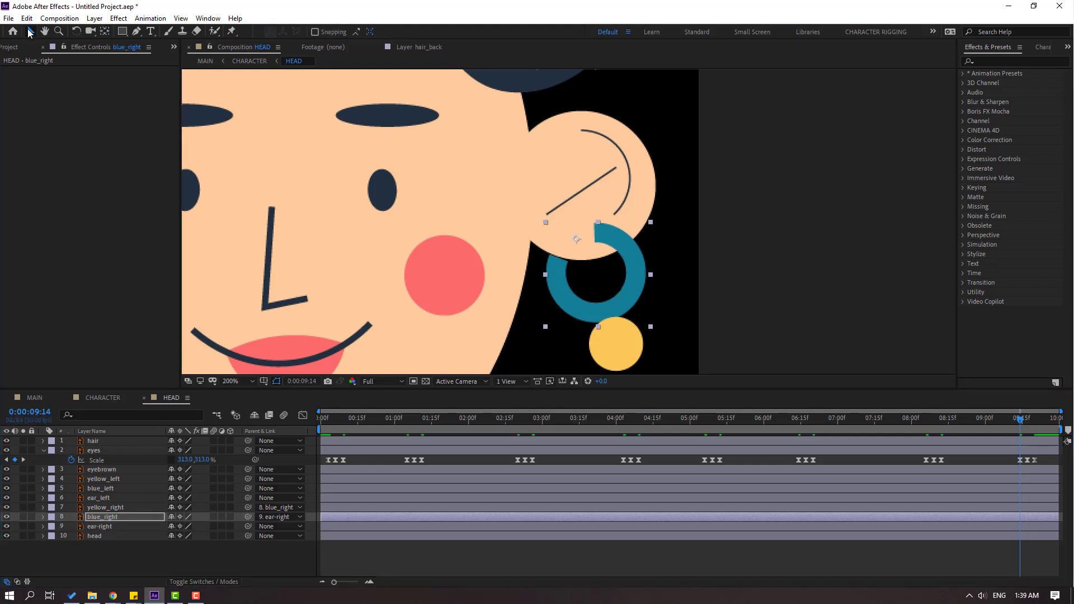
- Move the yellow_right earring's anchor point up to where it meets the blue ring
click(619, 355)
drag(492, 299, 471, 256)
click(105, 32)
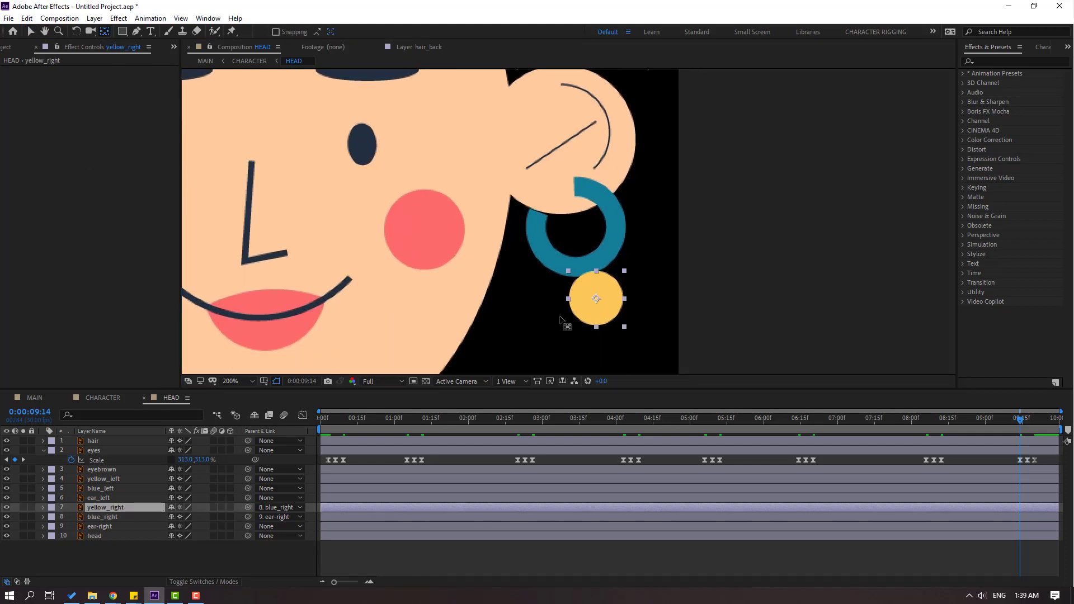
drag(596, 302, 591, 280)
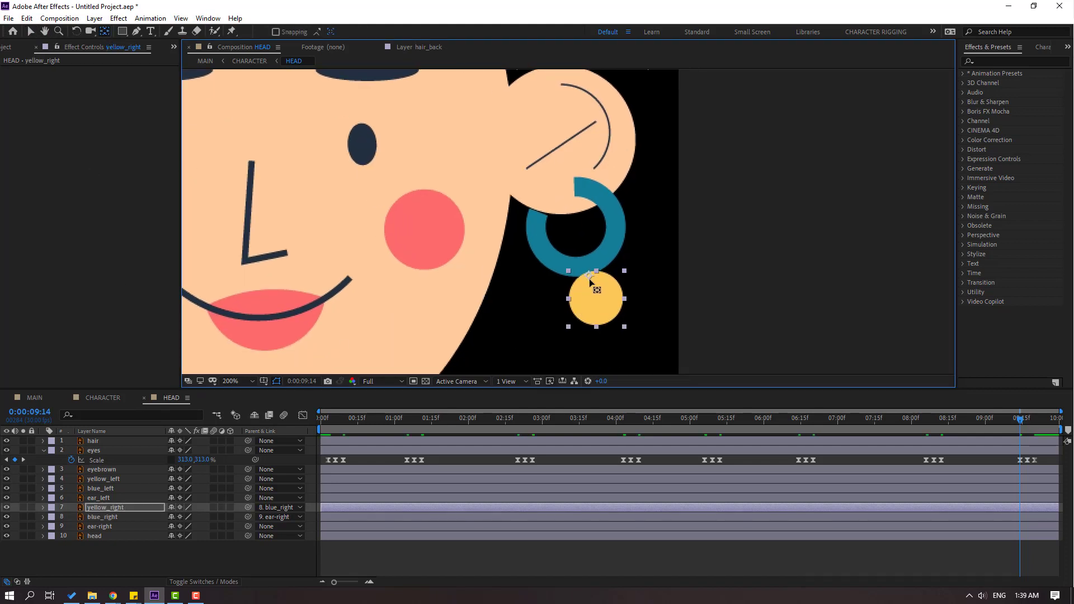
key(h)
- Parent the yellow_left layer to blue_left and the blue_left layer to ear_left
key(comma)
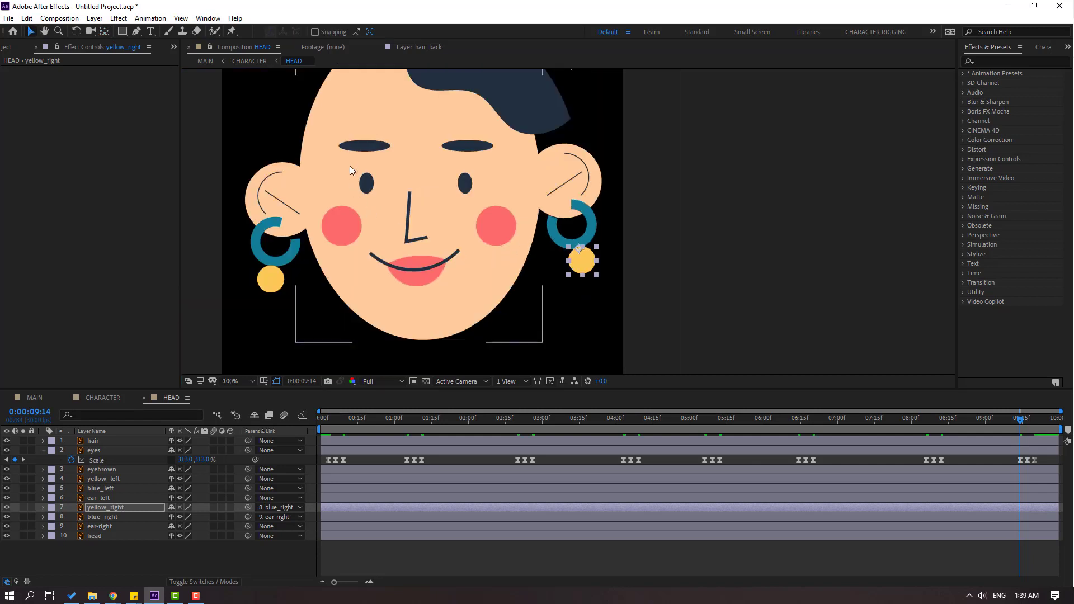
drag(352, 168, 493, 190)
scroll(408, 335, up, 2)
key(v)
click(442, 269)
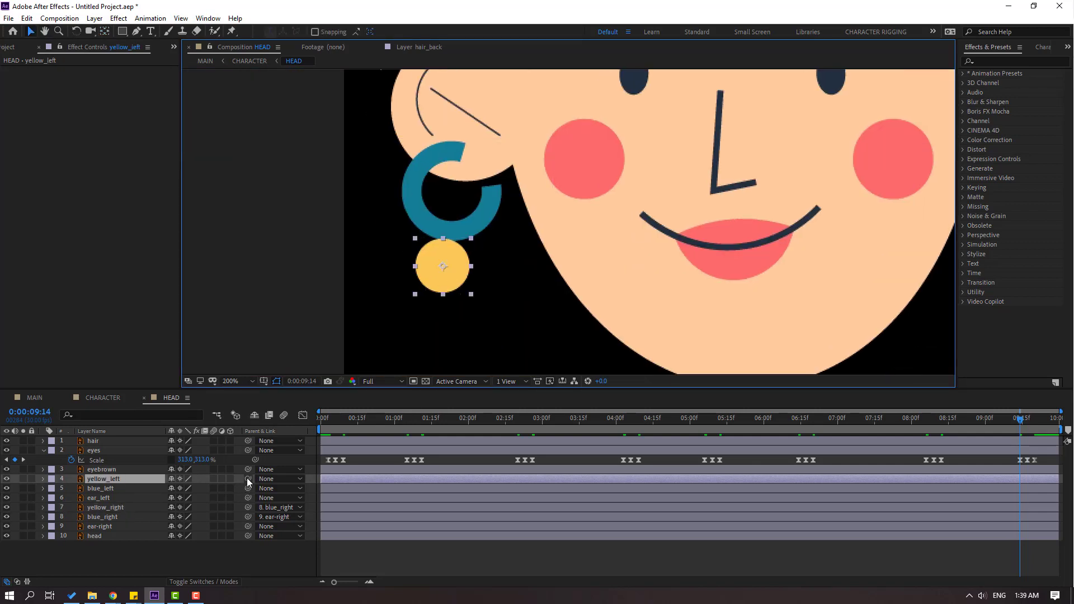
drag(247, 478, 103, 490)
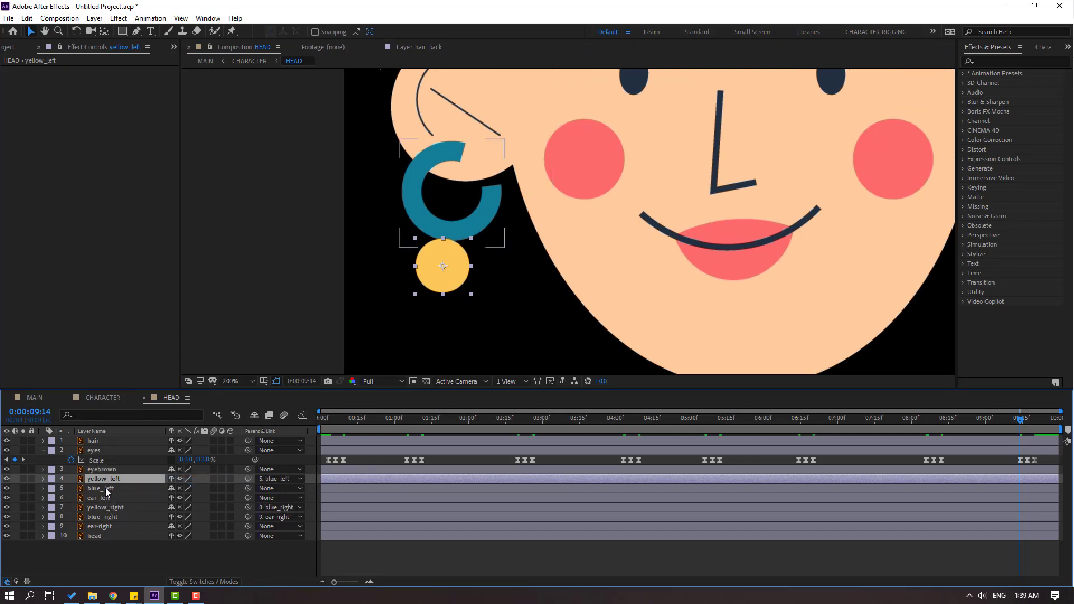
click(109, 488)
drag(246, 487, 101, 498)
- Solo the ear_left layer, move its anchor point to the side where it meets the head, and turn the solo off
click(103, 498)
click(23, 497)
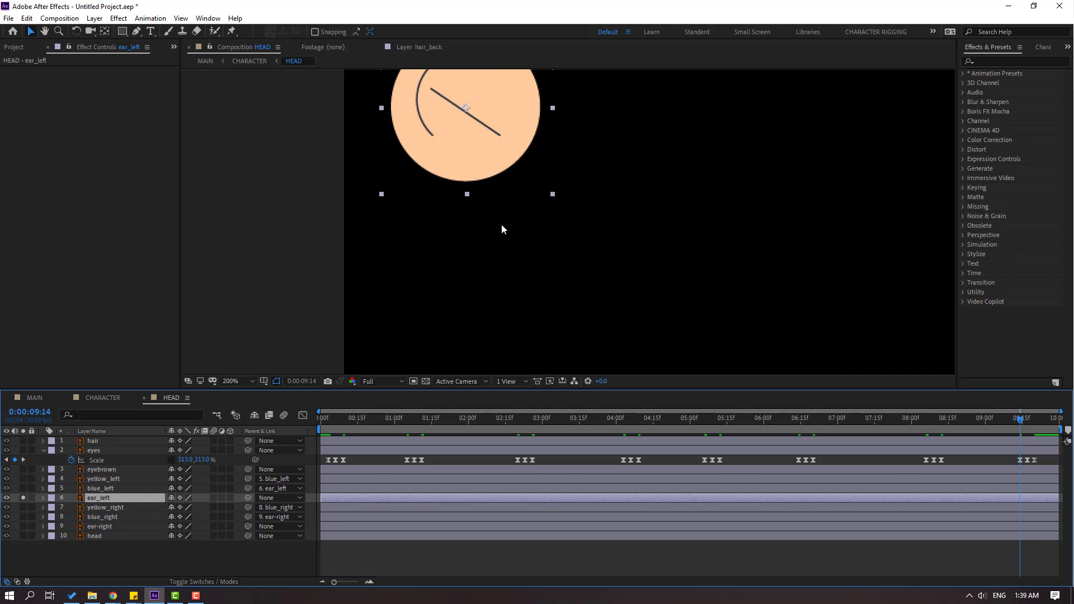
scroll(501, 224, up, 2)
click(105, 32)
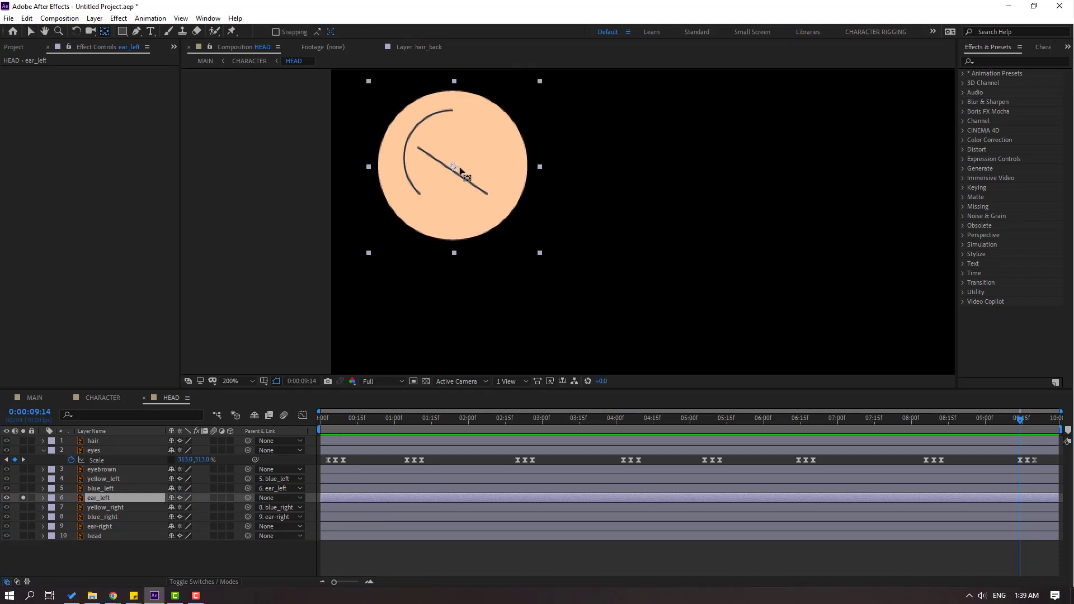
drag(460, 170, 525, 156)
click(30, 31)
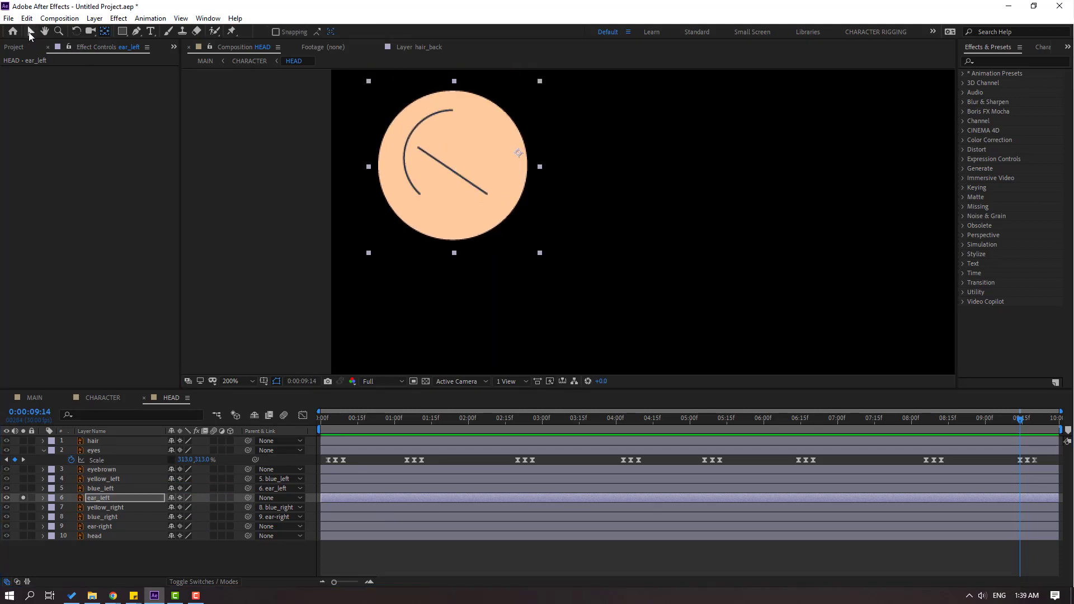
click(21, 498)
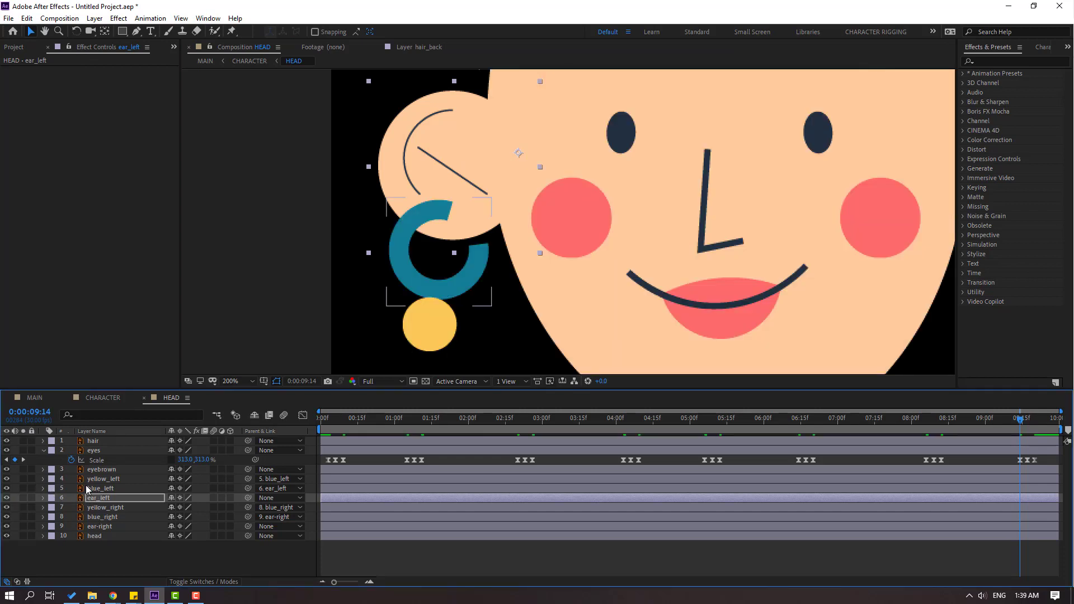
- Move the yellow_left earring's anchor point up to where it meets the blue ring
click(103, 478)
drag(338, 300, 334, 266)
click(105, 32)
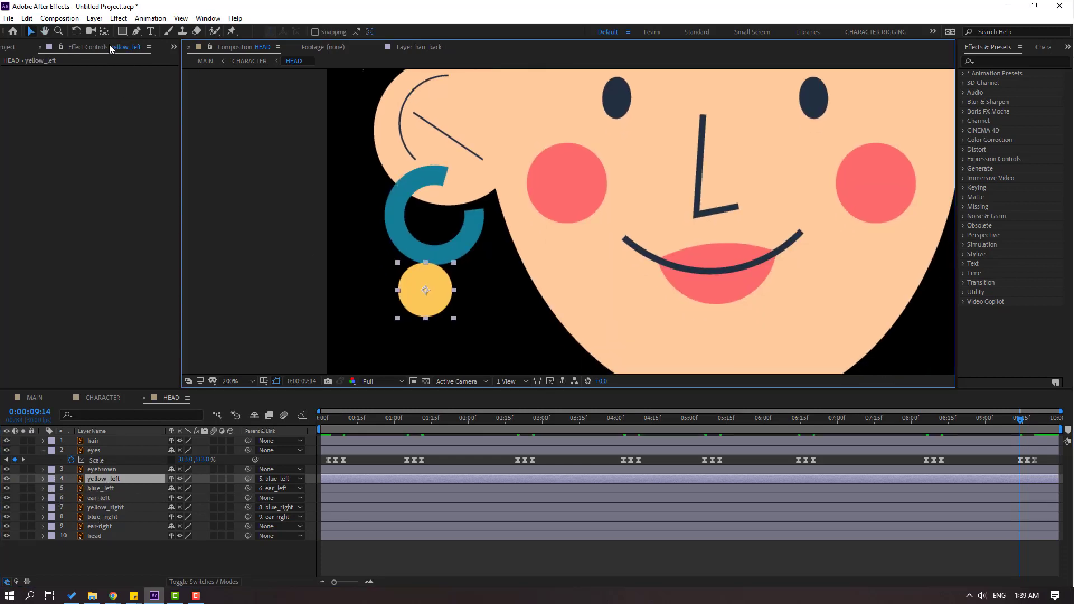
drag(430, 295, 428, 270)
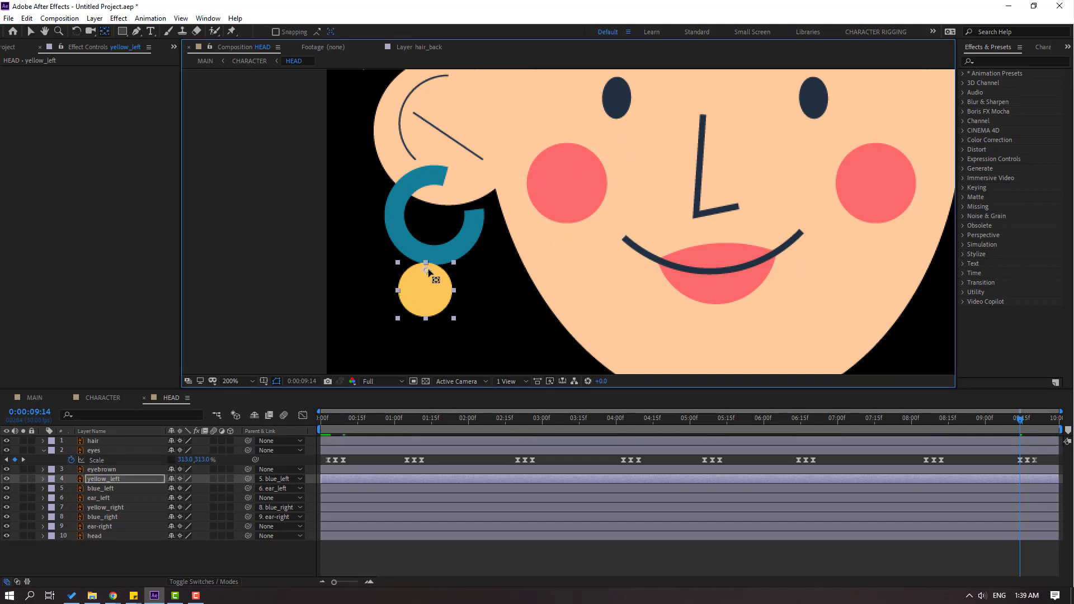
click(30, 32)
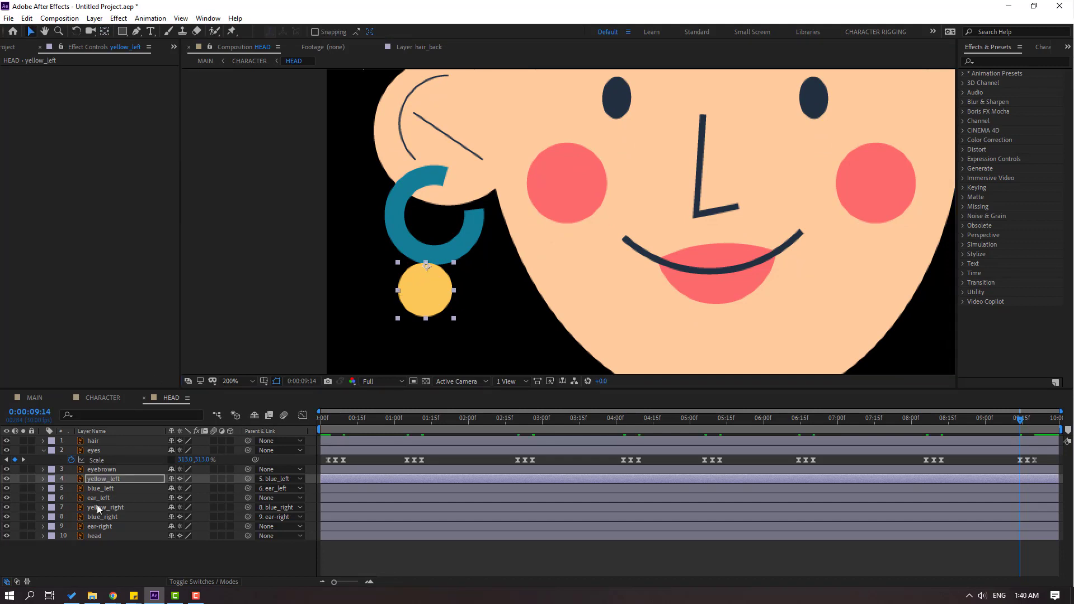
- Move the blue_left earring's anchor point up onto the earlobe
click(100, 488)
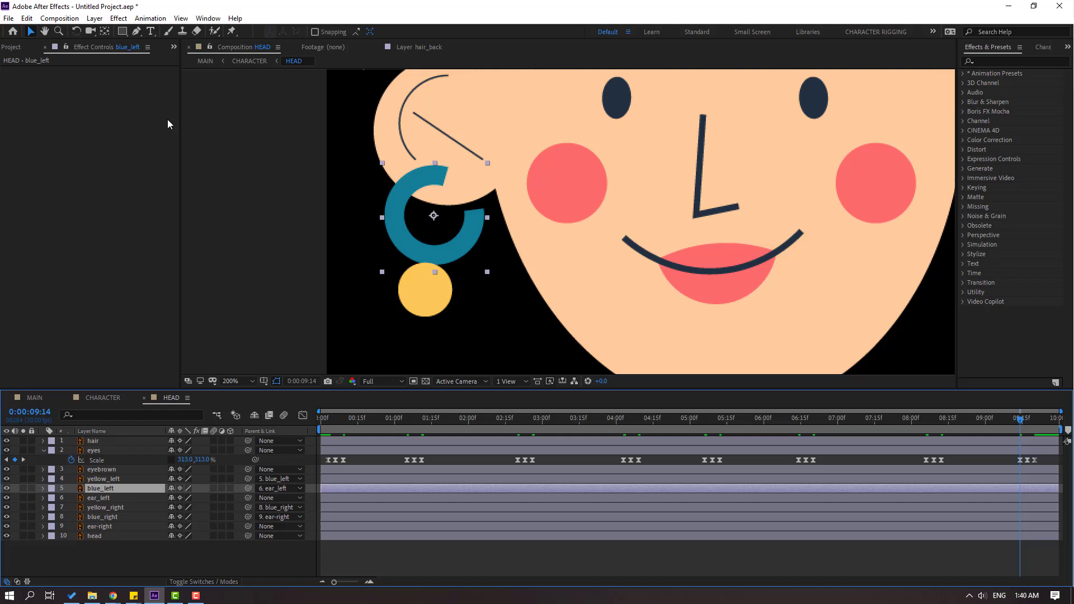
click(105, 32)
drag(434, 215, 459, 197)
click(30, 32)
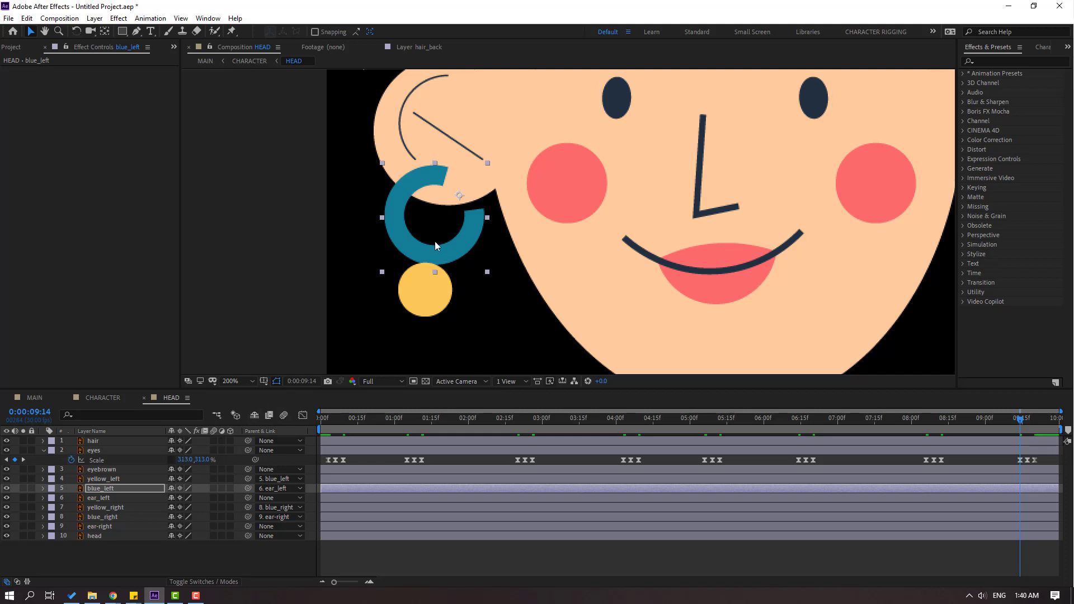
- Test-rotate the blue_left earring to -13° and nudge it slightly upward on the earlobe
key(r)
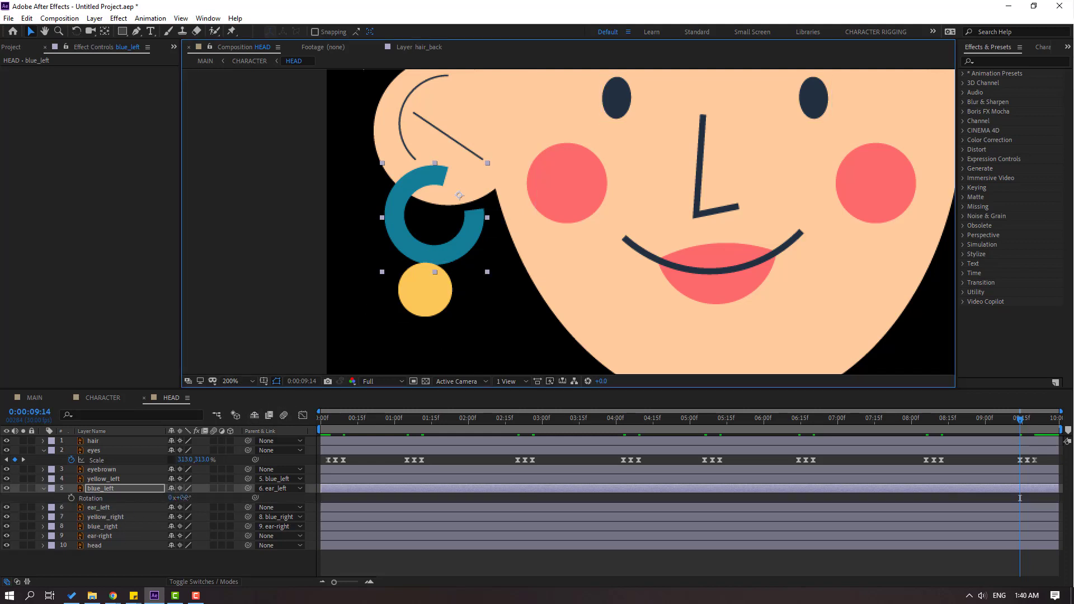
drag(182, 497, 180, 498)
drag(428, 251, 417, 250)
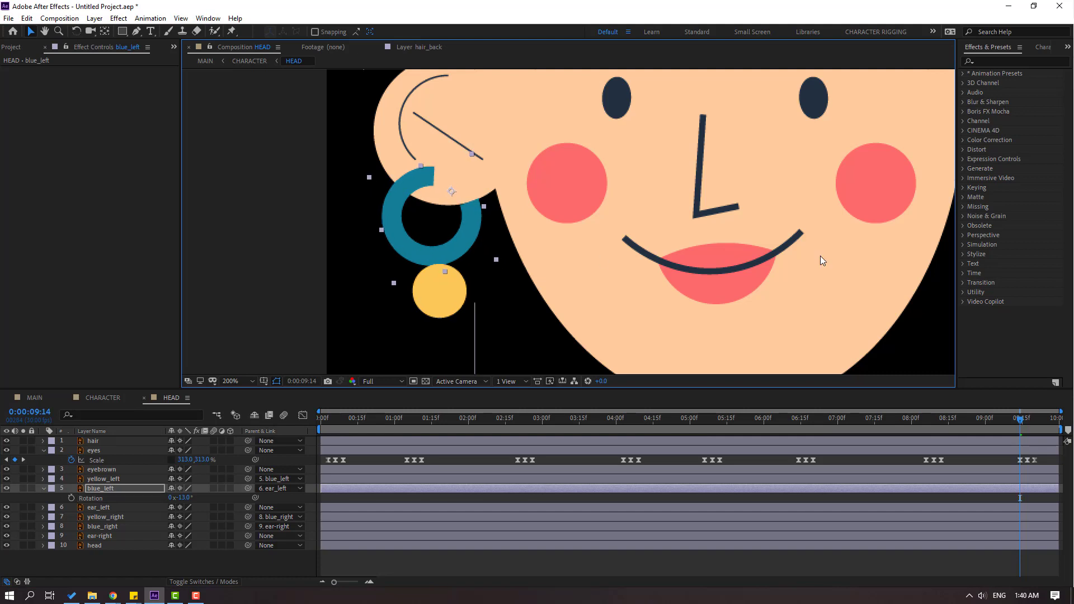
key(comma)
key(period)
drag(452, 245, 449, 236)
- Reorder the layers so blue_left sits below ear_left and blue_right sits below ear-right
click(108, 497)
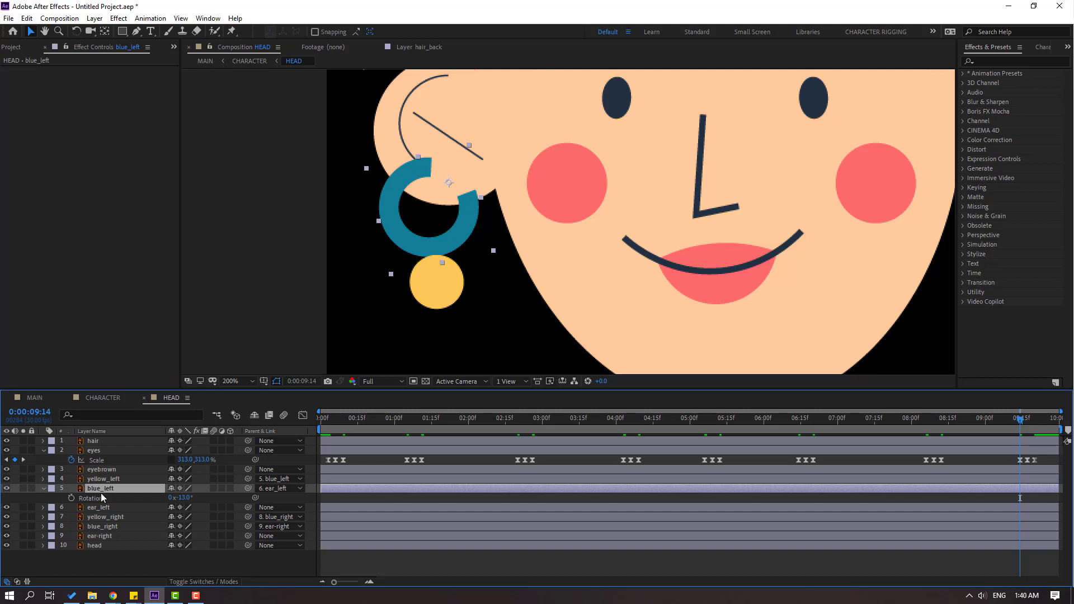
drag(102, 494, 112, 513)
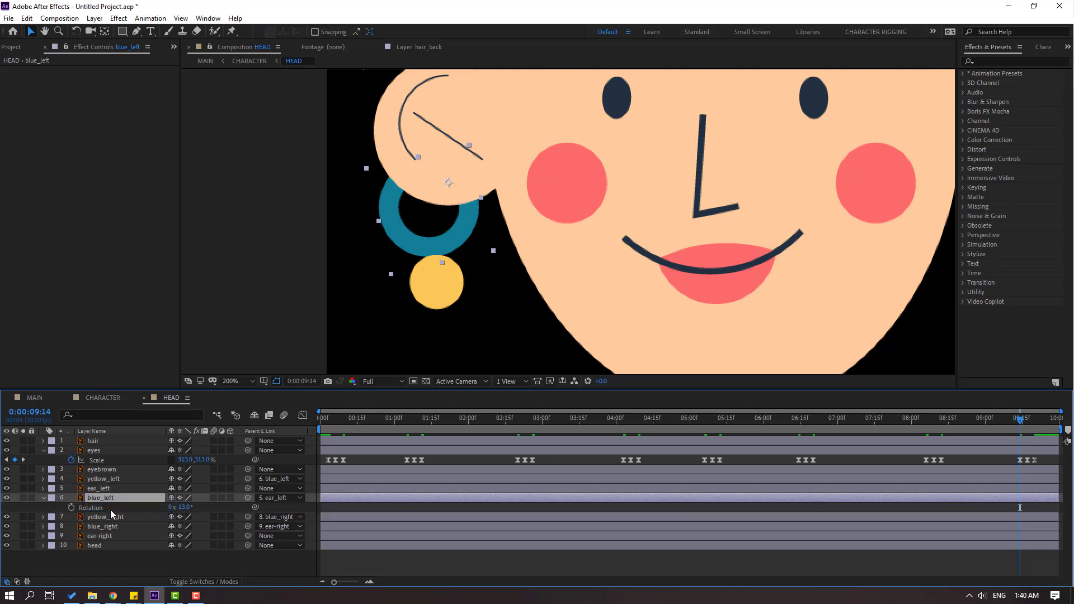
key(comma)
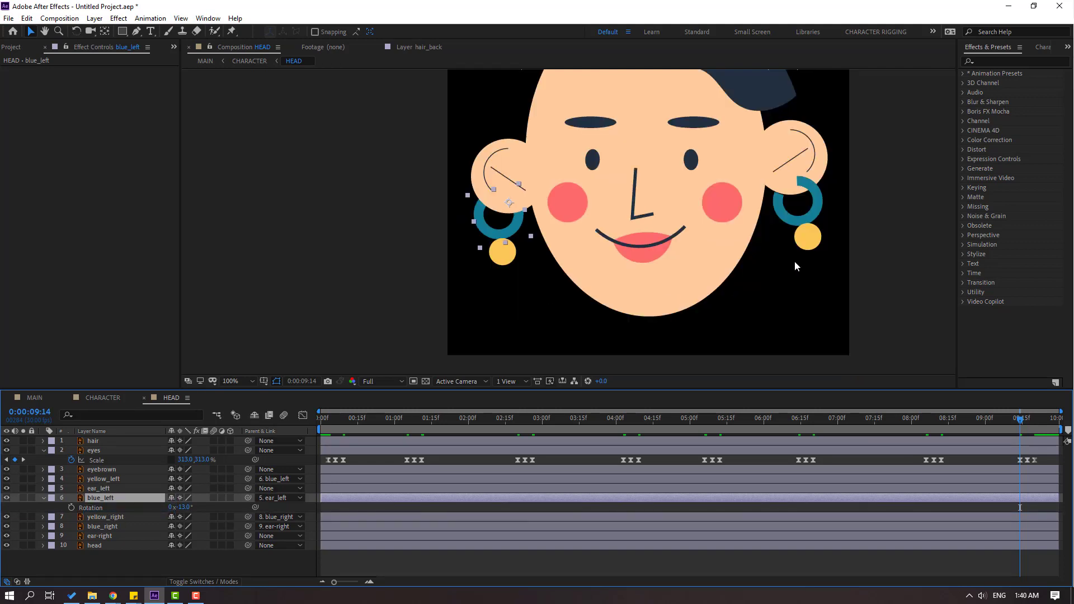
key(period)
click(703, 189)
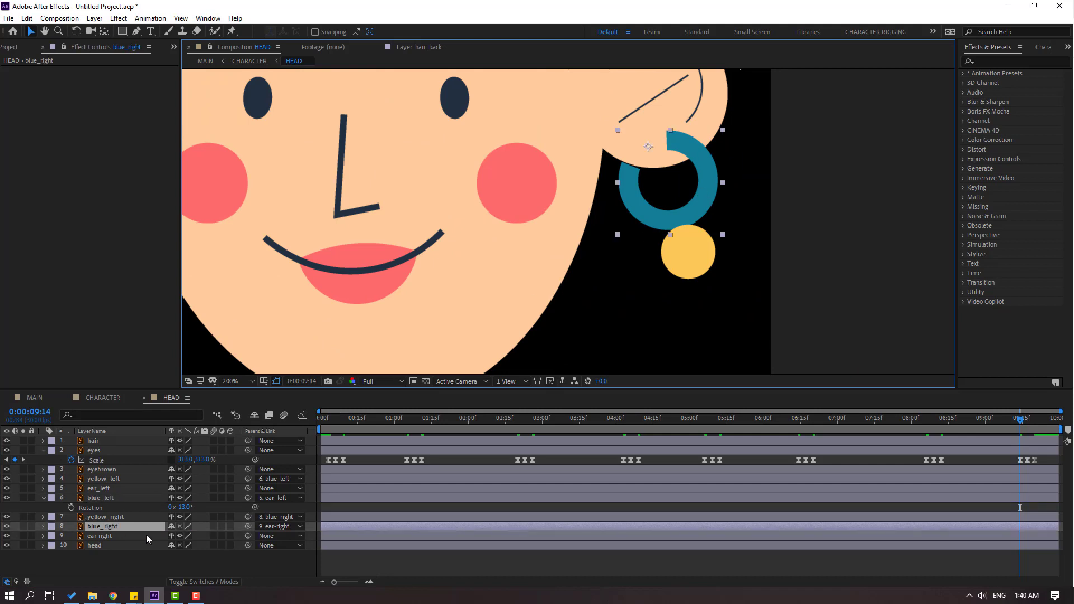
mouse_move(119, 529)
mouse_down()
mouse_move(111, 540)
mouse_move(124, 536)
mouse_up()
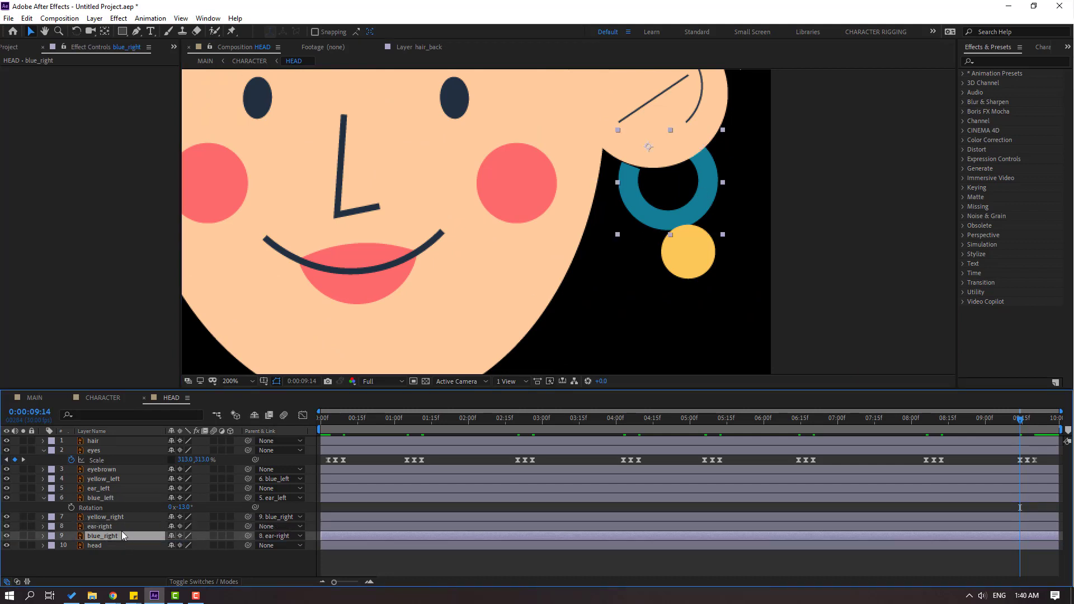
- Reset the blue_left earring's rotation to 0°, then collapse its properties and deselect the layer
key(comma)
click(380, 234)
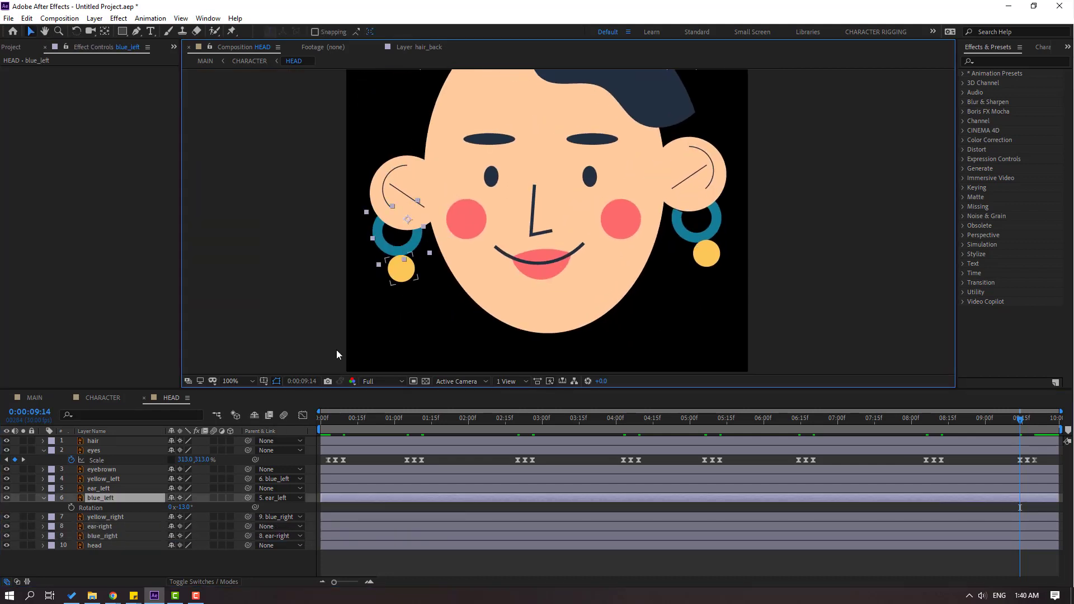
click(185, 507)
text(0)
key(Return)
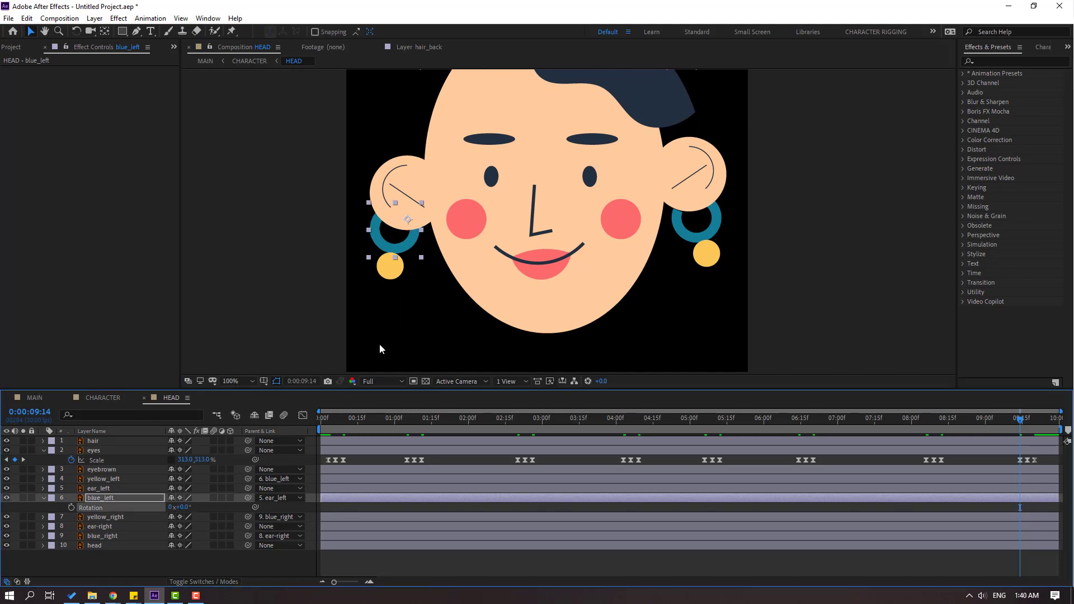
click(43, 497)
click(121, 551)
scroll(678, 190, up, 2)
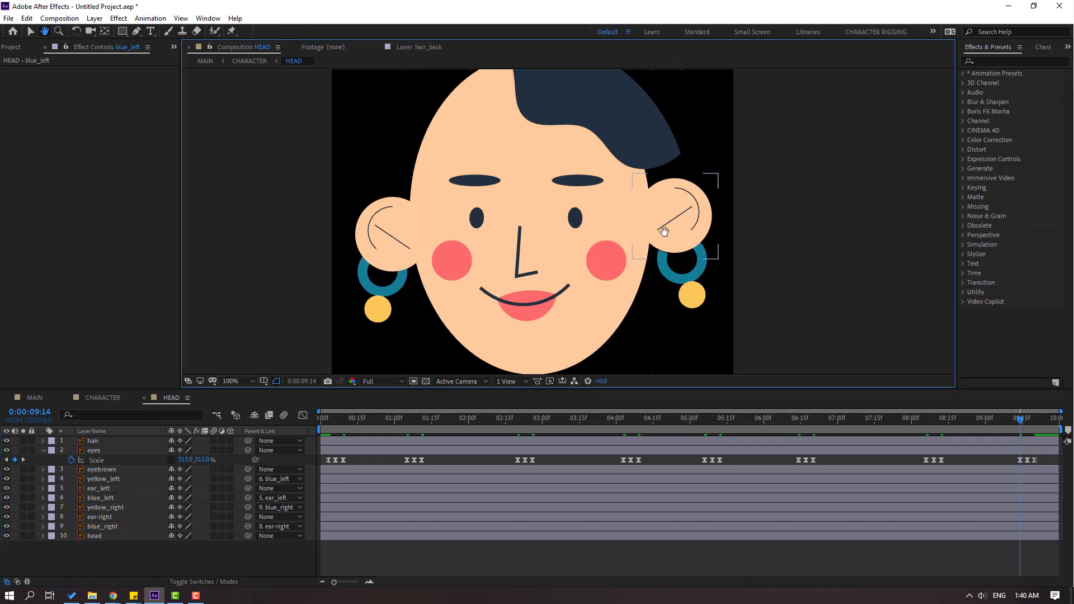
- Set the CHARACTER composition's duration to 0:00:10:00
click(103, 397)
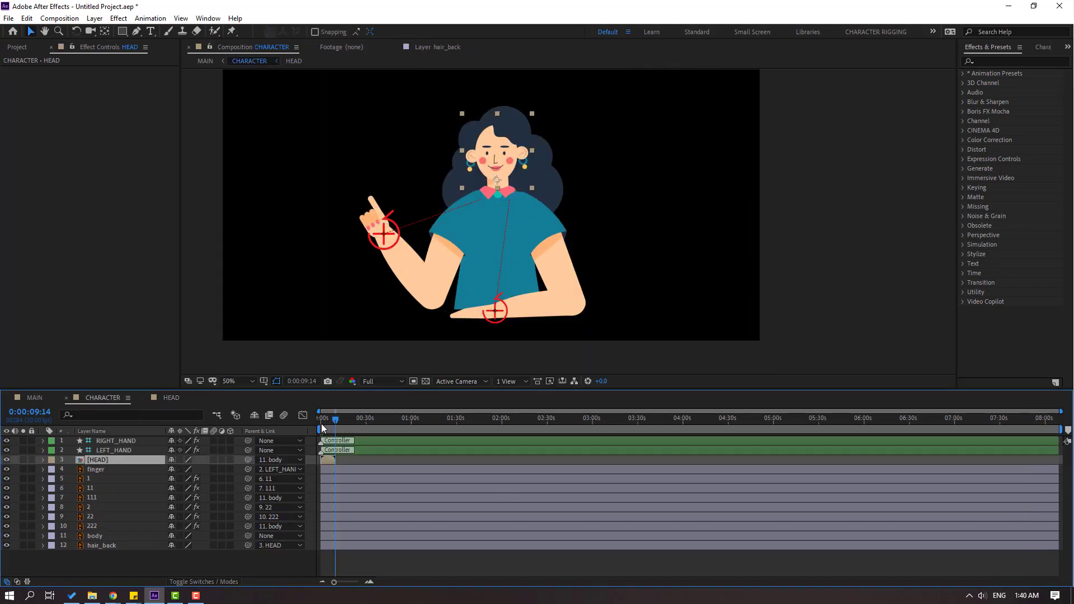
click(121, 569)
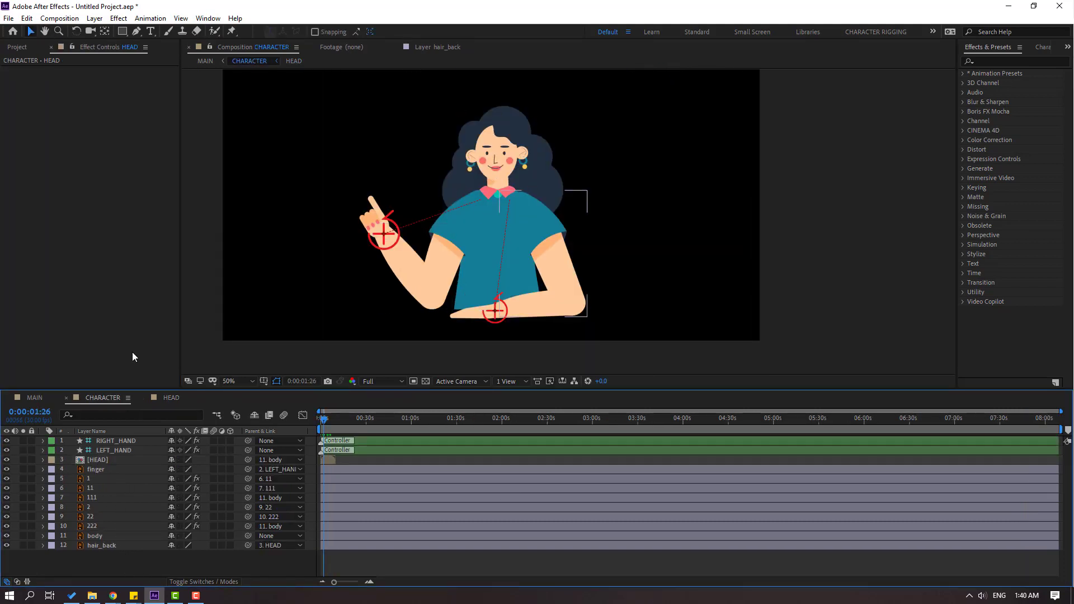
right_click(159, 561)
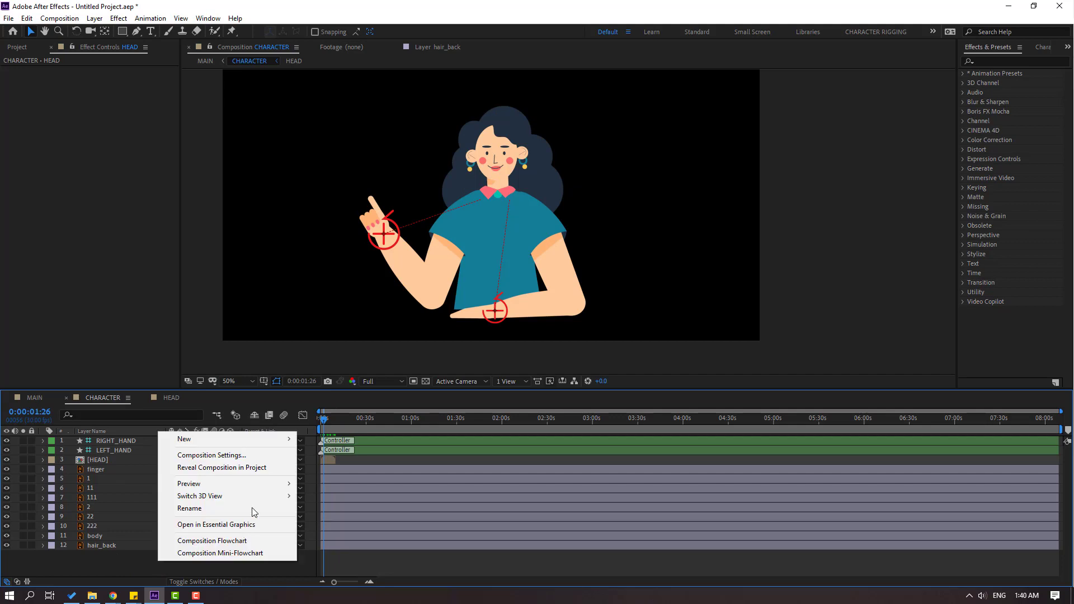
click(236, 460)
click(333, 366)
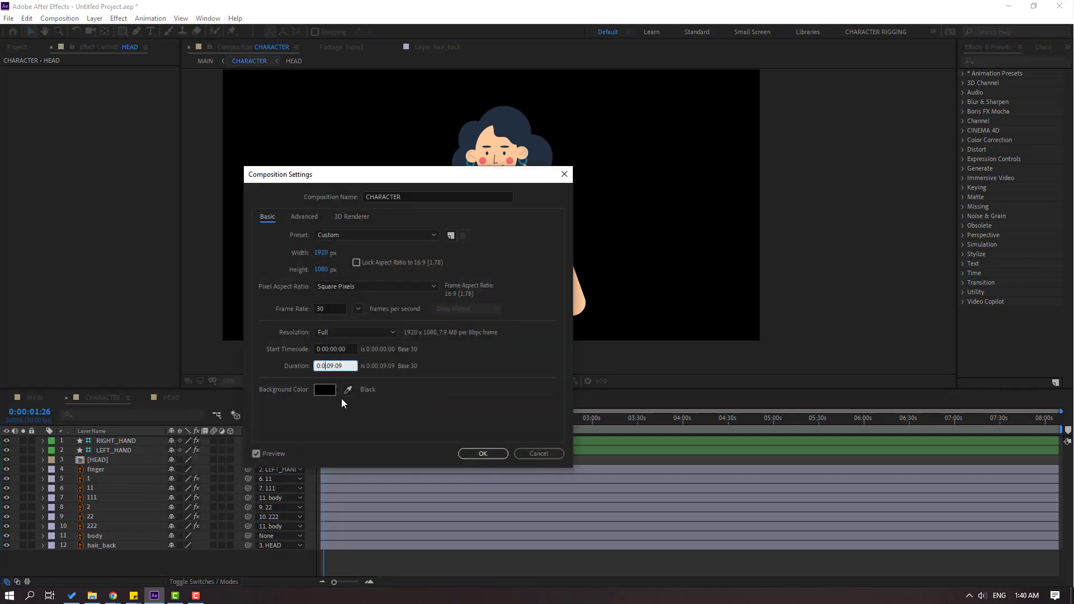
click(334, 364)
key(BackSpace)
text(0:10:00)
click(465, 457)
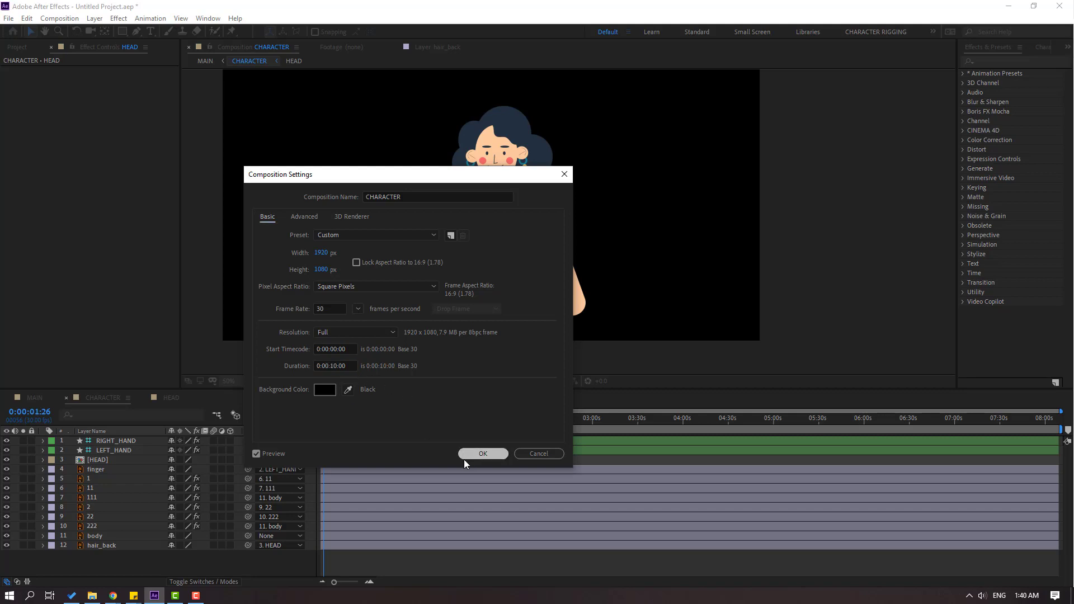
- Lower the LEFT_HAND controller at 0:00:00:00 until the raised forearm lies level with the other forearm
click(385, 228)
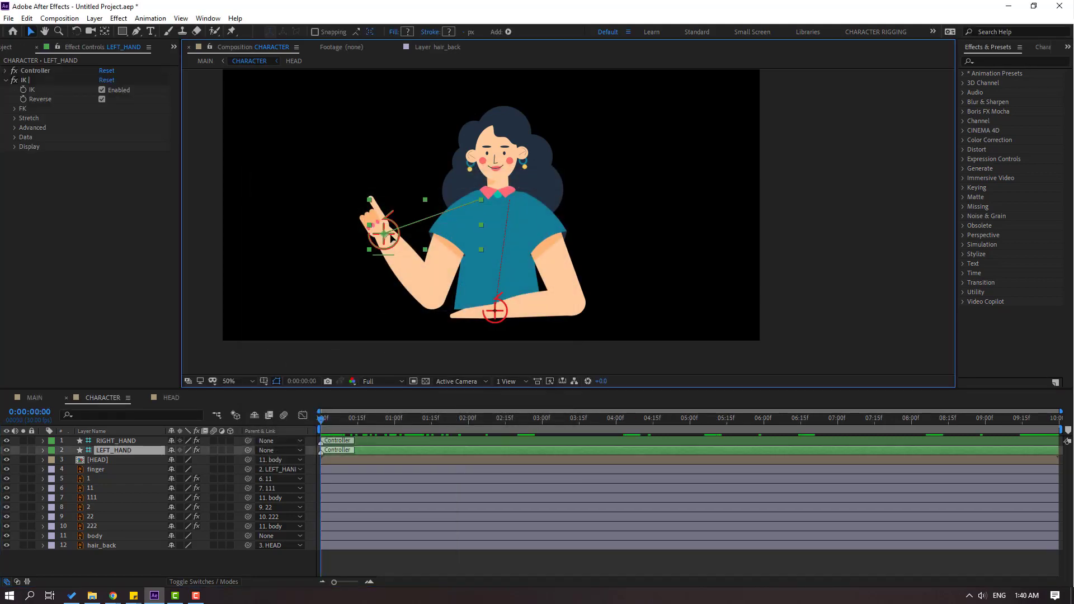
drag(391, 238, 369, 316)
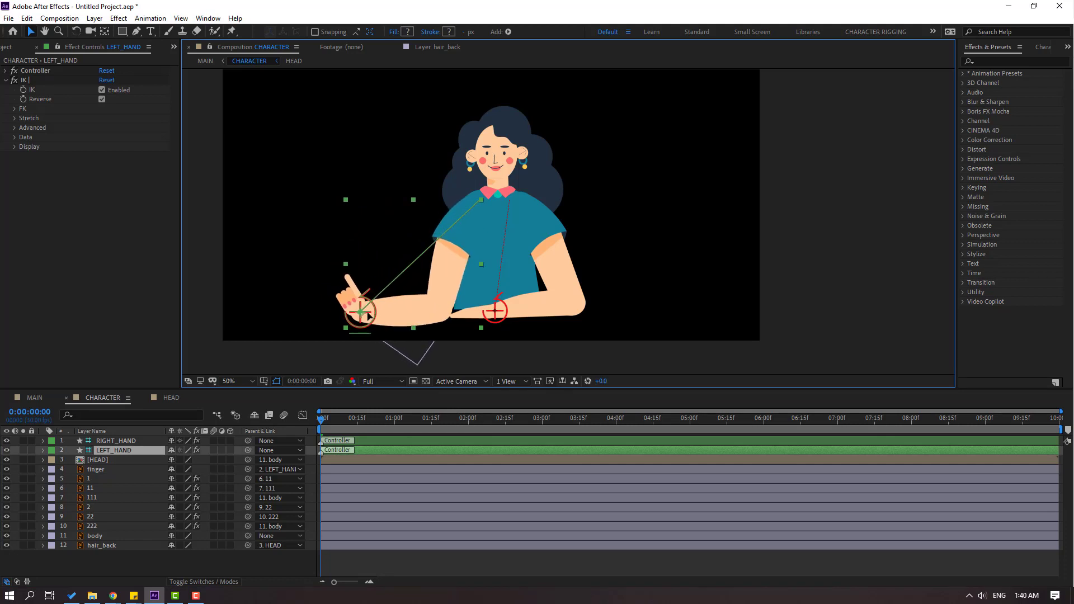
key(Return)
- In MAIN, keyframe the CHARACTER layer's Position from beyond the frame's right edge at 0:00:02:25 to 1019, 604 at 0:00:03:15
click(49, 399)
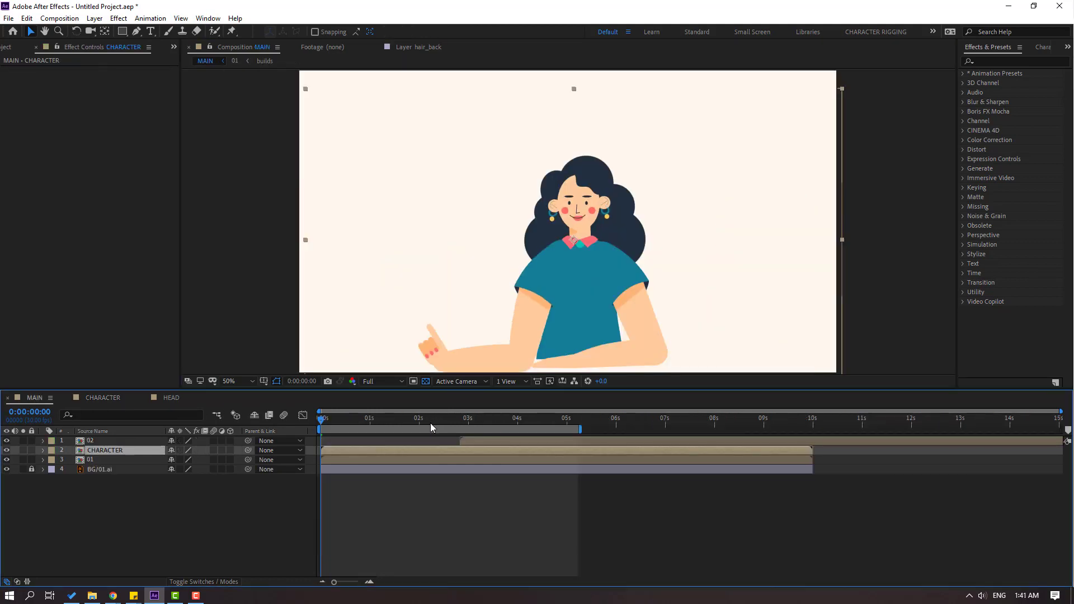
drag(430, 422, 465, 425)
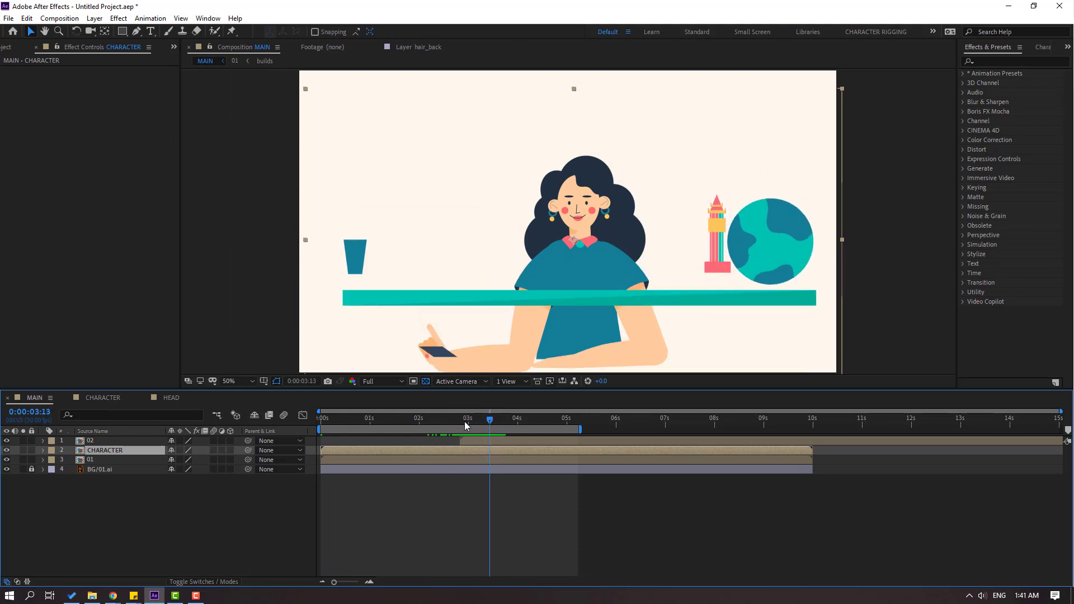
key(Page_Up)
key(Page_Up)
key(Page_Up)
key(Page_Up)
key(Page_Up)
key(Page_Up)
key(Page_Up)
key(Page_Up)
key(Page_Up)
key(Page_Up)
key(Page_Up)
key(Page_Up)
key(Page_Up)
key(Page_Up)
key(Page_Up)
key(Page_Up)
key(Page_Up)
key(Page_Up)
key(p)
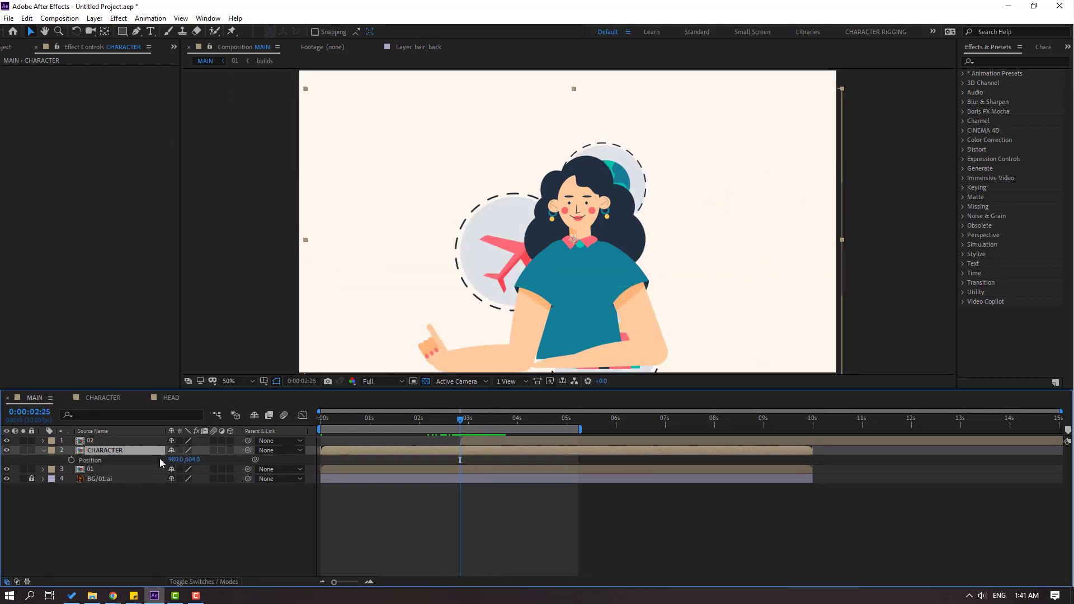
drag(176, 461, 493, 423)
click(71, 459)
drag(180, 459, 106, 465)
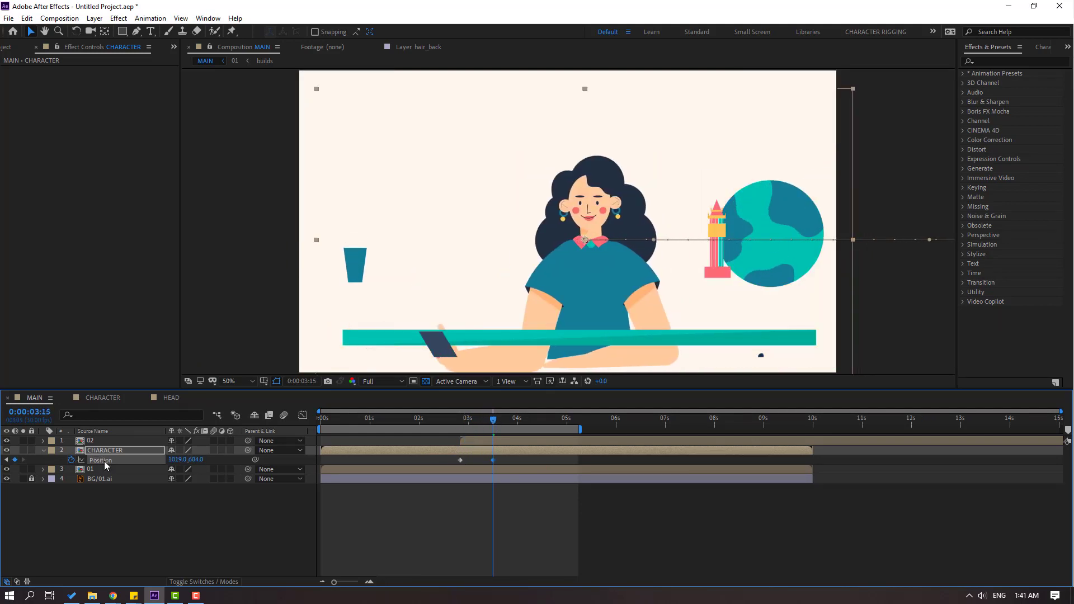
- Easy Ease both CHARACTER Position keyframes, start the work area near 0:00:01:25, move the end keyframe to about 0:00:03:25, and preview
right_click(460, 460)
mouse_move(526, 452)
click(646, 489)
drag(319, 429, 411, 429)
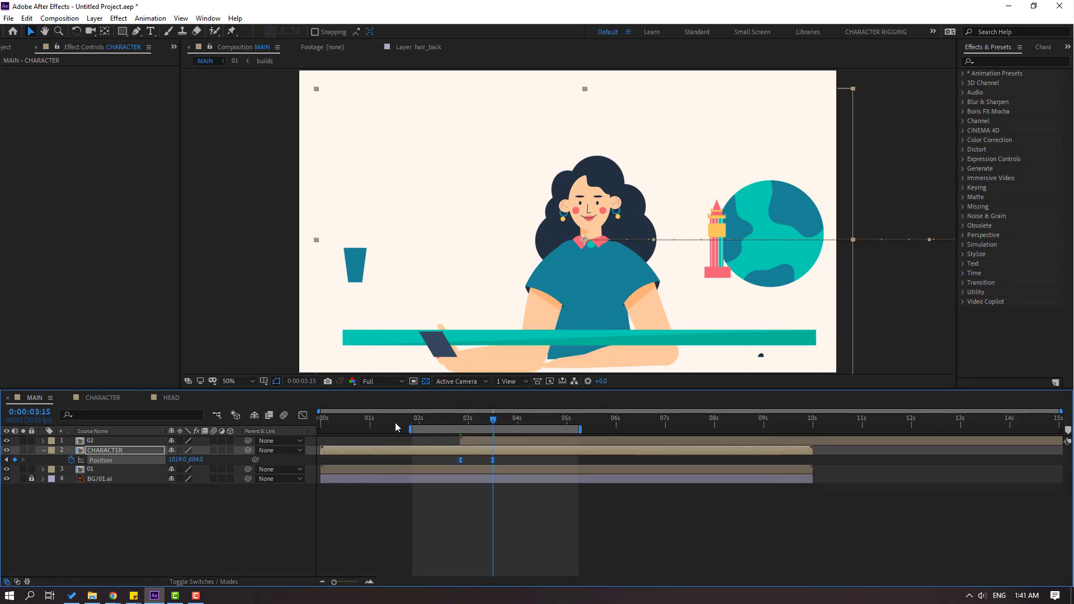
drag(495, 460, 509, 460)
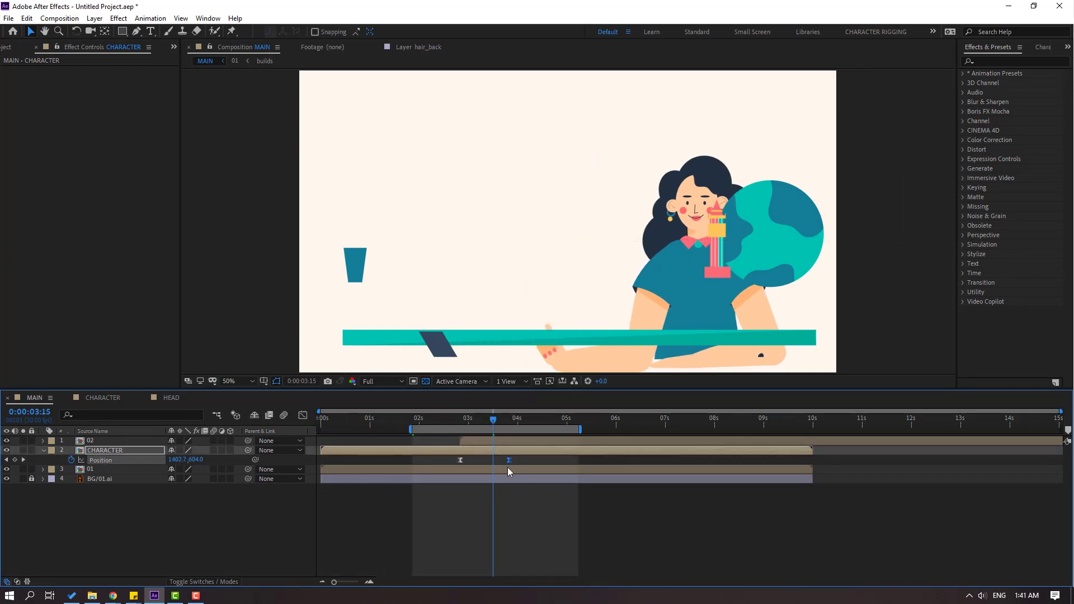
key(space)
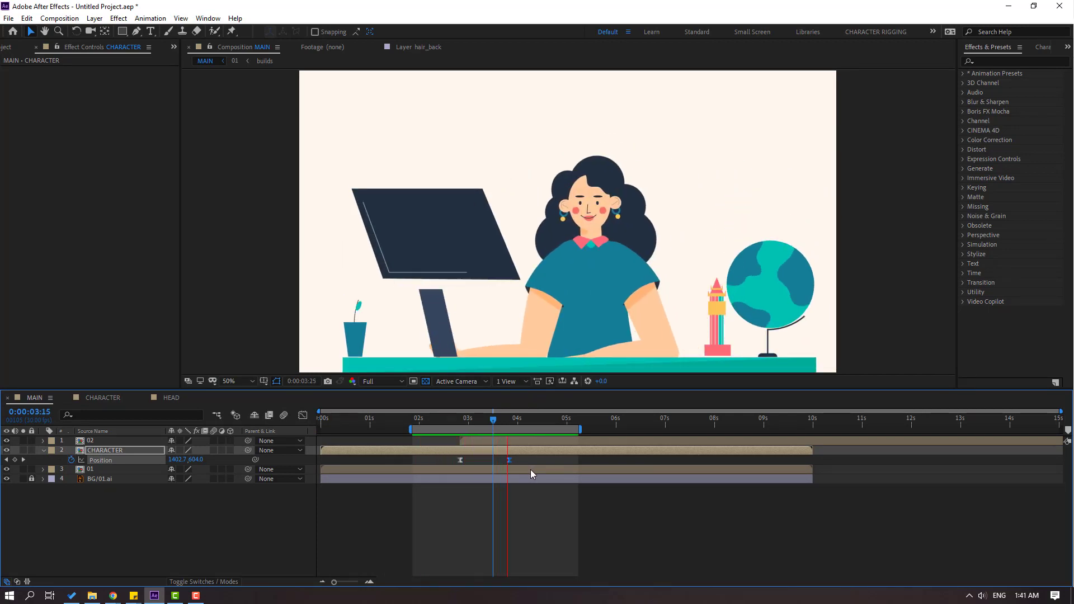
key(space)
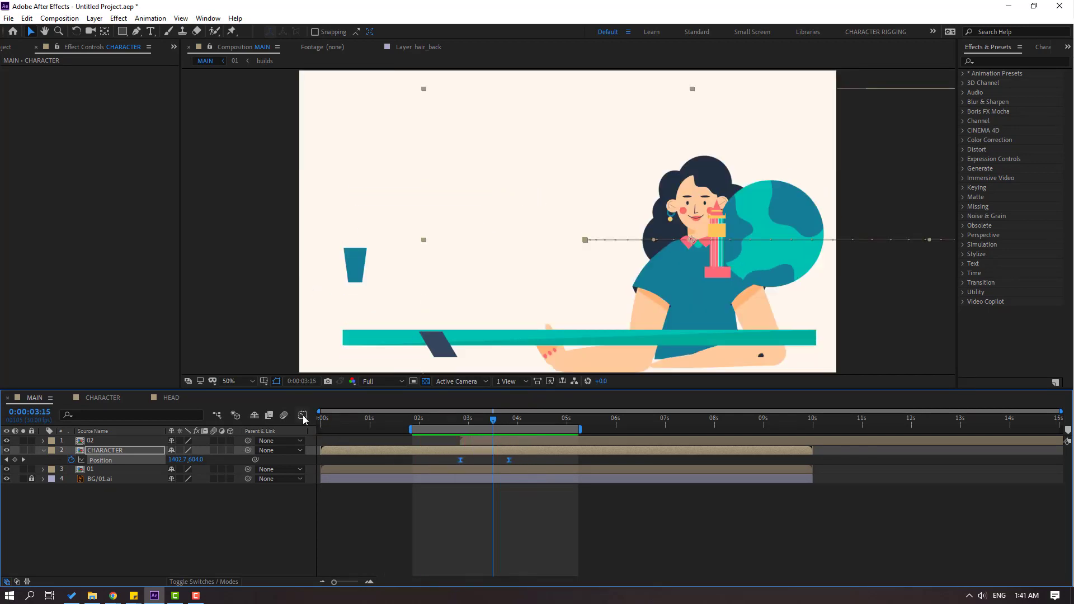
- Reshape the CHARACTER Position speed curve into an early sharp peak with a long slow-down, lengthening both ease handles, and preview the entrance
click(303, 416)
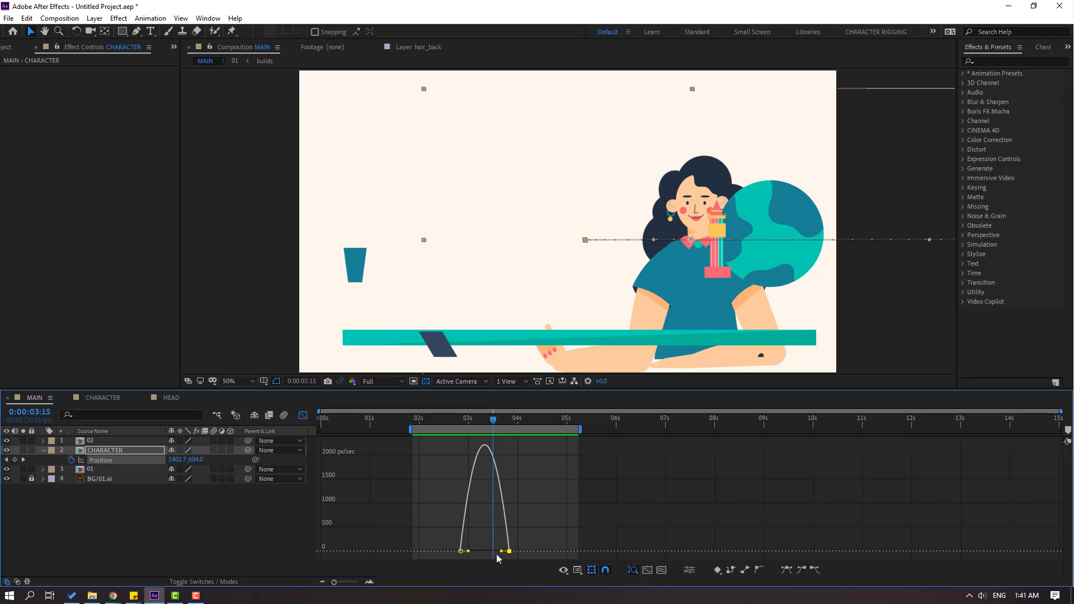
drag(497, 554, 485, 552)
key(space)
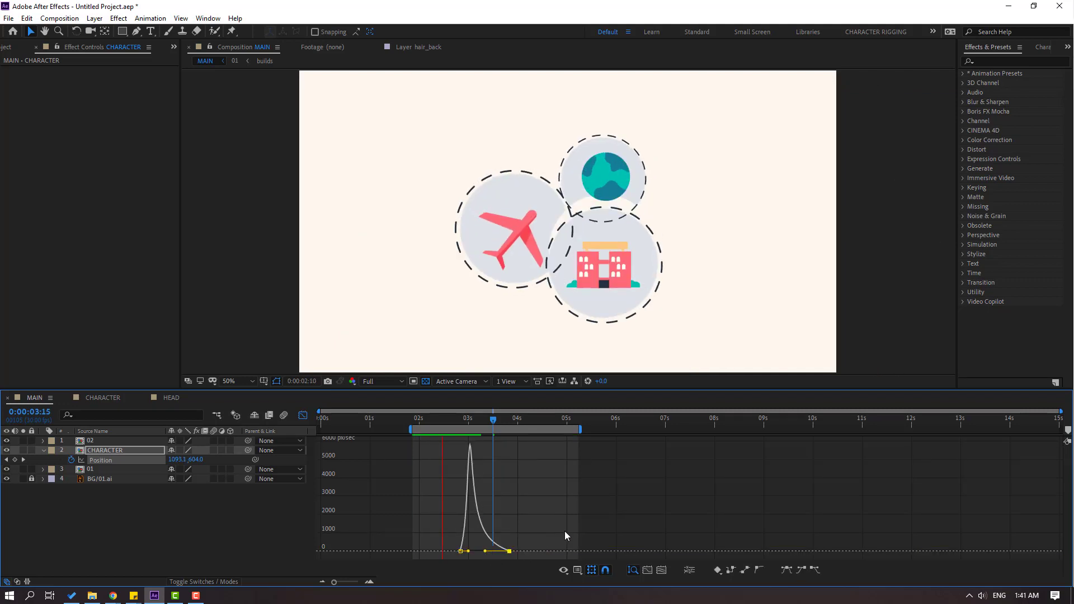
key(space)
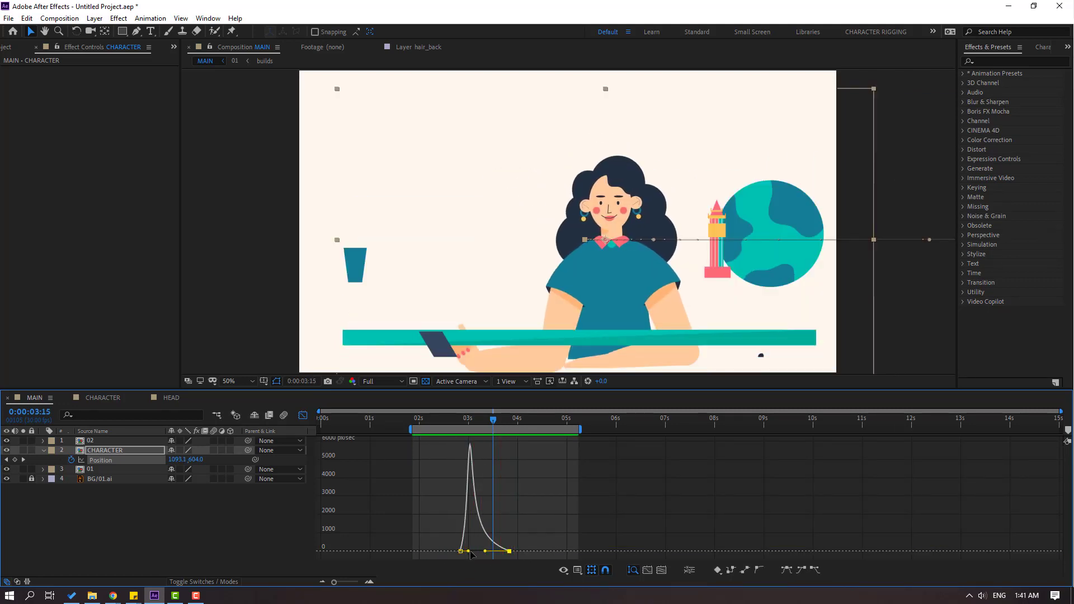
drag(470, 552, 473, 551)
key(space)
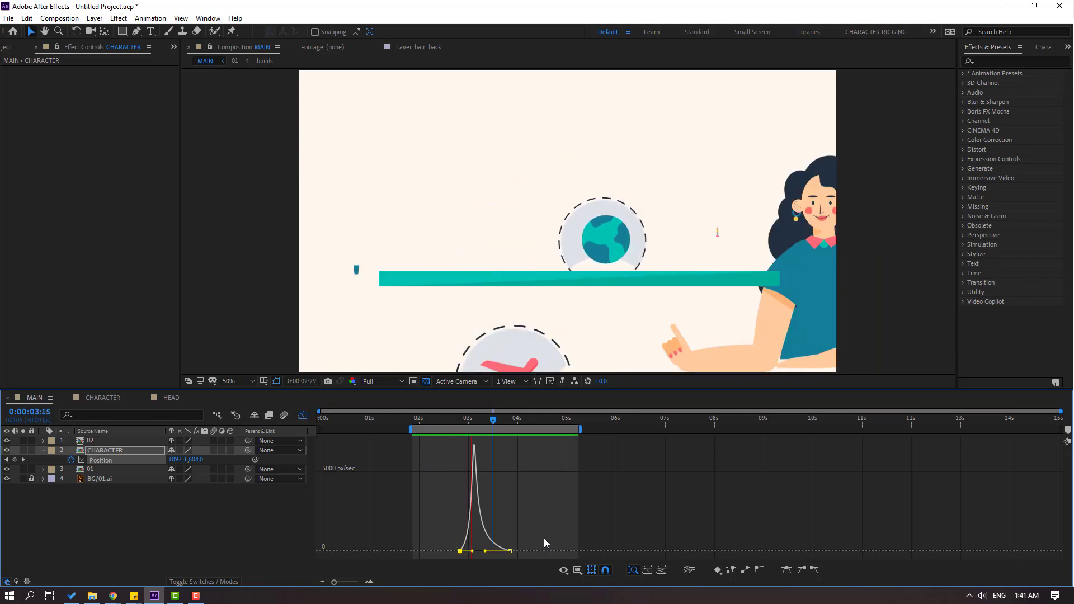
key(space)
key(shift+F3)
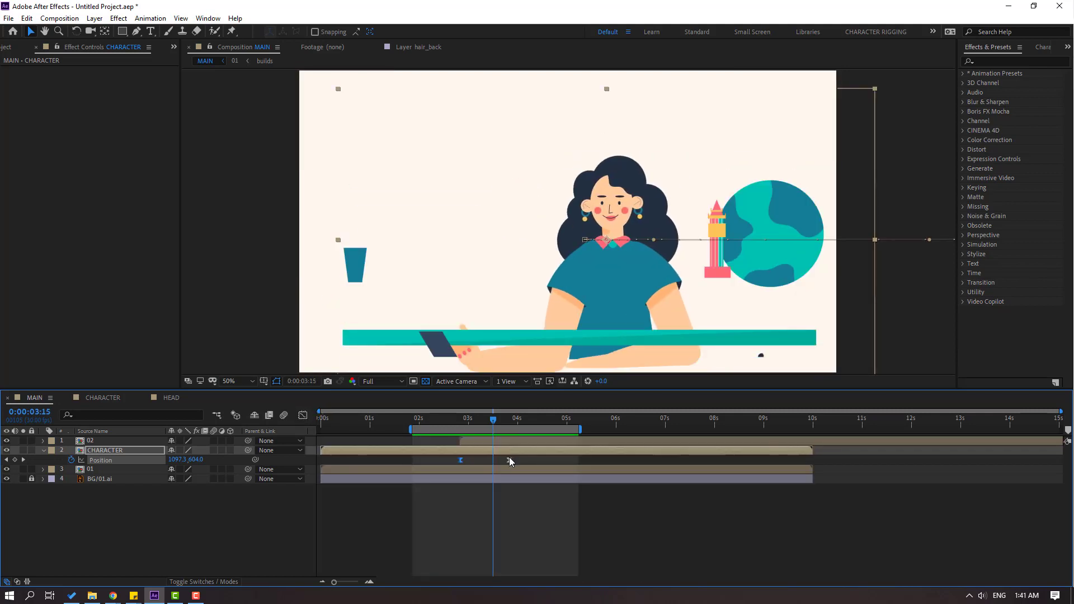
- Move the CHARACTER layer's last Position keyframe to about 0:00:04:04, extend the work area end to about 0:00:06:03, and preview
drag(513, 462, 526, 462)
drag(580, 429, 623, 429)
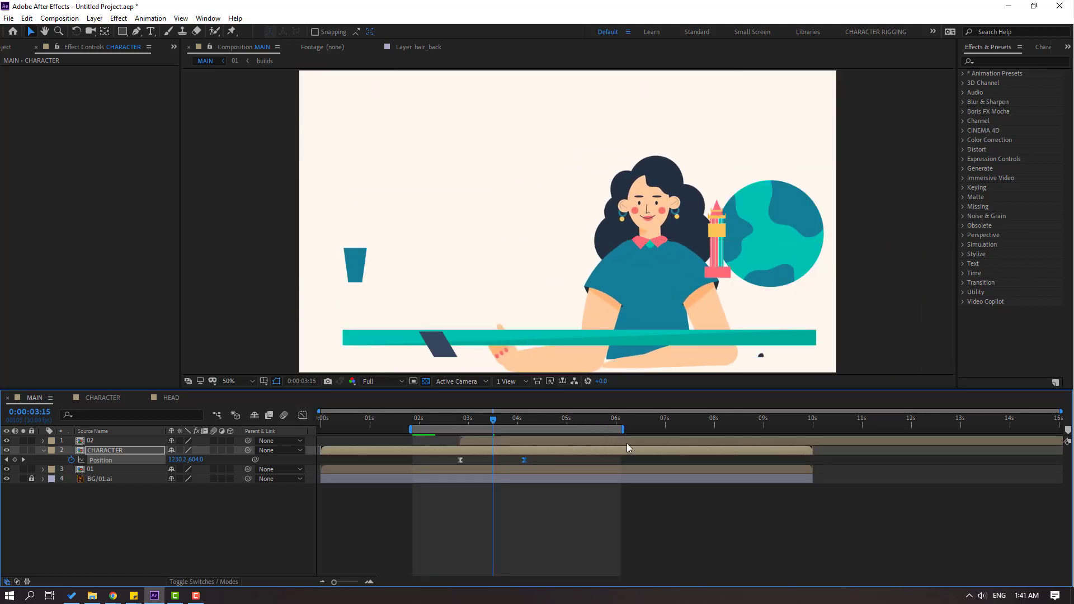
key(space)
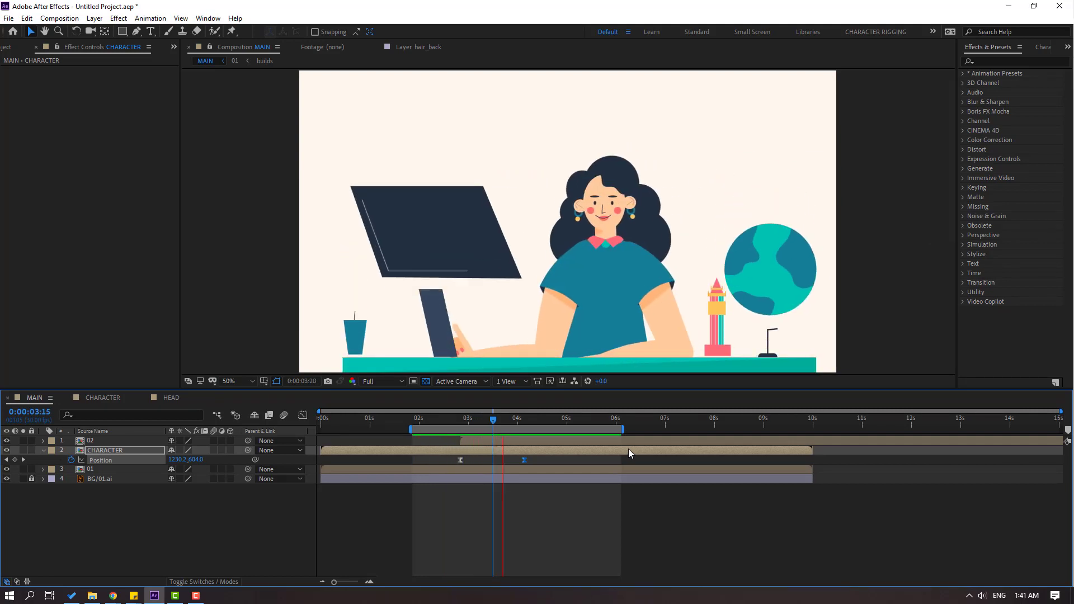
key(space)
- At 0:00:02:25, open the CHARACTER composition and keyframe the body layer's Rotation at 21°
click(462, 420)
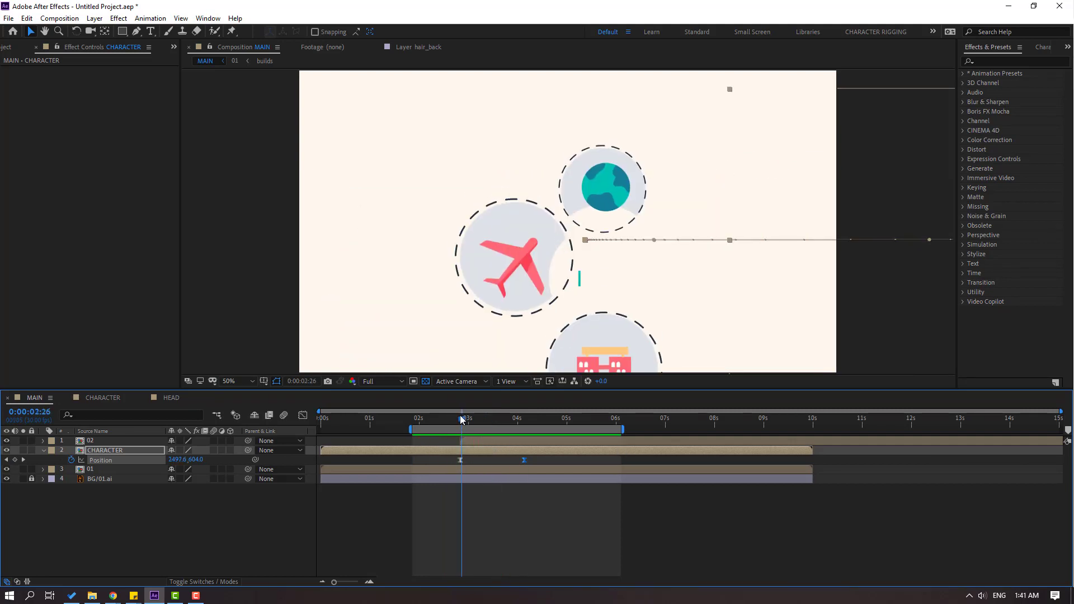
drag(462, 420, 460, 419)
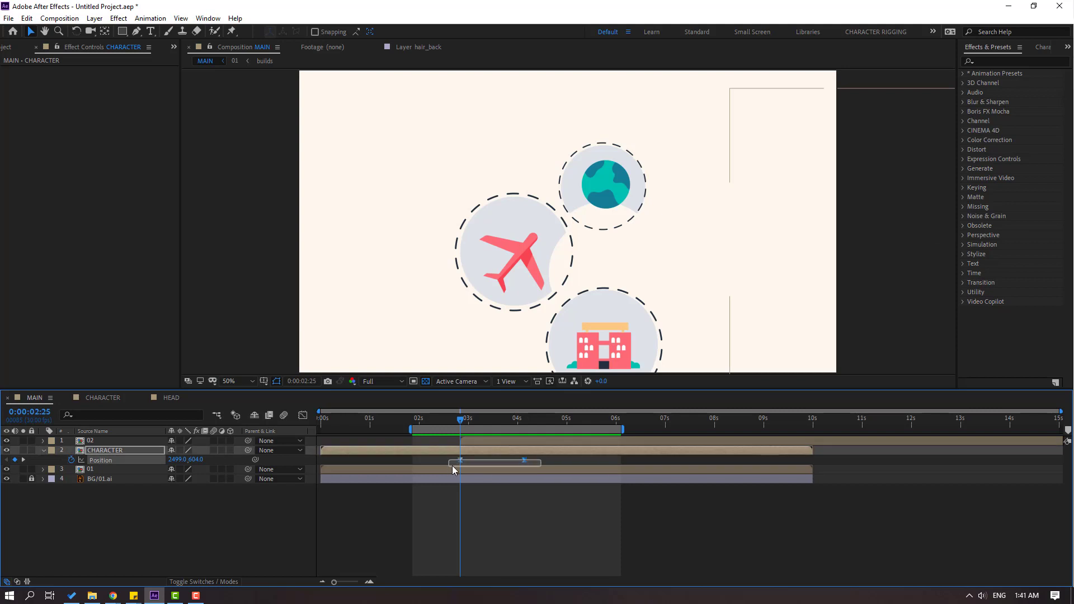
click(367, 463)
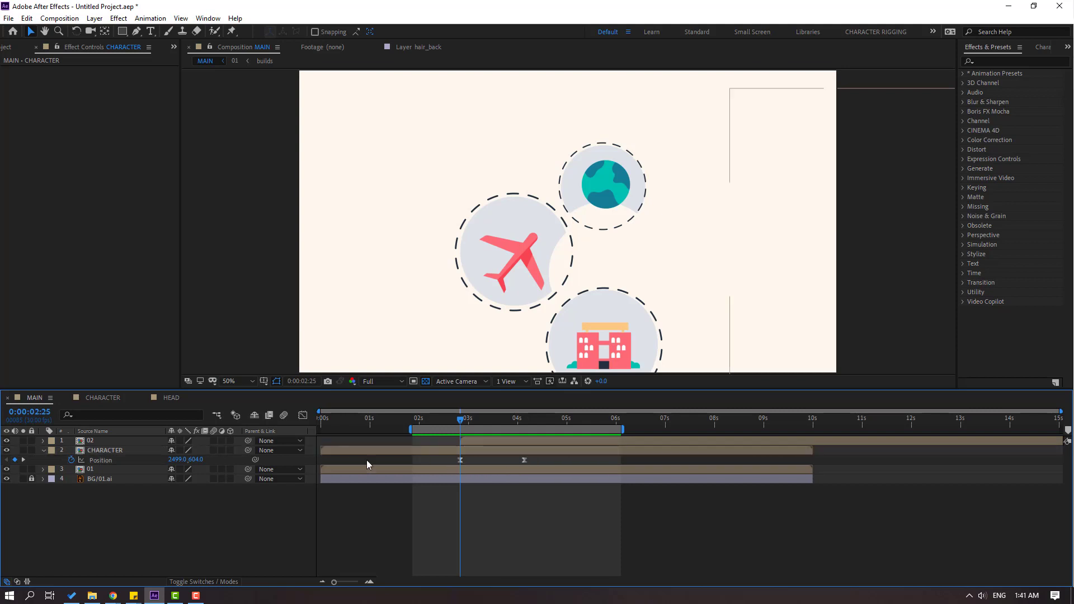
double_click(106, 451)
click(108, 451)
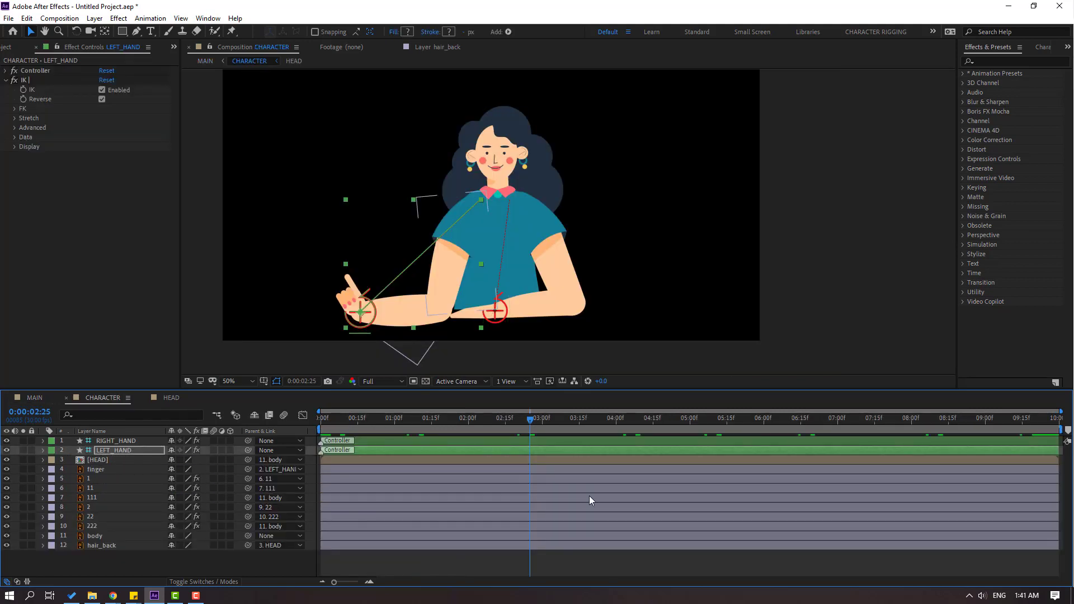
click(100, 535)
key(r)
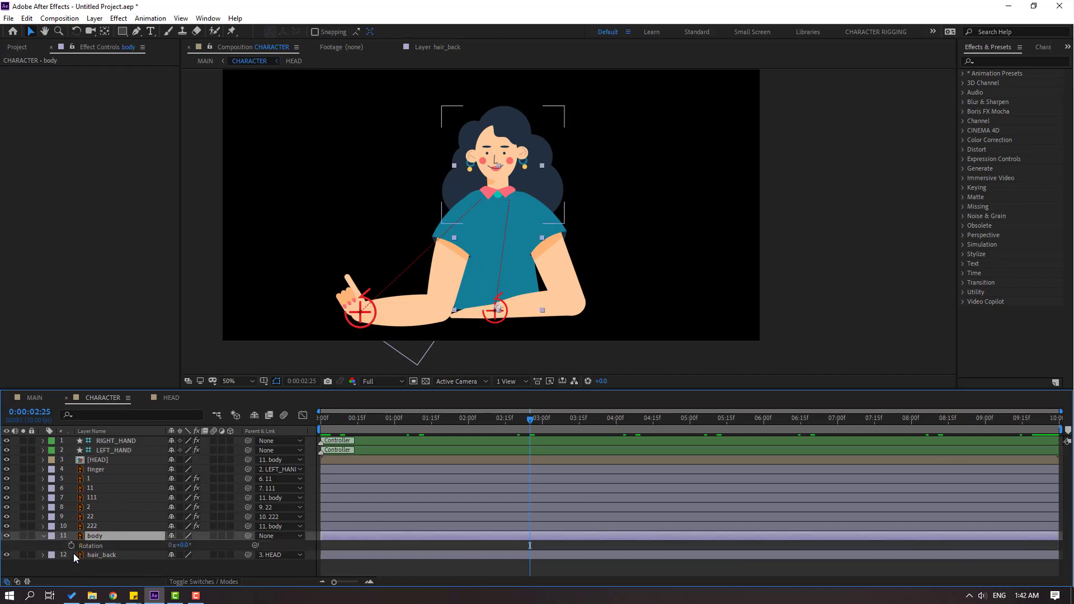
click(72, 547)
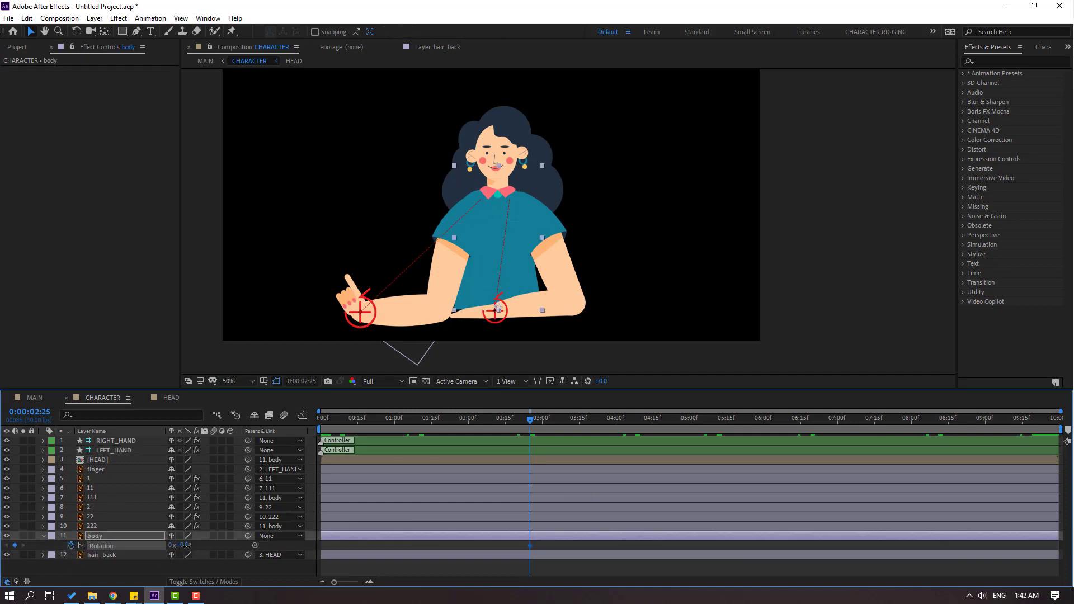
drag(189, 546, 195, 547)
- Check the entrance timing in MAIN and keyframe the body layer's Rotation in CHARACTER at -10° at 0:00:03:18
key(shift+Escape)
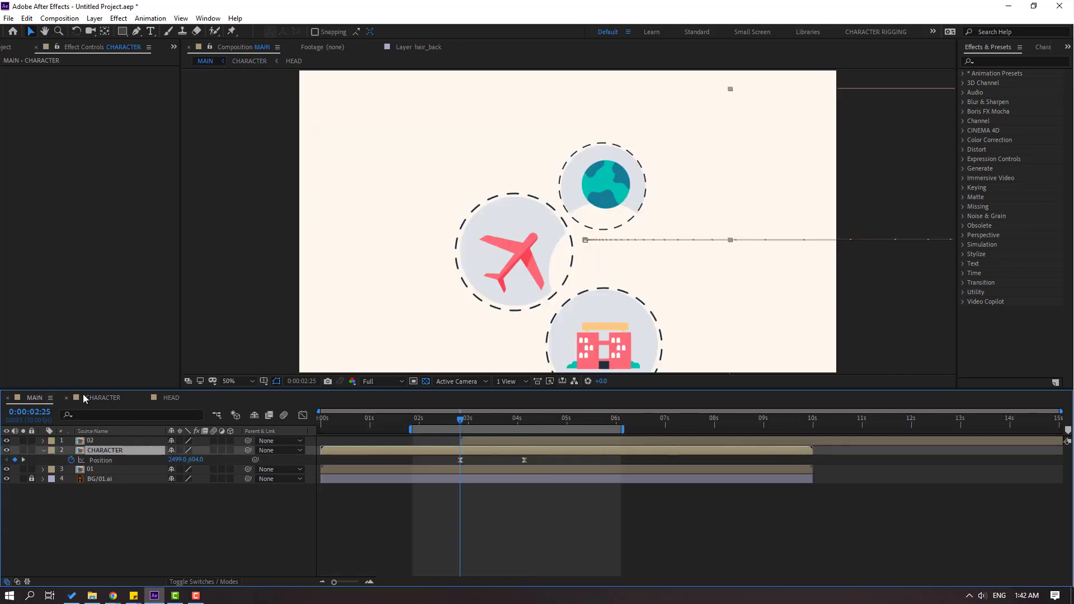
mouse_move(459, 414)
mouse_down()
mouse_move(492, 418)
mouse_move(461, 420)
mouse_up()
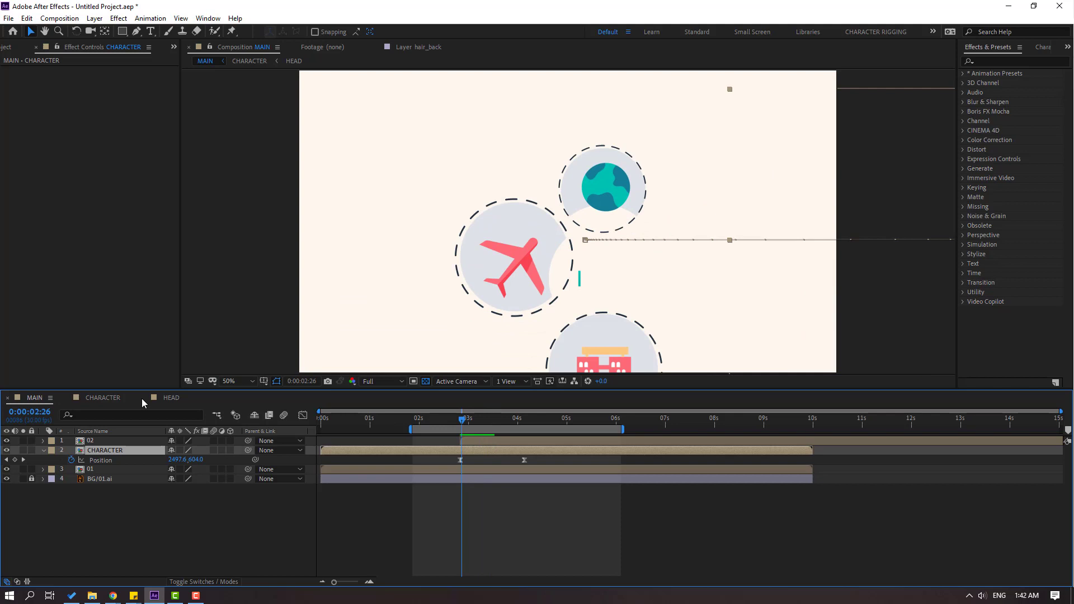
click(112, 398)
click(35, 398)
drag(466, 420, 462, 421)
click(107, 400)
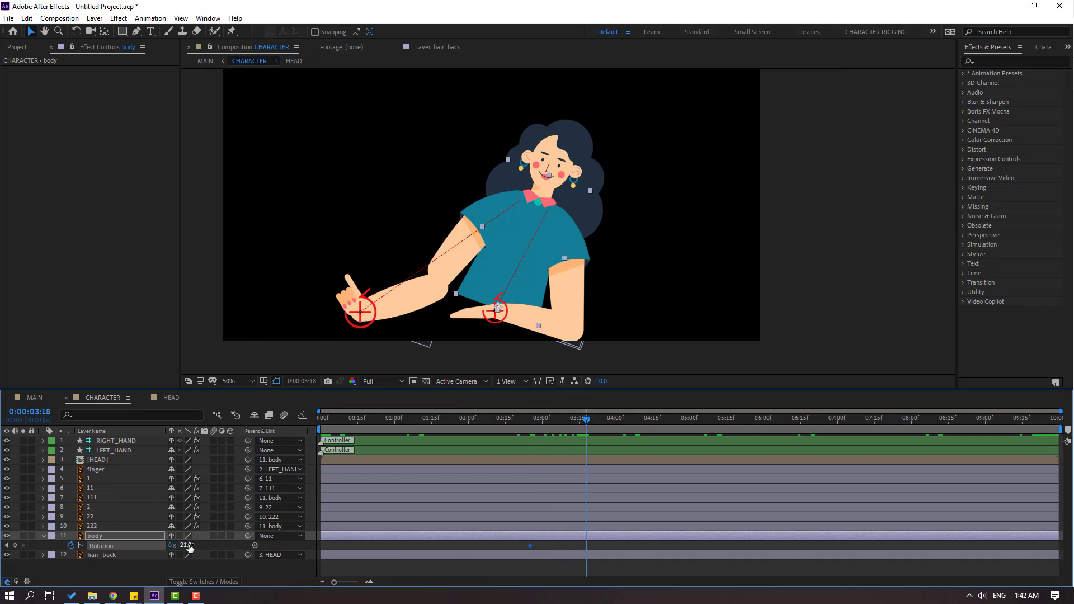
text(-10)
key(Return)
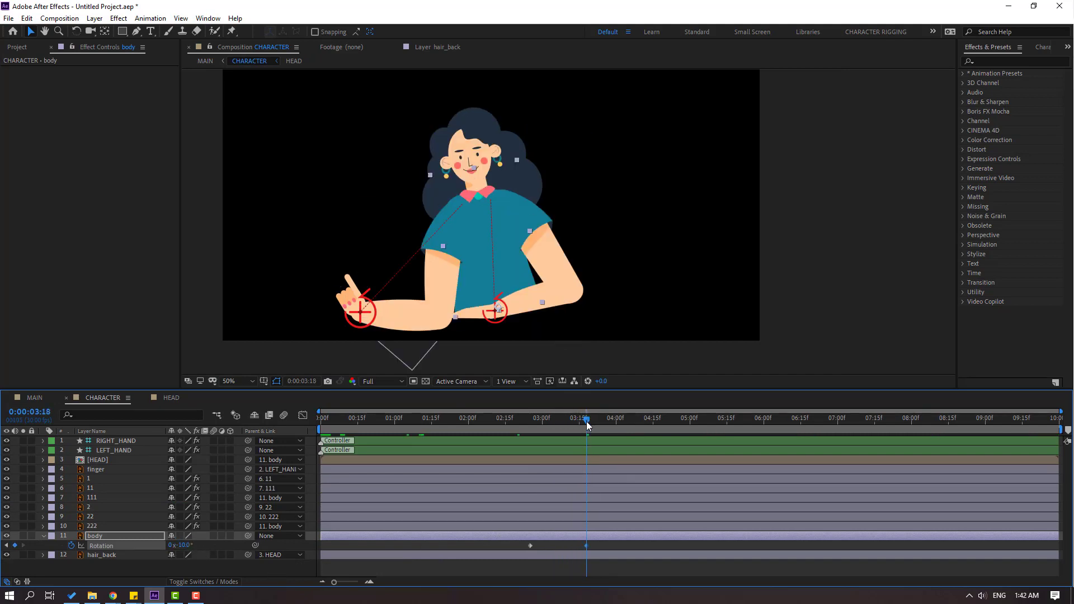
- Keyframe the body's Rotation at 5° at 0:00:03:28, 2.5° at 0:00:04:08 and 0° at 0:00:04:18
drag(612, 421, 586, 420)
click(182, 547)
key(Return)
click(183, 545)
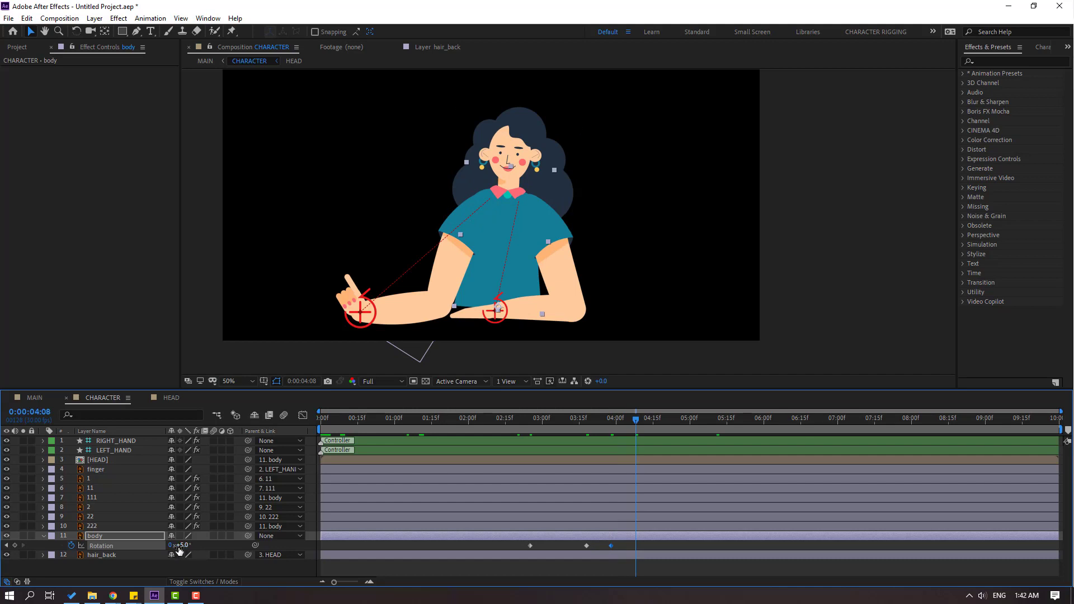
text(2.5)
key(Return)
key(shift+Page_Down)
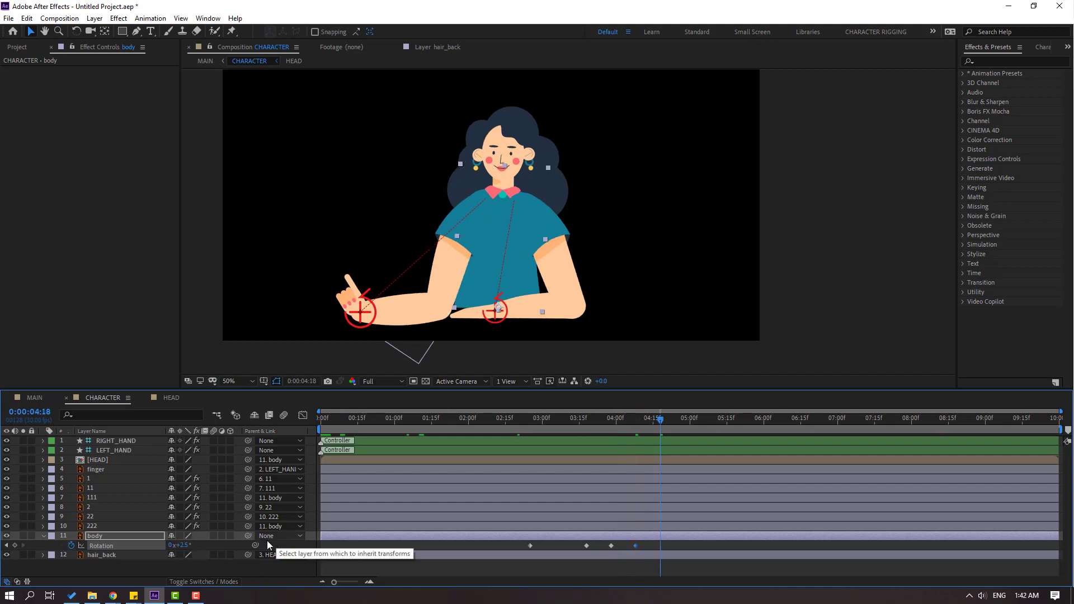
click(180, 545)
text(0)
key(Return)
- Easy Ease all body Rotation keyframes, start the CHARACTER work area near 0:00:02:11, and preview the motion there and in MAIN
drag(688, 545, 531, 547)
right_click(531, 546)
mouse_move(592, 539)
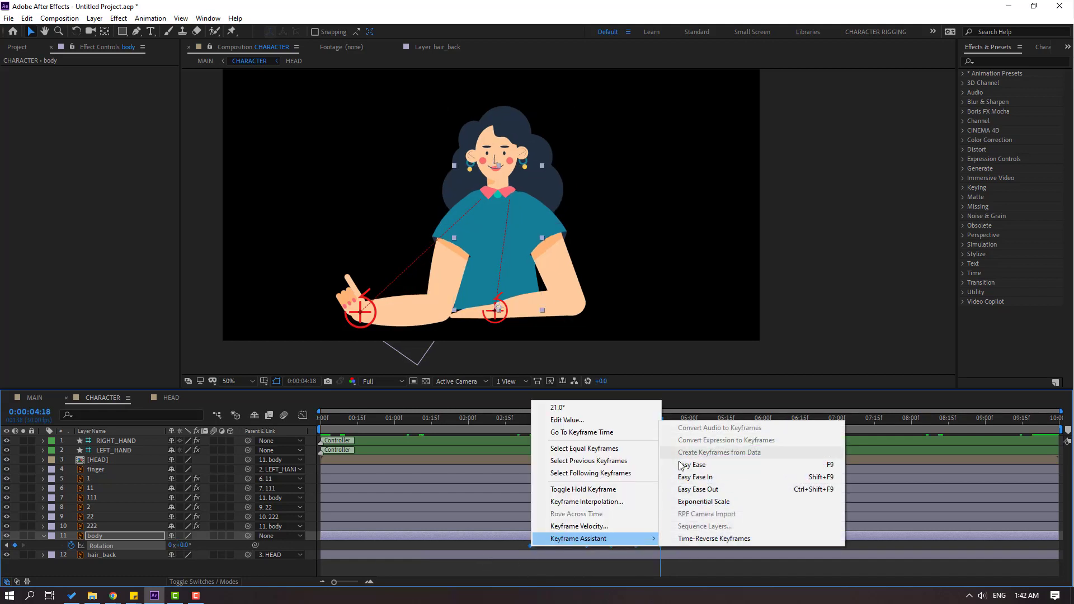
click(681, 465)
drag(446, 430, 495, 430)
key(space)
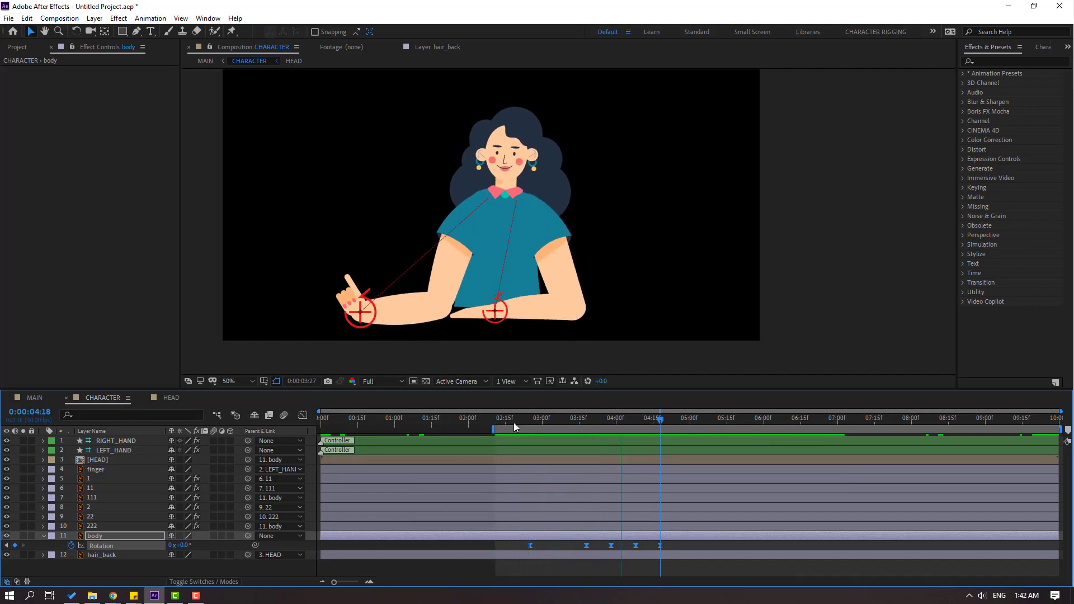
key(space)
click(35, 397)
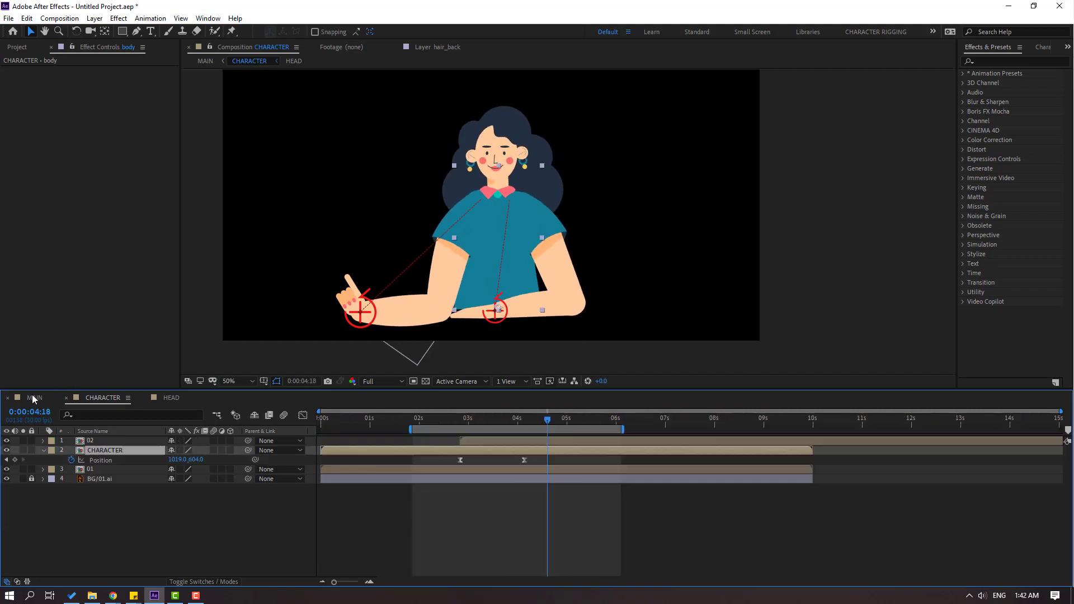
key(space)
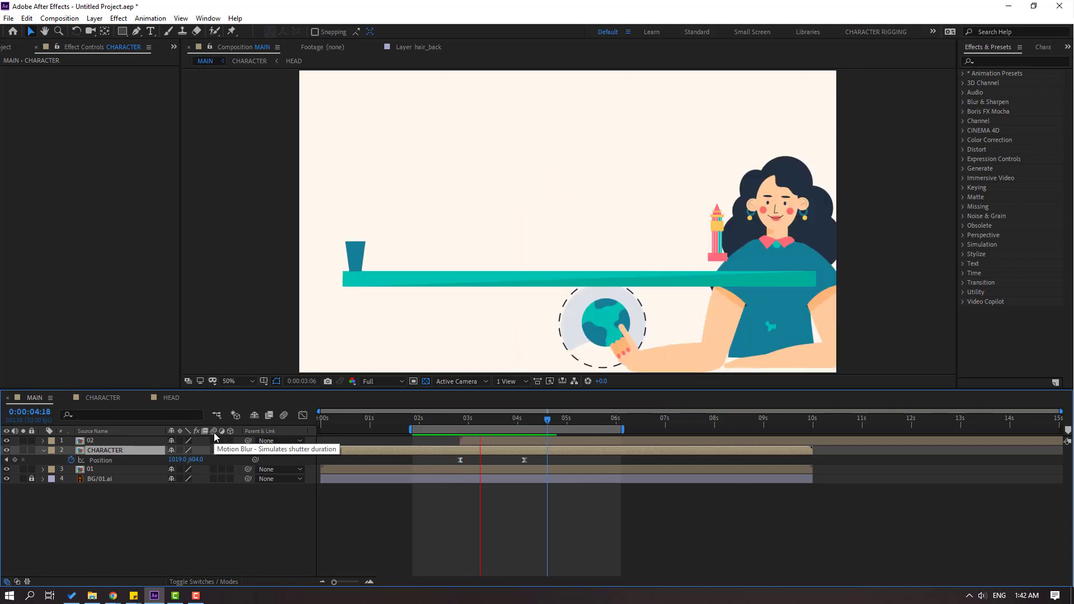
key(space)
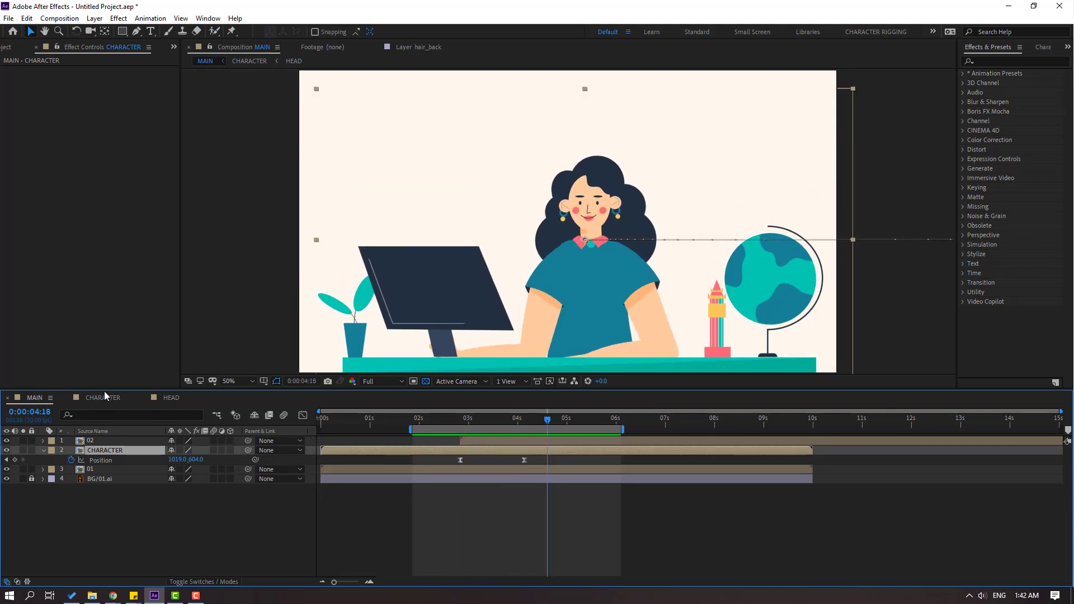
- Set the body Rotation keyframe at 0:00:04:08 to -2.5° and shift the last four rotation keyframes about 7 frames earlier
click(103, 397)
drag(616, 420, 635, 420)
click(186, 546)
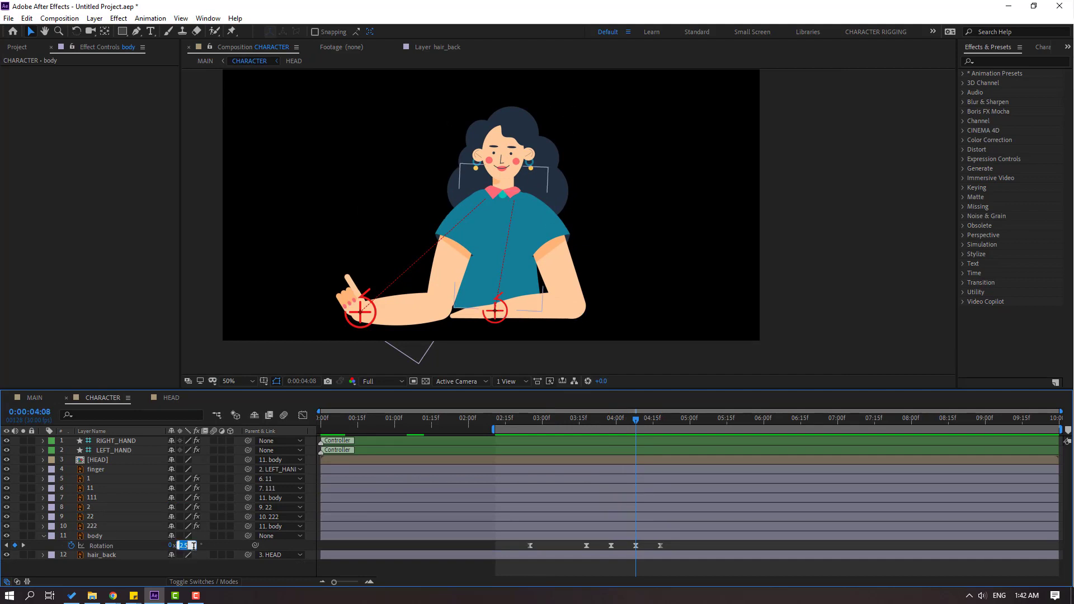
text(.5)
key(Return)
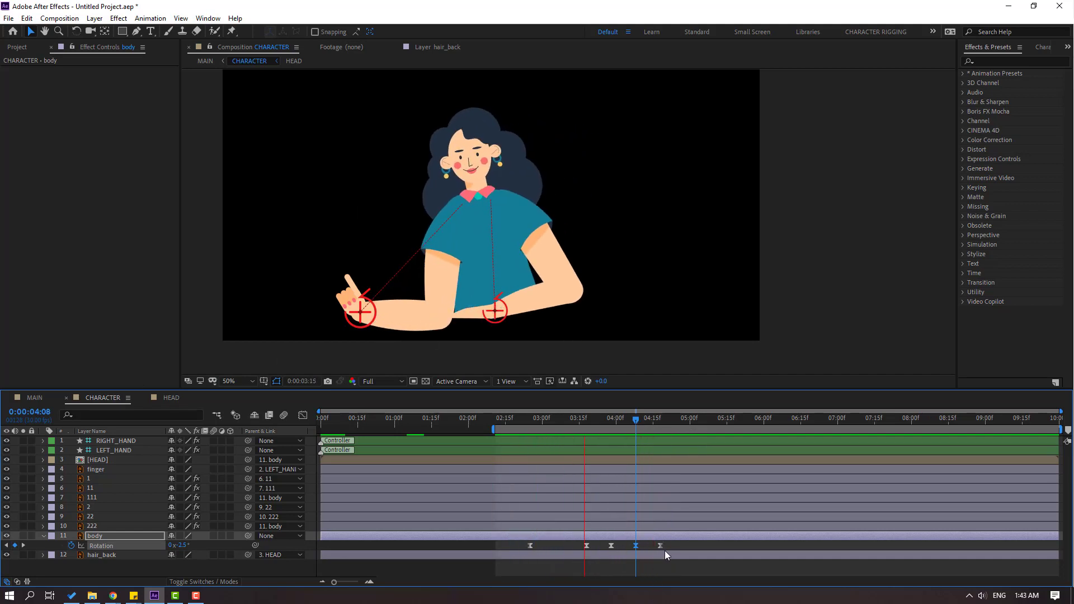
drag(664, 543, 571, 545)
key(space)
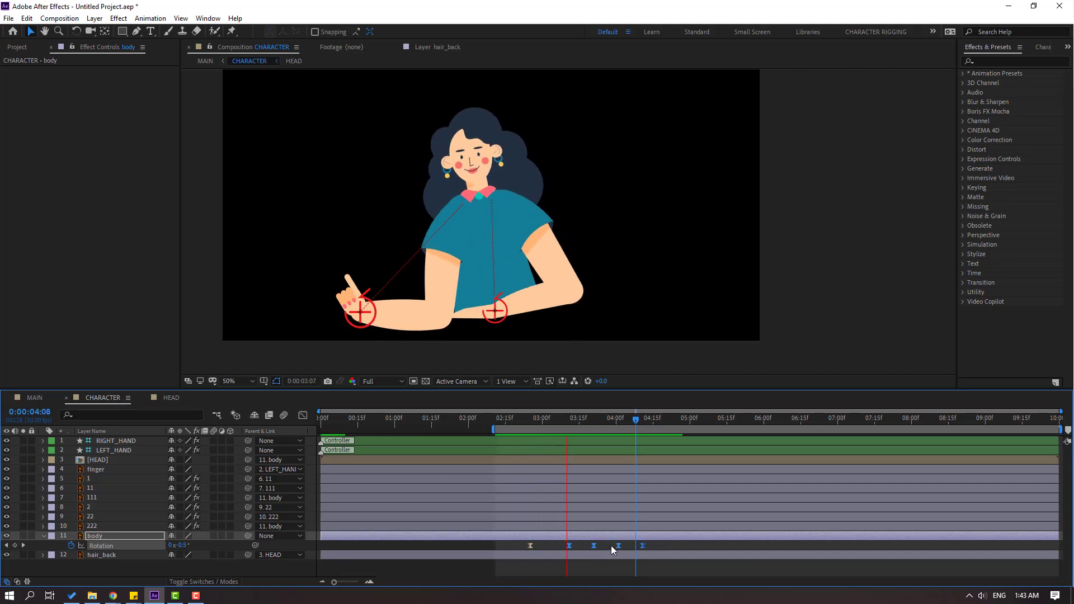
- Sharpen the body Rotation speed curve between the first two keyframes by lengthening their ease handles, and preview in CHARACTER and MAIN
key(shift+F3)
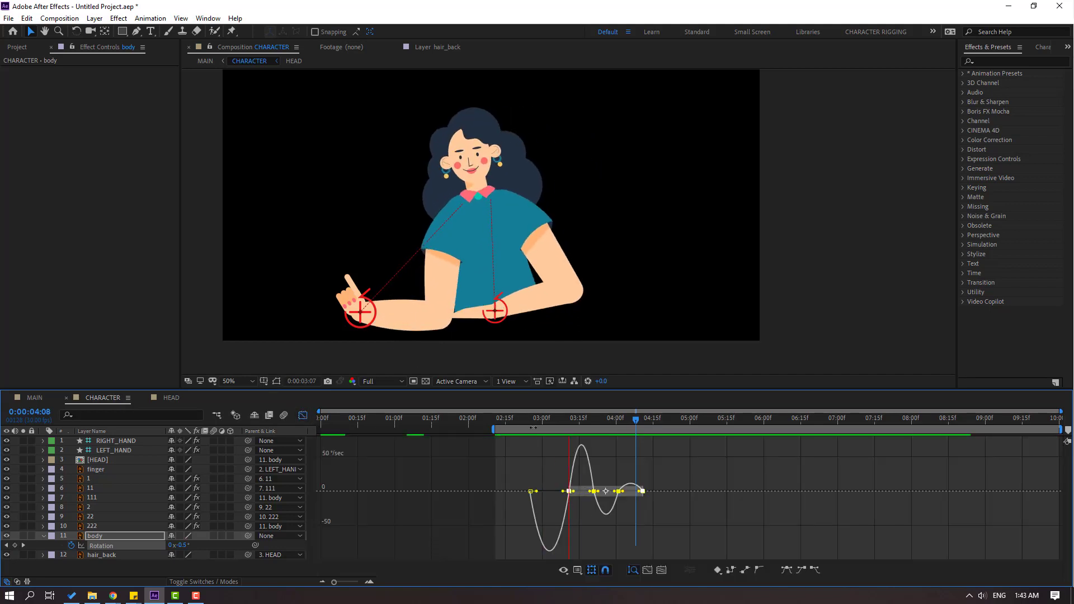
click(563, 494)
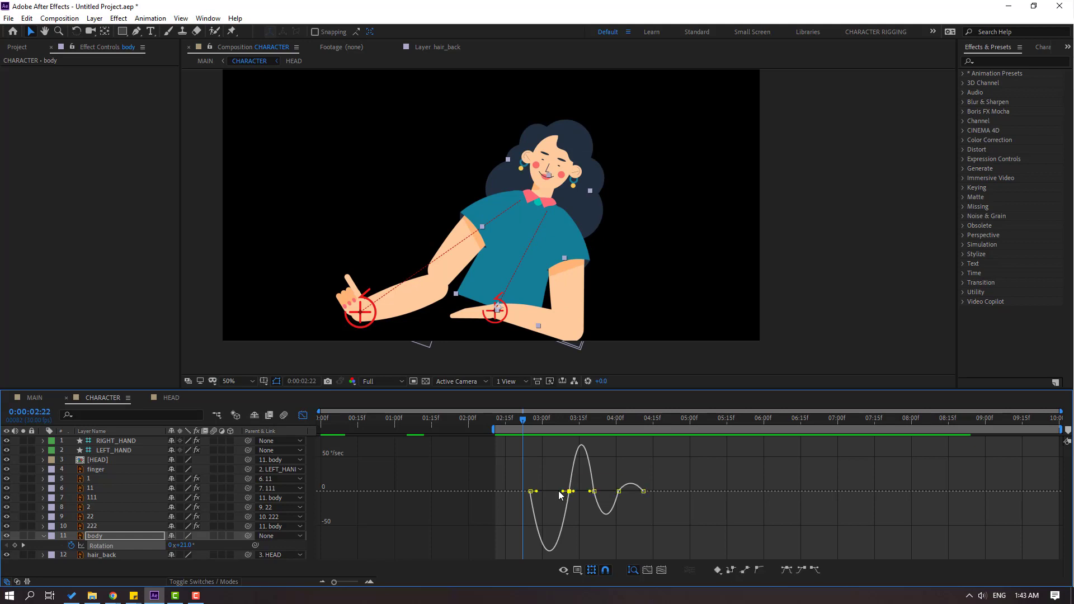
mouse_move(562, 492)
mouse_down()
mouse_move(538, 492)
mouse_move(558, 474)
mouse_up()
click(517, 488)
key(space)
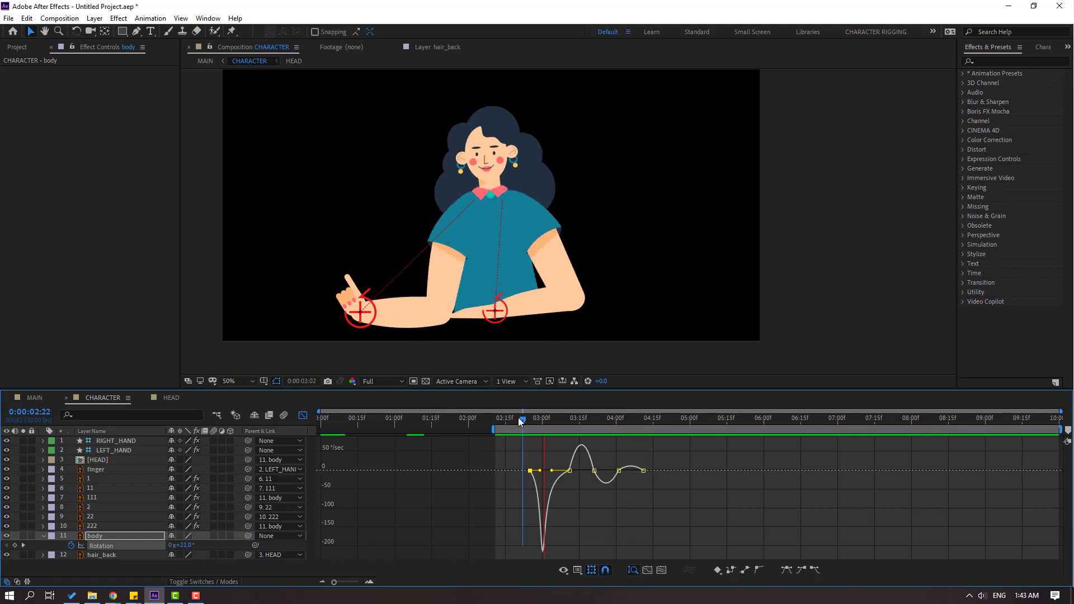
key(space)
click(35, 398)
key(space)
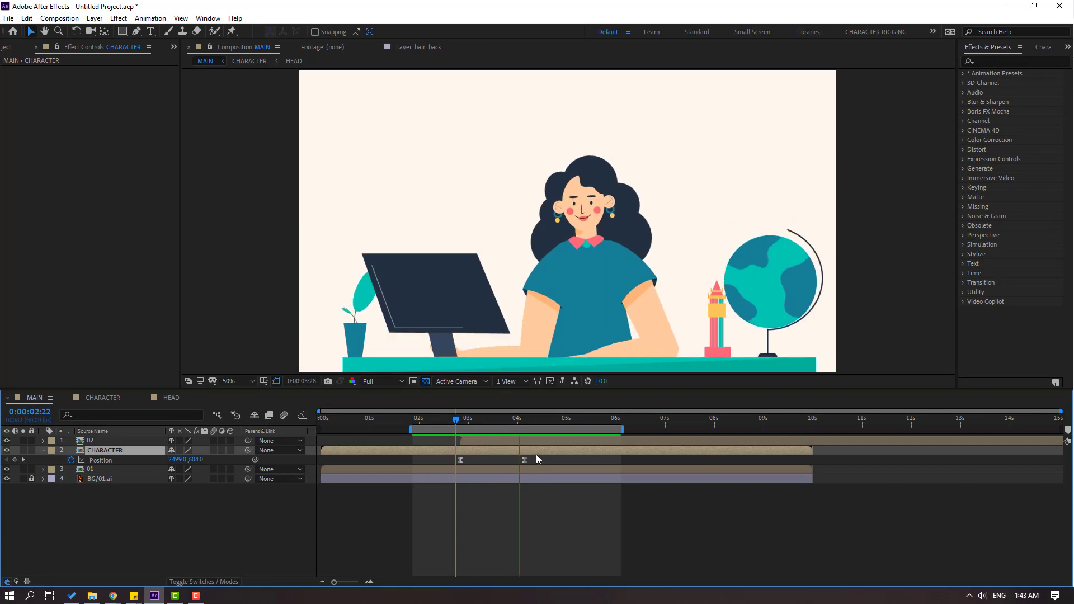
- Start the MAIN work area near 0:00:02:16 and preview the character's slide-in
key(space)
drag(409, 430, 448, 430)
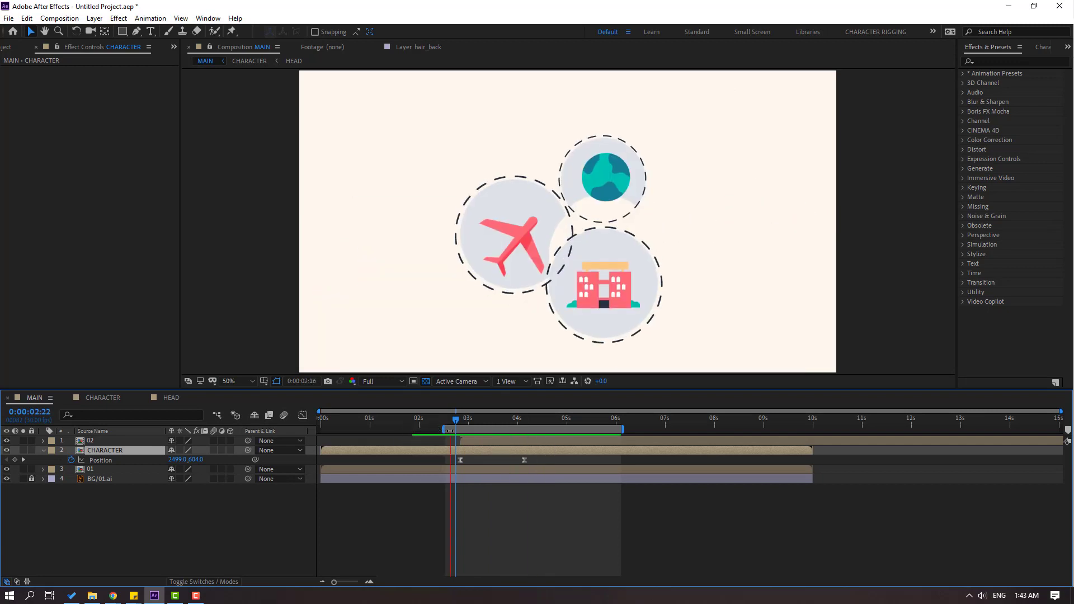
key(space)
key(space)
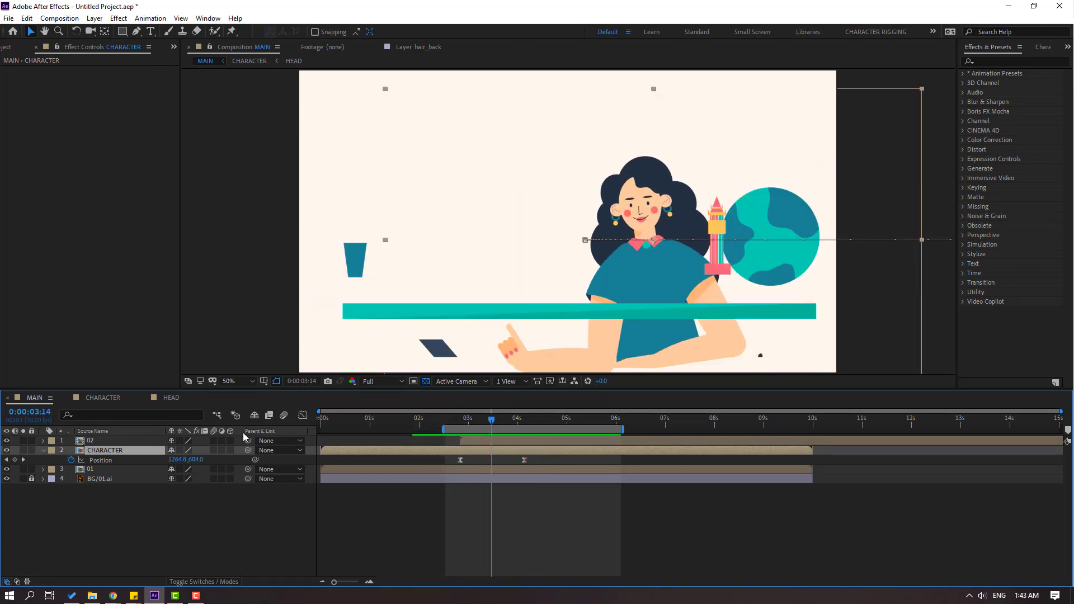
- In CHARACTER, begin a LEFT_HAND Position animation at 0:00:02:25 with the hand moved inward towards the body to 605.8, 940.0
click(106, 399)
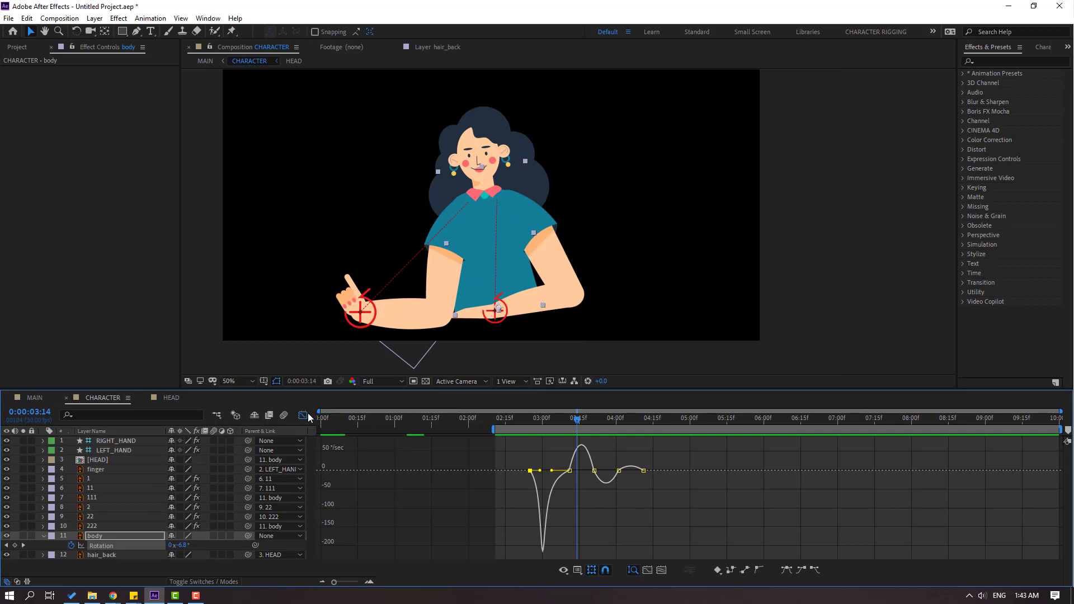
click(303, 416)
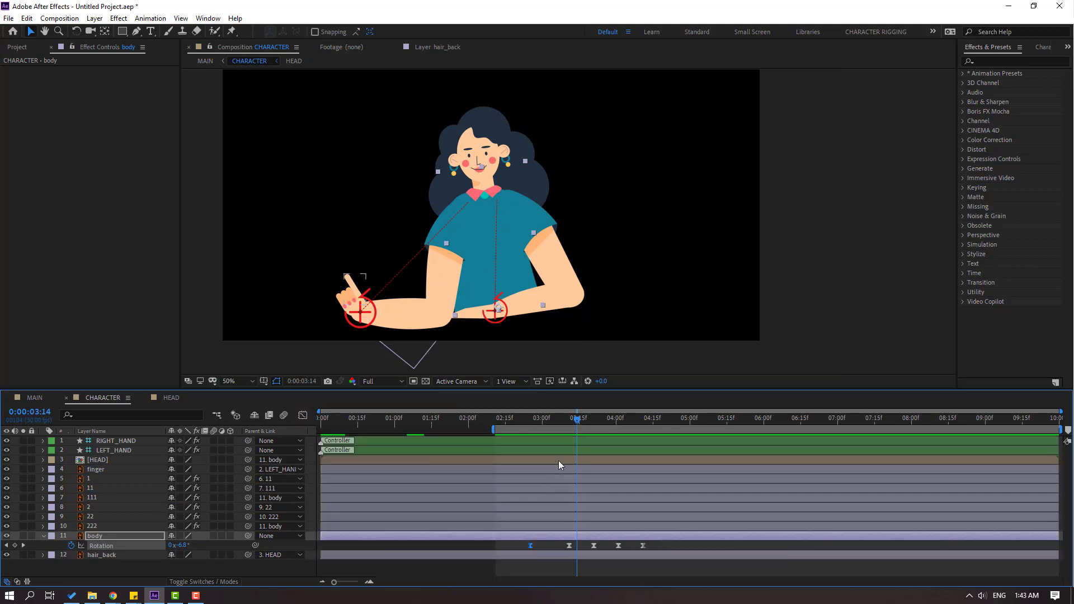
drag(546, 417, 530, 417)
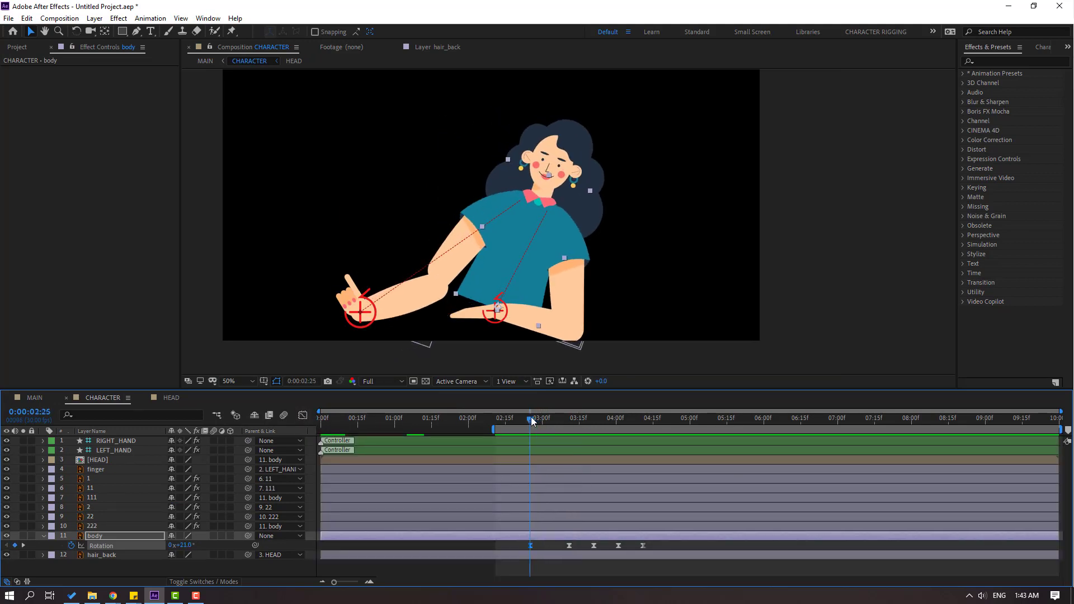
click(115, 450)
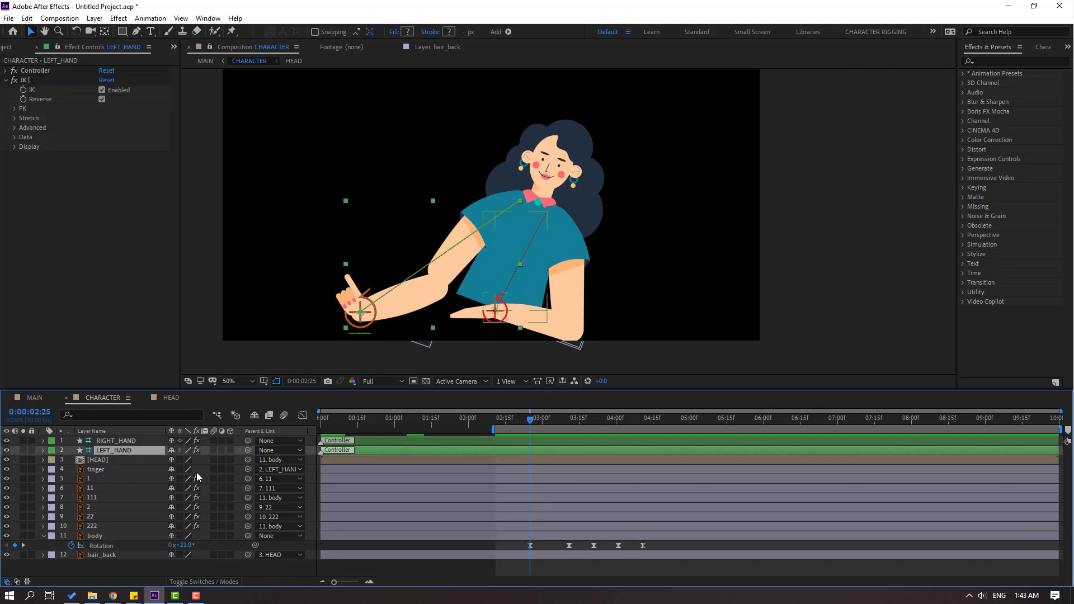
key(p)
drag(374, 328, 399, 316)
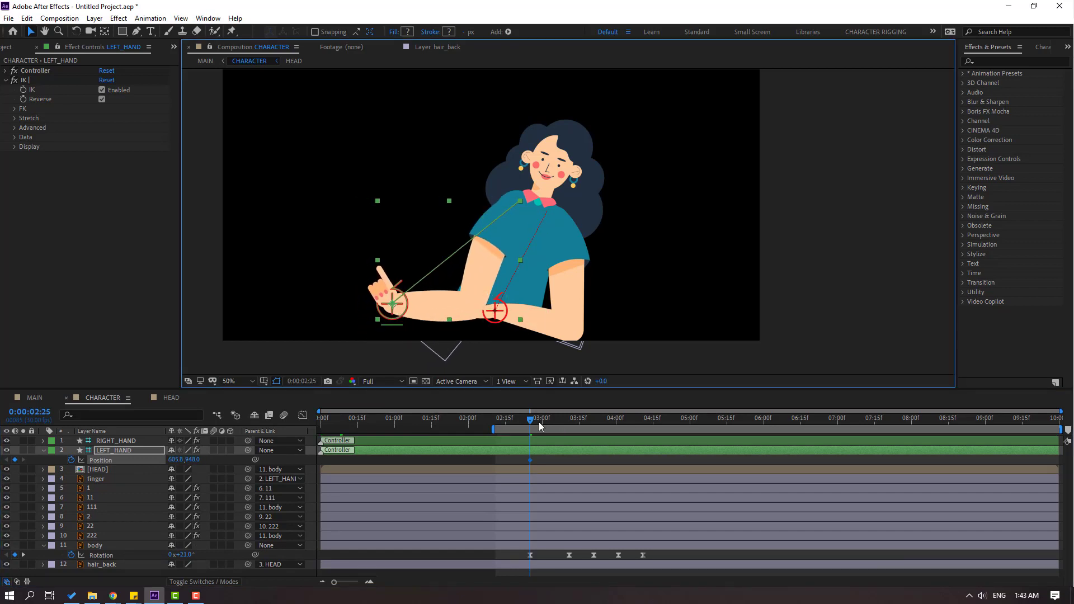
- Keyframe LEFT_HAND swinging outward at 0:00:03:11 and settling back at 0:00:03:27 and 0:00:04:10, and apply Easy Ease to all its Position keyframes
drag(540, 426, 568, 423)
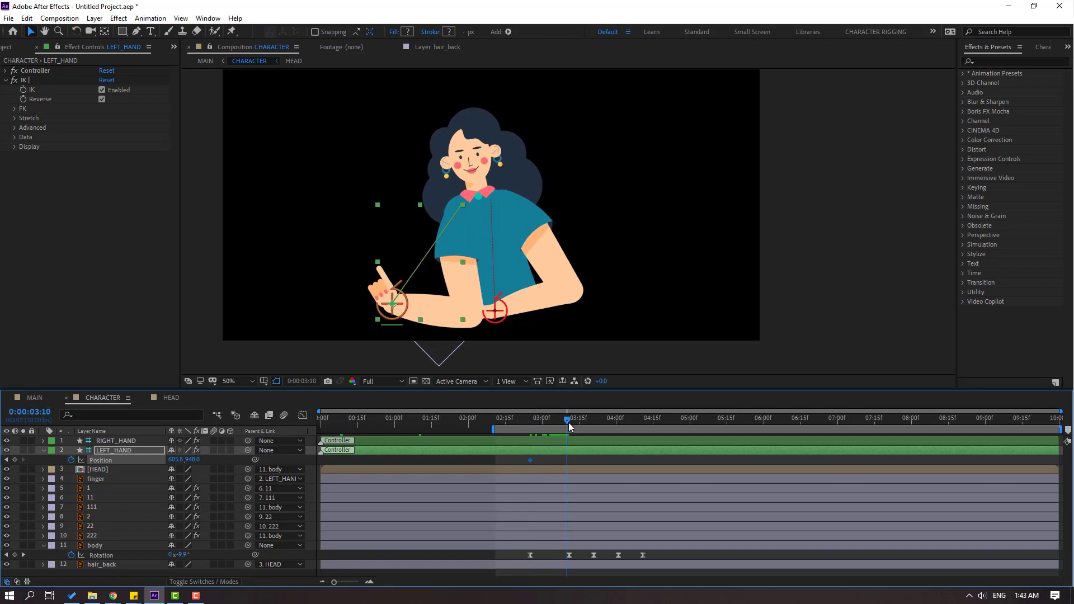
drag(405, 312, 351, 303)
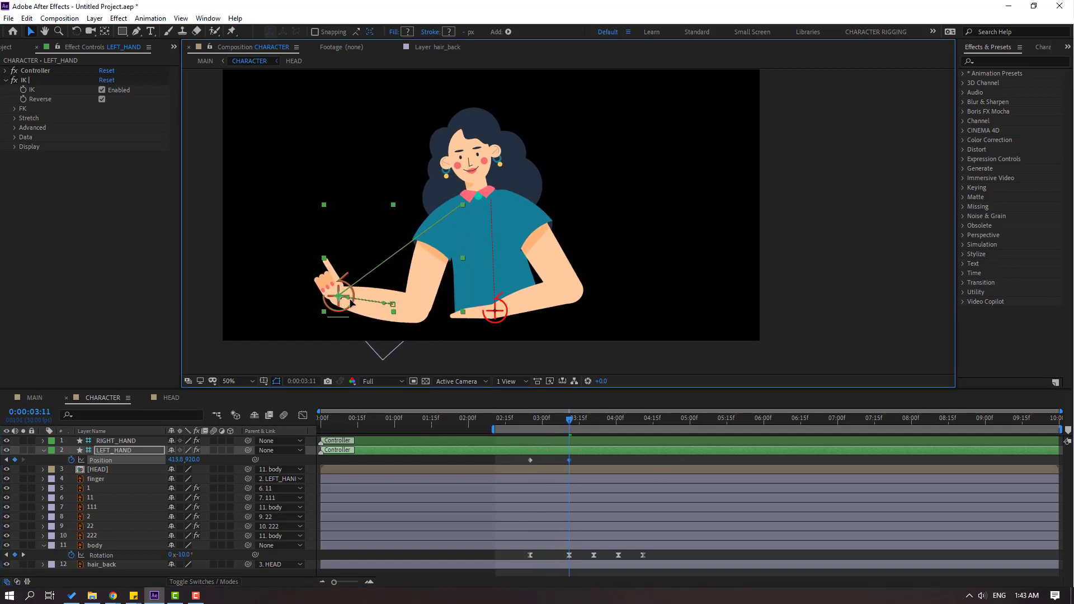
drag(523, 418, 609, 419)
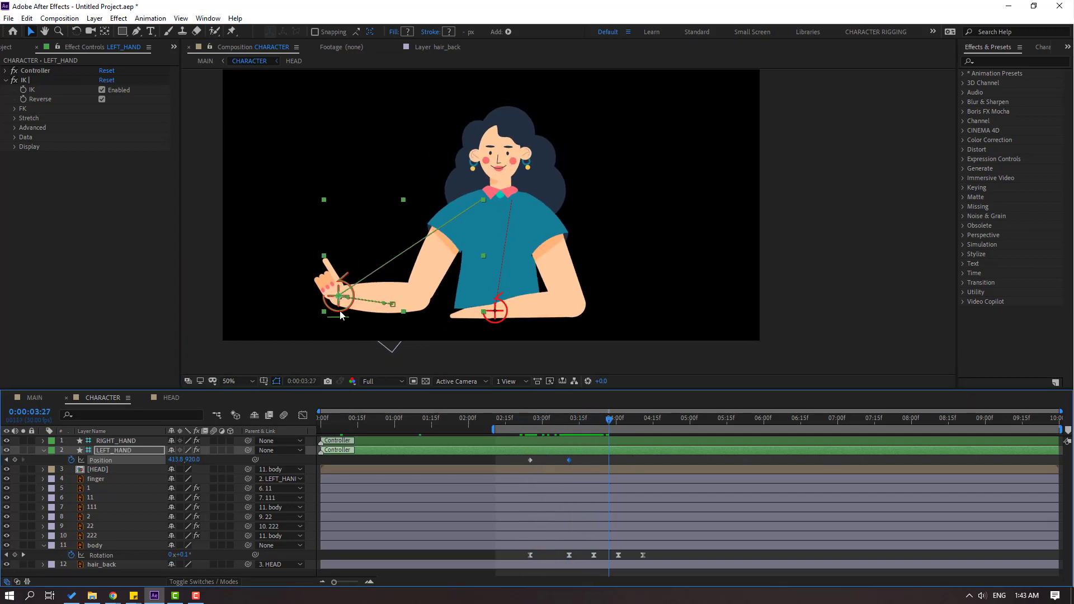
drag(335, 308, 347, 311)
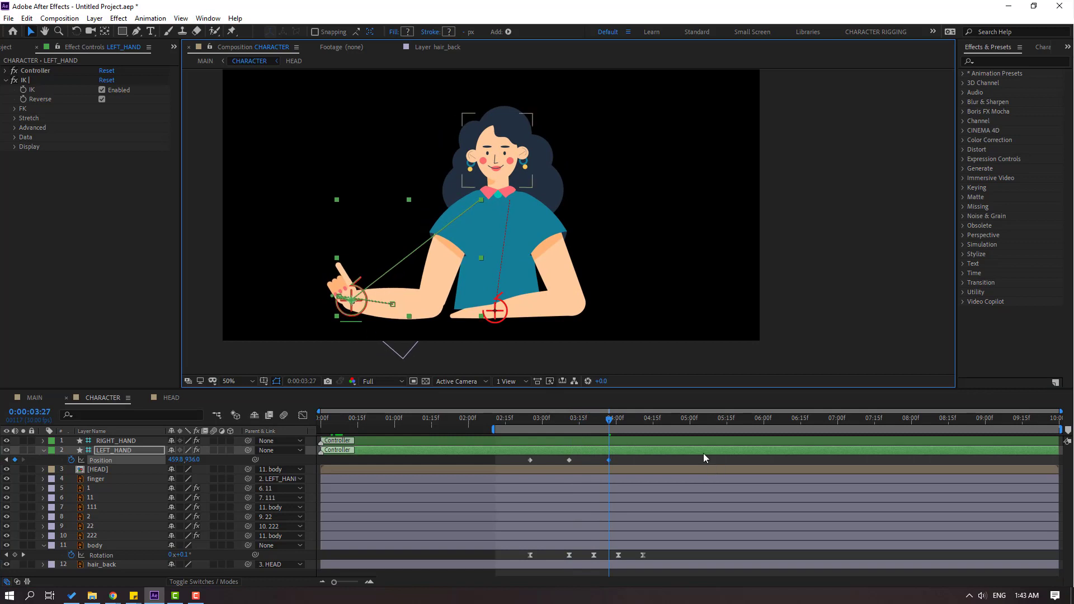
drag(631, 421, 641, 422)
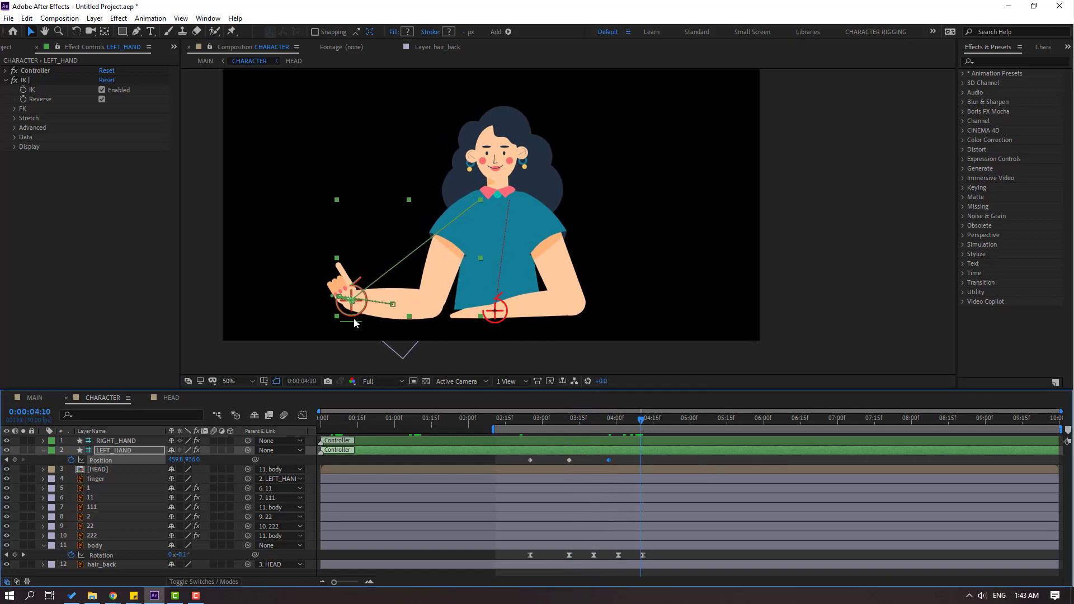
drag(346, 310, 350, 306)
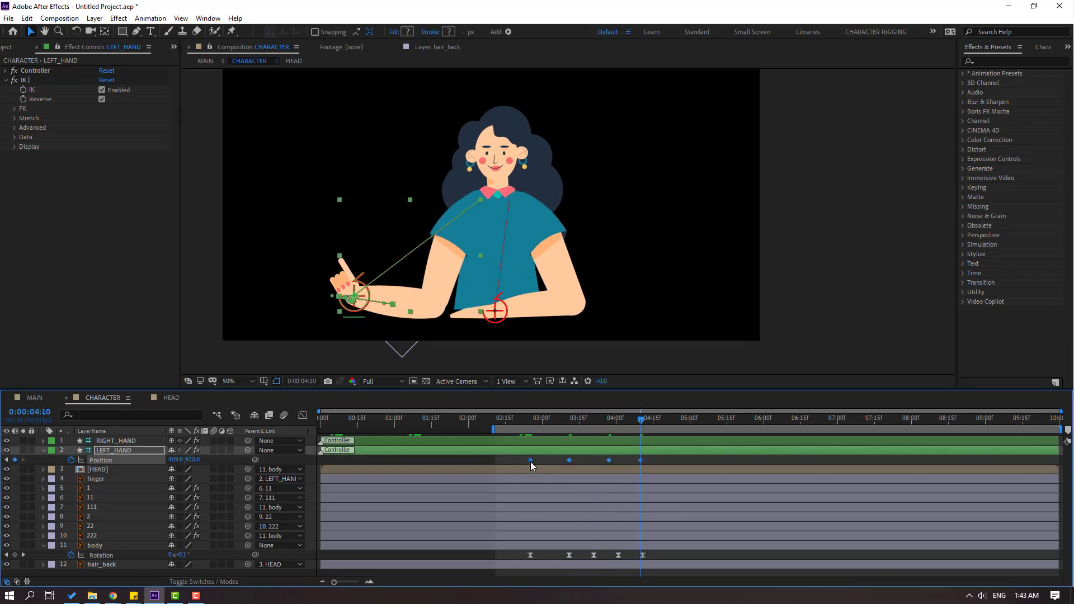
right_click(531, 460)
click(723, 491)
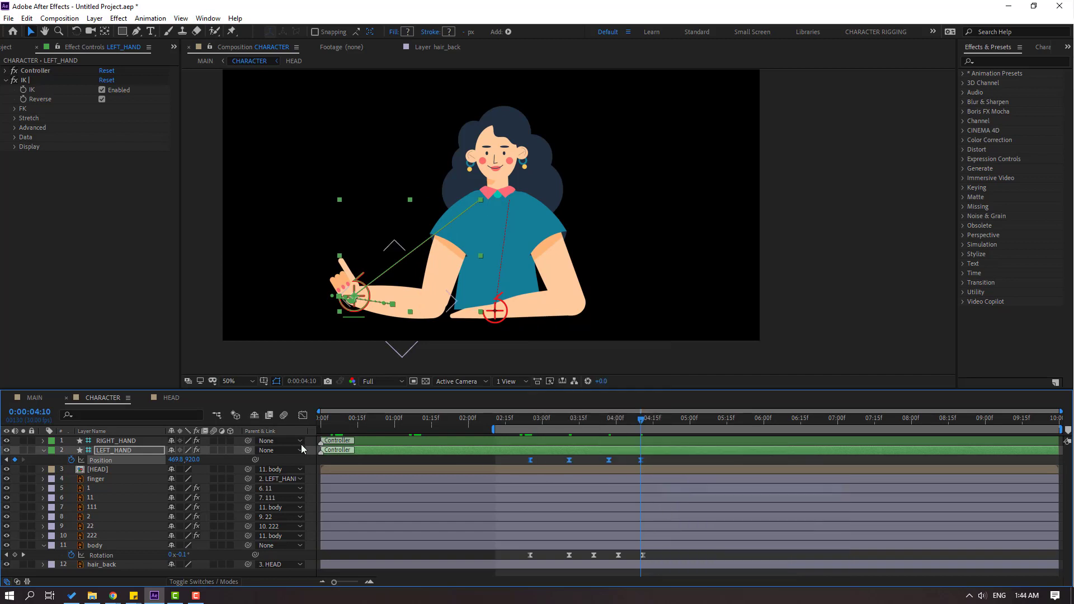
- Preview the hand movement in MAIN and check the character's pose up to 0:00:04:18
click(61, 398)
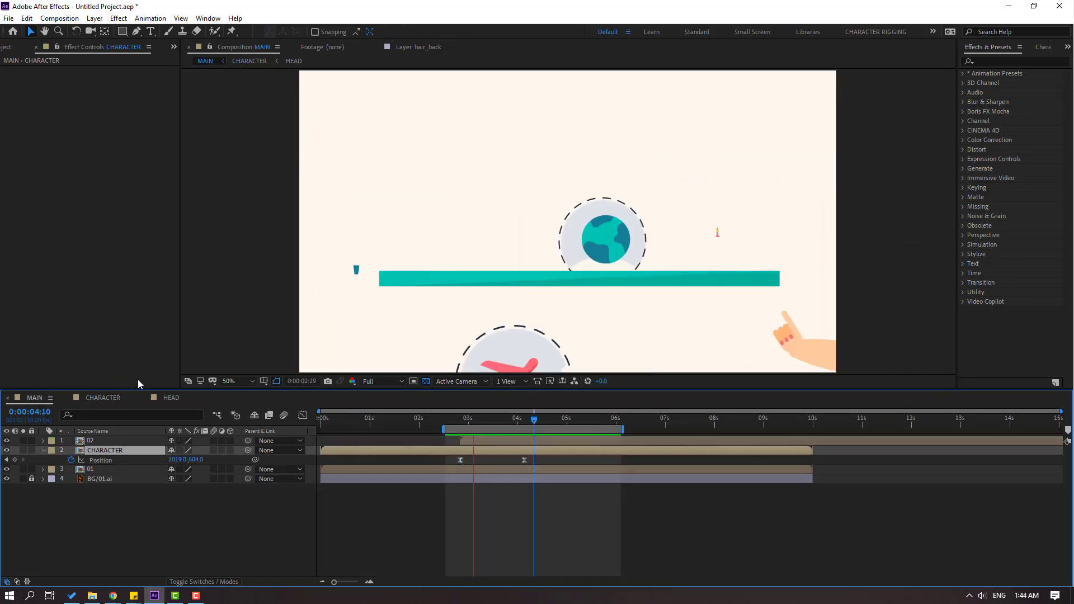
key(space)
click(473, 420)
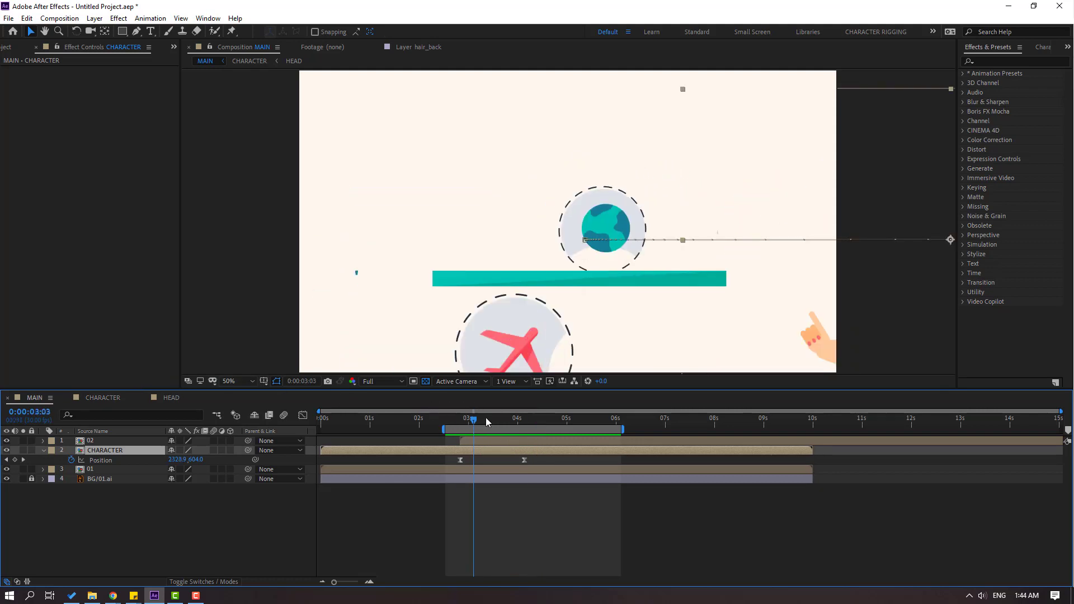
drag(486, 422, 548, 420)
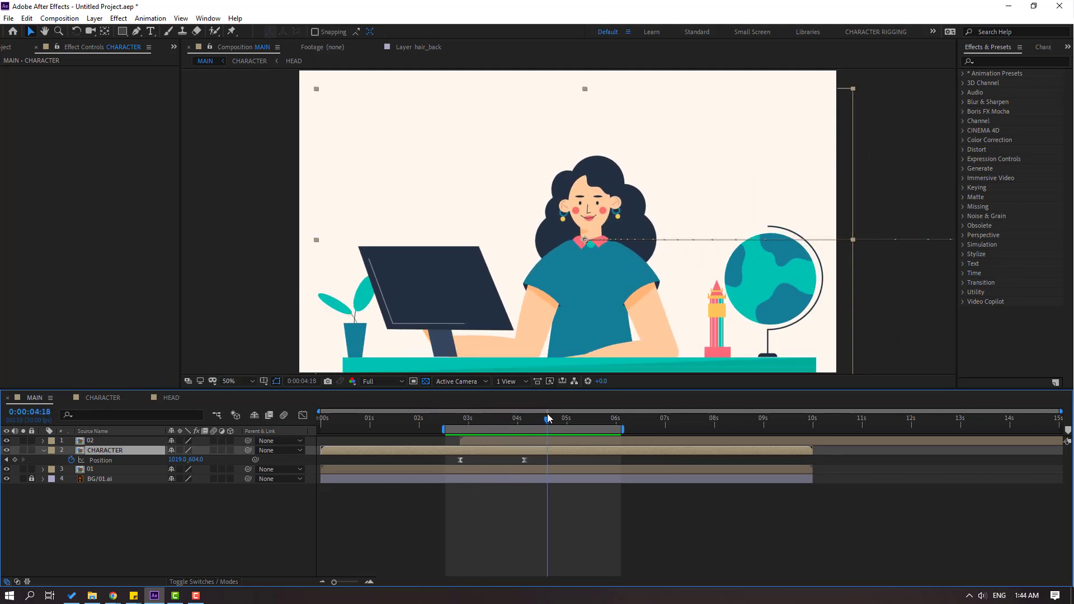
- In CHARACTER, keyframe LEFT_HAND holding at 0:00:04:18, raised at 0:00:04:28, waving at 0:00:05:08 and 0:00:05:18, and lowered at 0:00:05:28
click(102, 398)
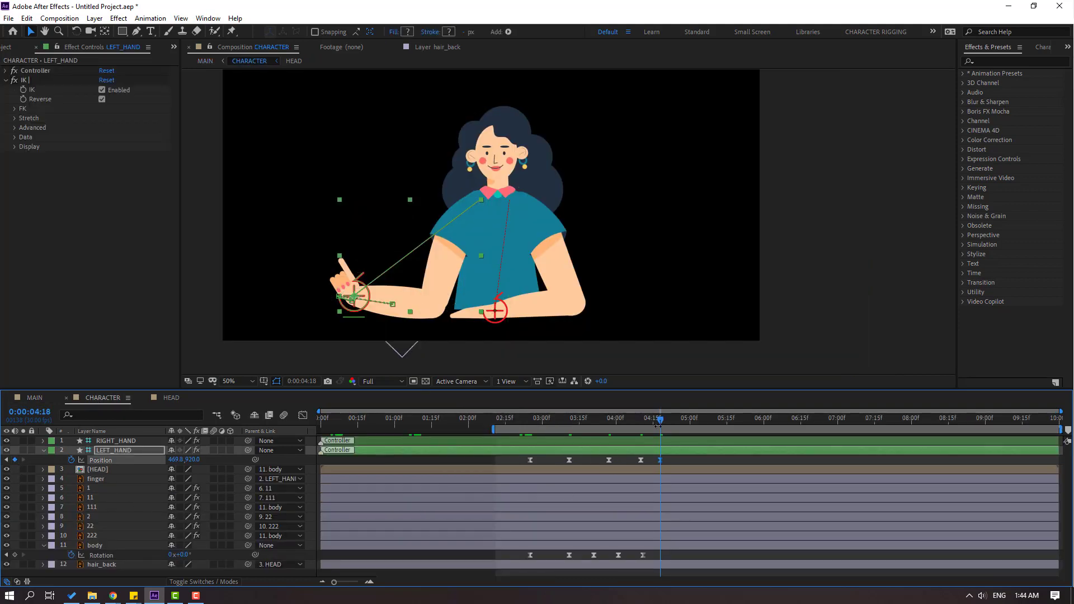
drag(351, 310, 404, 195)
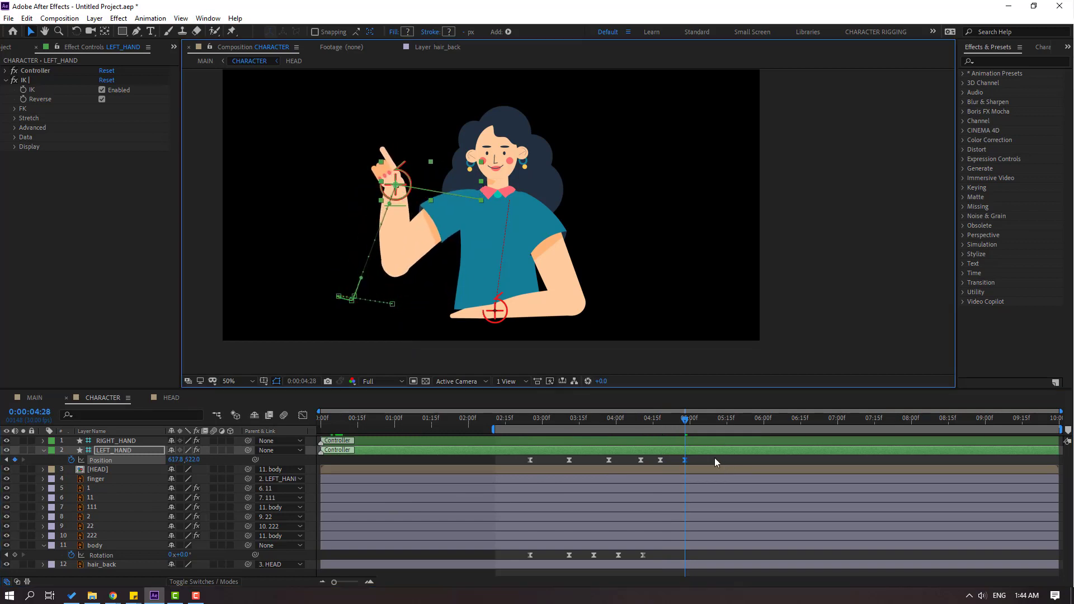
key(shift+Page_Down)
drag(405, 192, 369, 234)
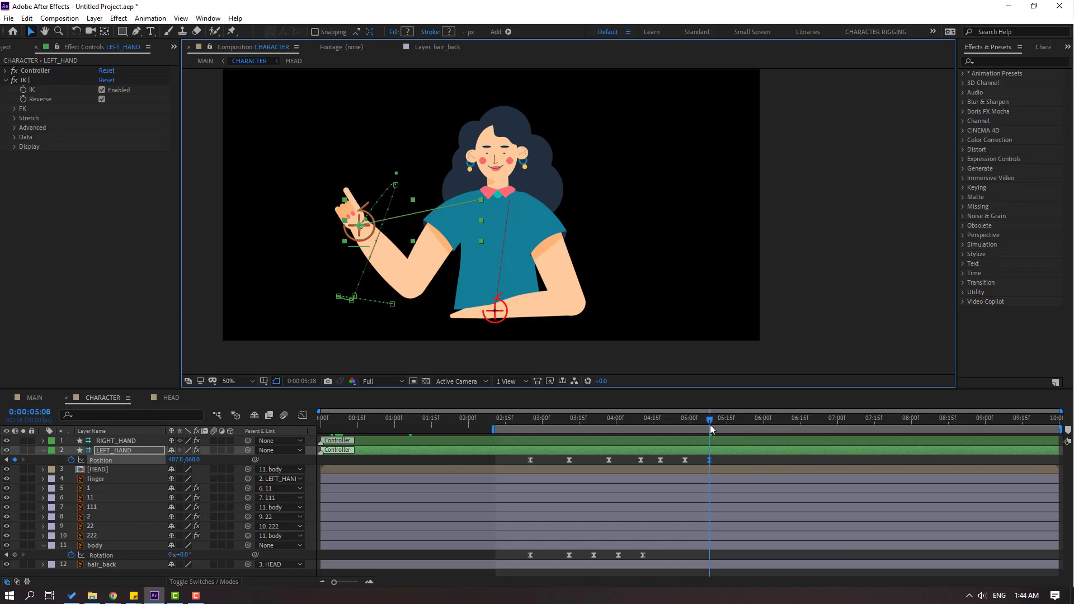
key(shift+Page_Down)
drag(371, 234, 390, 220)
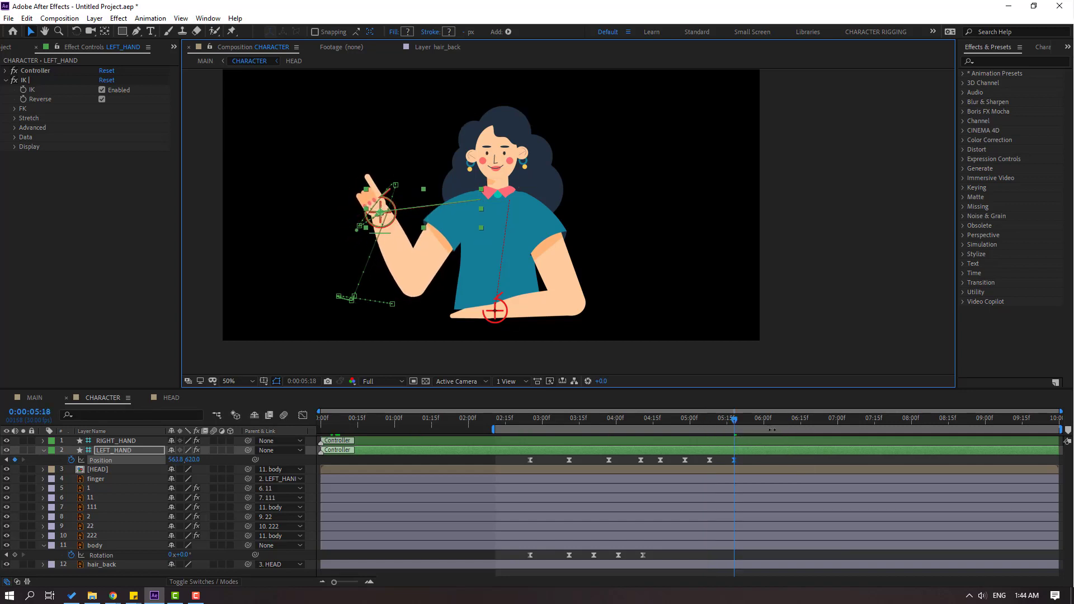
drag(390, 219, 358, 315)
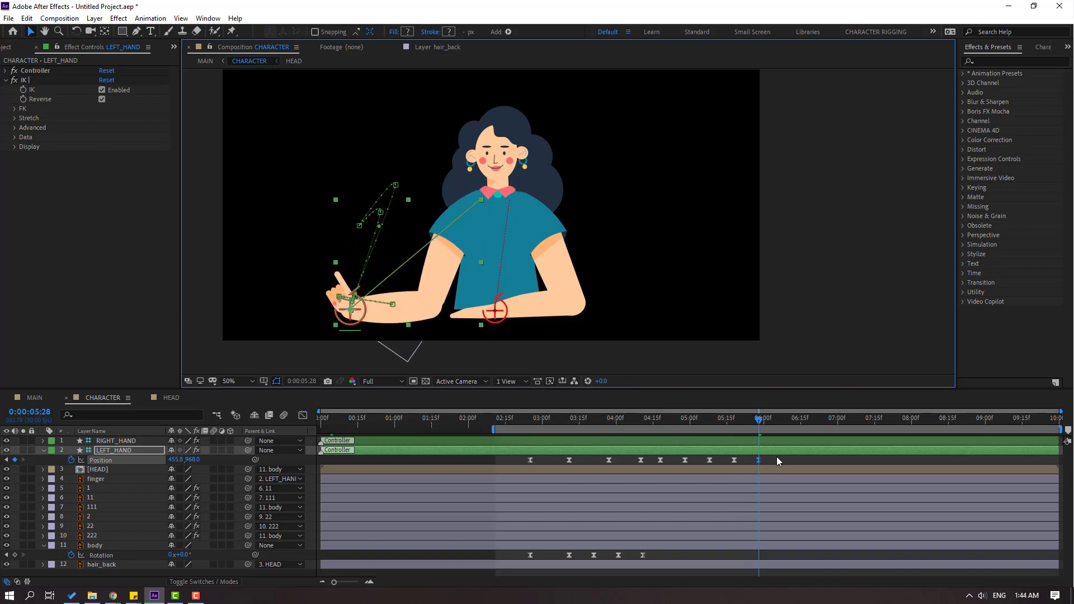
- Start the CHARACTER work area near 0:00:03:14, set the preview resolution to Quarter, and preview the hand wave there and in MAIN
key(space)
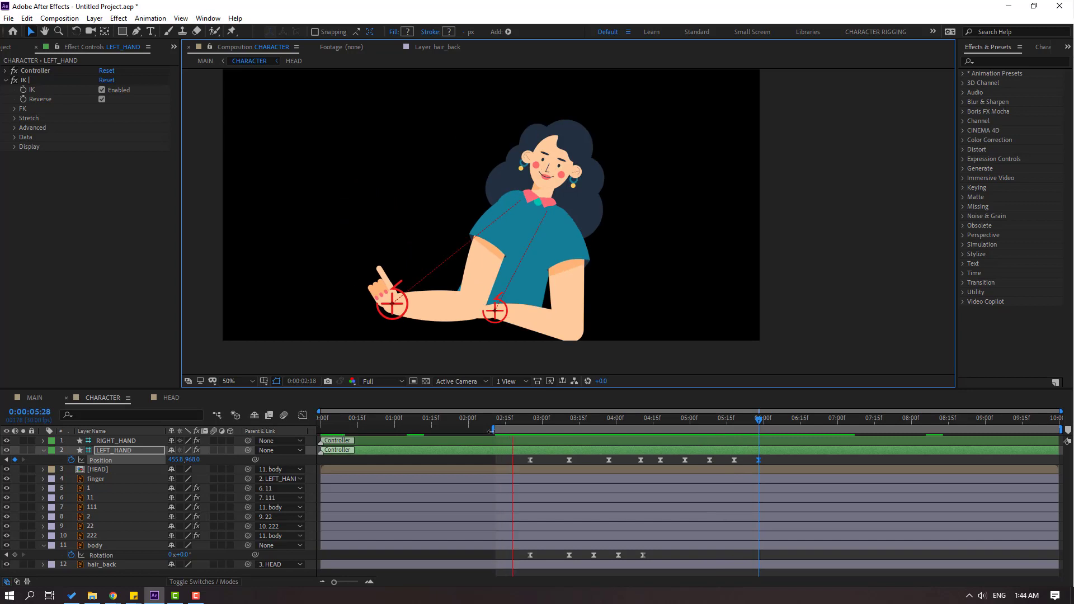
drag(494, 430, 571, 430)
key(space)
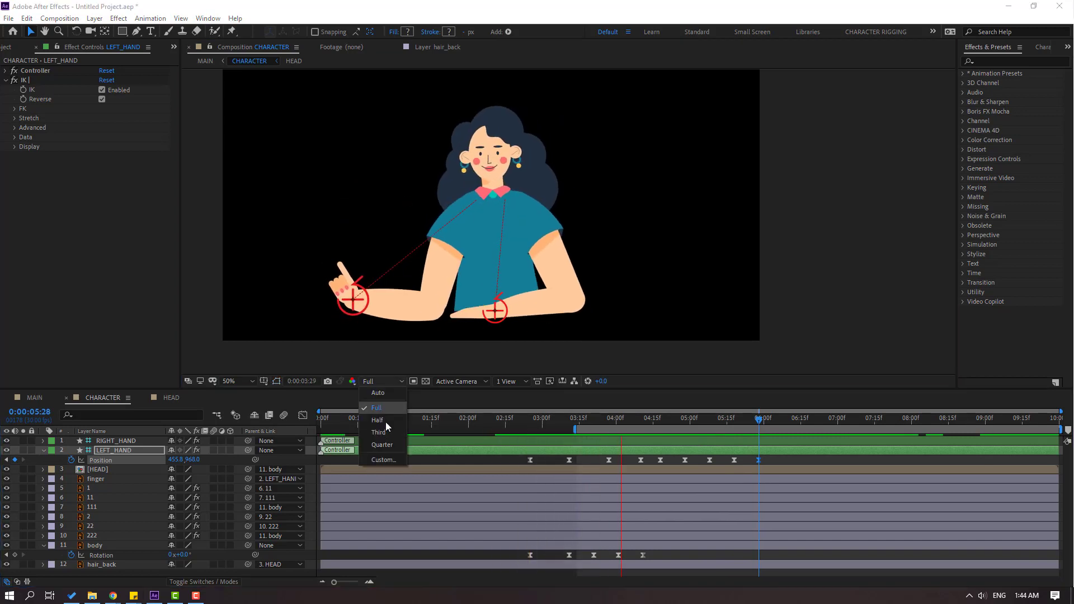
key(ctrl+alt+shift+j)
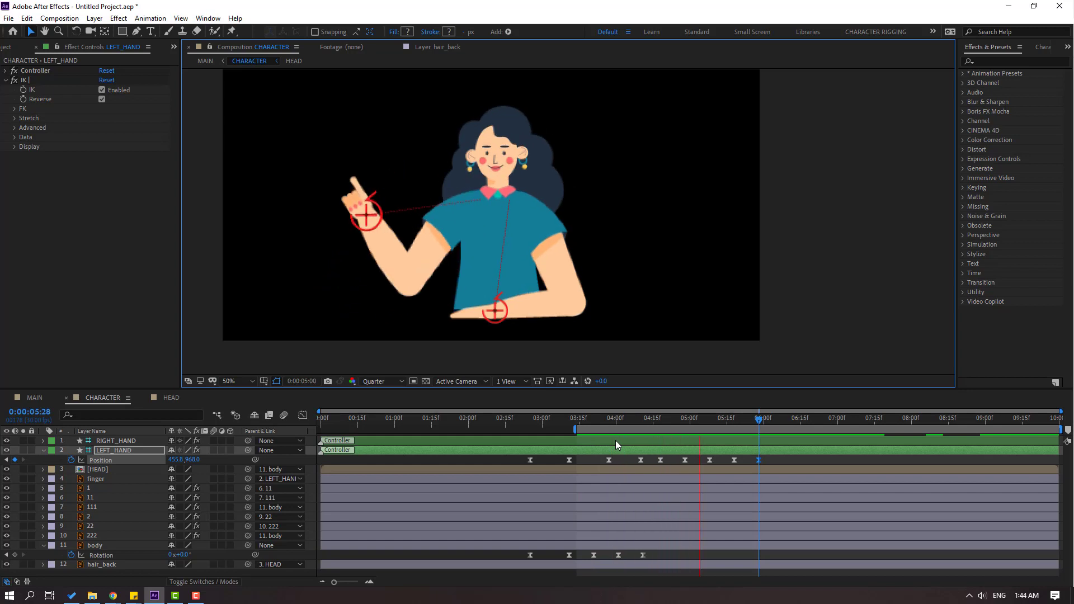
click(639, 418)
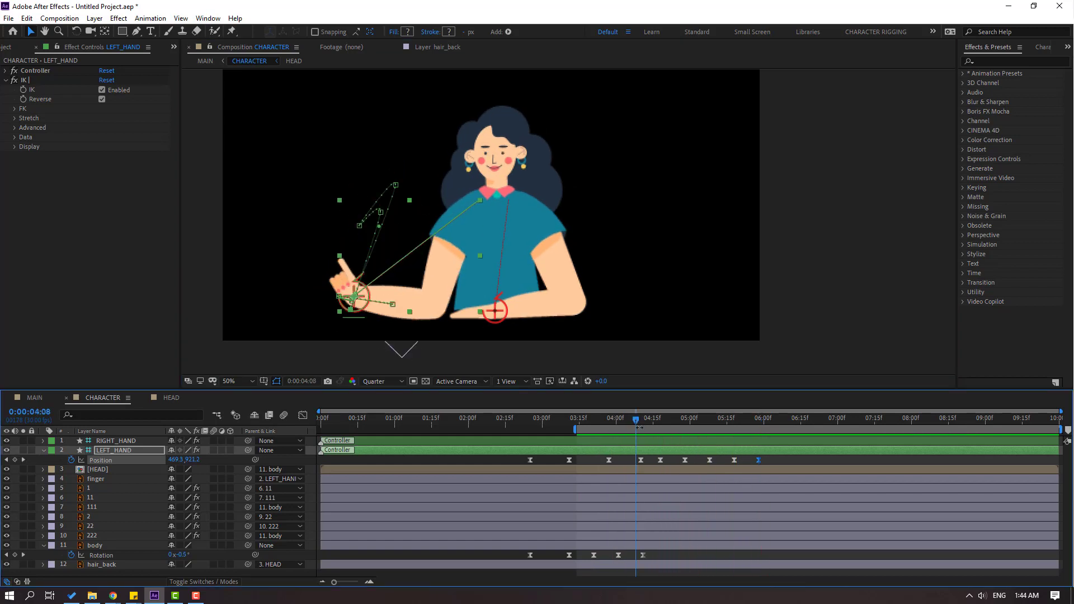
click(34, 398)
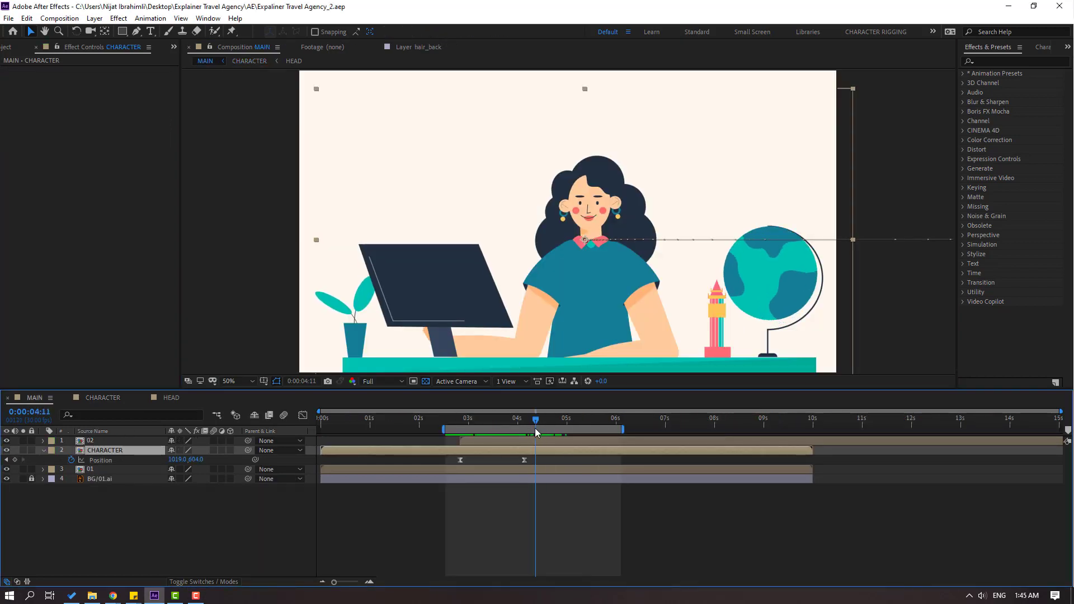
- Shift the last seven LEFT_HAND Position keyframes 6 frames earlier, aligning the first of them with the body's third Rotation keyframe, and preview
click(103, 397)
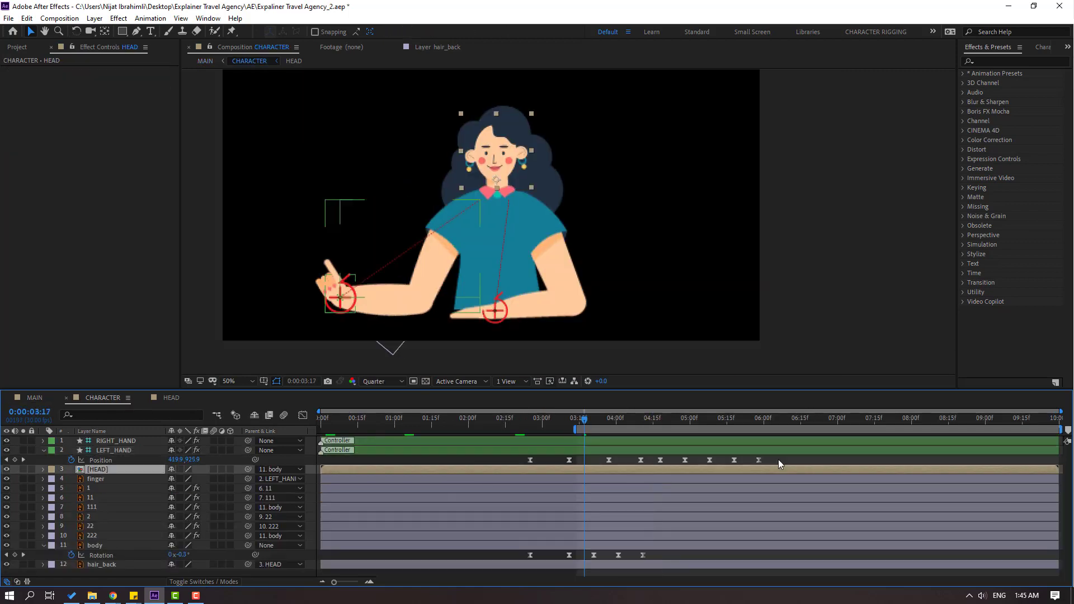
drag(779, 457, 611, 464)
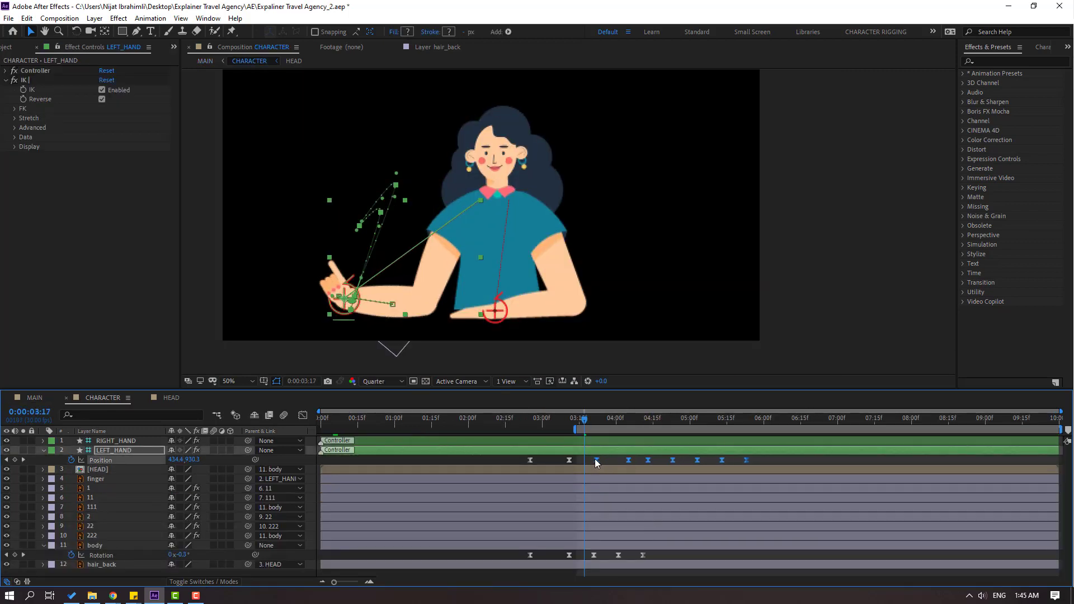
key(space)
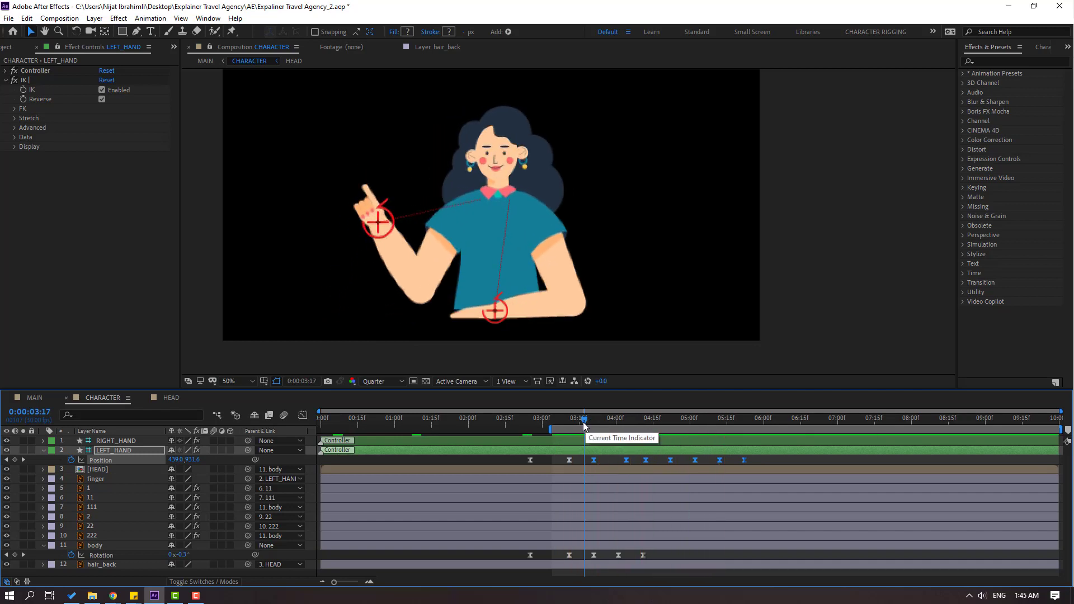
key(space)
- Reveal LEFT_HAND's Rotation, rotate the hand to about -53° so it lies flat, and keyframe it at 0:00:04:12
click(122, 450)
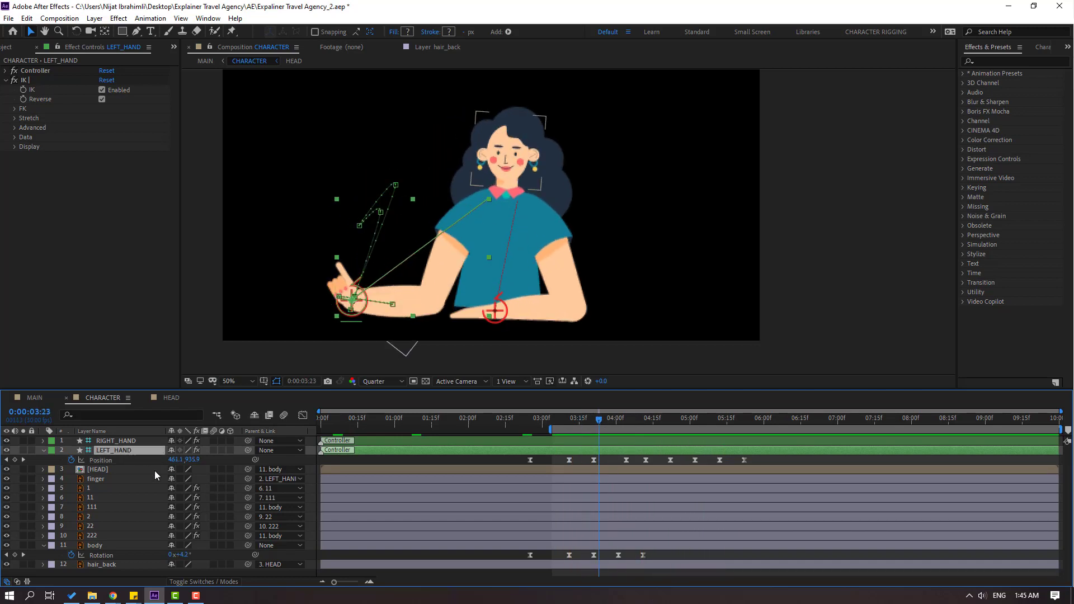
key(shift+r)
drag(598, 417, 576, 417)
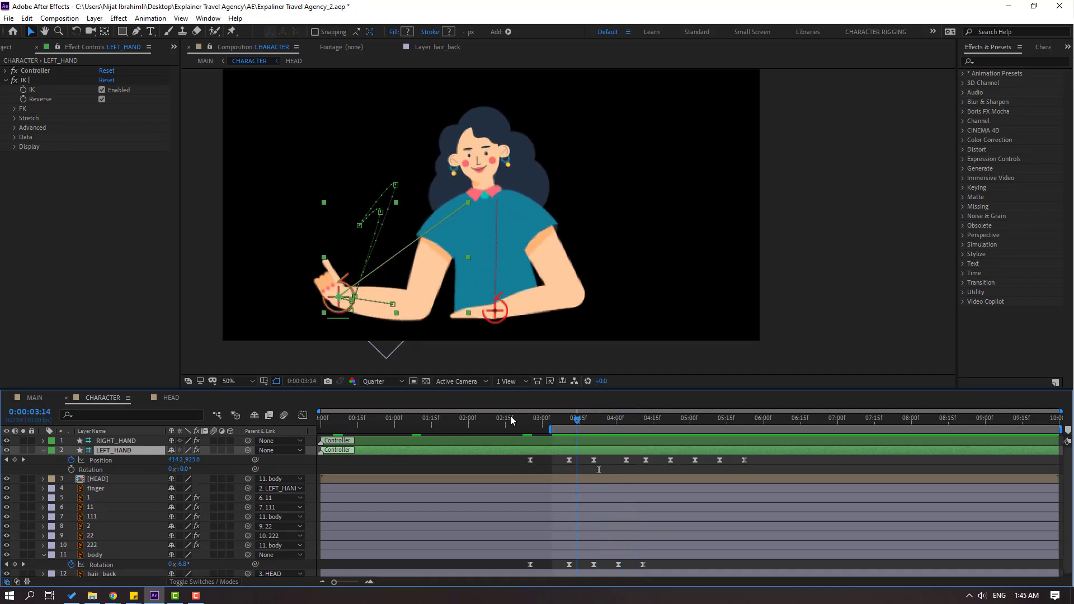
mouse_move(181, 469)
mouse_down()
mouse_move(159, 476)
mouse_move(168, 475)
mouse_up()
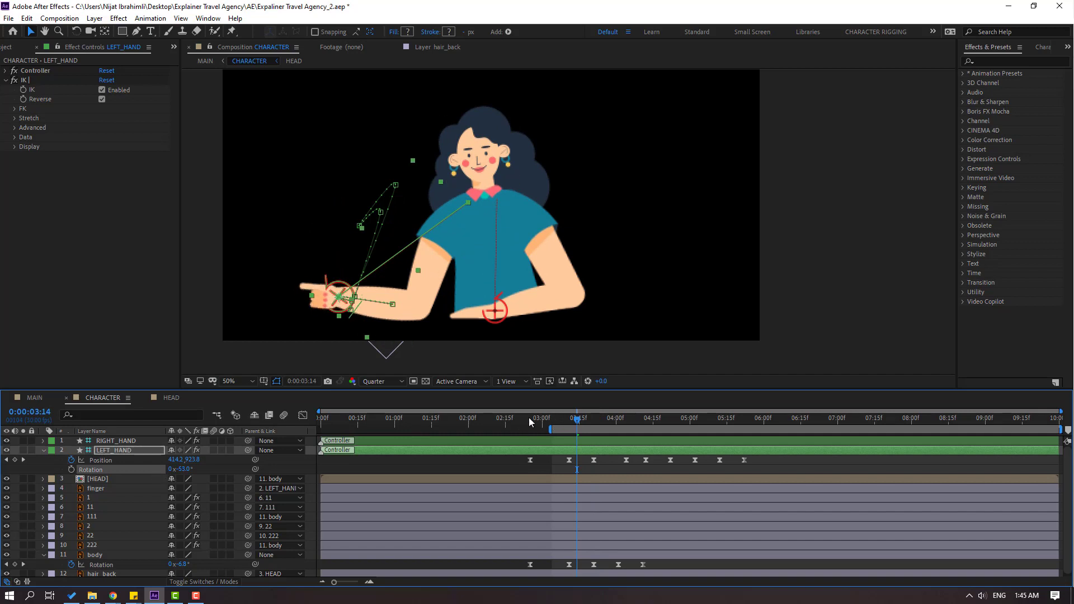
drag(530, 420, 674, 424)
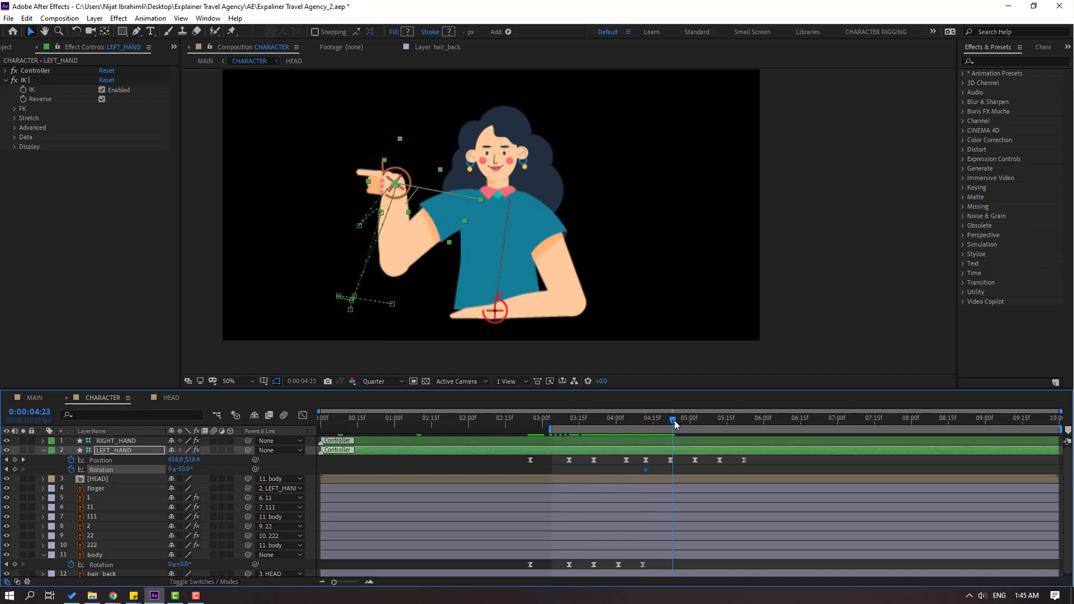
- Keyframe LEFT_HAND's Rotation at 50° at 0:00:04:23, -31° at 0:00:05:02, 32° at 0:00:05:12 and -57° at 0:00:05:22
drag(193, 467, 234, 469)
drag(656, 419, 693, 419)
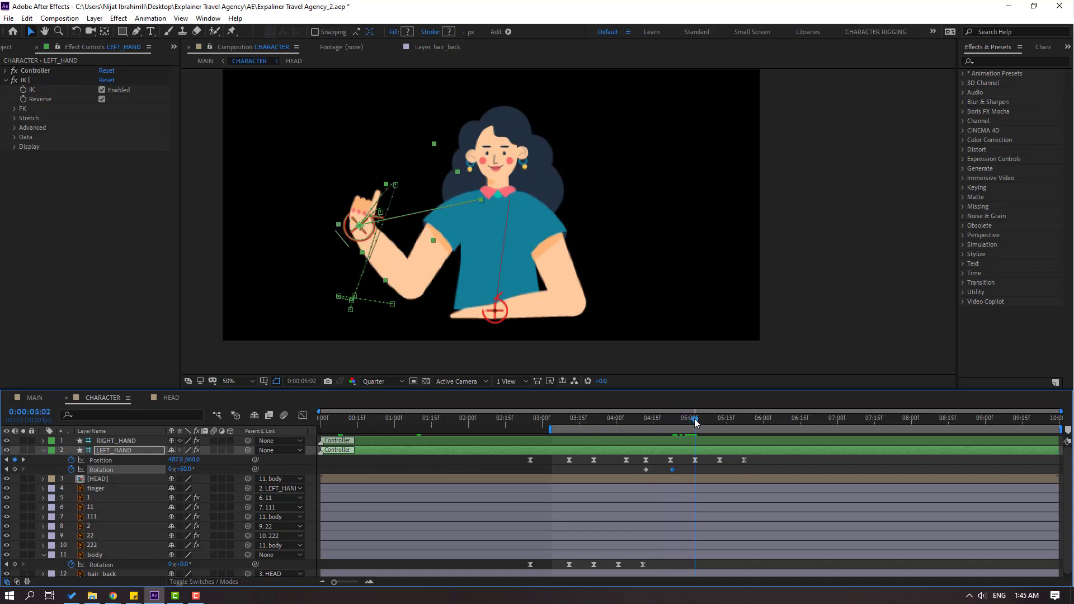
drag(188, 470, 150, 478)
drag(700, 419, 719, 420)
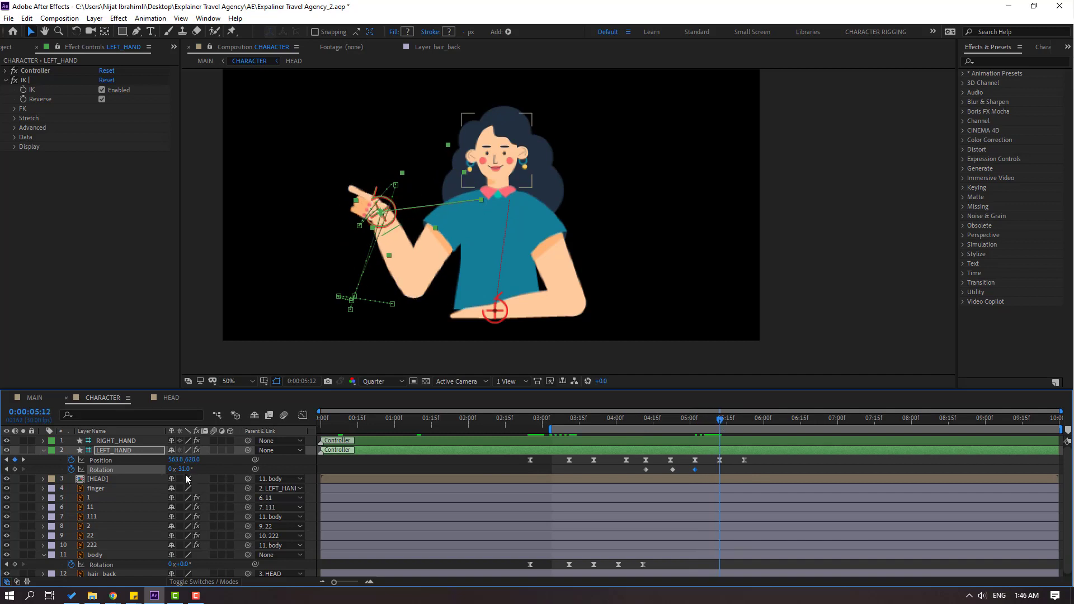
drag(181, 470, 216, 469)
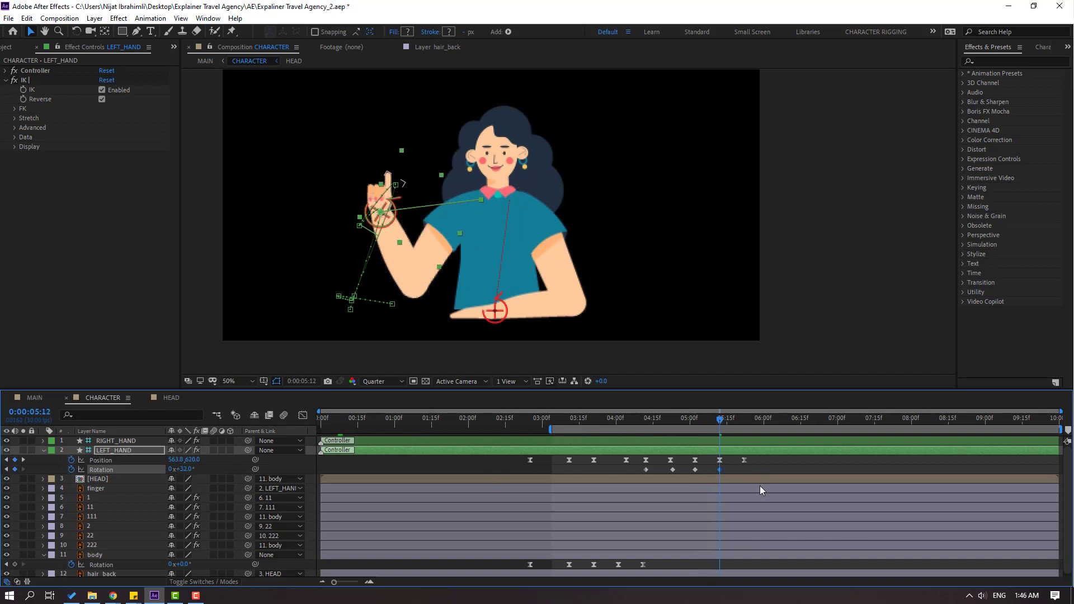
drag(725, 424, 745, 425)
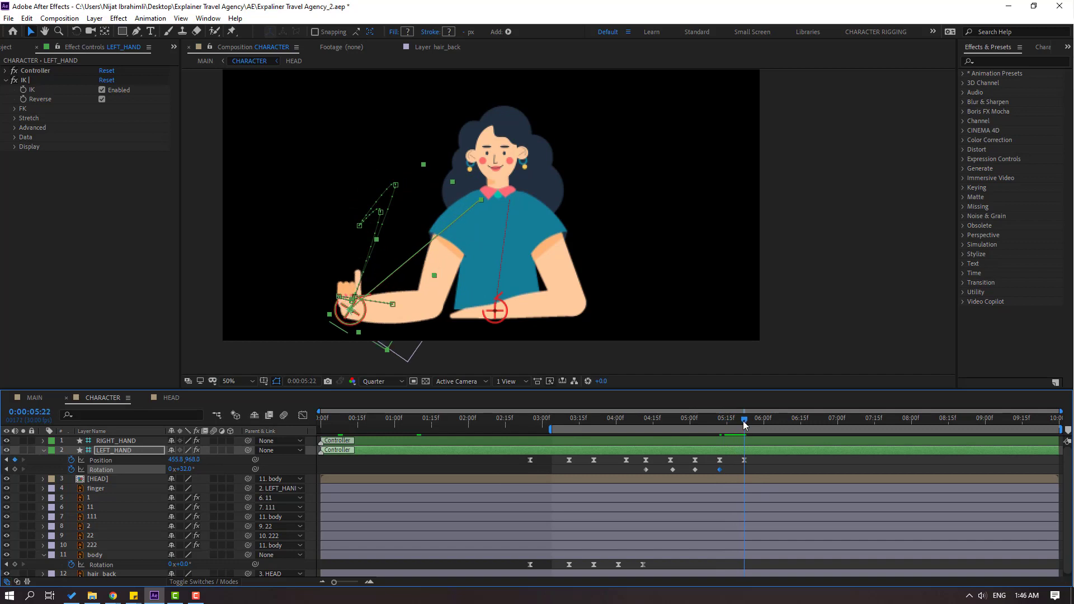
drag(184, 471, 147, 483)
- Apply Easy Ease to all five LEFT_HAND Rotation keyframes and preview the wave
drag(760, 471, 637, 476)
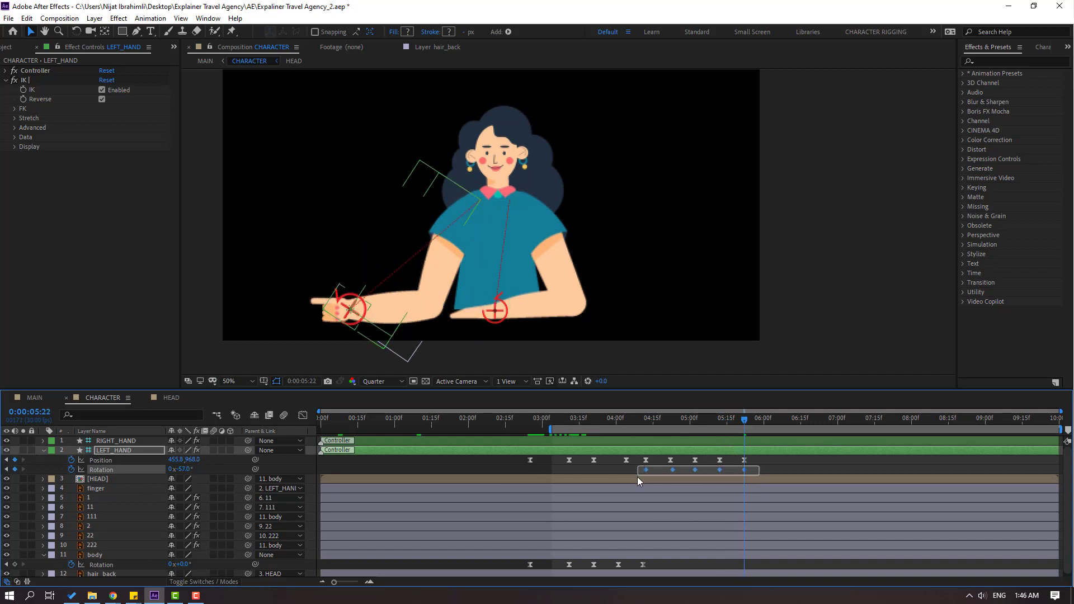
right_click(647, 470)
mouse_move(704, 462)
click(813, 499)
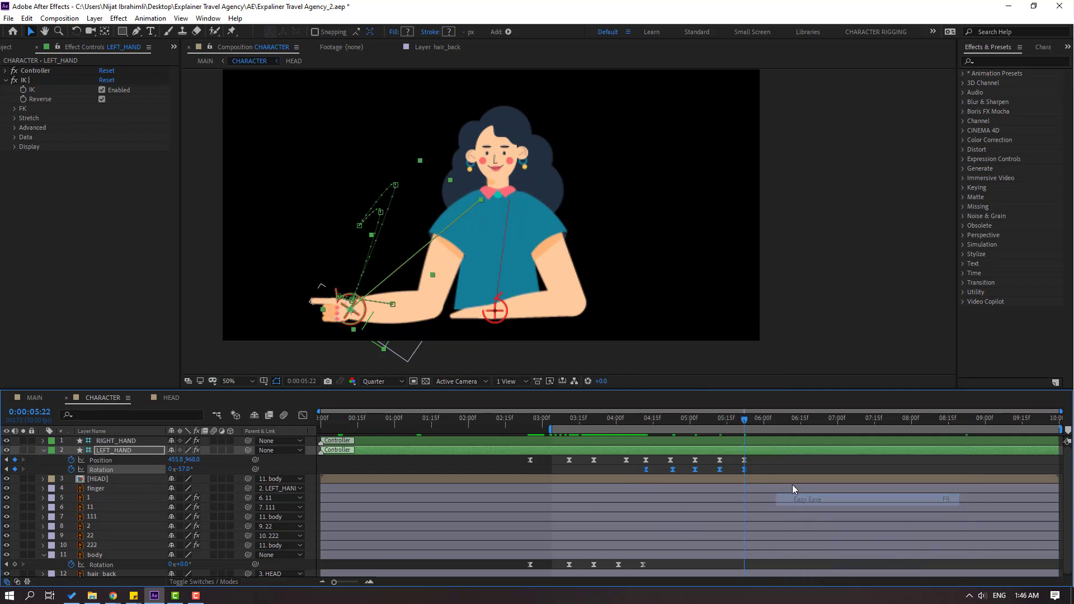
key(space)
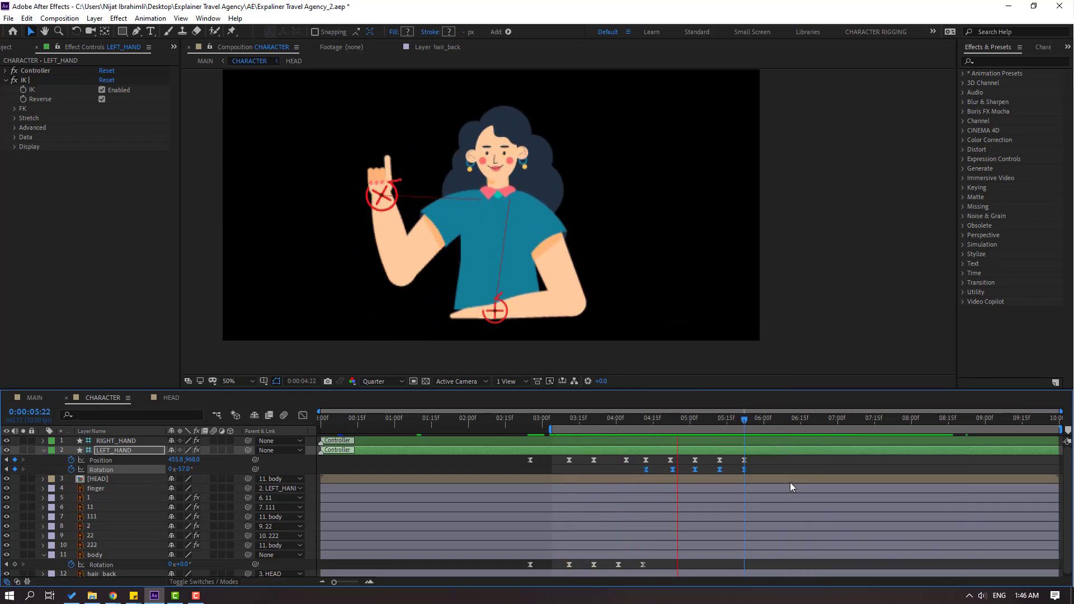
key(space)
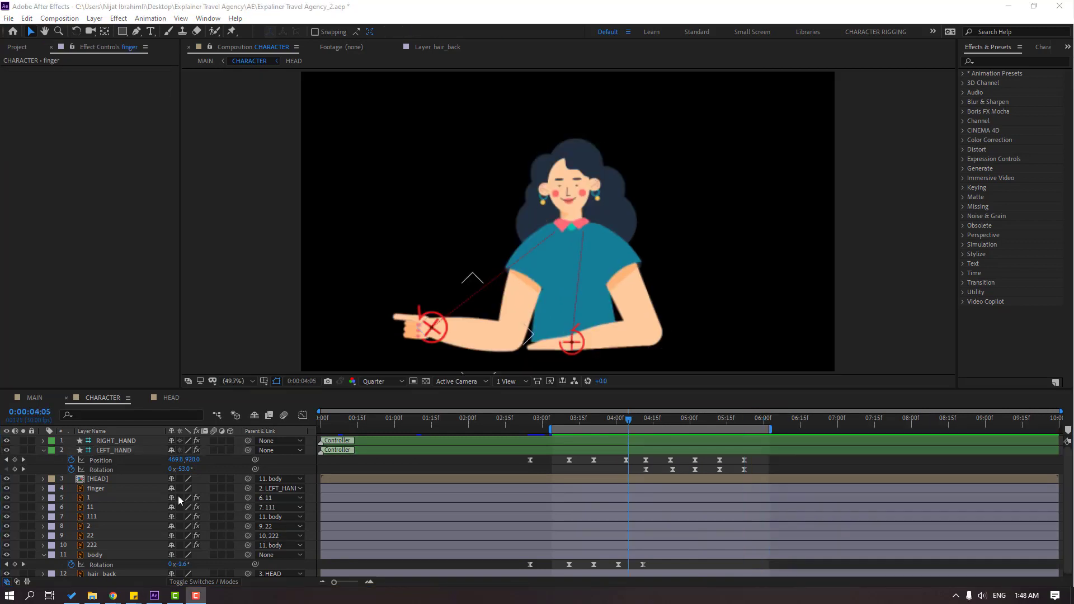
- Keyframe the finger layer's Position extended at 0:00:04:19 and tucked into the hand at 0:00:04:12, with the preview resolution at Full
click(398, 319)
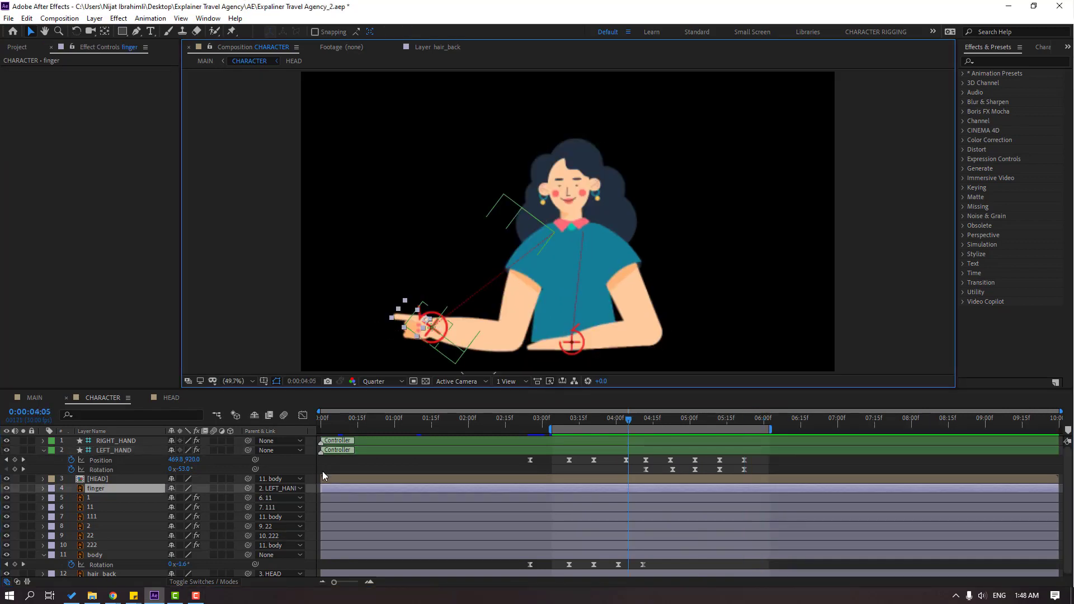
key(p)
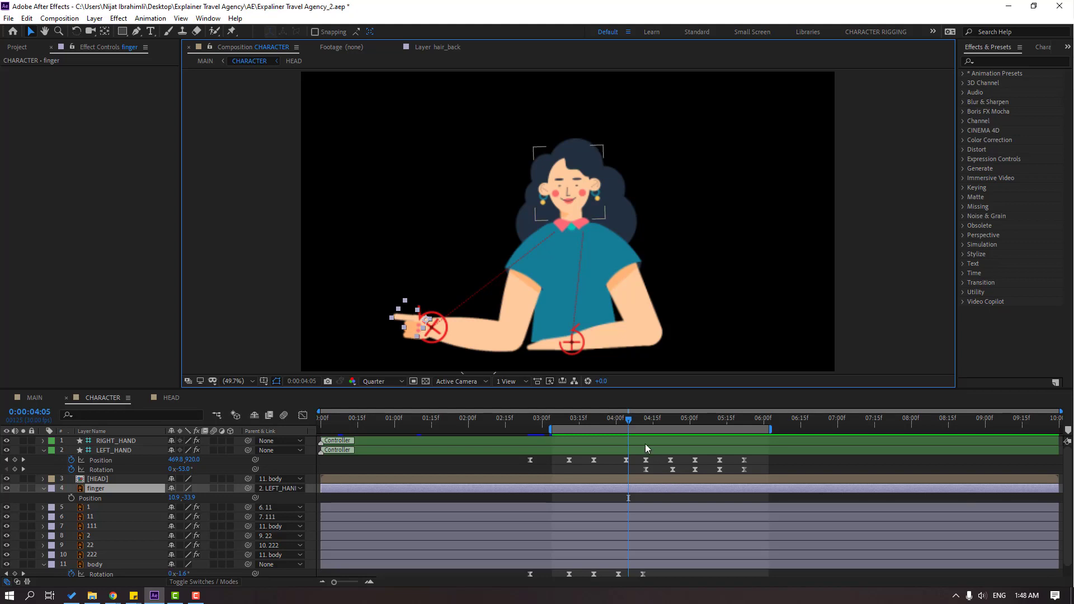
drag(625, 418, 661, 423)
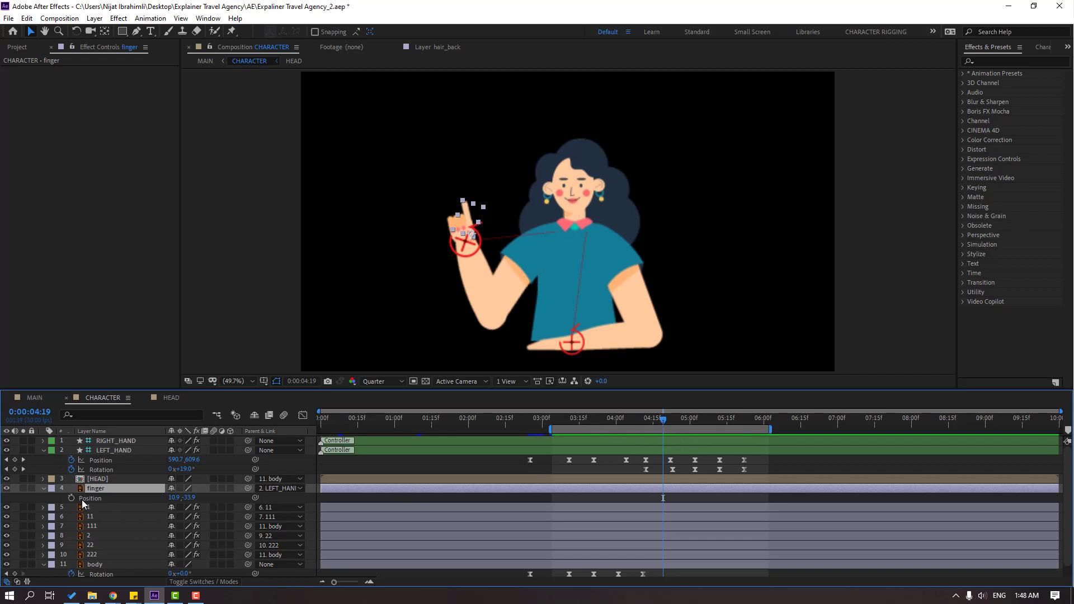
key(j)
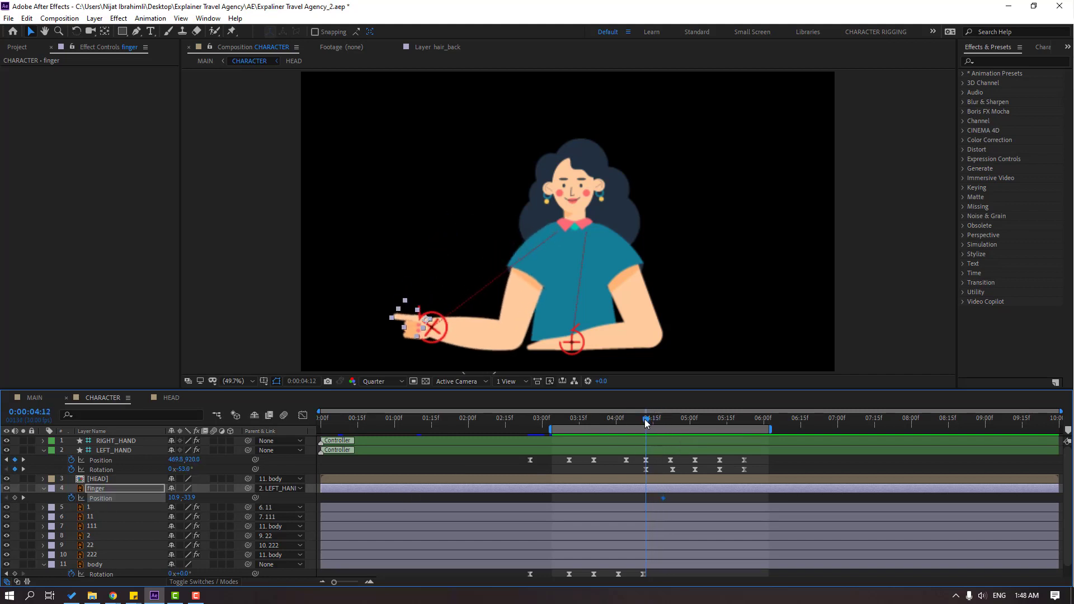
scroll(352, 350, up, 4)
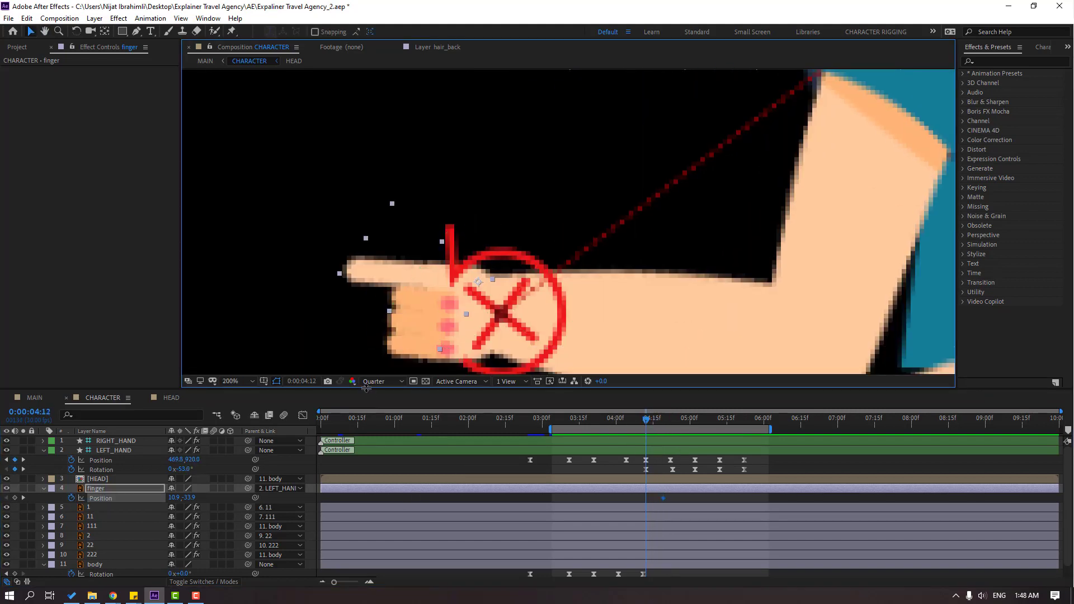
click(374, 381)
click(381, 396)
drag(368, 287, 417, 286)
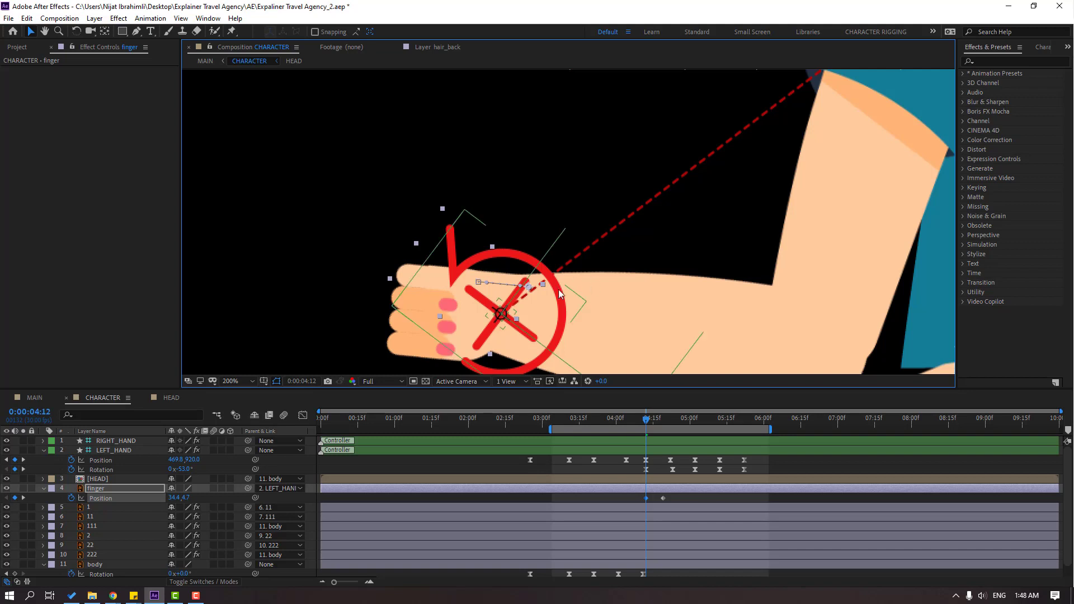
- Apply Easy Ease to the two finger Position keyframes and preview the finger movement
scroll(576, 224, down, 4)
drag(675, 499, 643, 506)
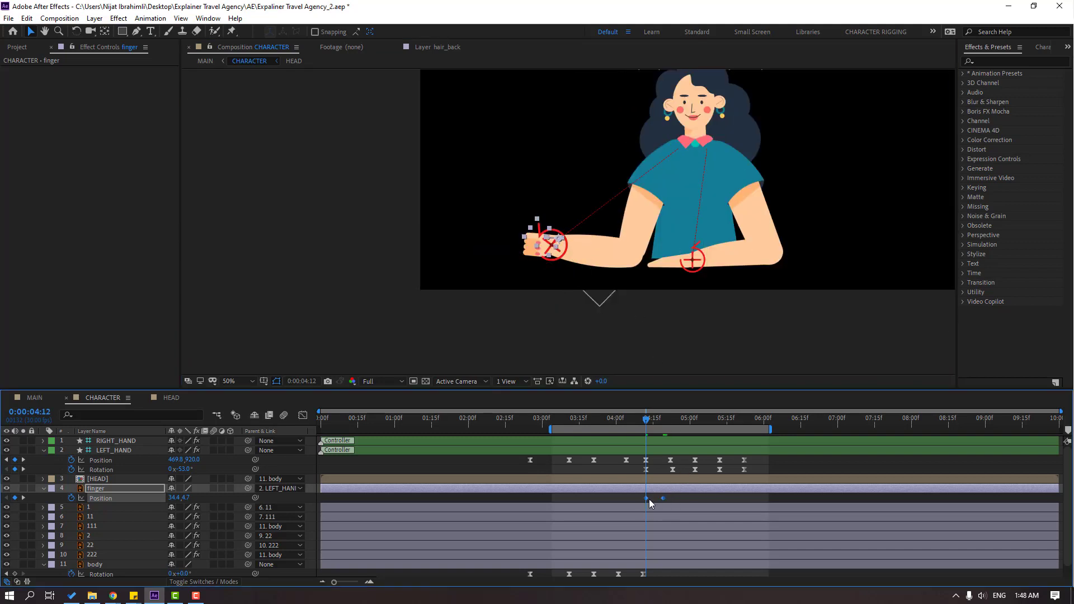
right_click(648, 499)
mouse_move(694, 489)
click(822, 418)
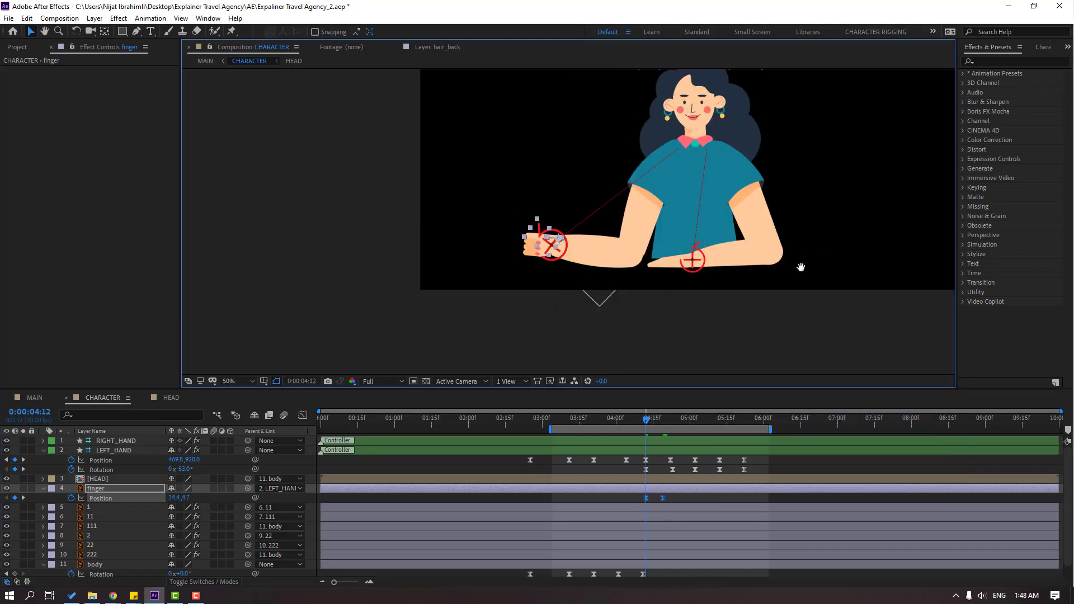
drag(800, 266, 727, 309)
key(space)
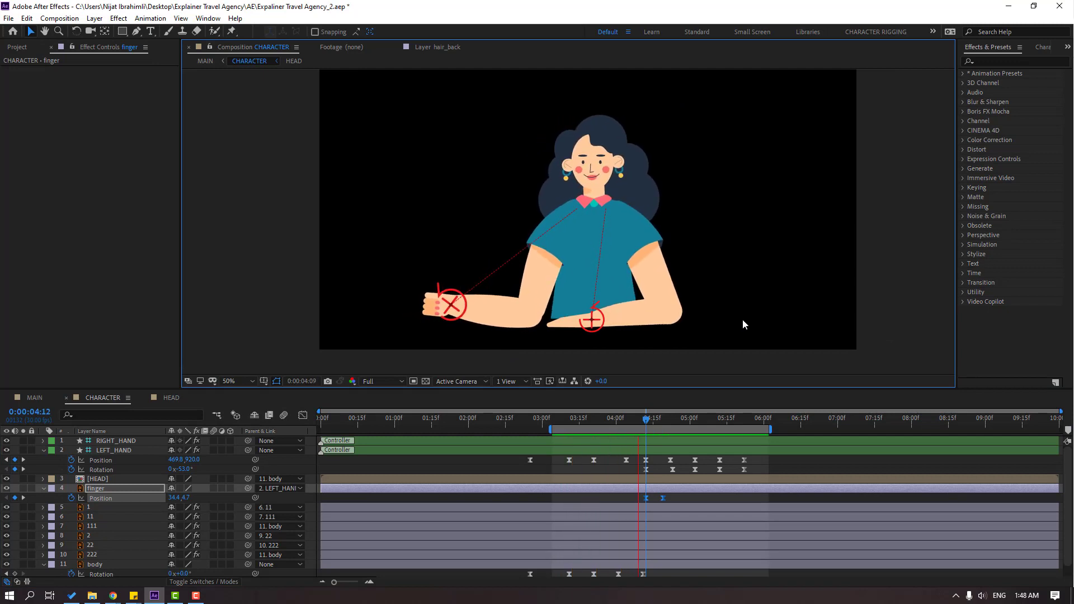
key(space)
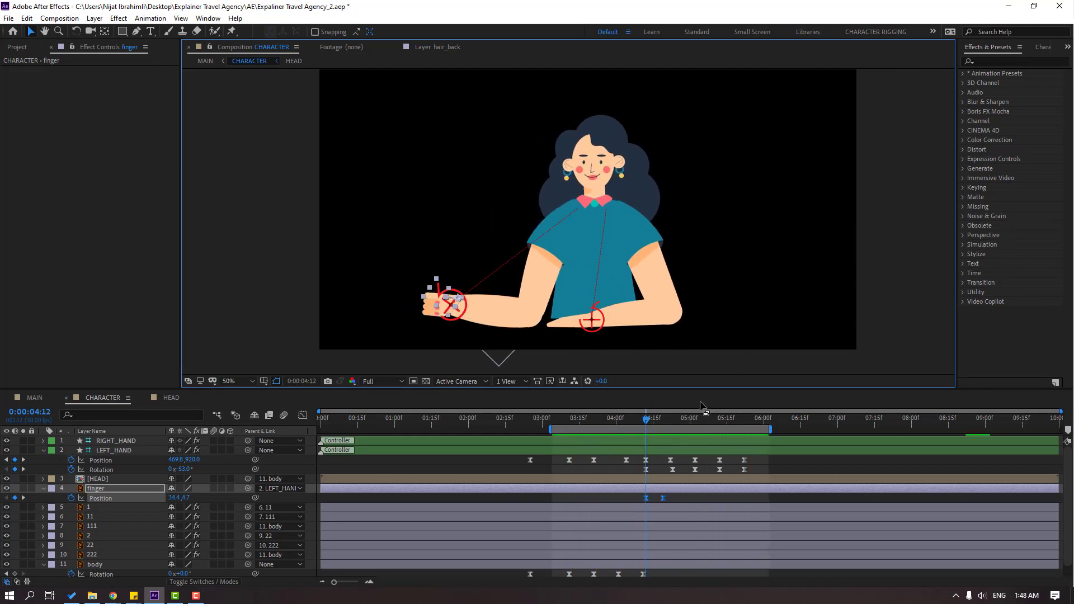
- Keyframe the finger extended at 0:00:05:12, copy its first tucked Position keyframe to 0:00:05:22, and preview the animation
drag(712, 418, 719, 419)
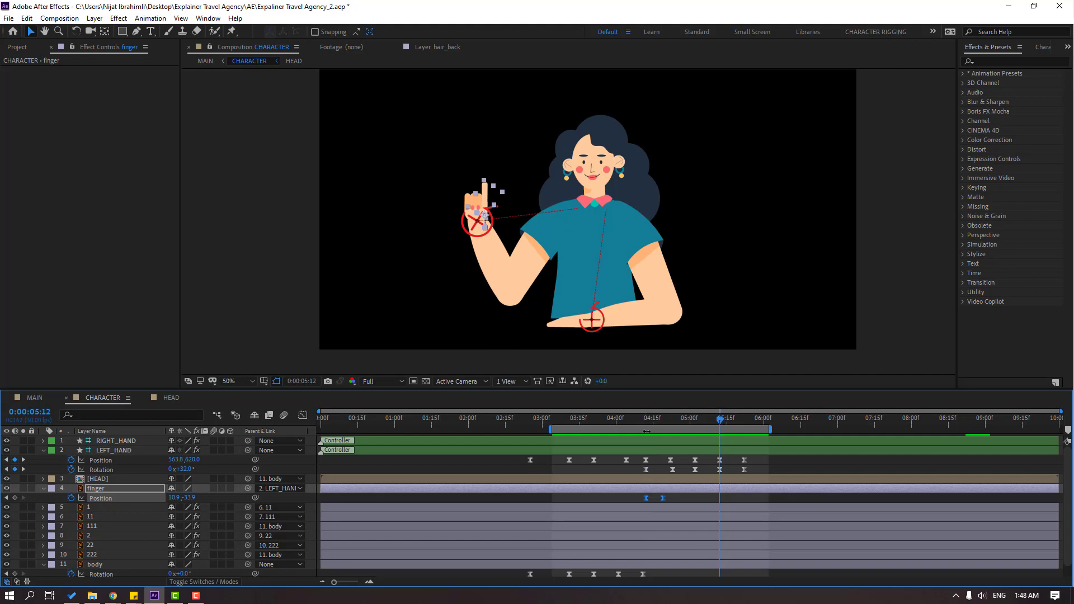
click(743, 420)
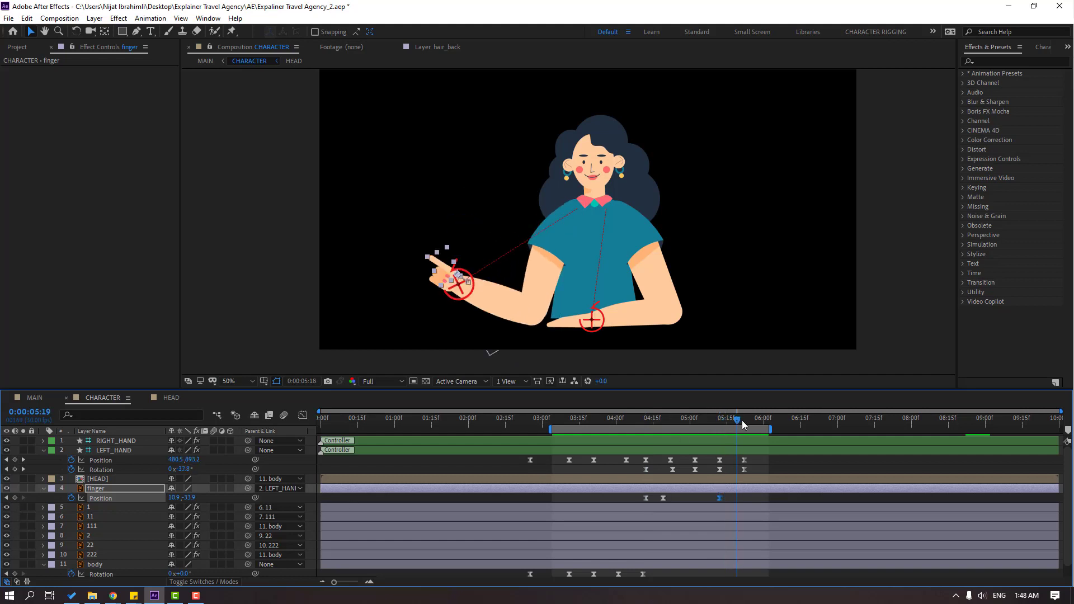
click(646, 498)
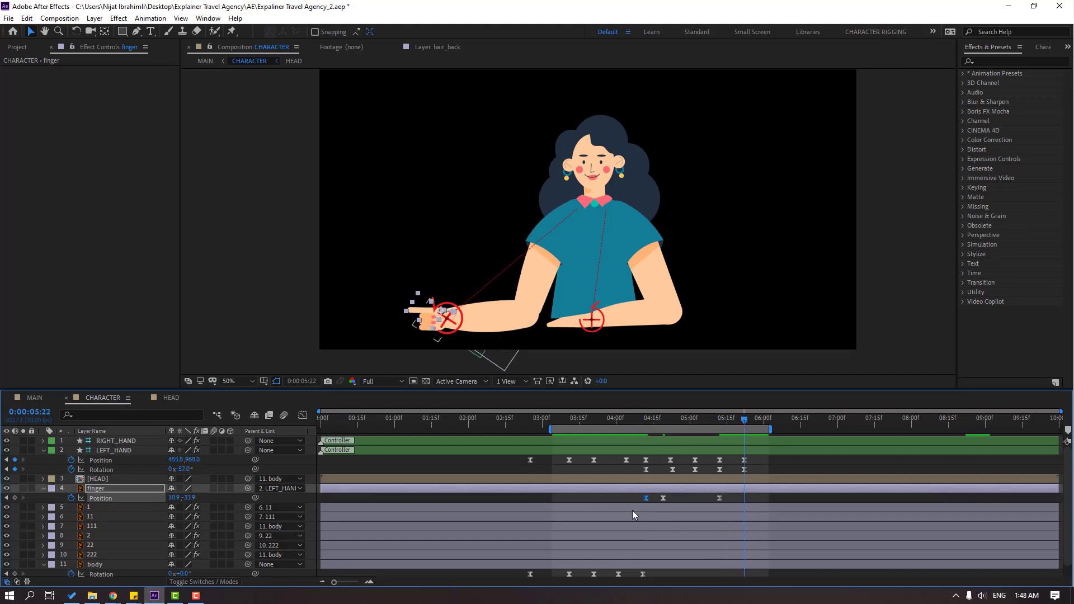
click(789, 497)
key(space)
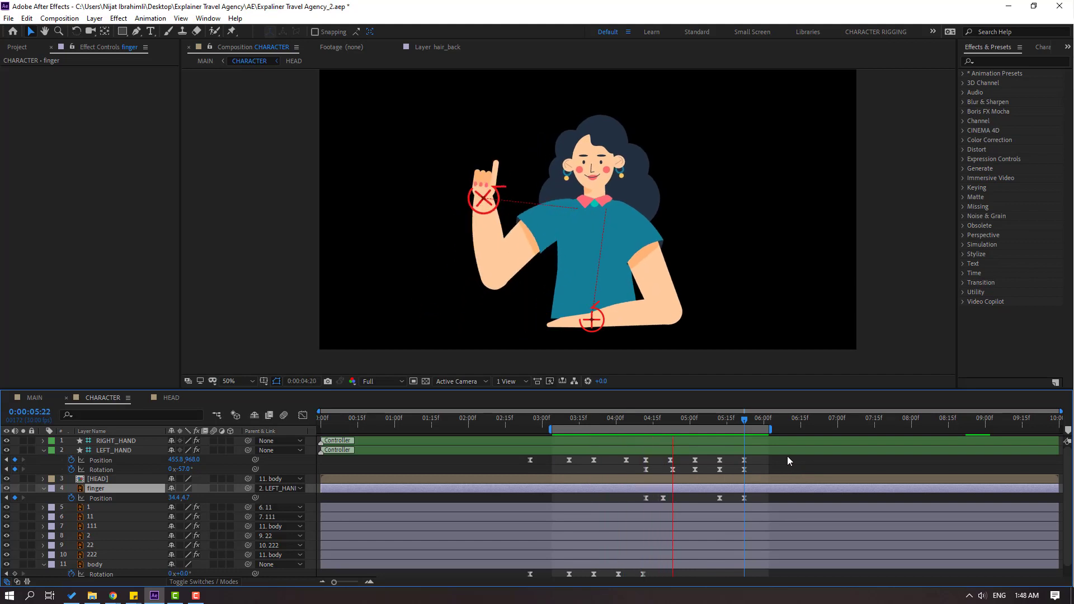
- Check the hand and finger animation in MAIN by scrubbing from about 3 to 5 seconds
click(639, 423)
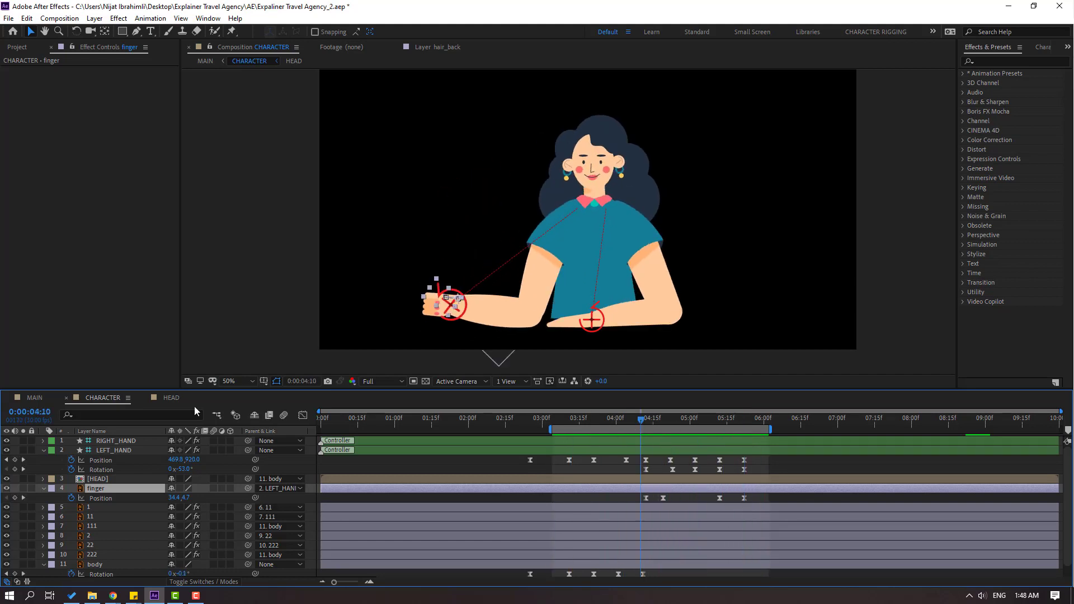
click(32, 398)
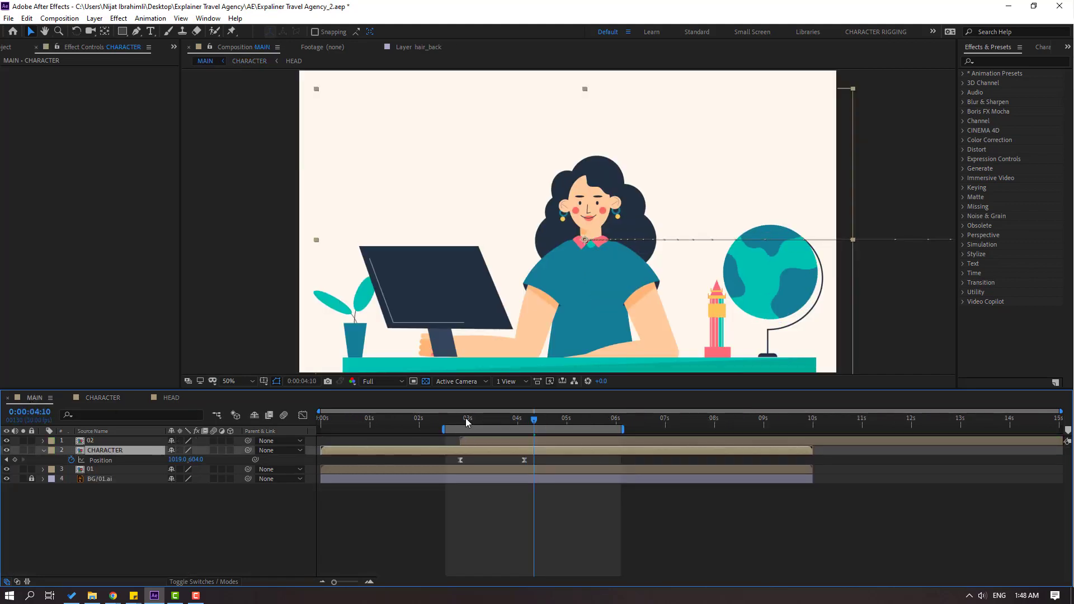
drag(466, 423, 563, 424)
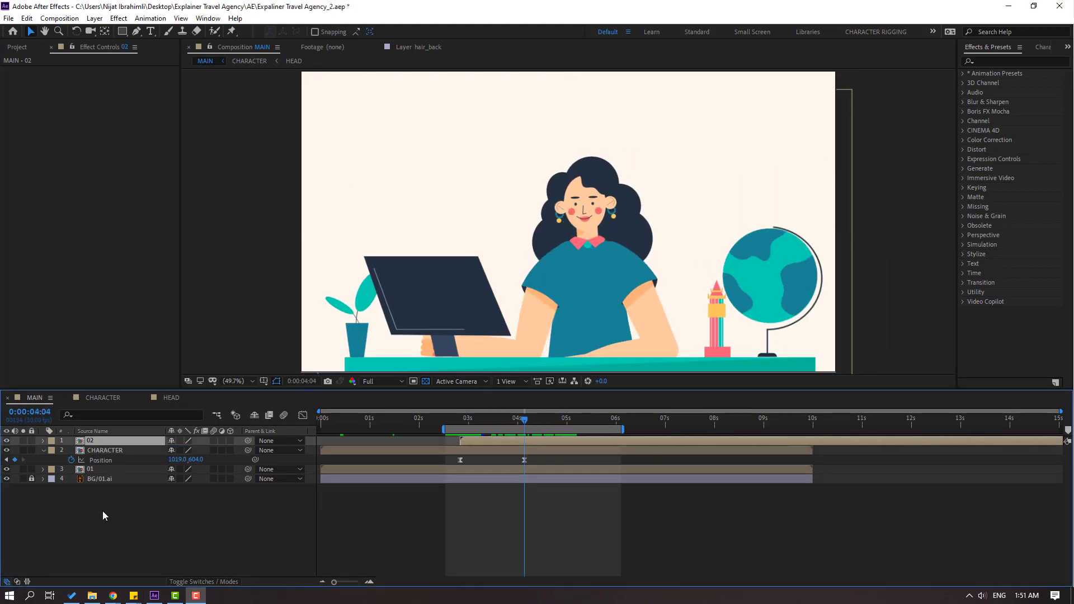
- In composition 02, pre-compose display and display_1 as PC, moving all attributes, adjusting the duration to the layers and opening the new composition
click(91, 441)
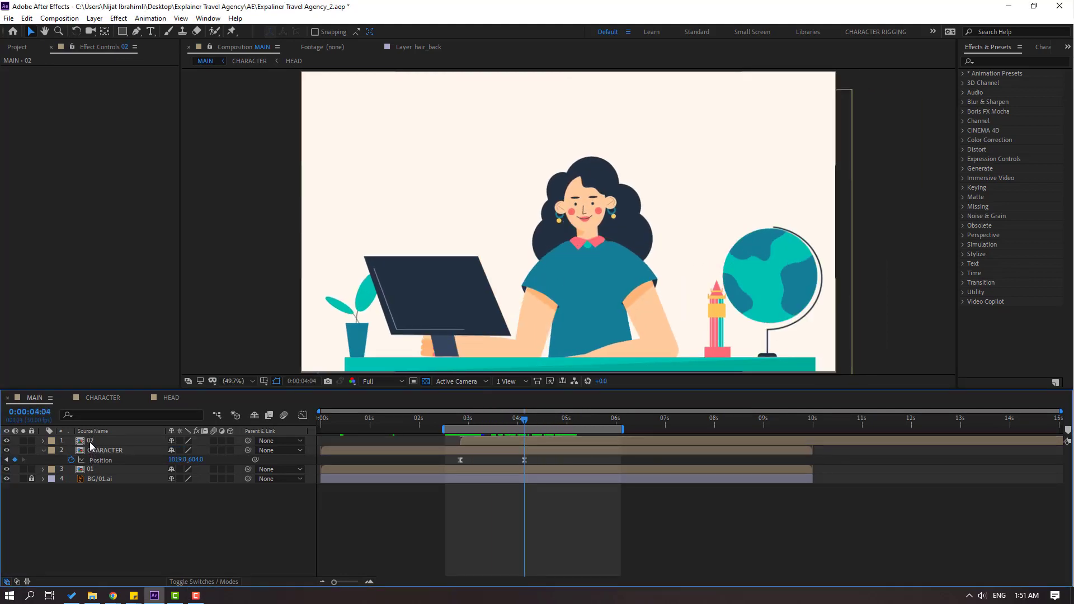
double_click(90, 441)
click(115, 542)
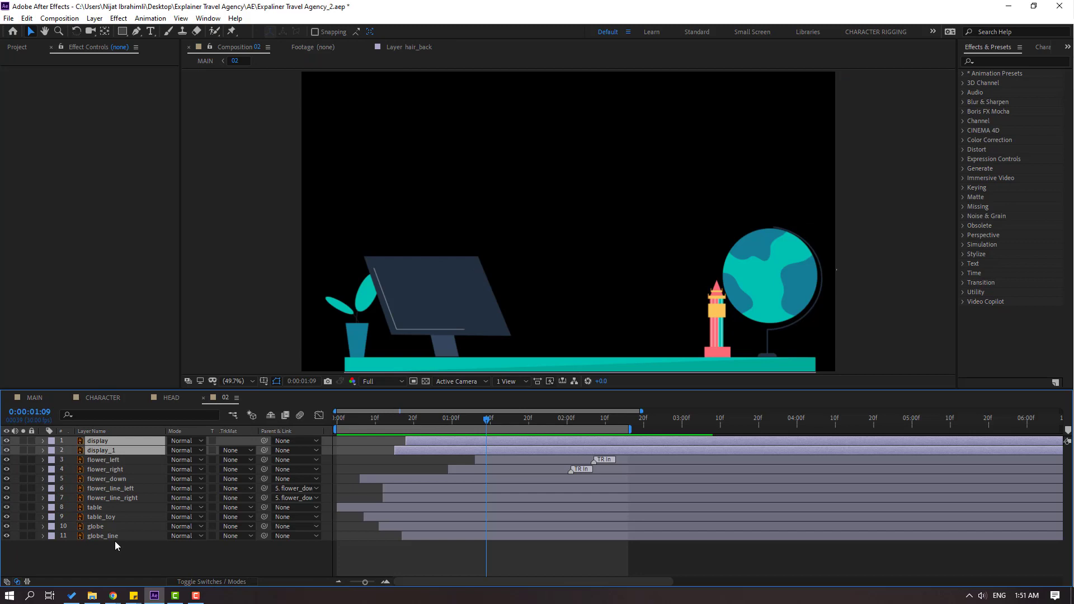
click(105, 460)
click(101, 448)
shift+click(99, 441)
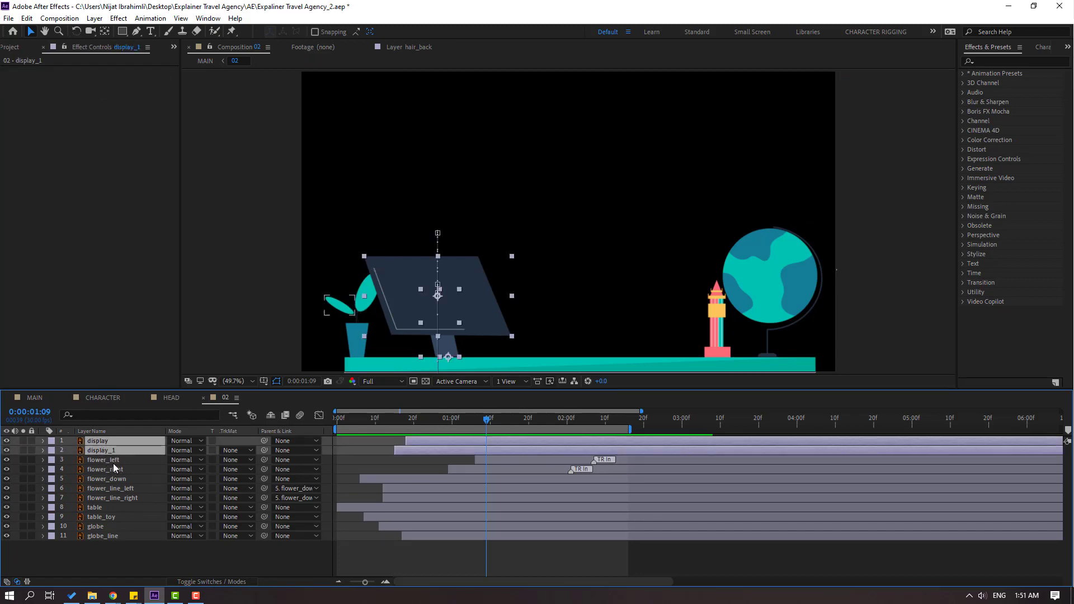
right_click(103, 450)
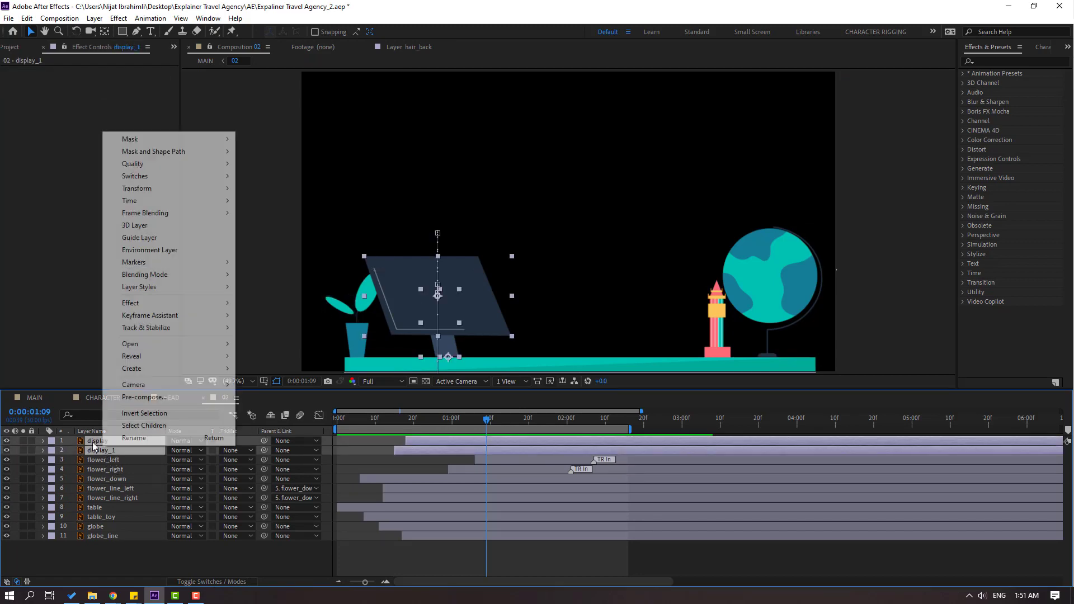
click(125, 400)
text(PC)
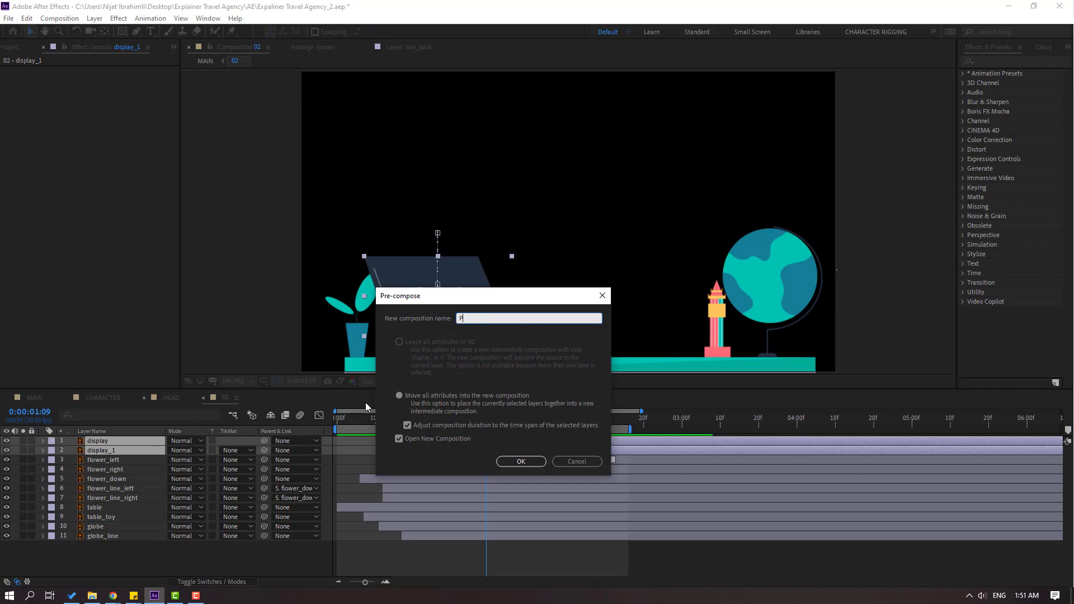
click(520, 461)
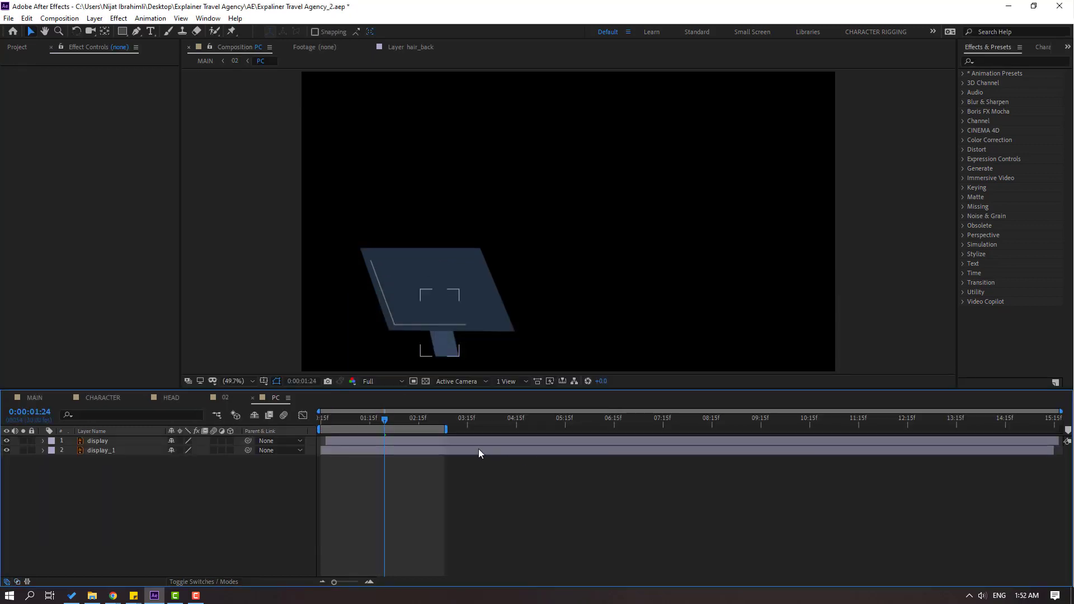
- Move the PC layer from composition 02 into MAIN, directly below CHARACTER, starting at about 0:00:03:10, and scrub to check it
click(227, 398)
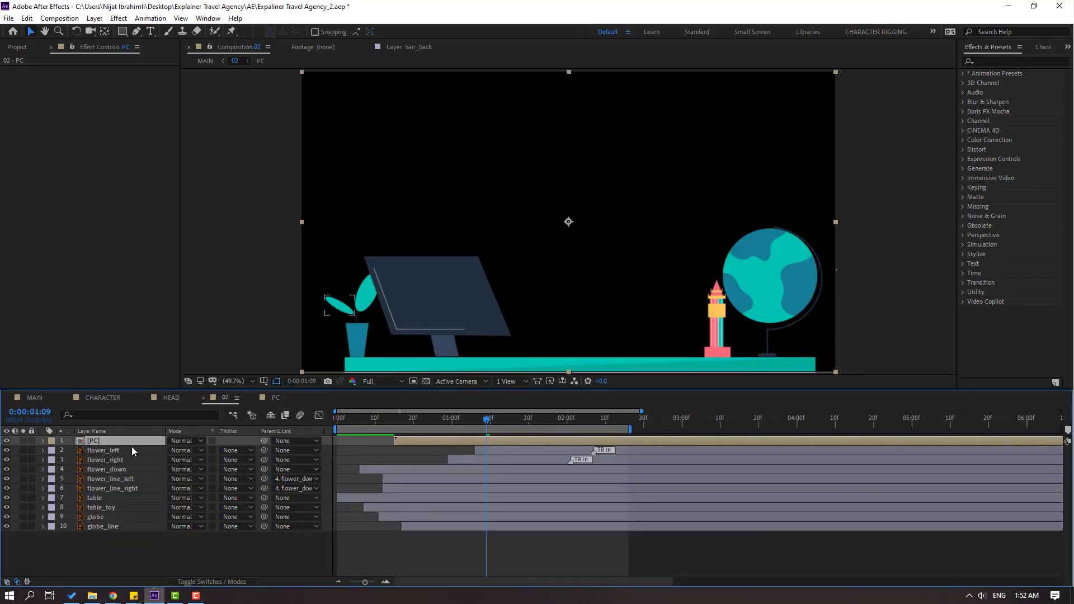
click(34, 397)
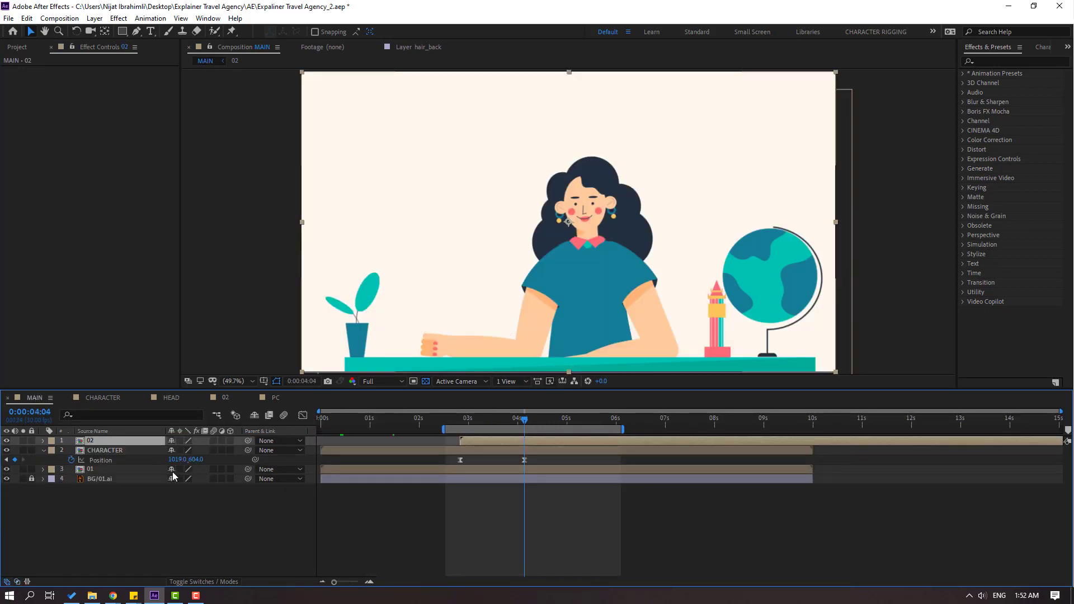
key(ctrl+v)
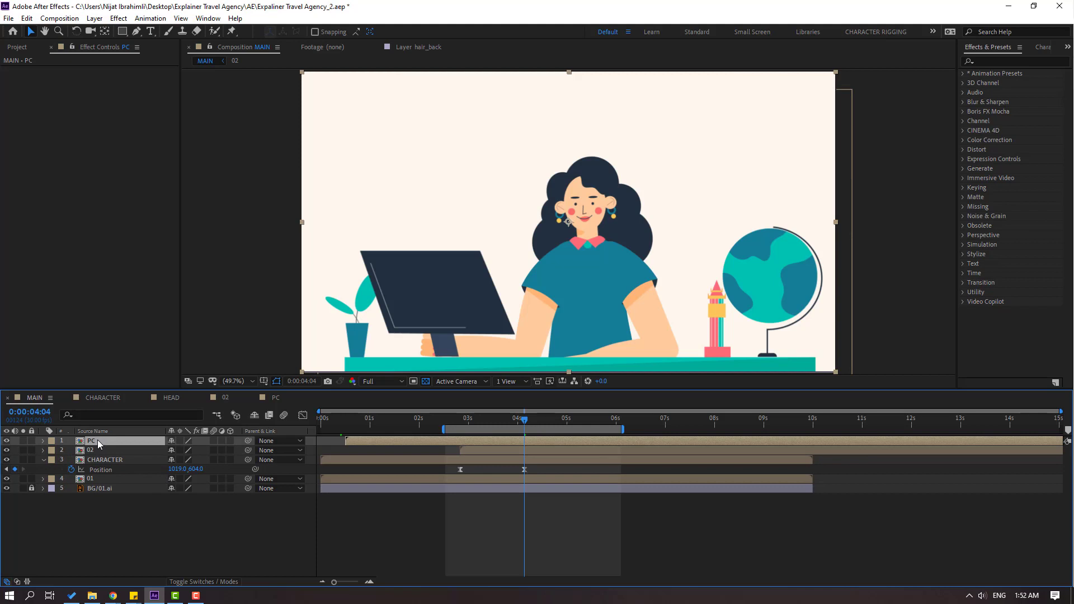
drag(96, 445, 402, 469)
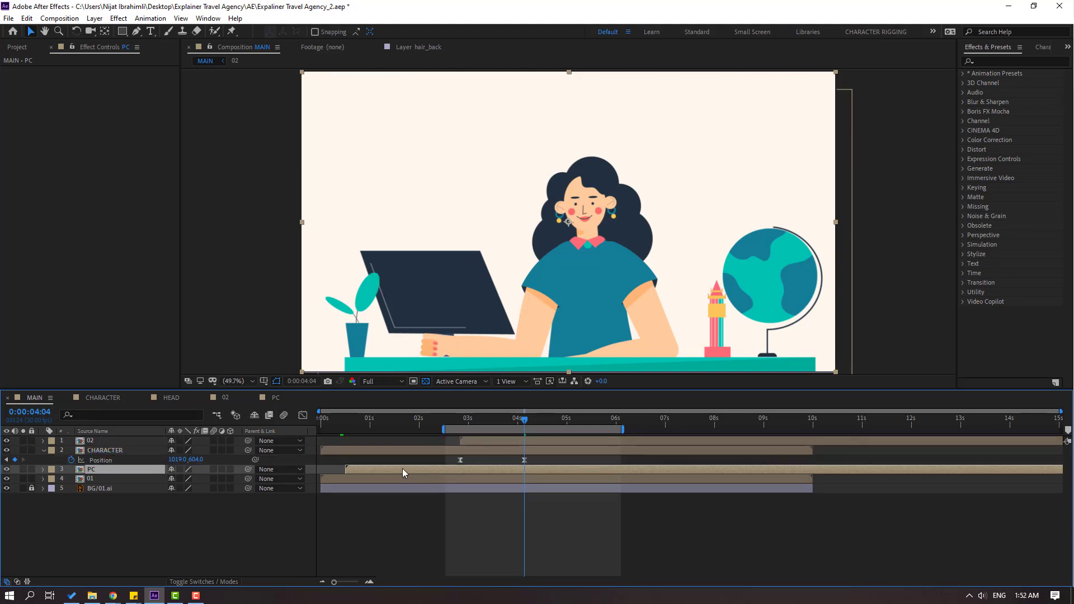
drag(467, 474, 505, 473)
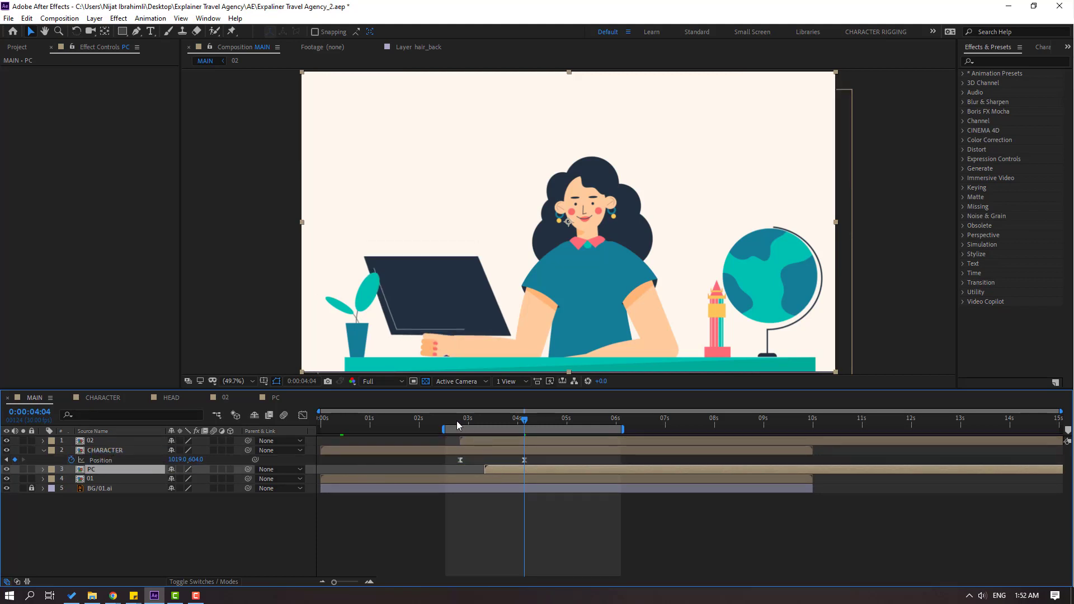
drag(515, 423, 577, 429)
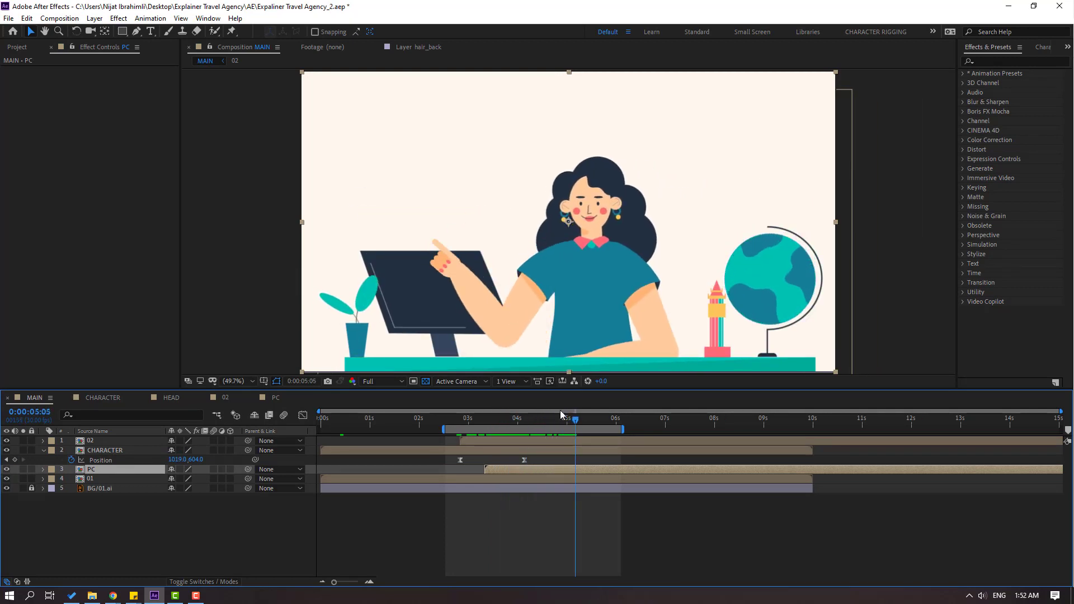
- Scale the PC layer to 112% and reposition the computer slightly up and left on the desk, checking it against the pointing hand
key(s)
drag(186, 479, 192, 479)
drag(426, 336, 437, 320)
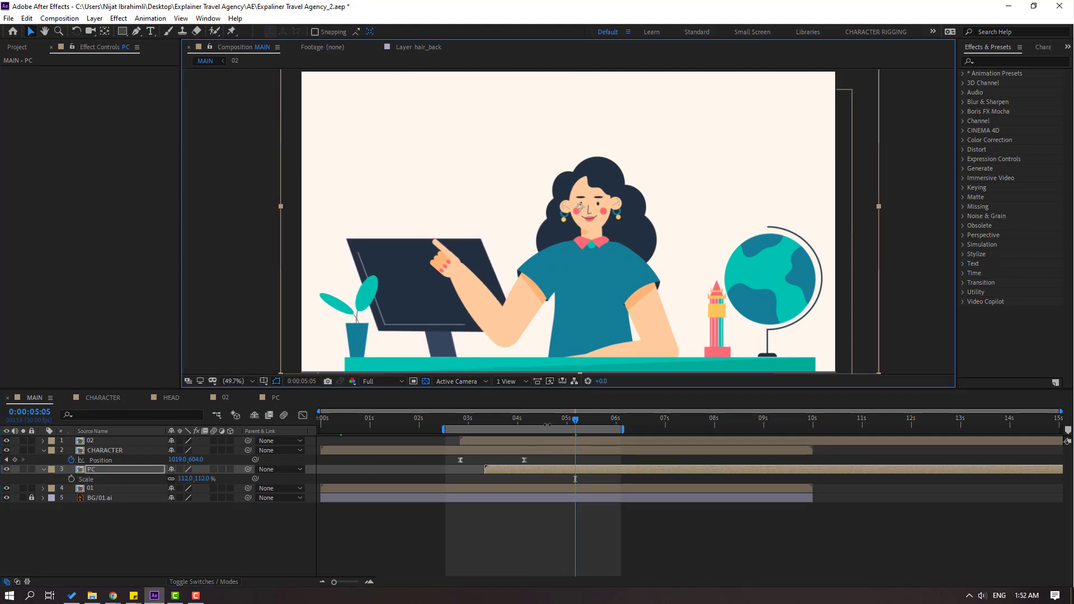
drag(535, 429, 572, 428)
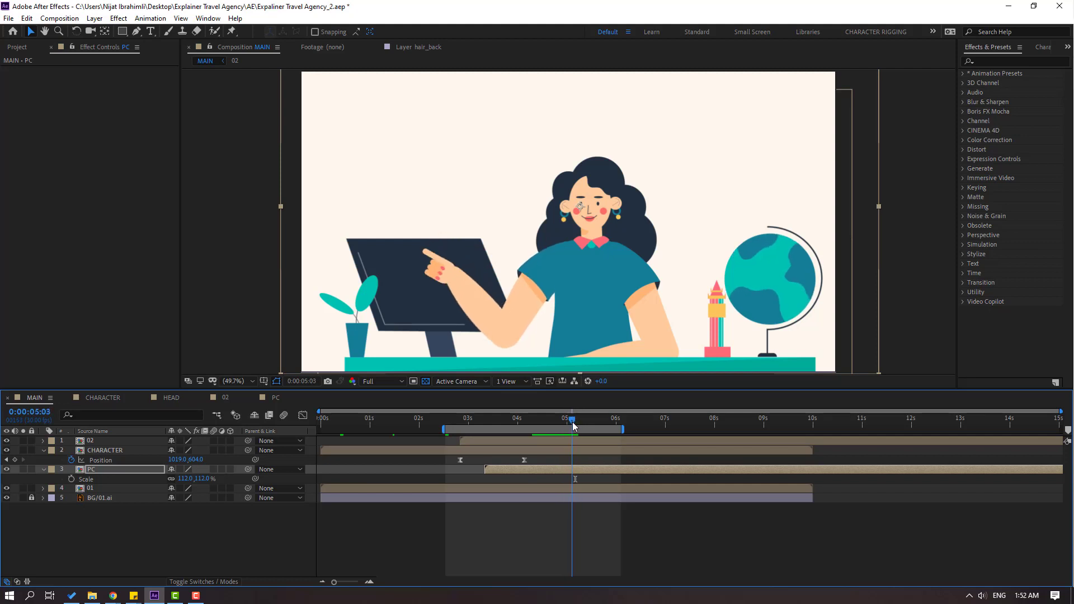
- Lower the display_1 stand slightly inside PC, then raise the whole computer in MAIN and scrub to check the layout
double_click(87, 472)
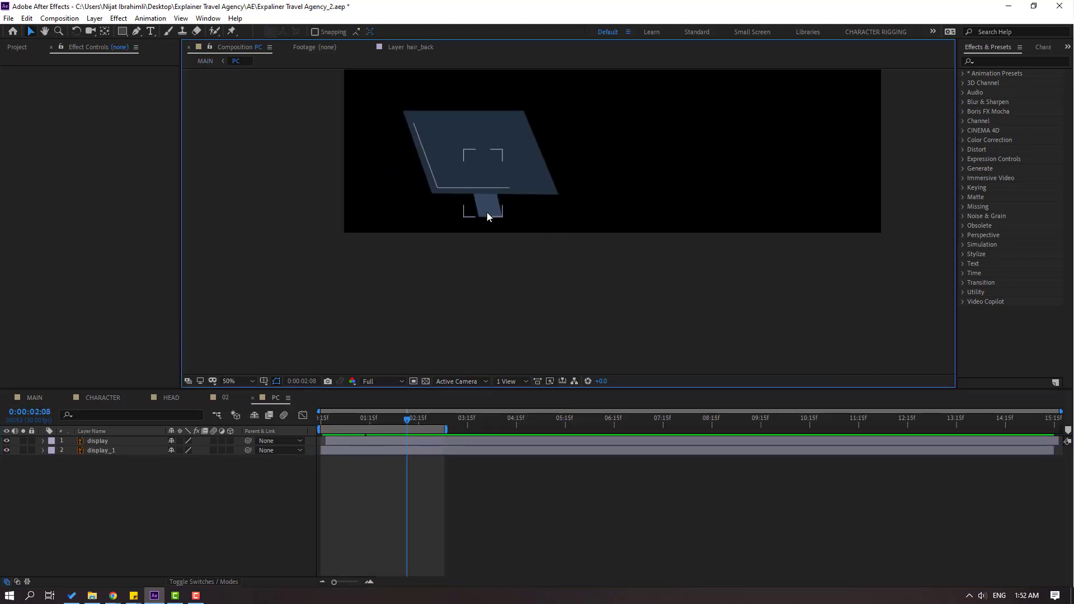
click(487, 213)
scroll(492, 221, up, 2)
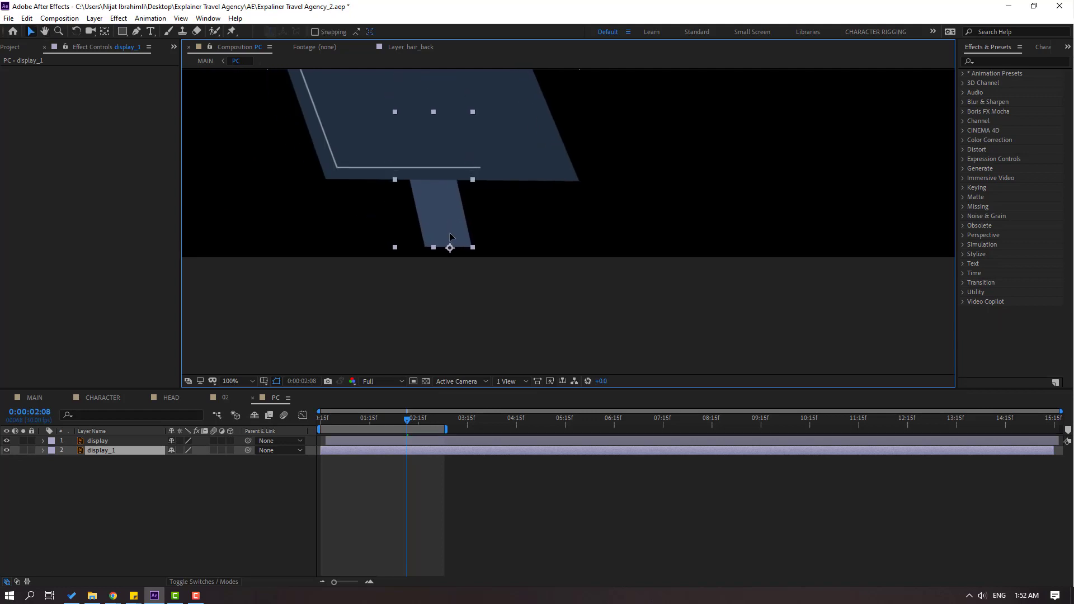
drag(451, 237, 453, 242)
click(33, 398)
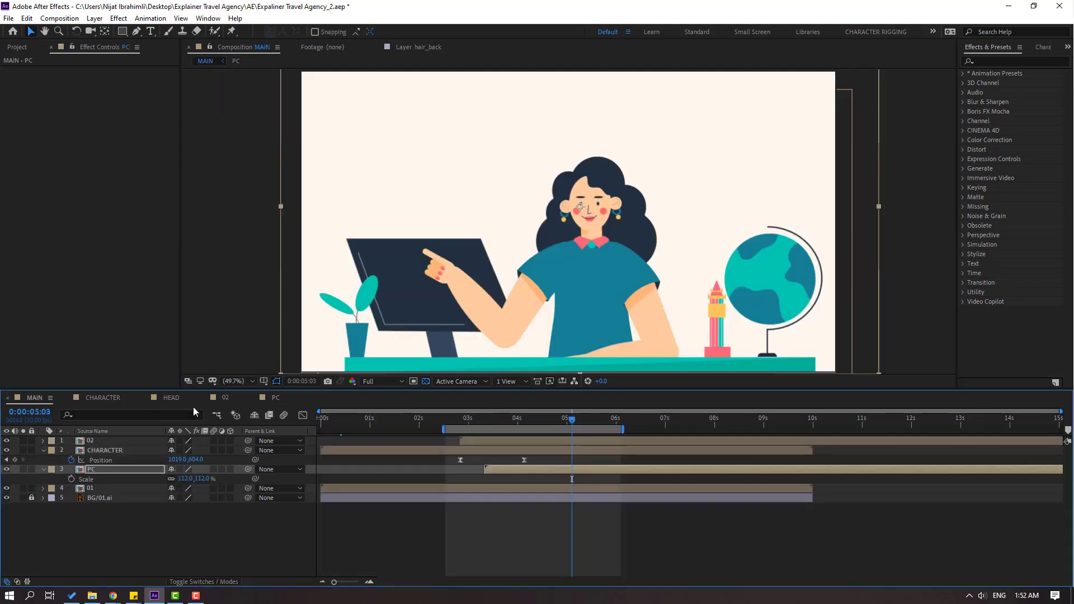
mouse_move(429, 320)
mouse_down()
mouse_move(423, 301)
mouse_move(420, 308)
mouse_up()
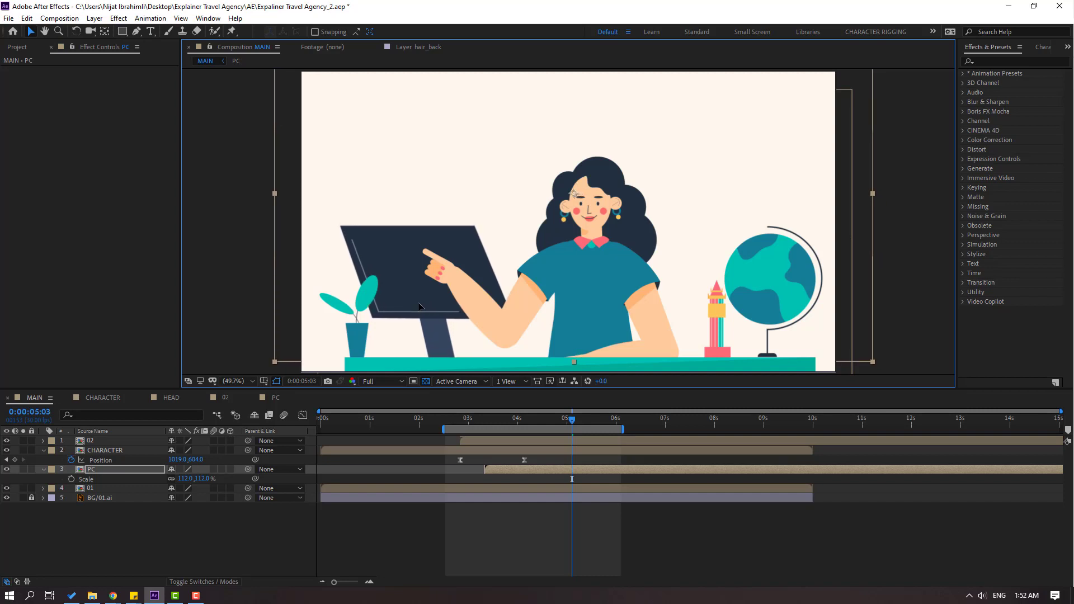
drag(529, 431, 609, 439)
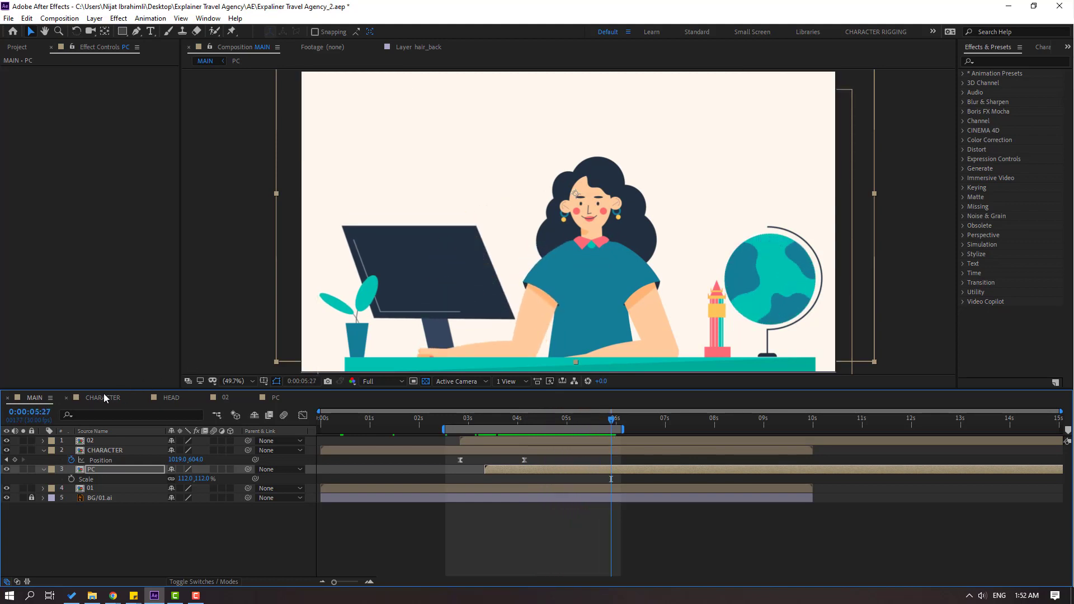
- In the CHARACTER composition, review the body's movement and add a Rotation keyframe holding its current pose at 0:00:04:16
double_click(555, 330)
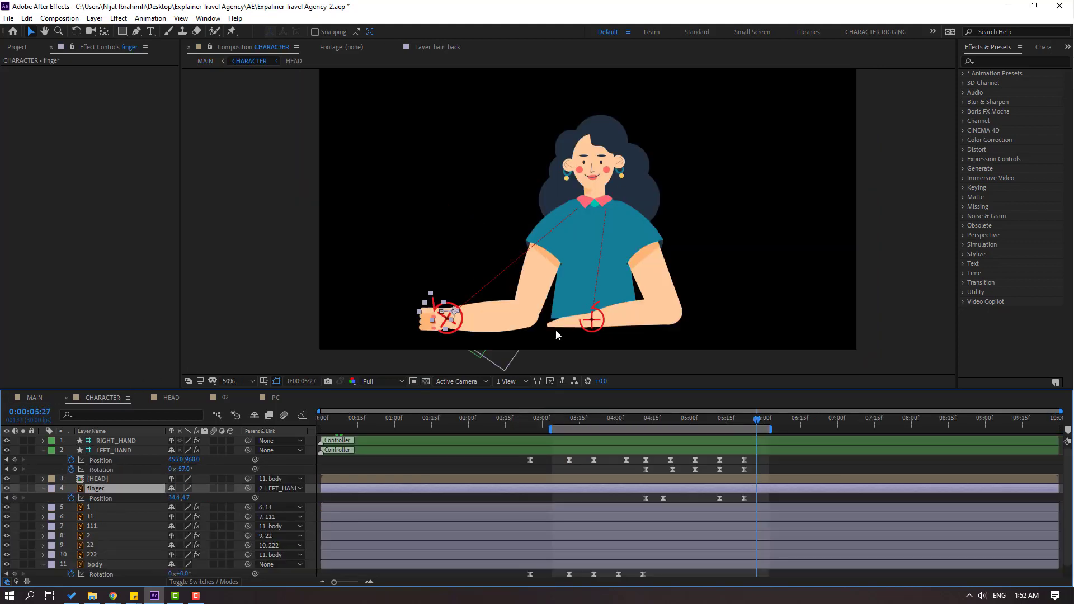
click(543, 428)
click(555, 427)
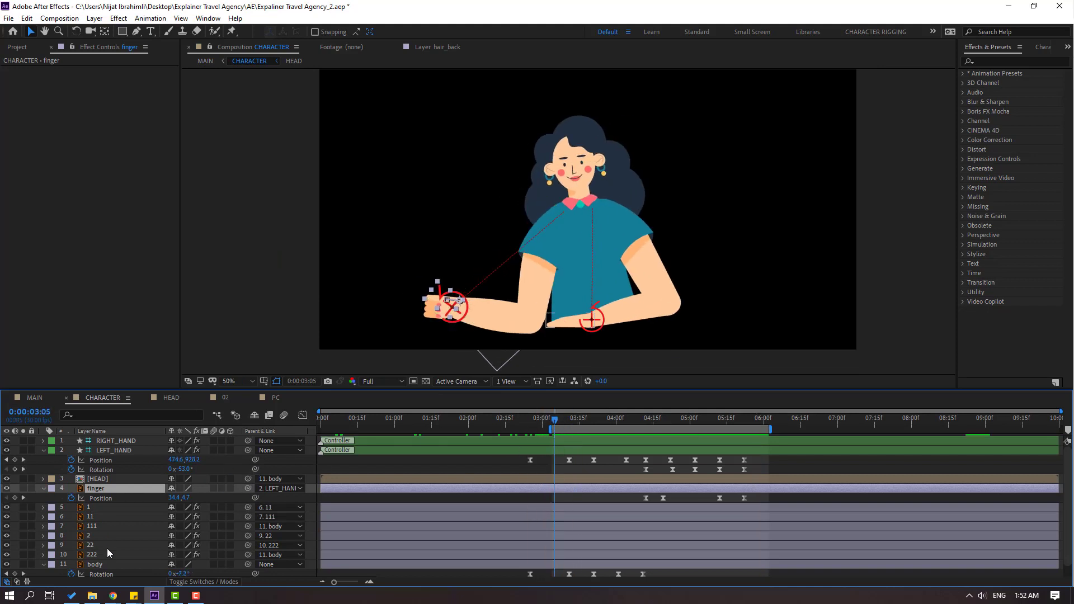
scroll(109, 553, down, 1)
click(104, 554)
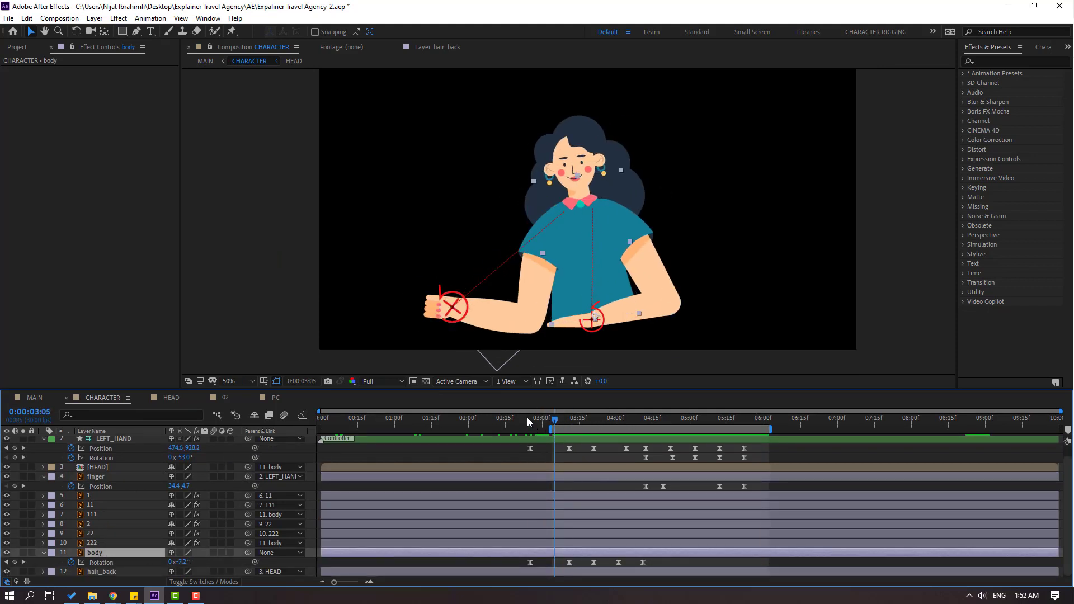
key(space)
drag(625, 418, 657, 423)
click(15, 562)
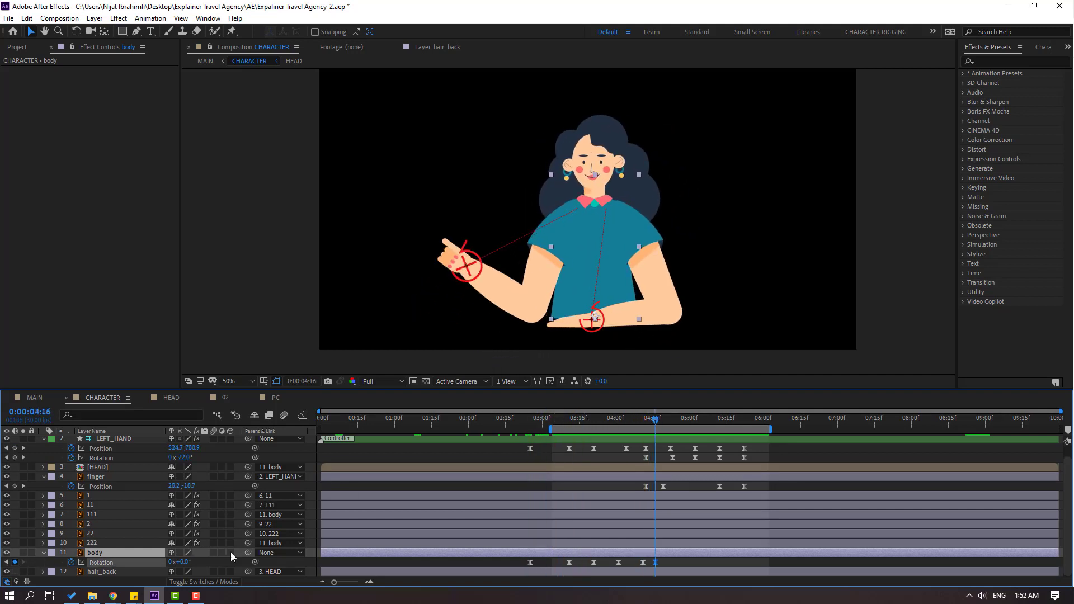
- Keyframe the body's Rotation at 5° at 0:00:04:23 and -2° at 0:00:05:02
mouse_move(661, 418)
mouse_down()
mouse_move(682, 419)
mouse_move(673, 418)
mouse_up()
click(185, 562)
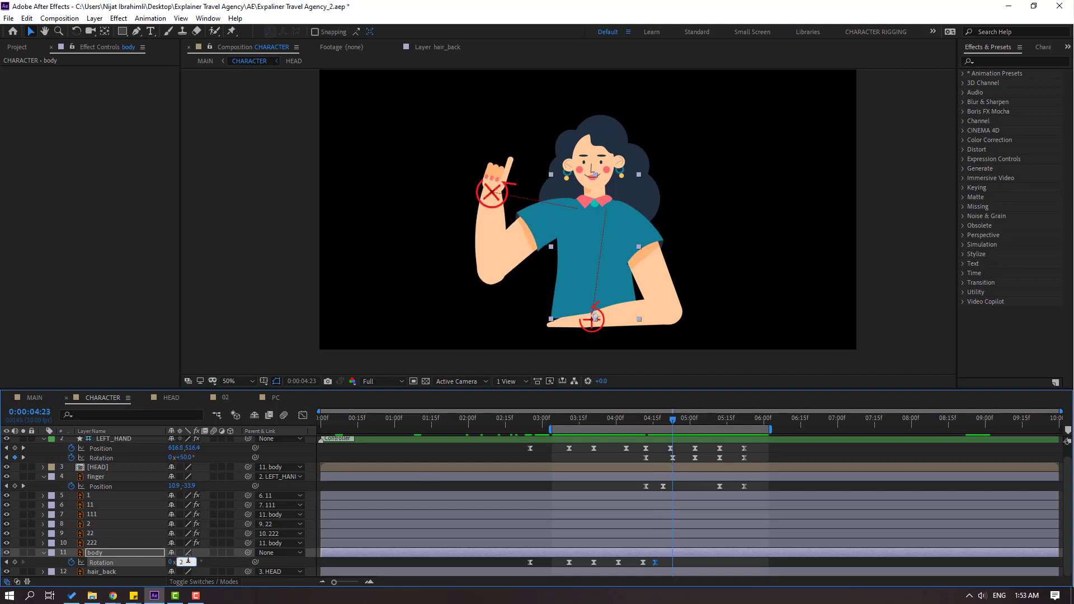
text(2)
key(Return)
drag(636, 417, 694, 421)
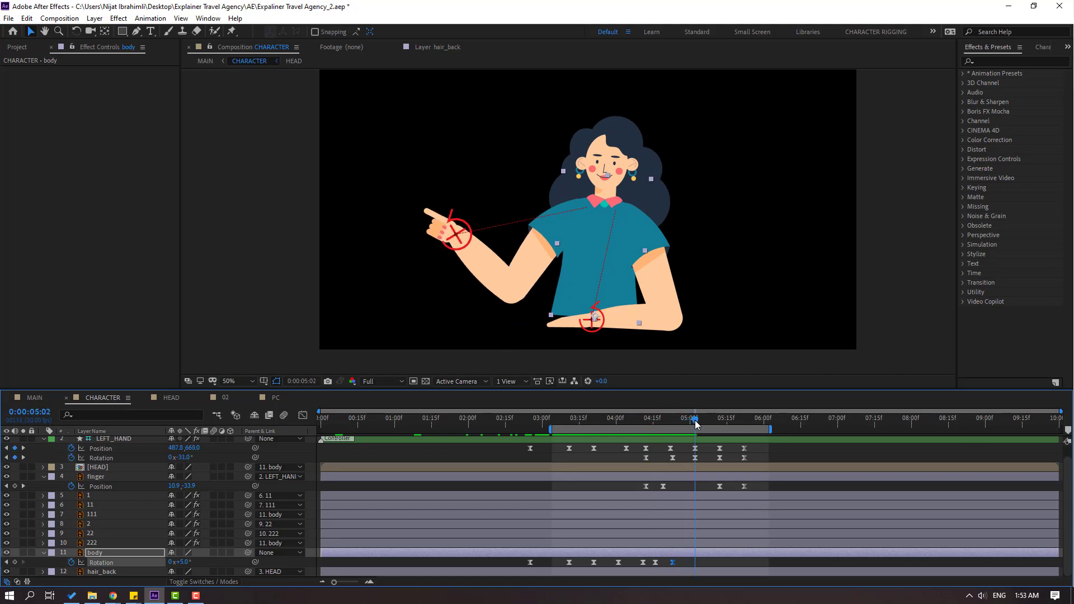
click(181, 562)
text(-2)
key(Return)
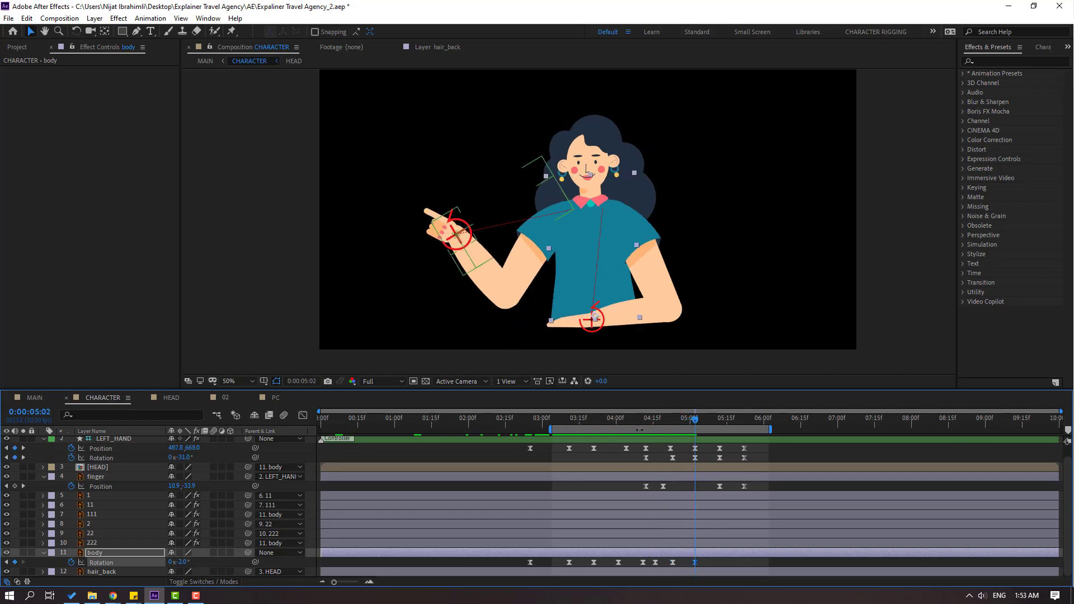
- Keyframe the body's Rotation at 1° at about 0:00:05:16 and 0° at 0:00:05:23, and preview the animation
key(Page_Up)
key(Page_Up)
key(Page_Up)
key(Page_Up)
drag(692, 427, 746, 422)
click(180, 562)
text(1)
key(Return)
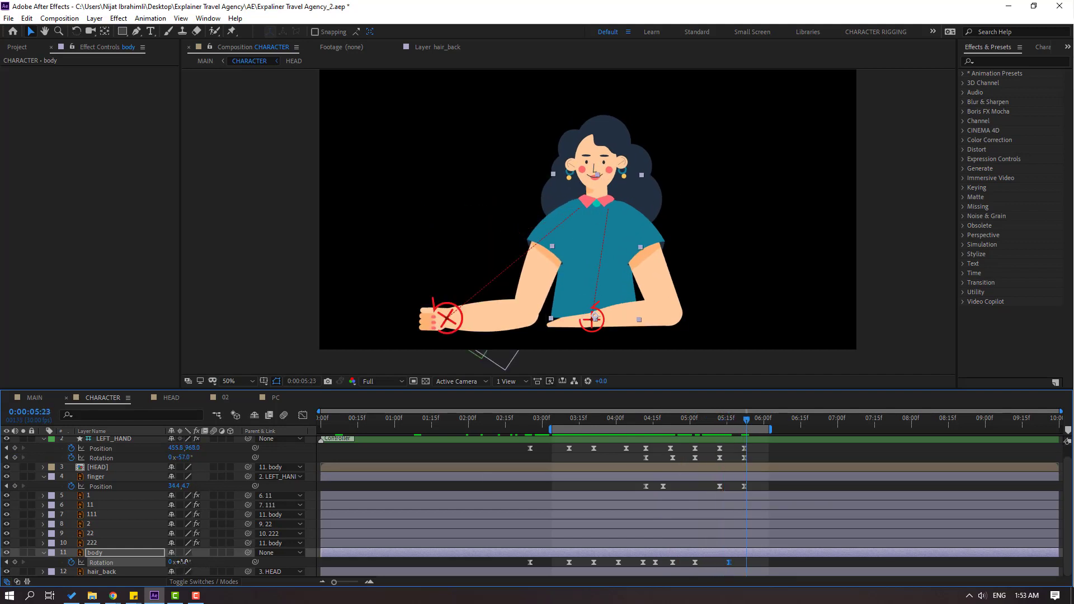
click(183, 561)
text(0)
key(Return)
key(space)
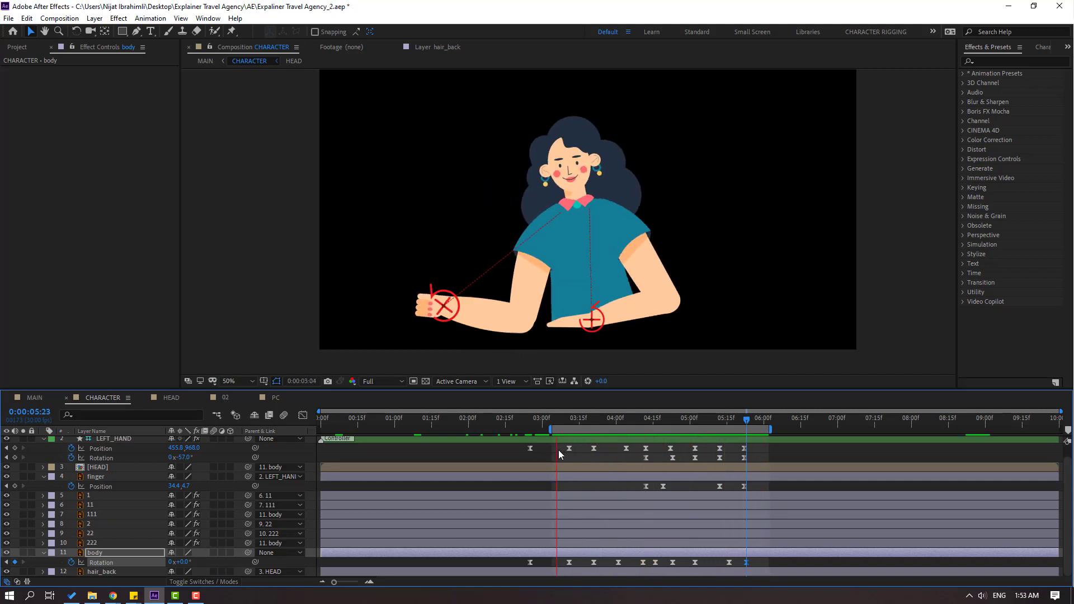
- Reveal the HEAD layer's Rotation and start keyframing it at 0:00:02:25 with a value of 20°
click(102, 466)
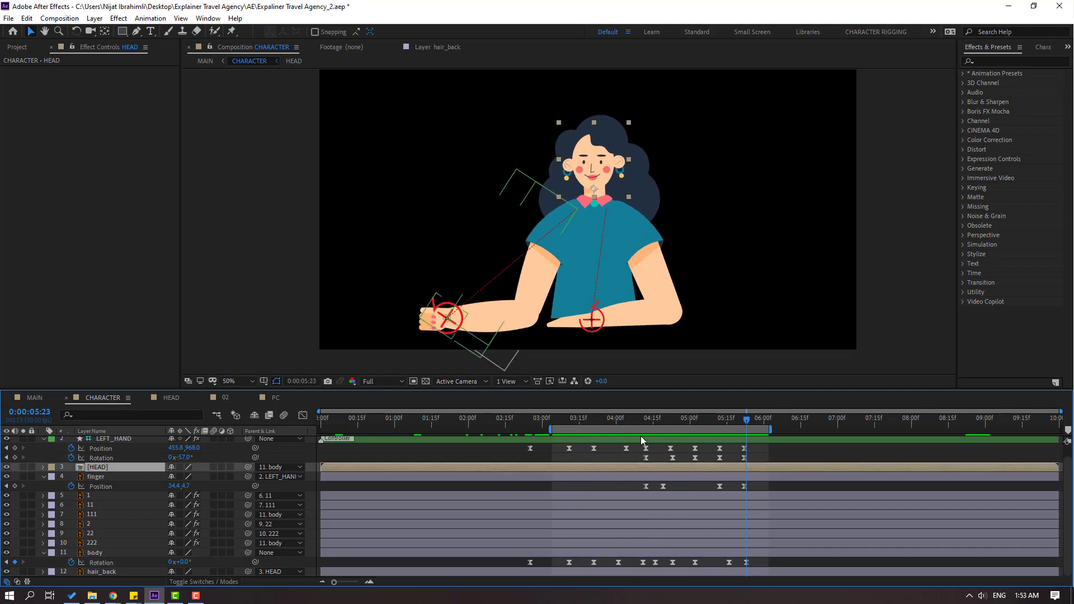
key(r)
click(554, 420)
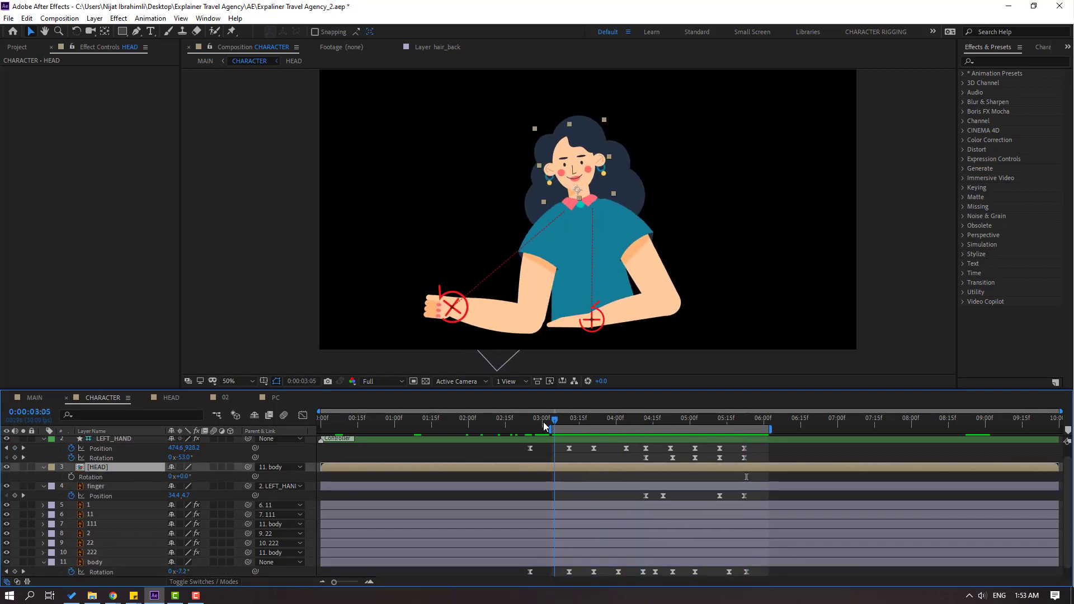
drag(543, 421, 529, 422)
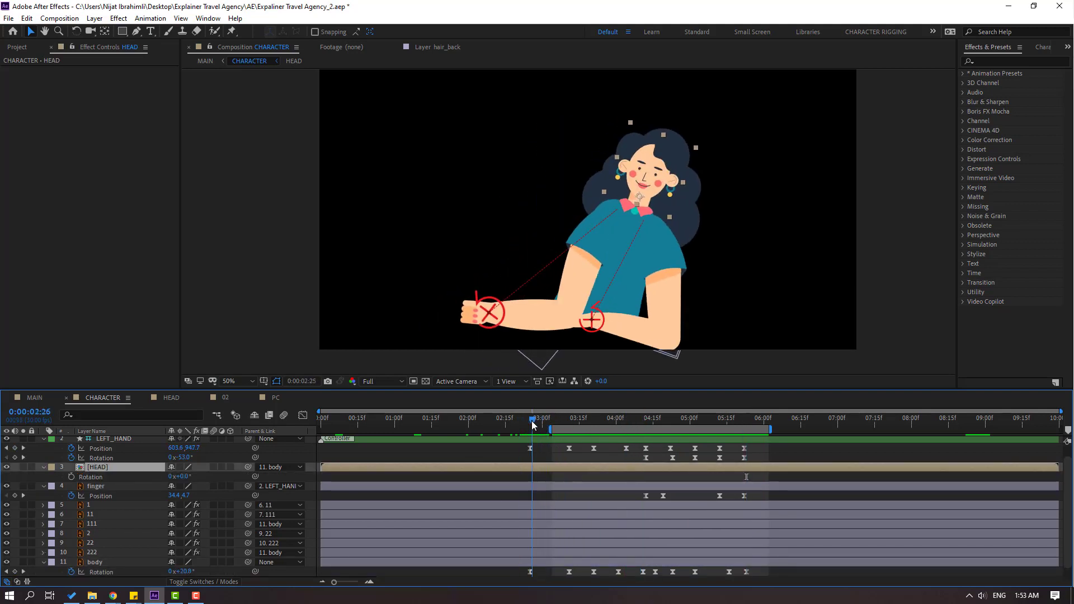
click(71, 476)
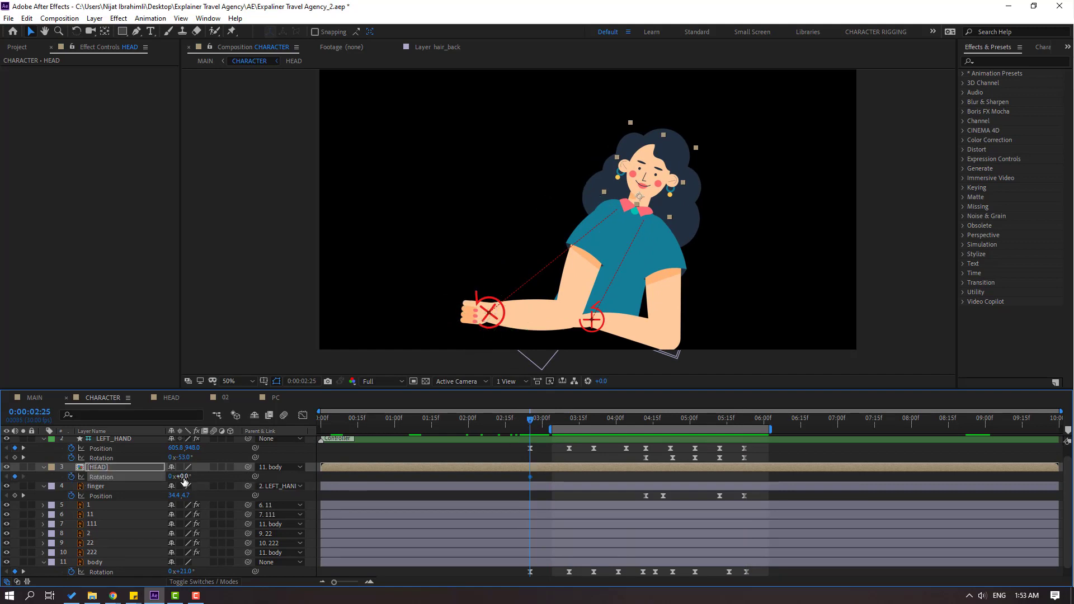
drag(184, 481, 195, 477)
- Keyframe the HEAD layer's Rotation at -5° at about 0:00:03:11 and 4° at 0:00:03:21
key(space)
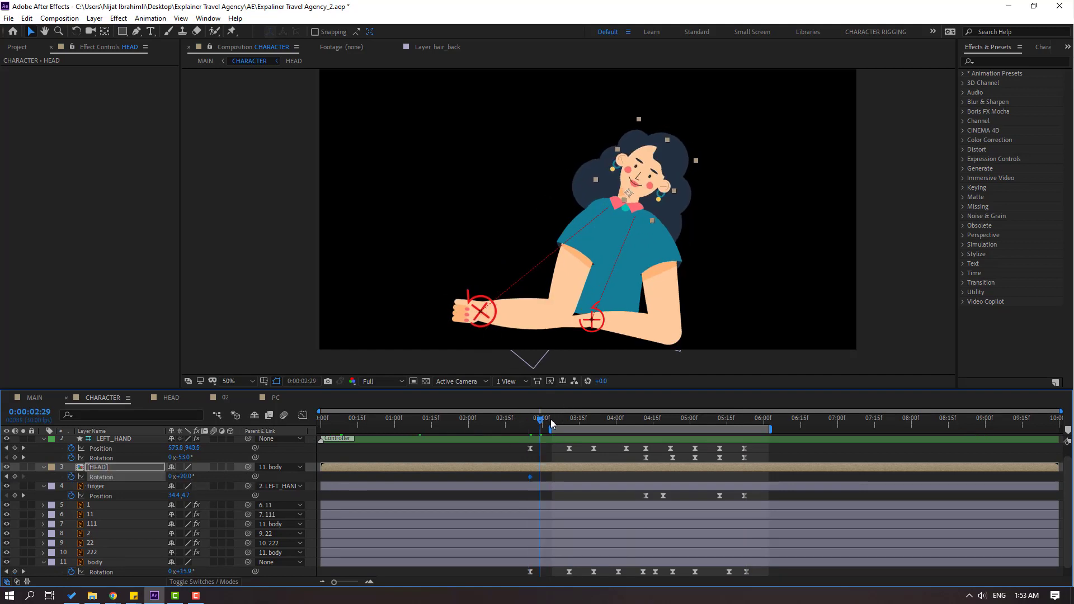
drag(190, 479, 176, 476)
drag(565, 428, 593, 427)
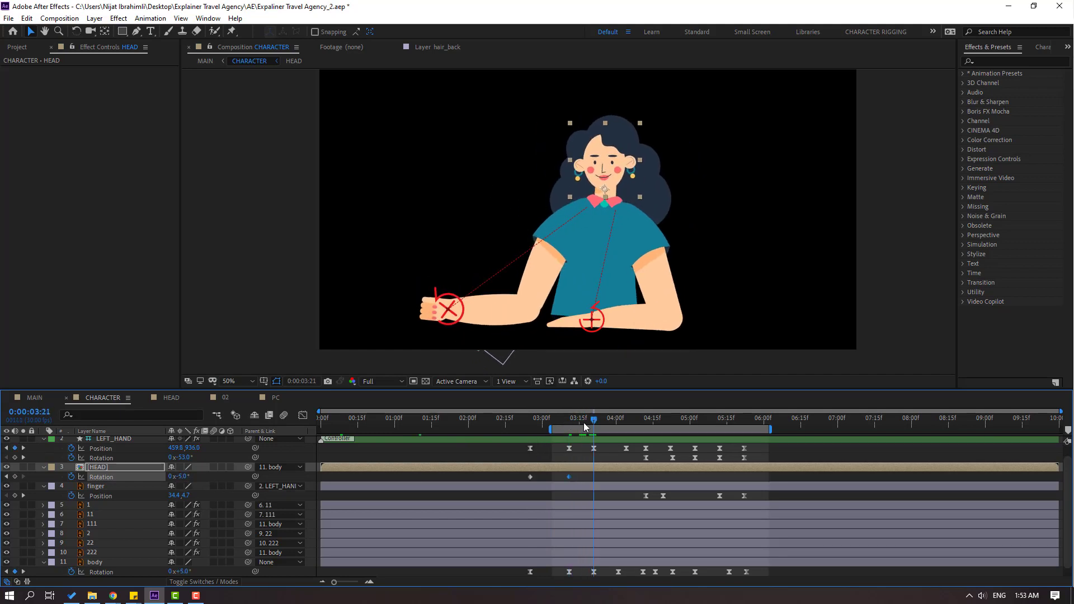
drag(183, 477, 597, 471)
- Apply Easy Ease to the three head Rotation keyframes, start the work area at about 0:00:02:20 and preview the animation
right_click(530, 477)
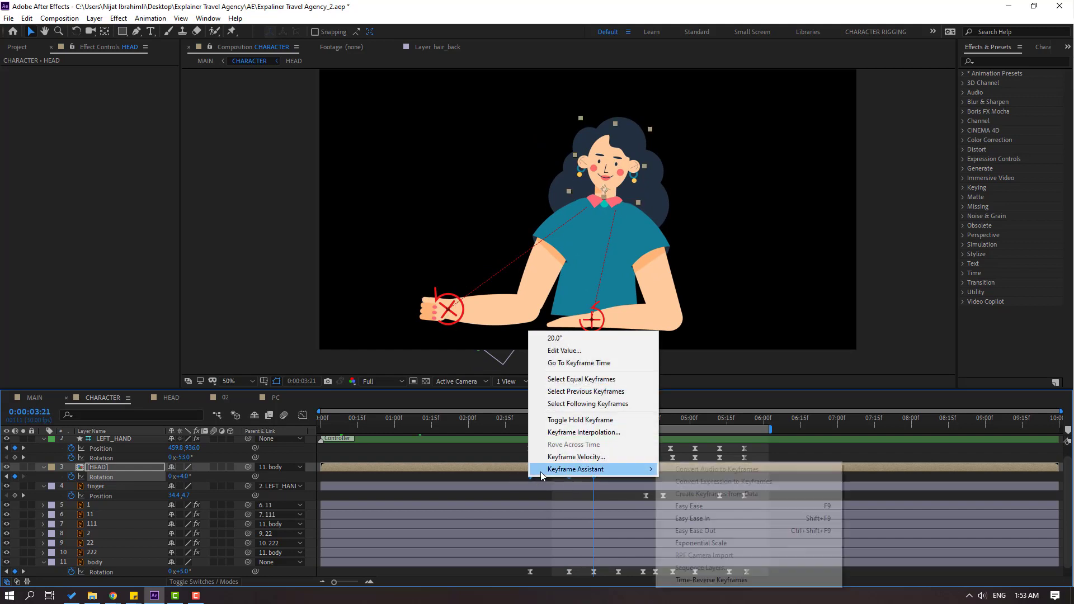
mouse_move(545, 471)
click(676, 507)
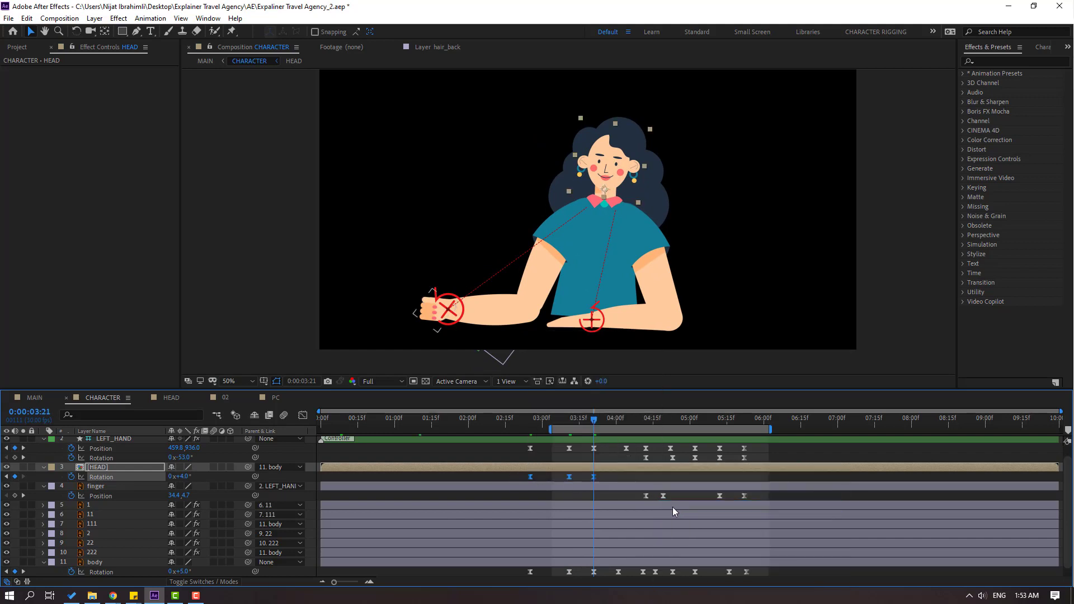
drag(550, 429, 515, 430)
key(space)
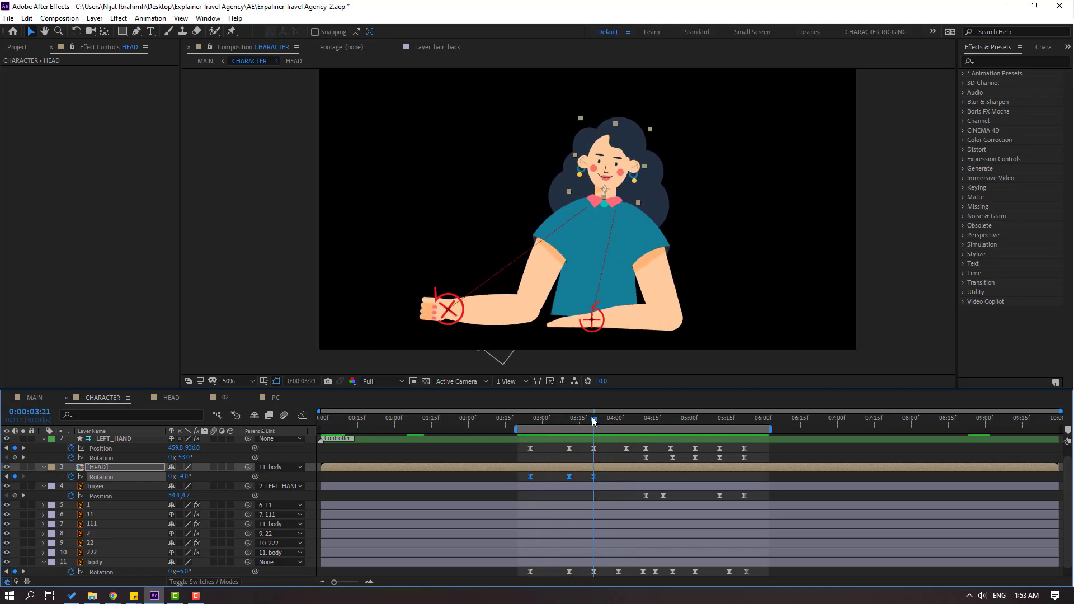
- Keyframe the HEAD layer's Rotation at 4° at 0:00:04:11, 14° at 0:00:04:21, and 14° again at 0:00:05:04
drag(594, 418, 648, 421)
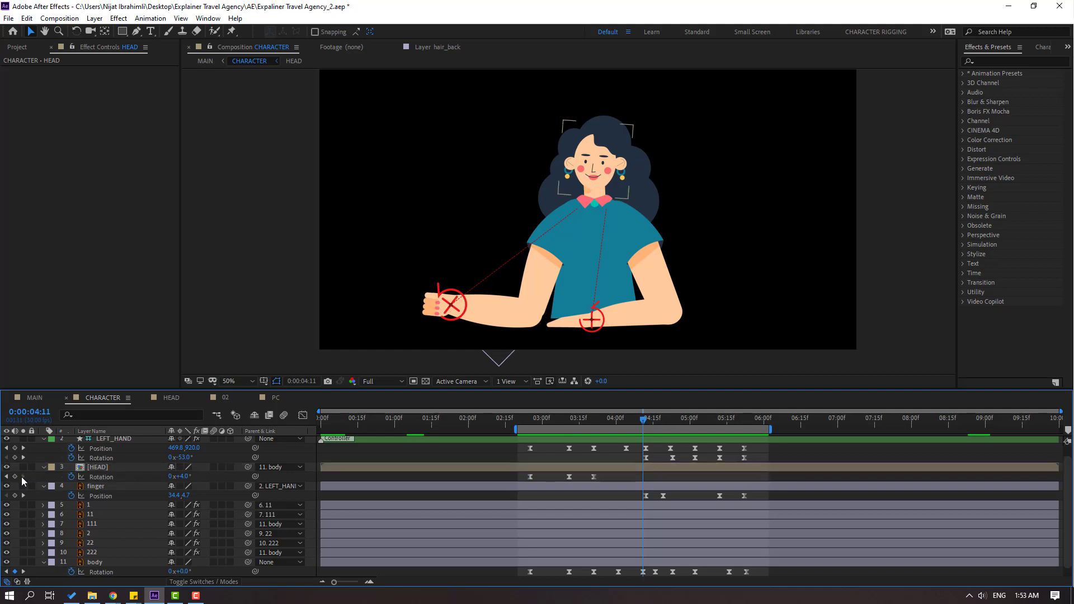
click(14, 476)
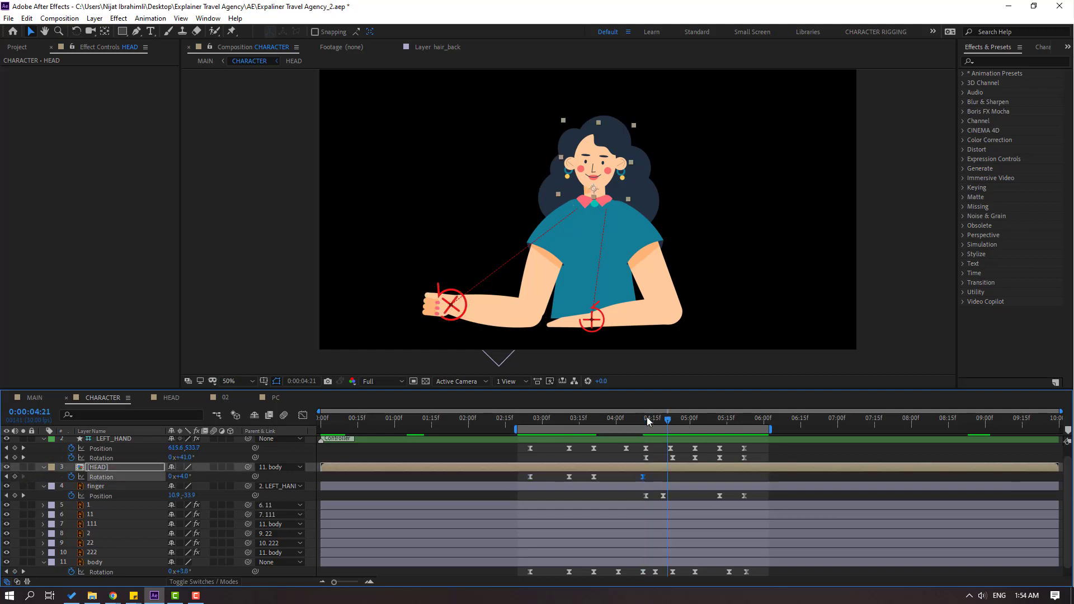
key(shift+Page_Down)
drag(184, 477, 510, 484)
drag(670, 420, 699, 425)
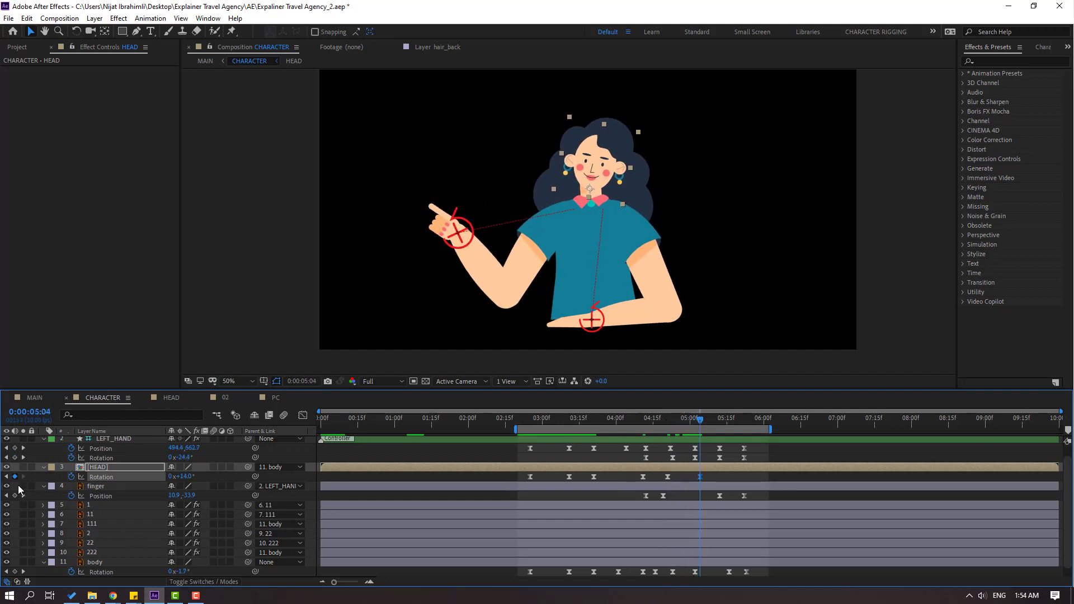
- Keyframe the HEAD layer's Rotation at -6° at 0:00:05:14, and advance the current time by 10 frames
key(shift+Page_Down)
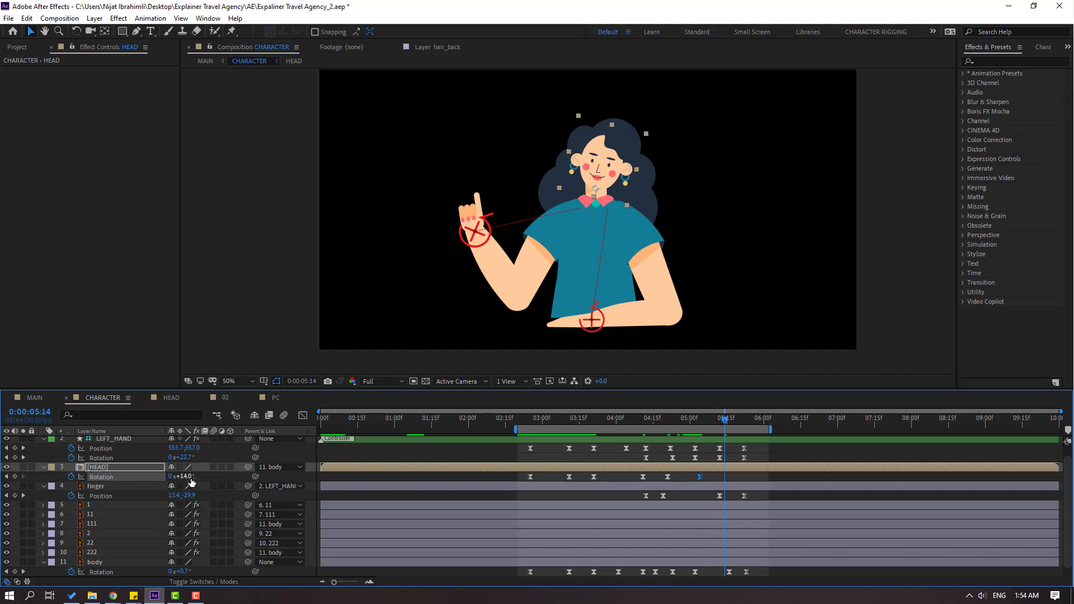
drag(192, 479, 178, 477)
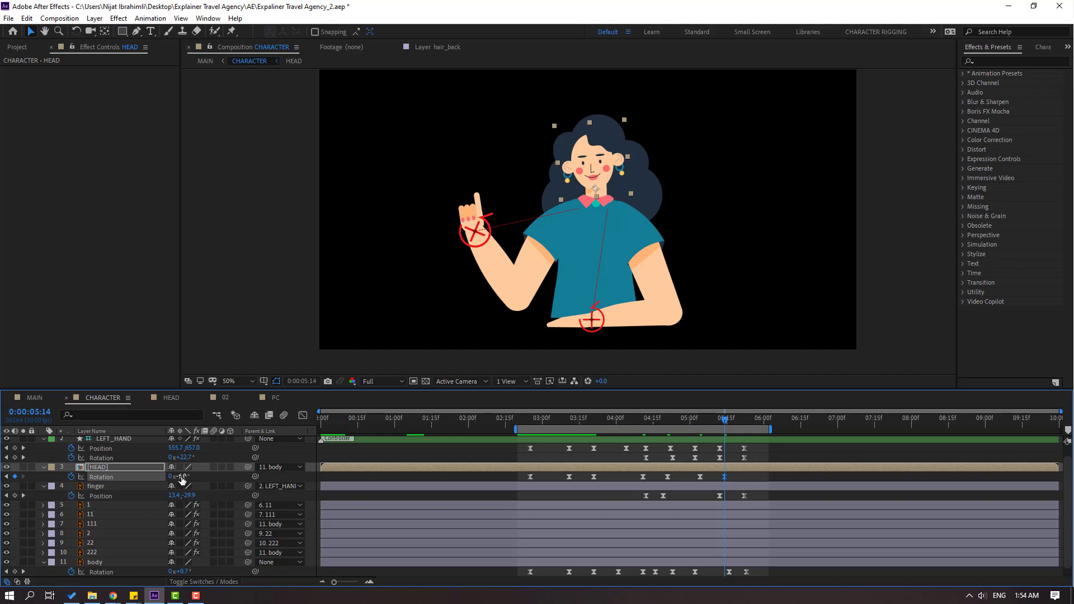
click(301, 381)
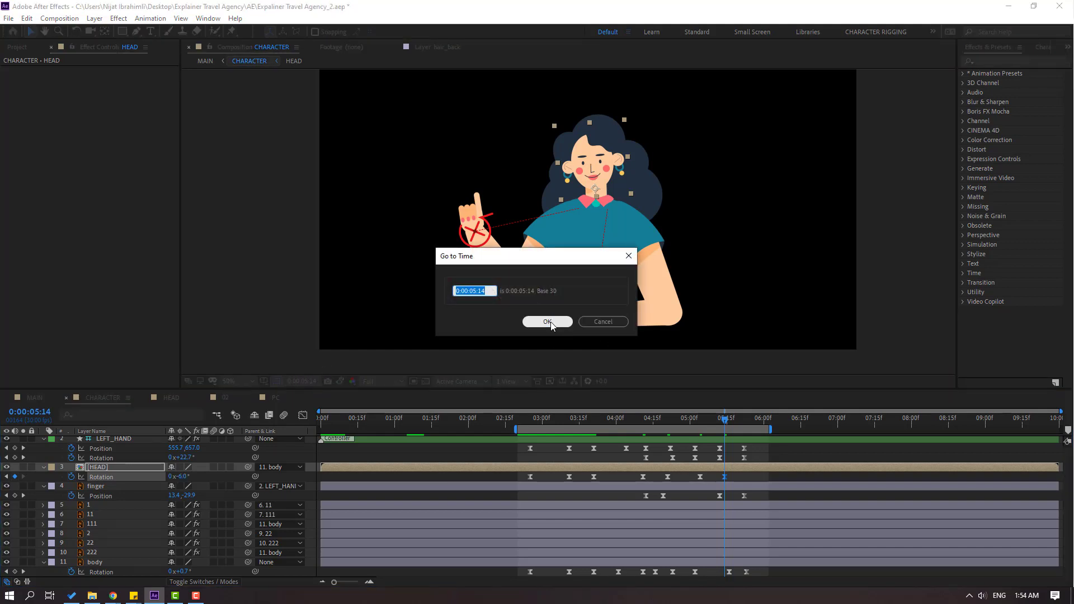
text(+10)
click(548, 321)
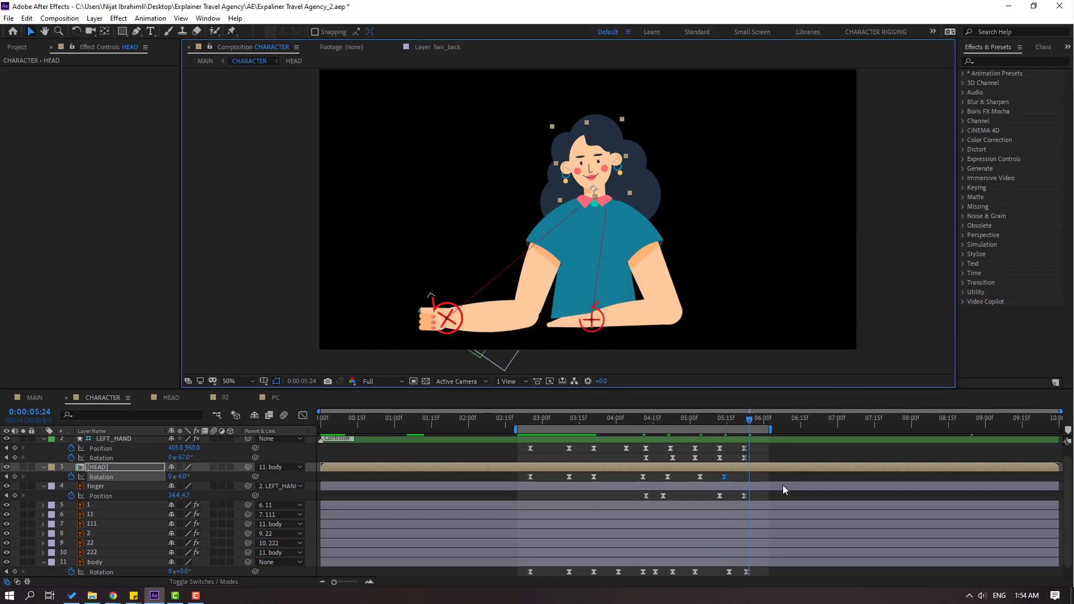
- Shift the last two HEAD Rotation keyframes about four frames later in time
click(780, 479)
drag(699, 419, 726, 423)
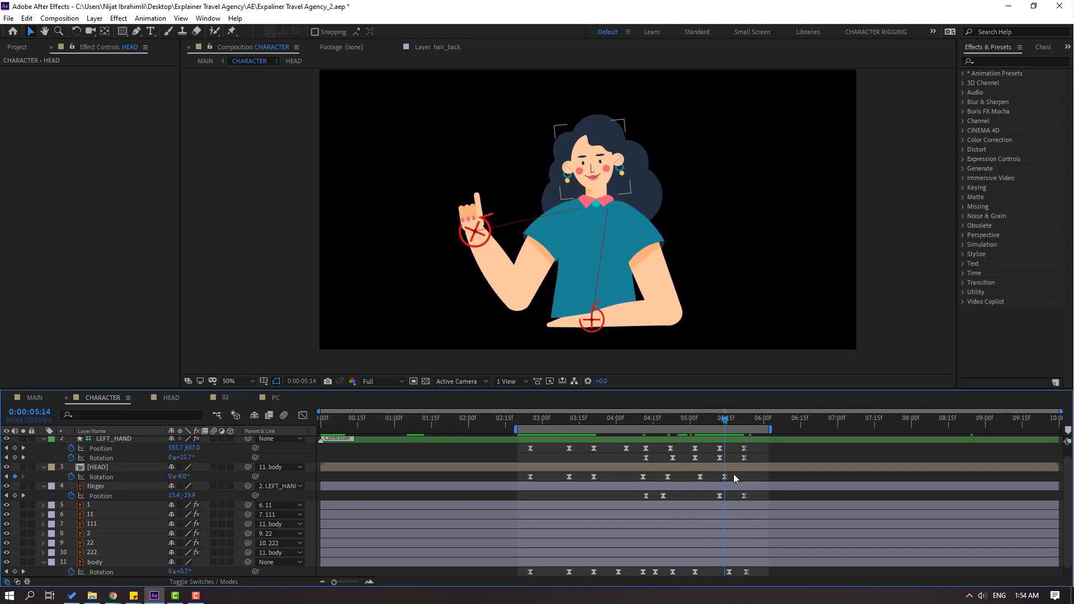
drag(733, 474, 709, 477)
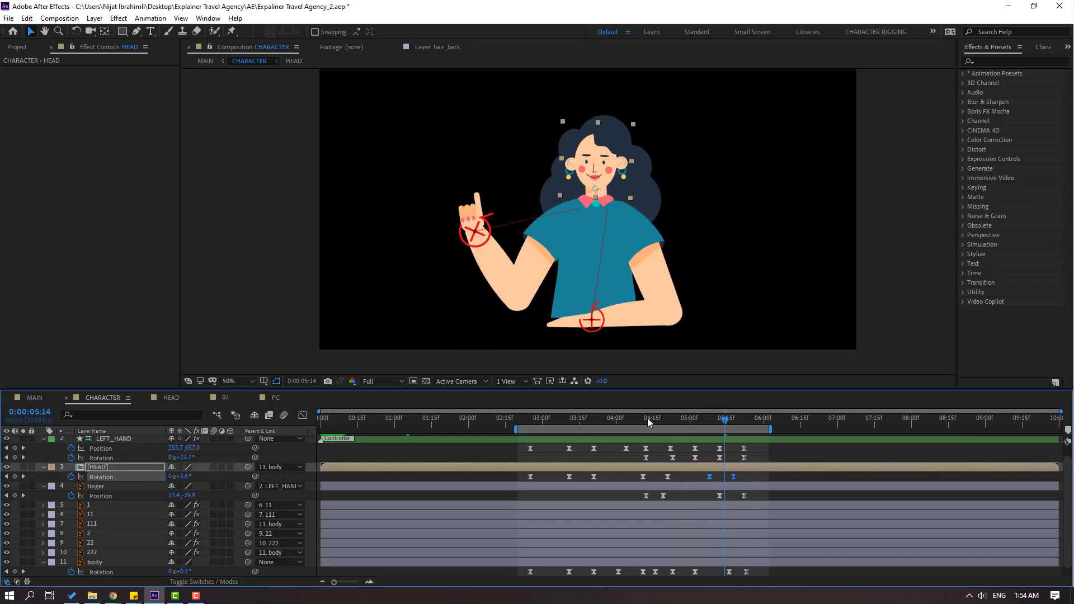
- Reveal the HEAD layer's Position alongside its Rotation and keyframe it at 150.5, 49.6 at 0:00:04:11
mouse_move(646, 418)
mouse_down()
mouse_move(582, 419)
mouse_move(643, 420)
mouse_up()
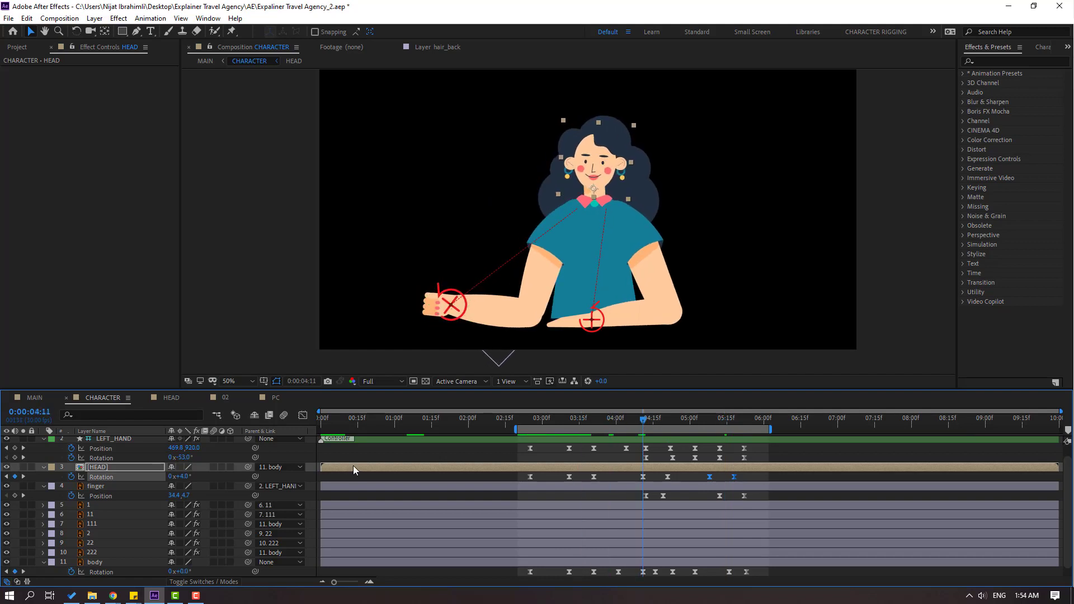
click(115, 468)
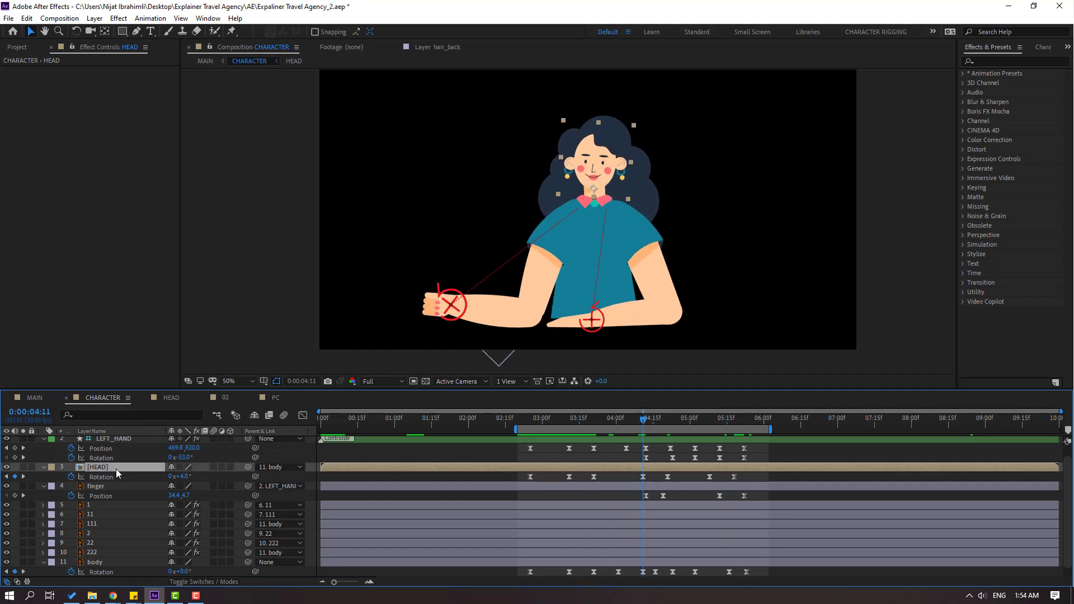
key(alt+shift+p)
click(101, 477)
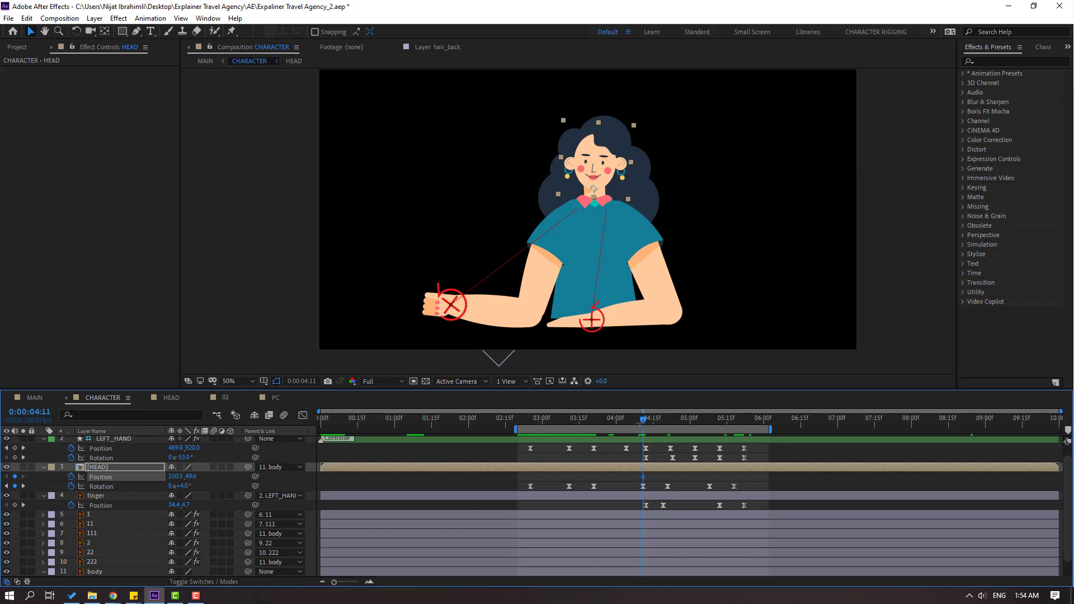
- Lower the head to Position 150.5, 57.6 at 0:00:04:16 and paste the first Position keyframe at 0:00:04:21
drag(651, 426, 658, 425)
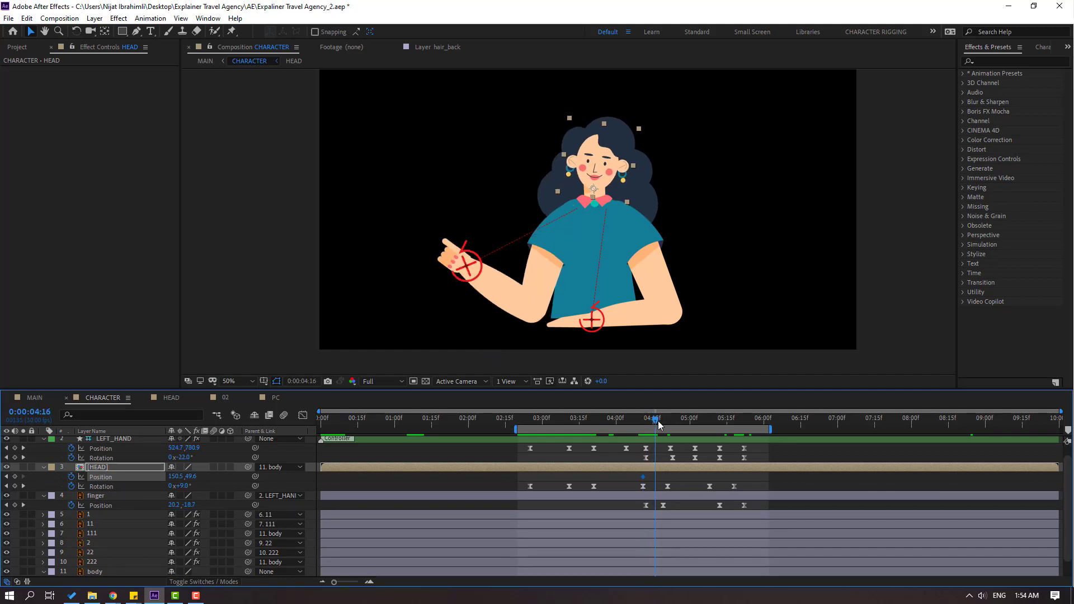
key(Down)
key(Down)
key(Down)
key(Down)
key(Down)
key(Down)
key(Down)
key(Down)
drag(661, 419, 670, 418)
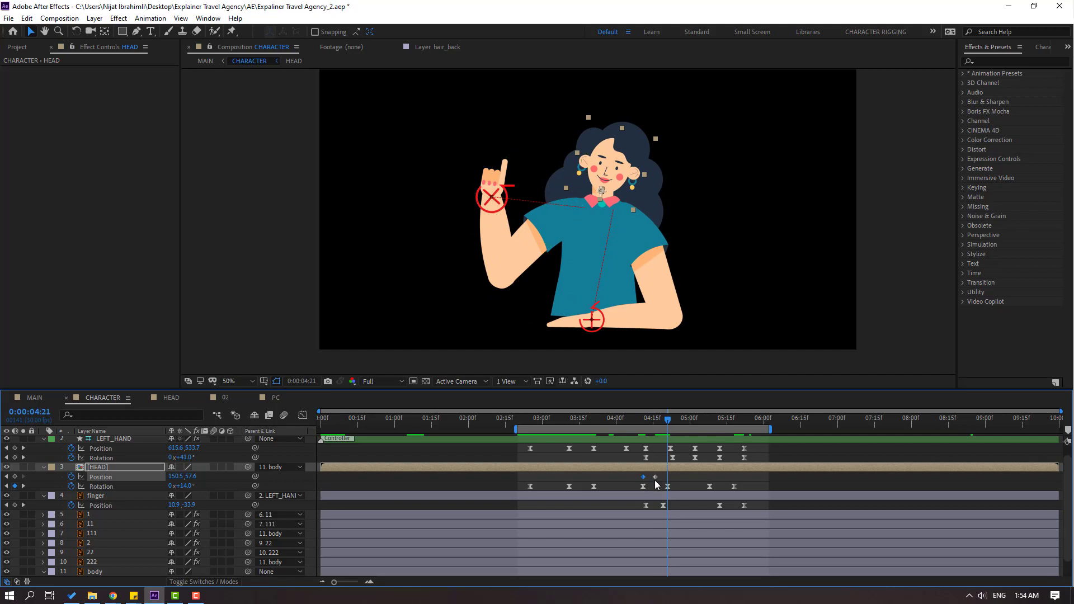
key(ctrl+v)
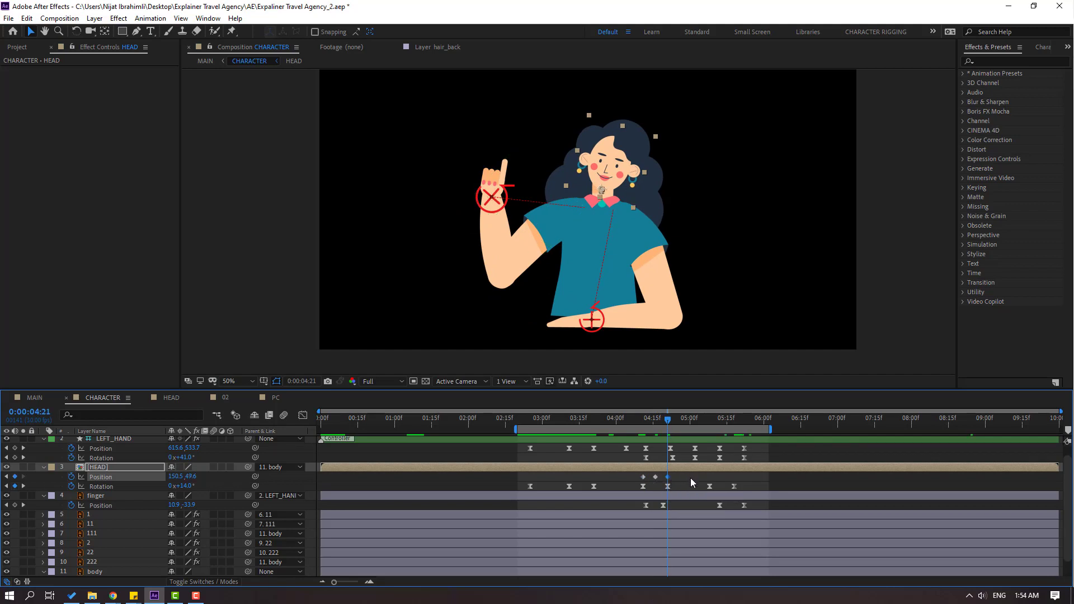
- Apply Easy Ease to the three HEAD Position keyframes
click(636, 479)
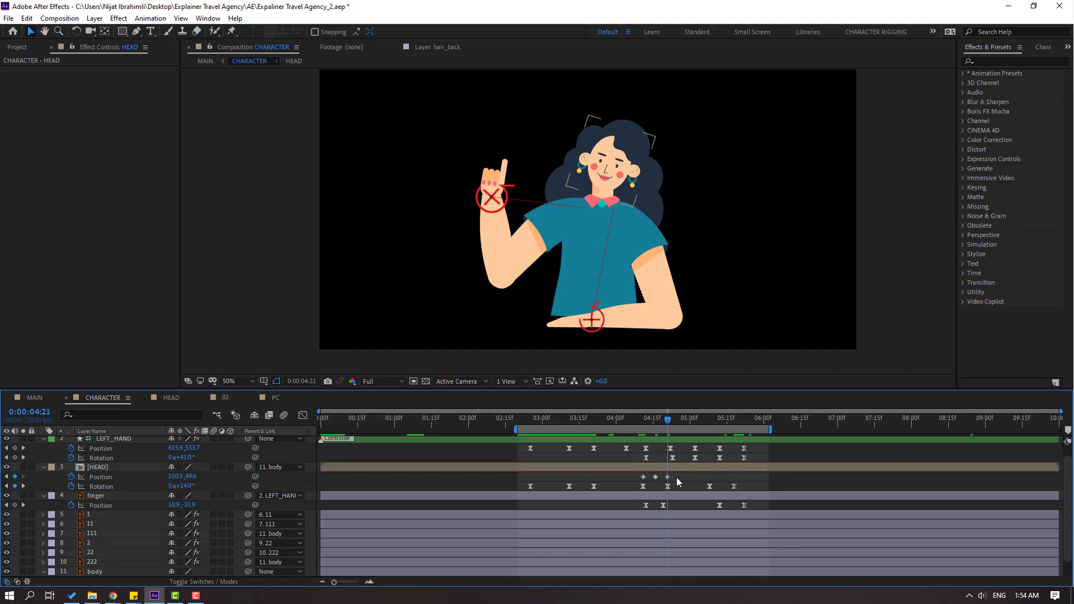
drag(677, 477, 629, 471)
right_click(644, 476)
mouse_move(717, 470)
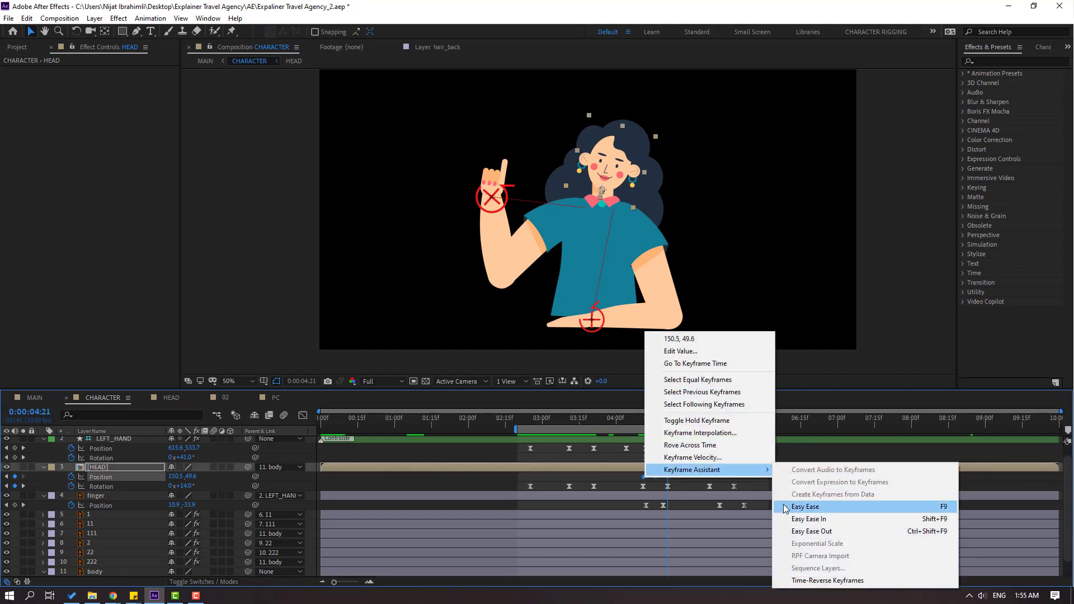
click(806, 507)
- Paste the three eased HEAD Position keyframes at 0:00:05:08 and preview the motion with the work area starting at about 0:00:04:04
drag(712, 423, 710, 423)
key(space)
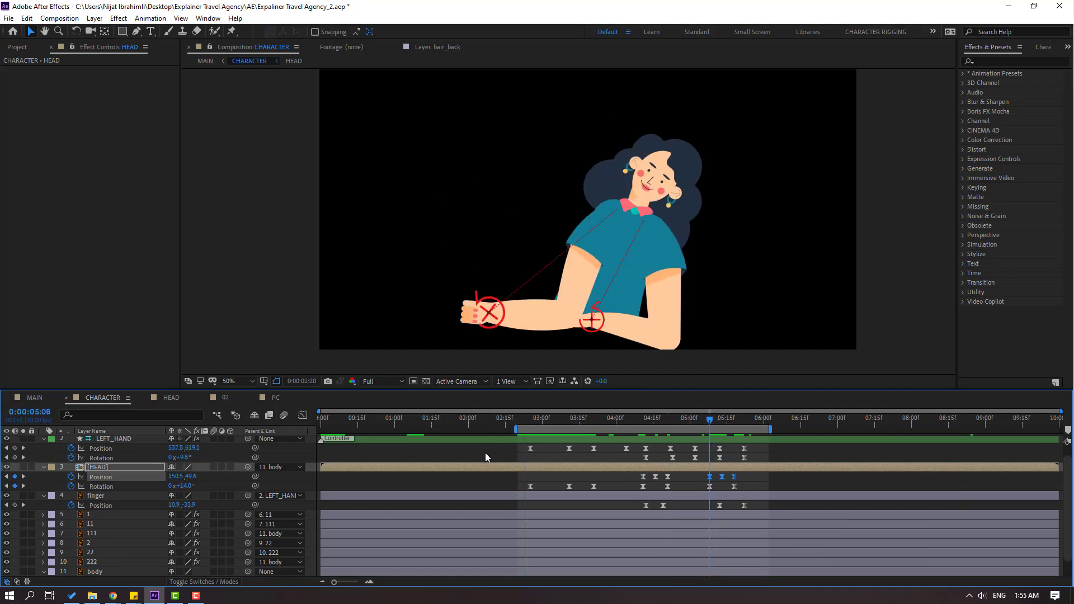
drag(513, 427, 624, 429)
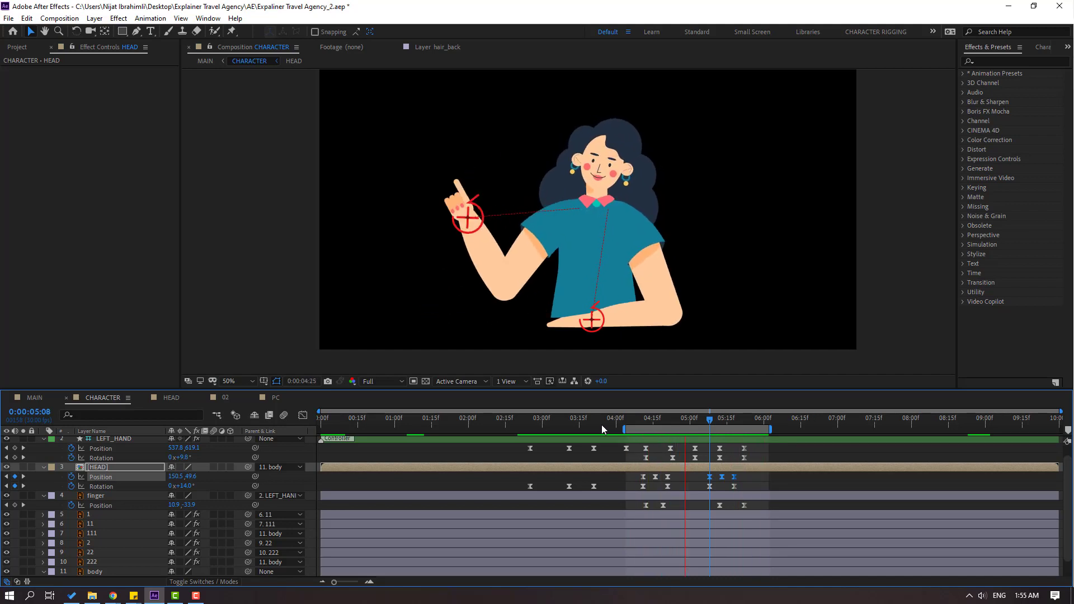
- In the MAIN composition, extend the work area from the start to about 7 seconds and preview the whole animation
click(37, 397)
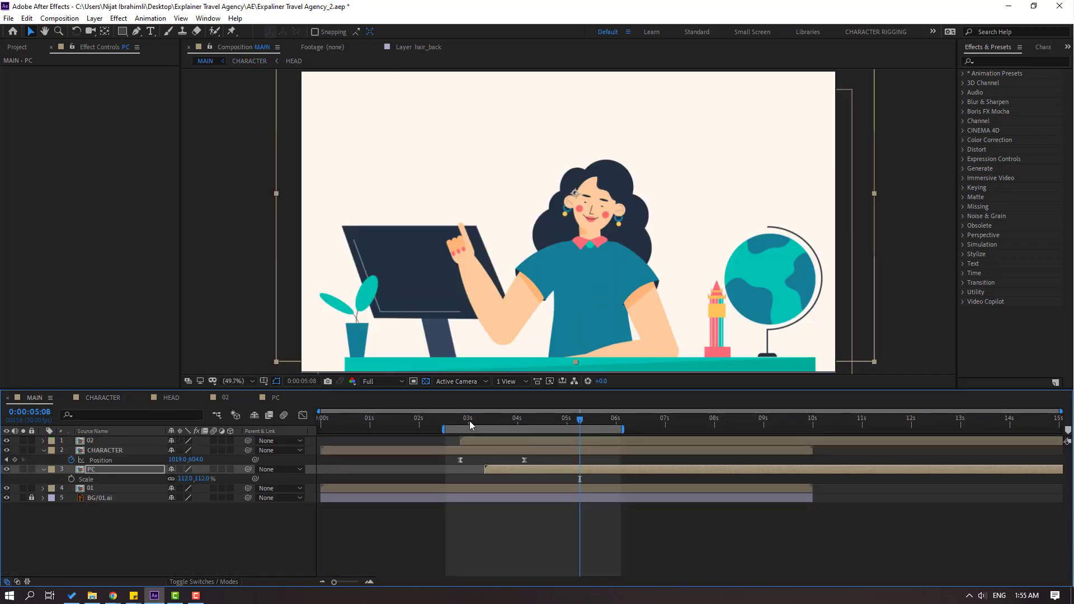
mouse_move(468, 420)
mouse_down()
mouse_move(665, 429)
mouse_move(602, 423)
mouse_move(649, 421)
mouse_up()
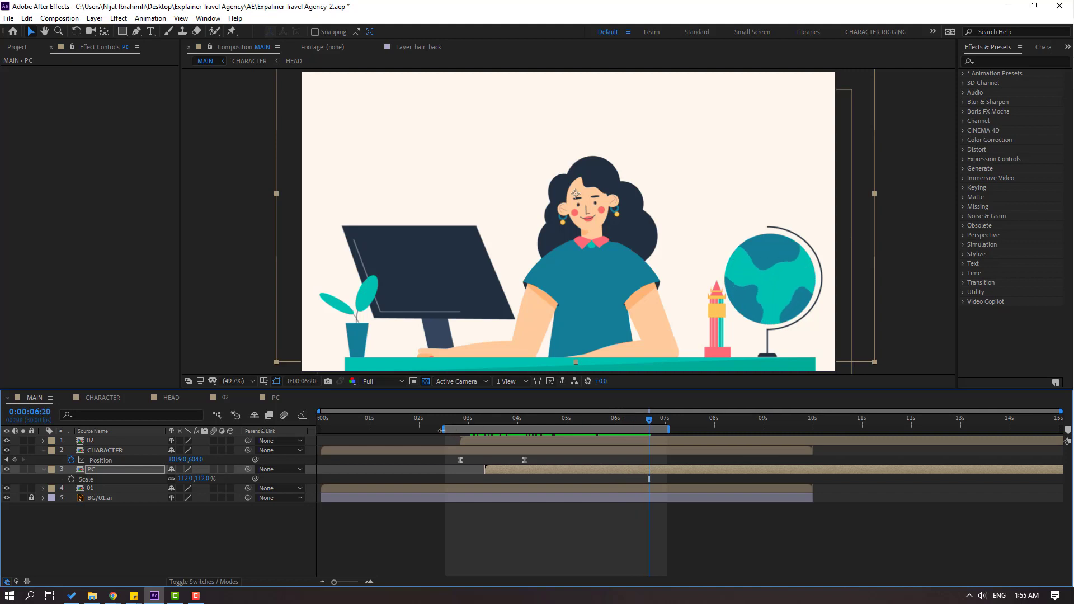
drag(443, 429, 250, 443)
key(space)
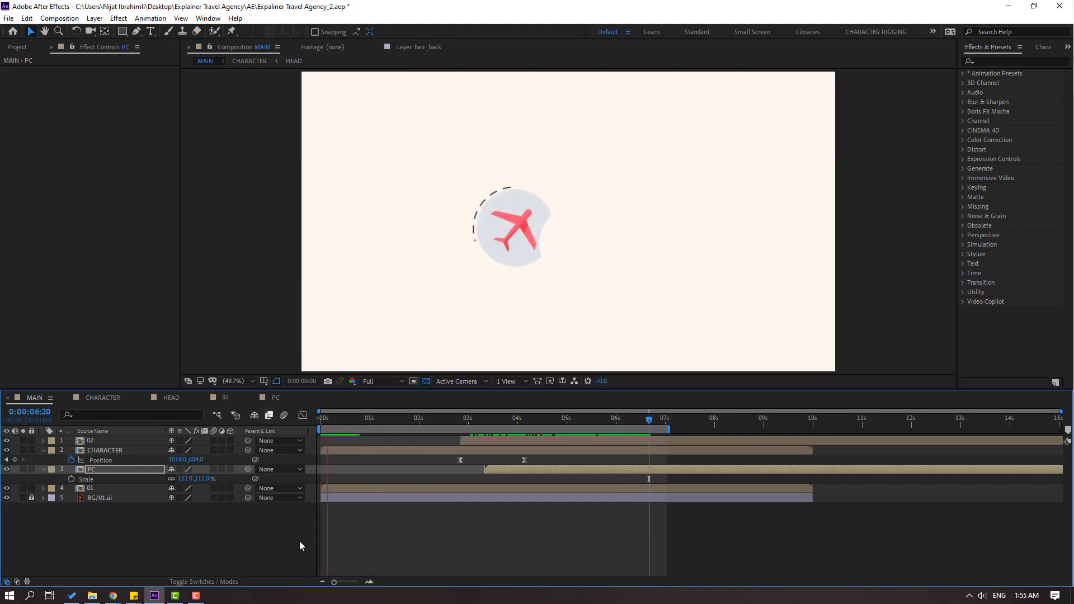